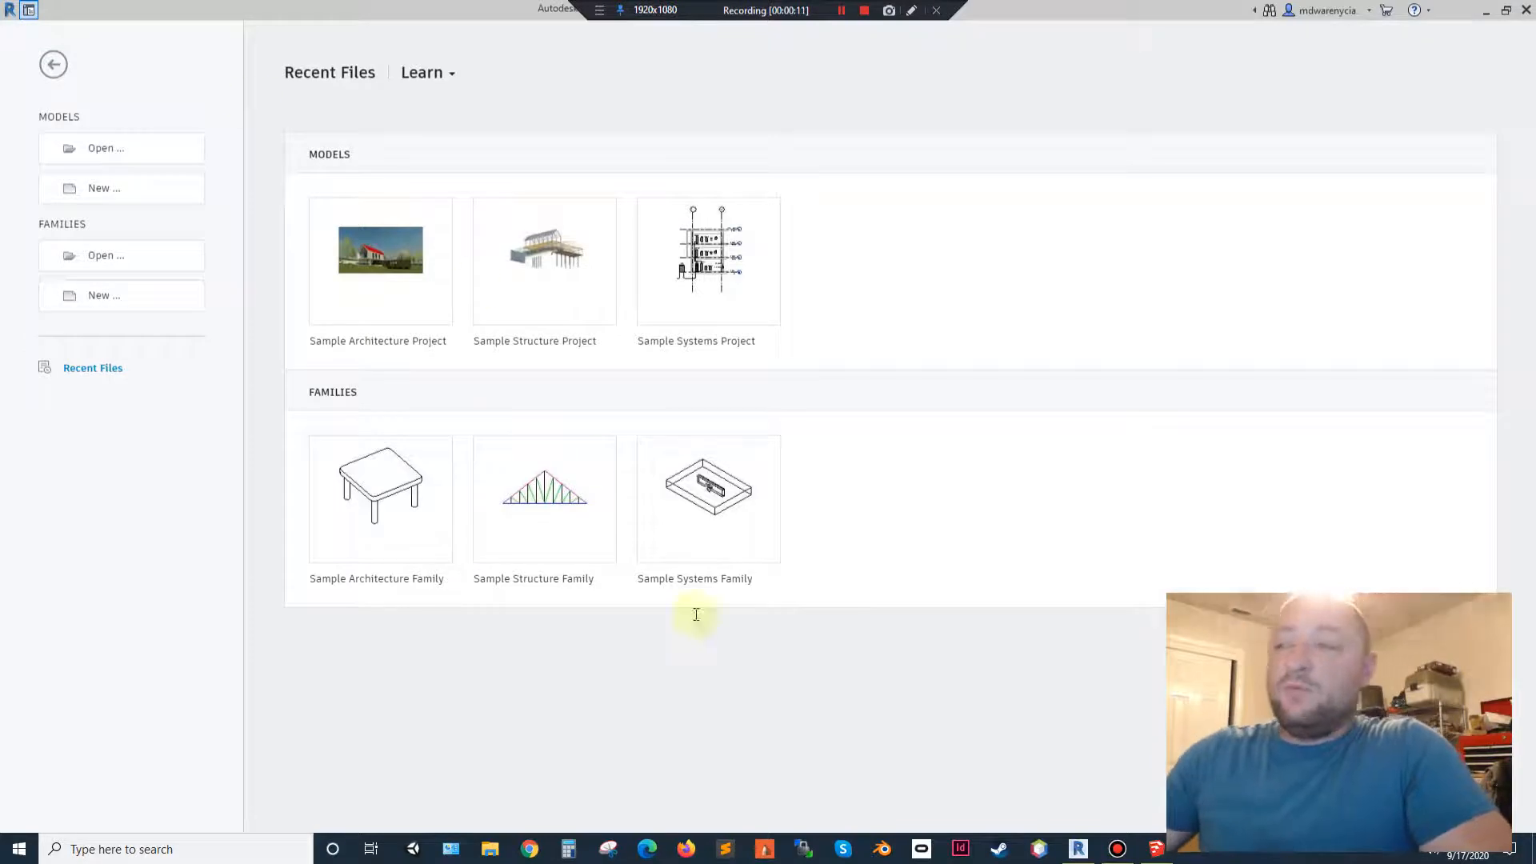
Switch to SketchUp and erase the default human figure standing near the origin.
click(1157, 849)
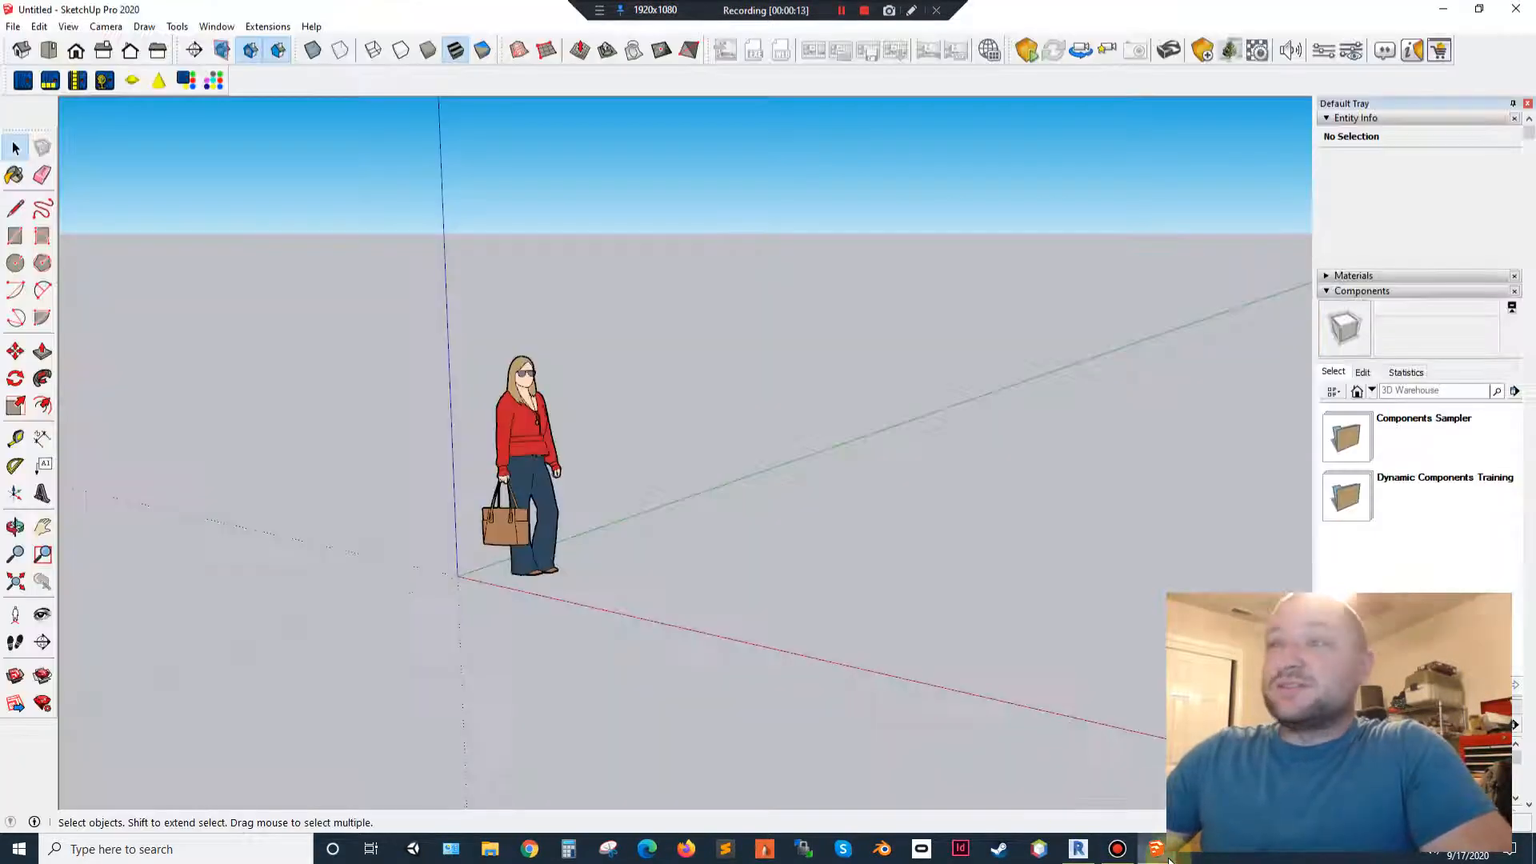
key(e)
mouse_move(520, 448)
mouse_down()
mouse_move(654, 484)
mouse_move(224, 608)
mouse_up()
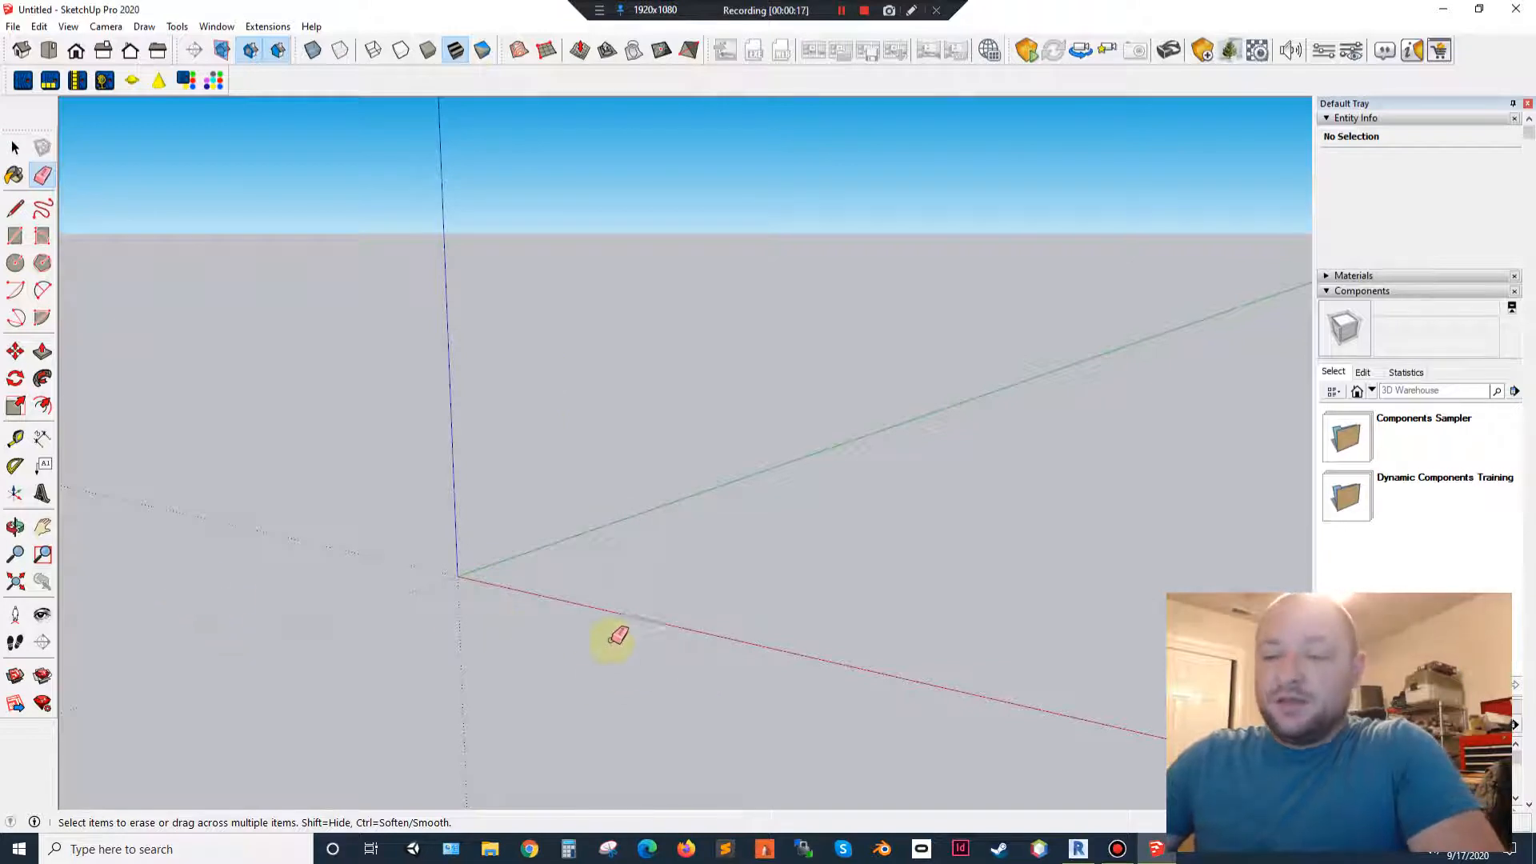
Draw a vertical rectangular face with the Line tool, starting at the origin and spanning the blue and red axes.
key(l)
click(457, 575)
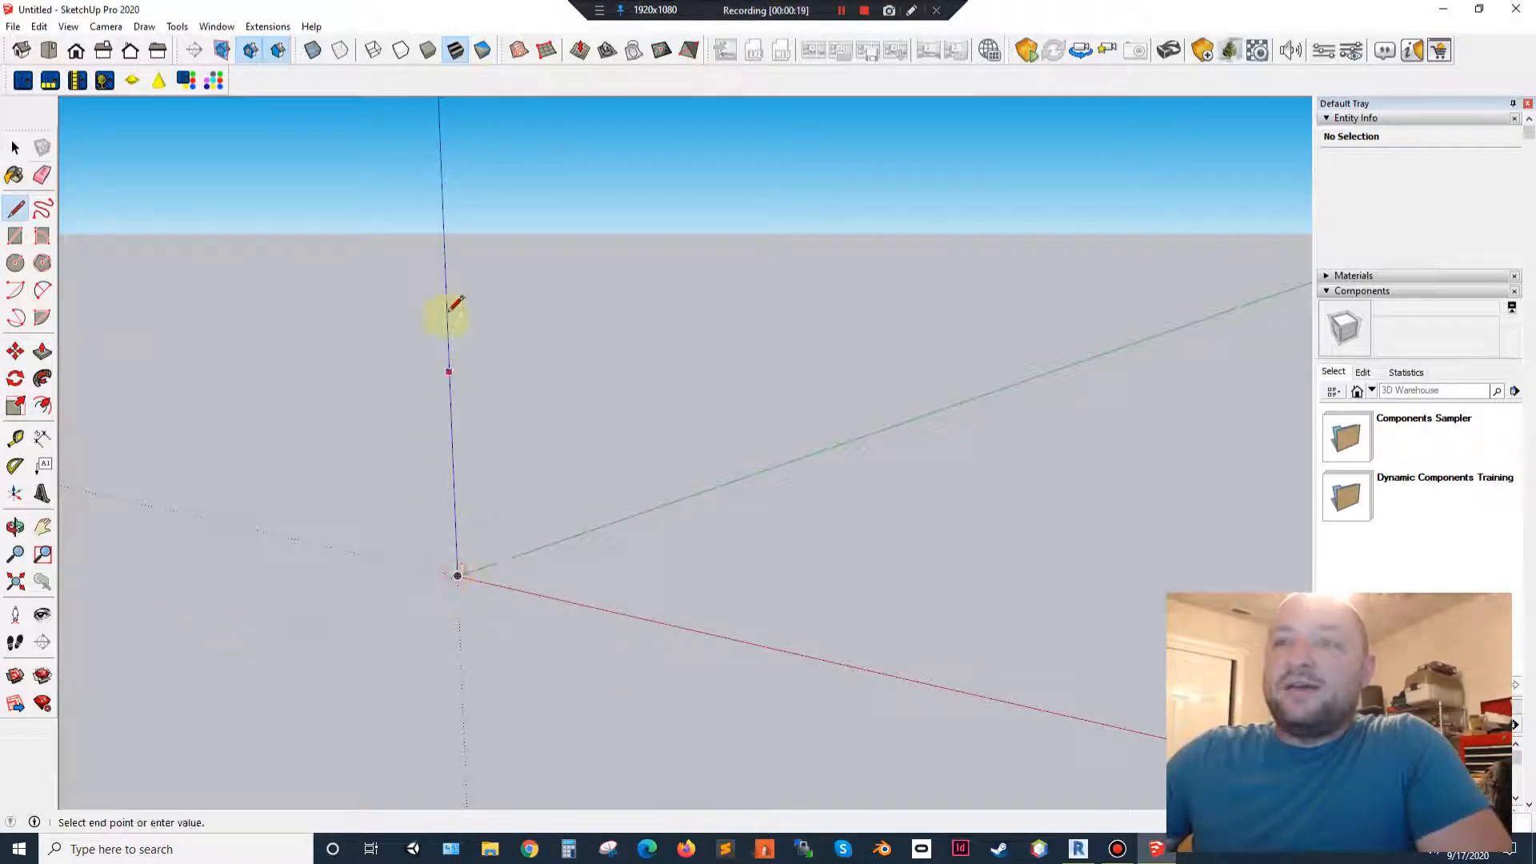
click(447, 313)
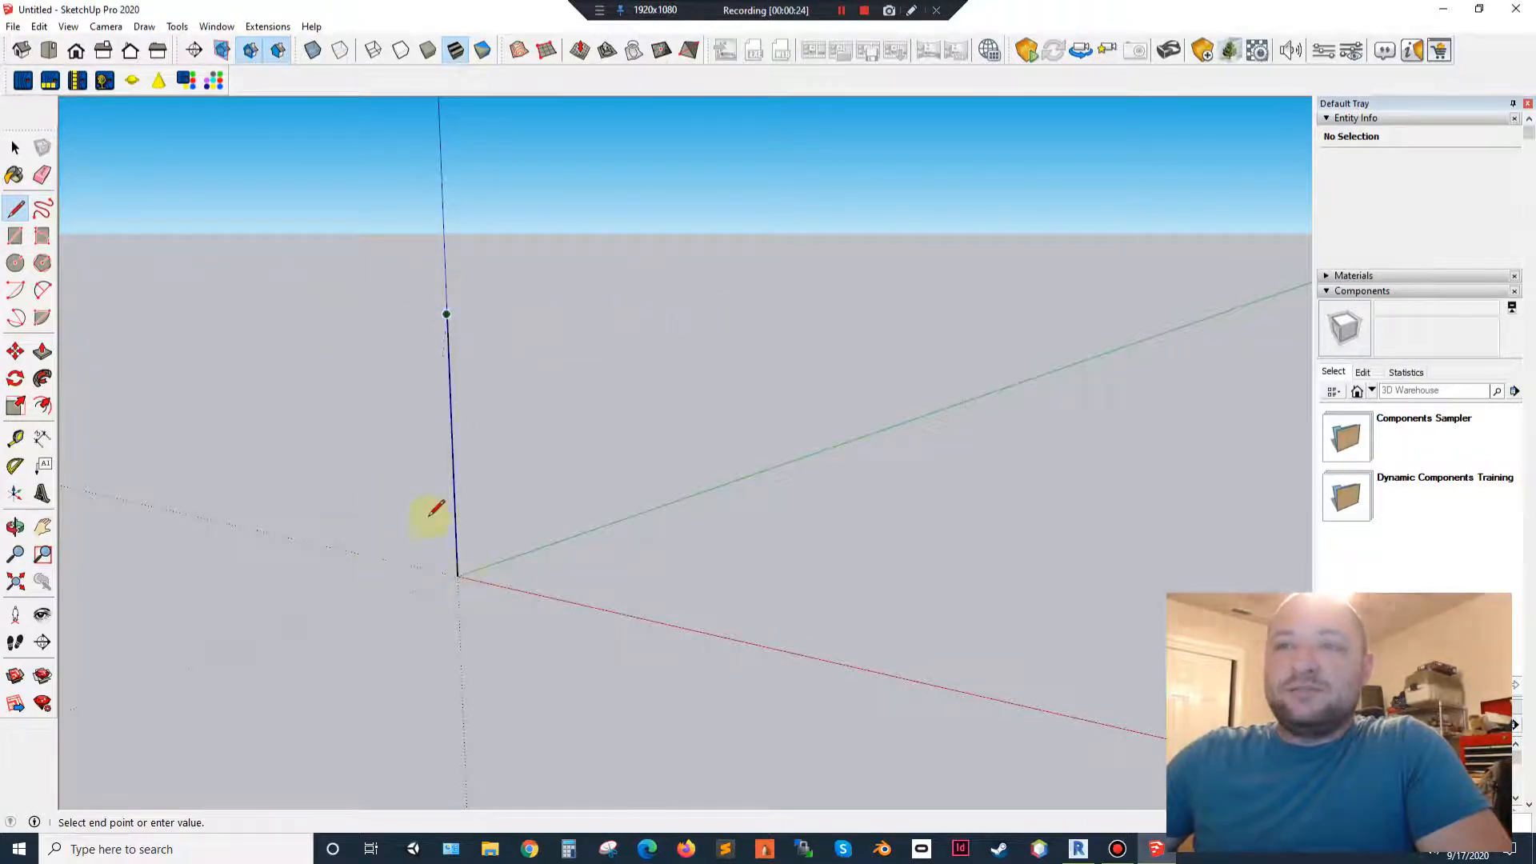
click(620, 323)
click(623, 614)
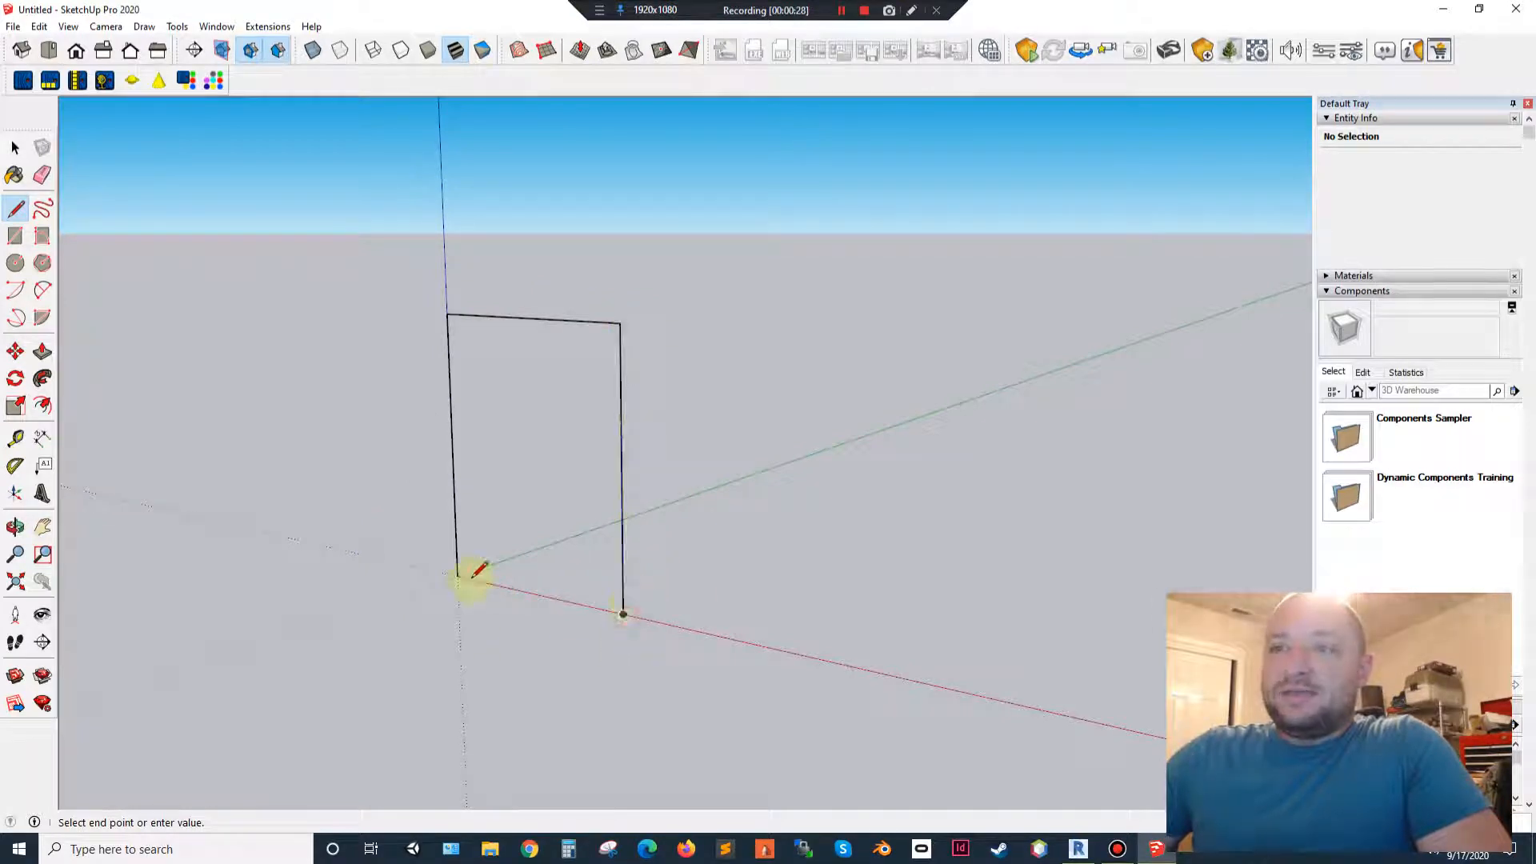
click(458, 576)
Draw a horizontal rectangular face on the ground, extending forward from the bottom edge of the vertical face.
click(191, 667)
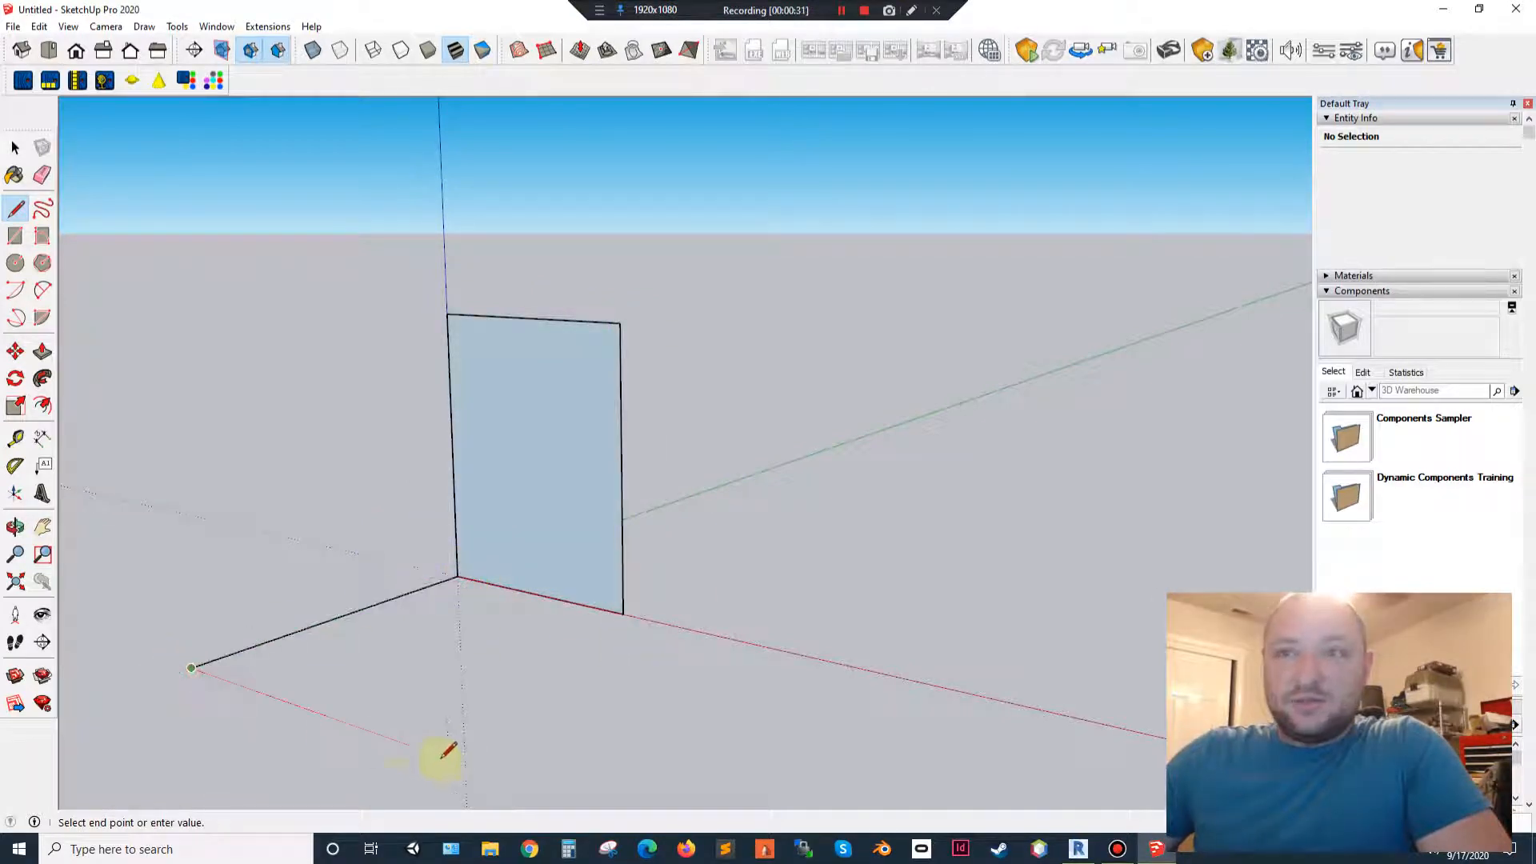
click(623, 612)
click(623, 614)
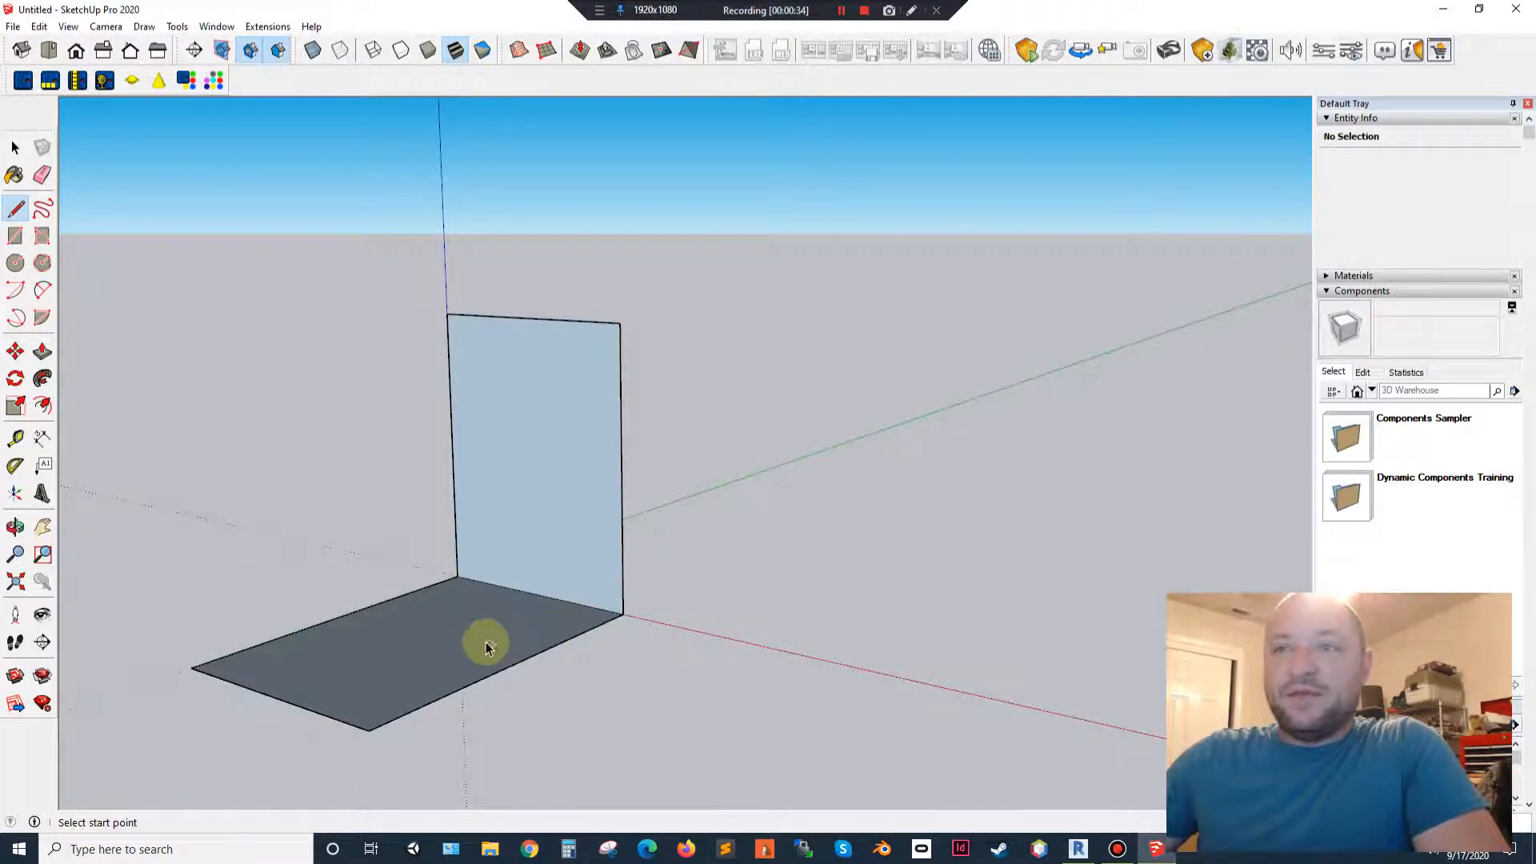
Select the connected floor and wall faces with all their edges and make them one group.
key(space)
click(257, 627)
shift+middle_drag(377, 651, 480, 703)
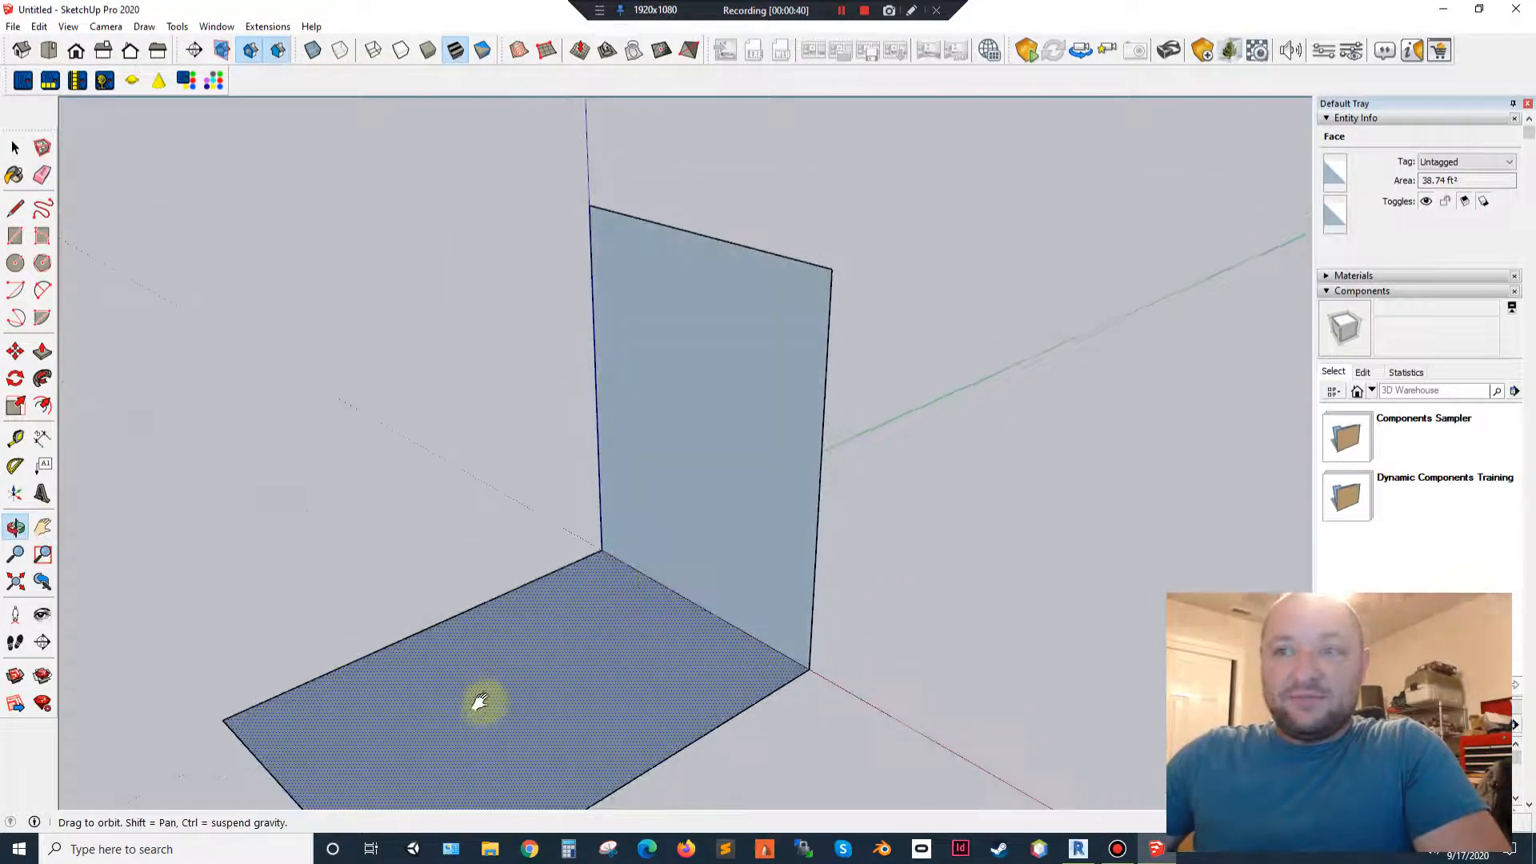
drag(471, 702, 600, 524)
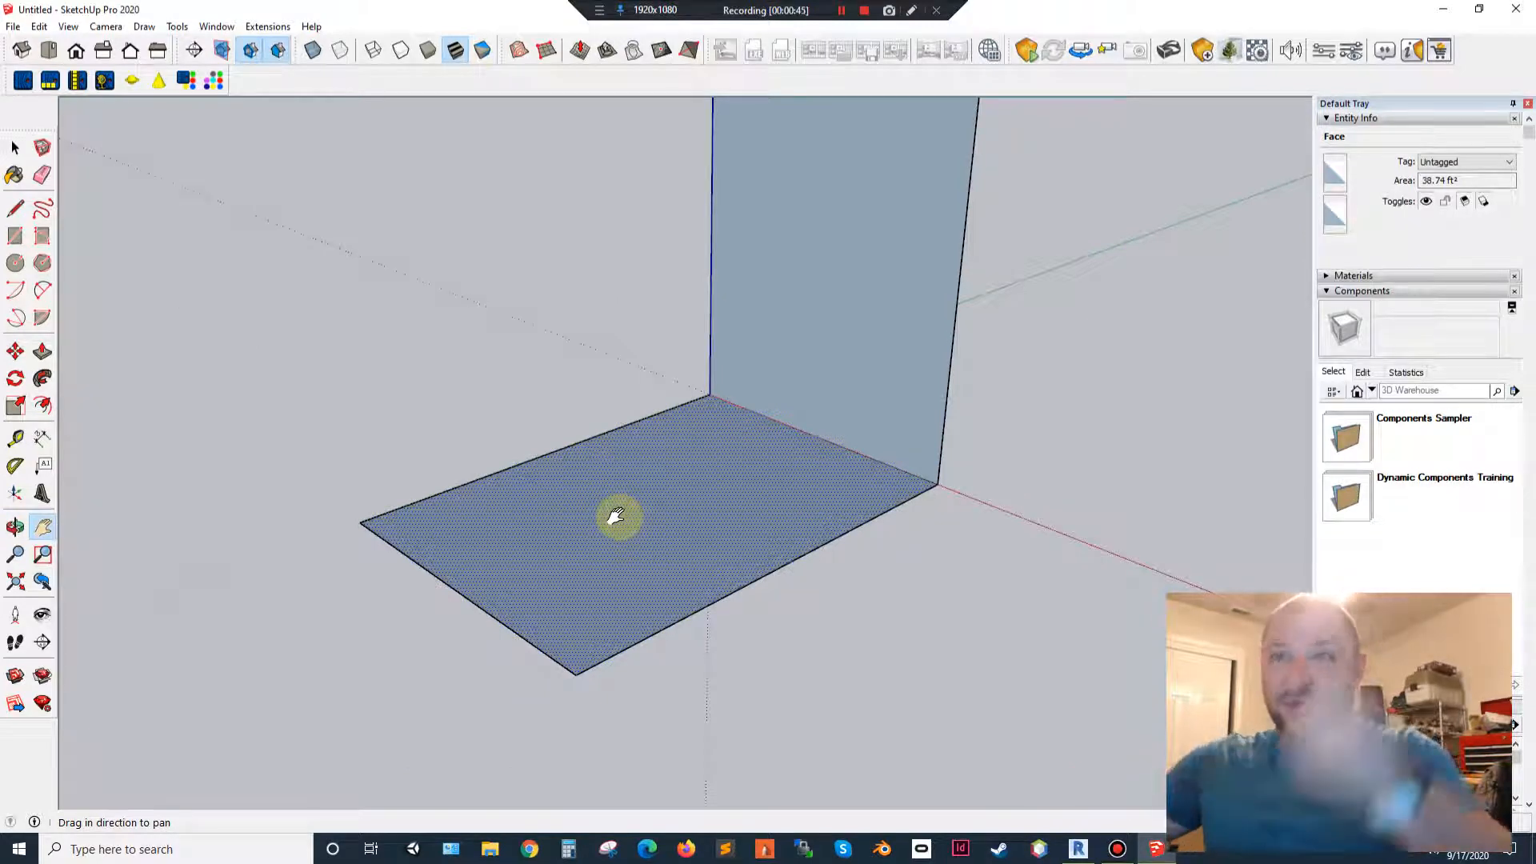
scroll(596, 448, down, 1)
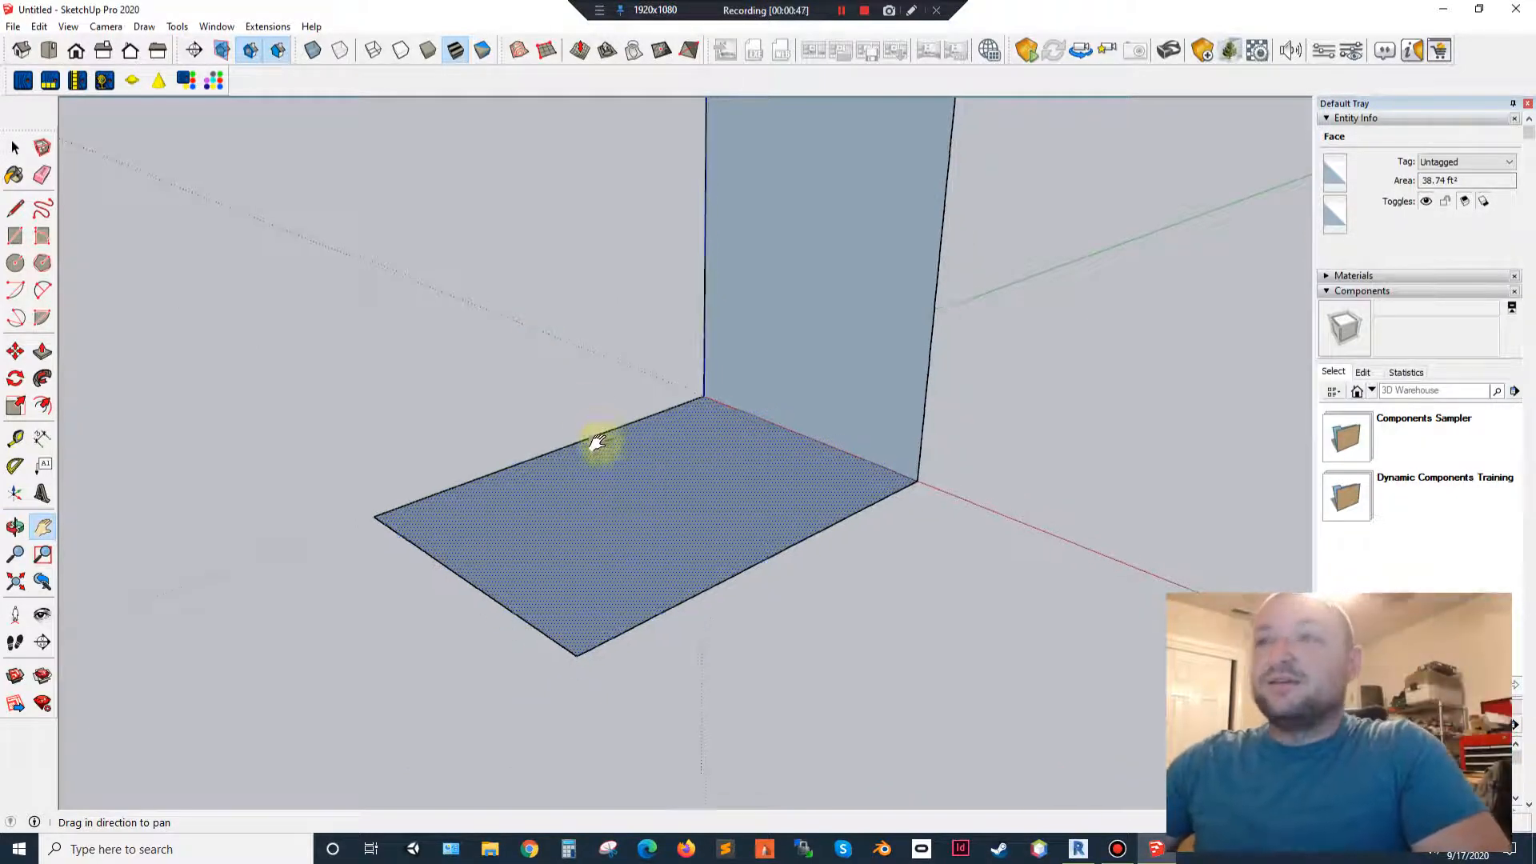
key(space)
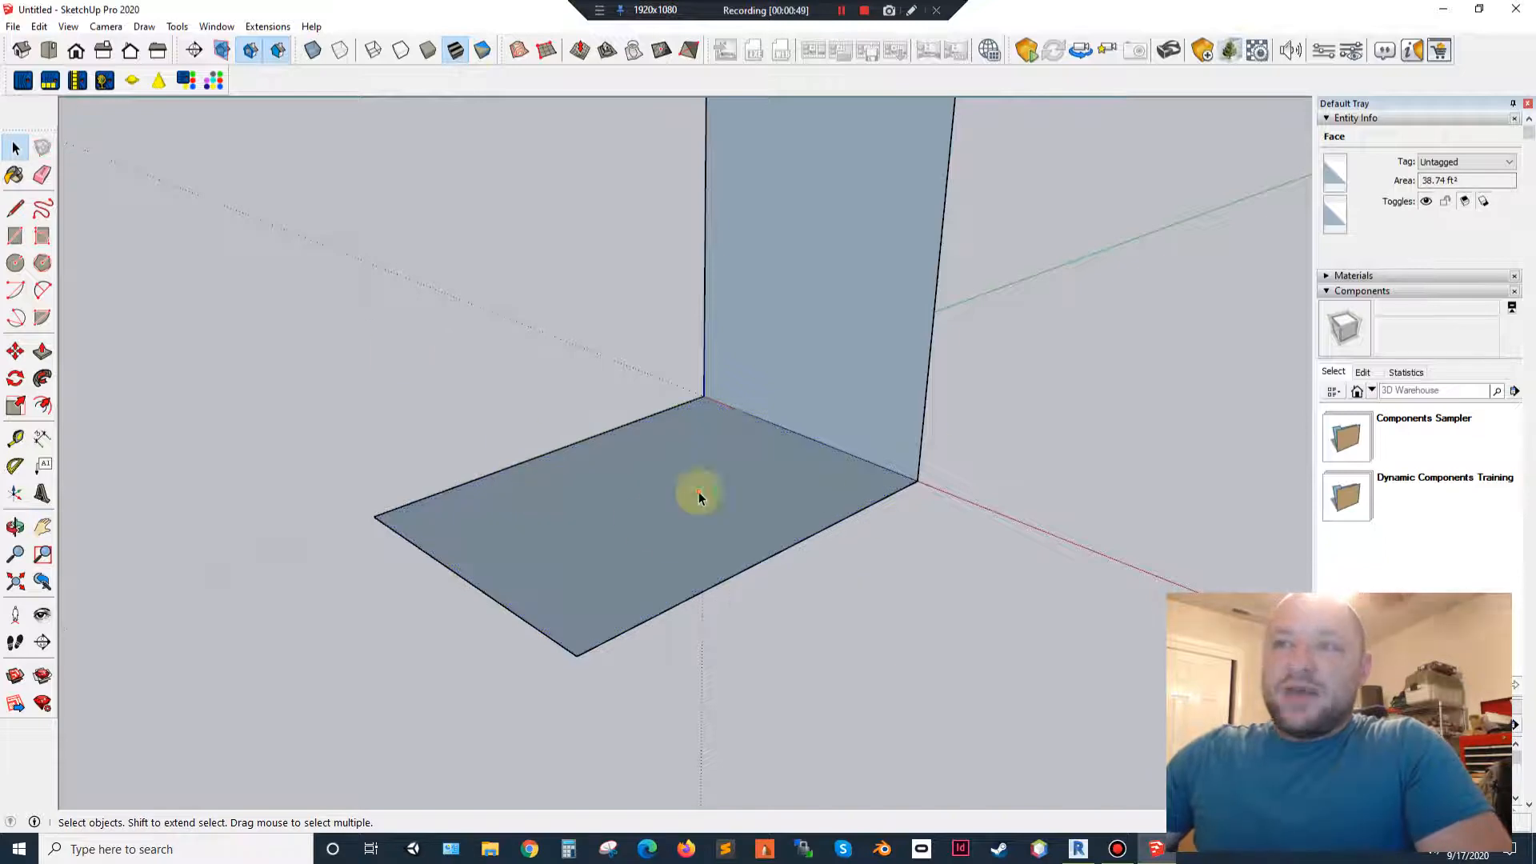
triple_click(754, 429)
right_click(759, 382)
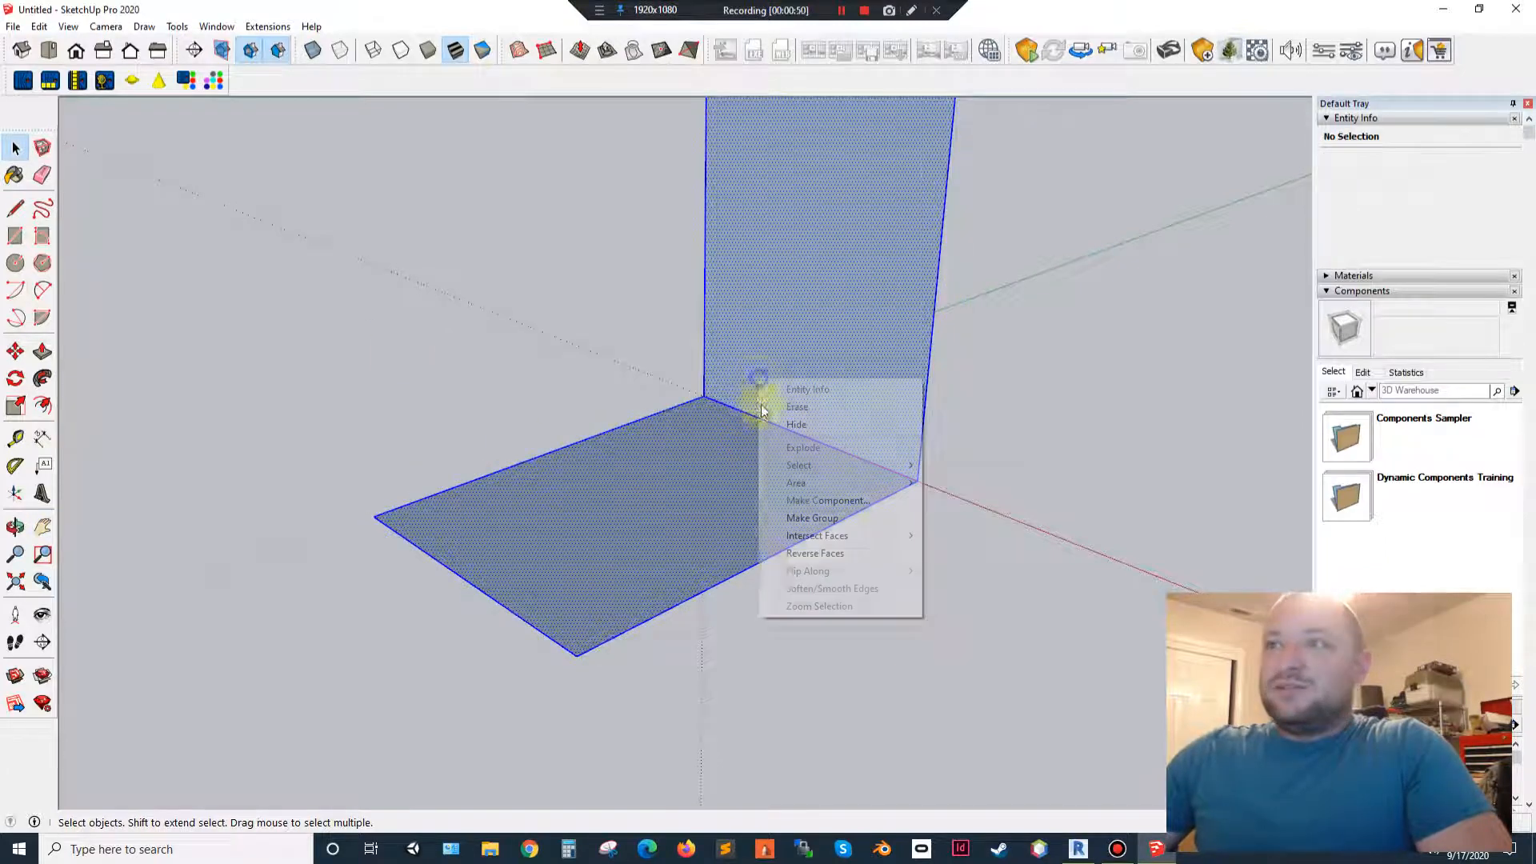
click(847, 516)
click(760, 692)
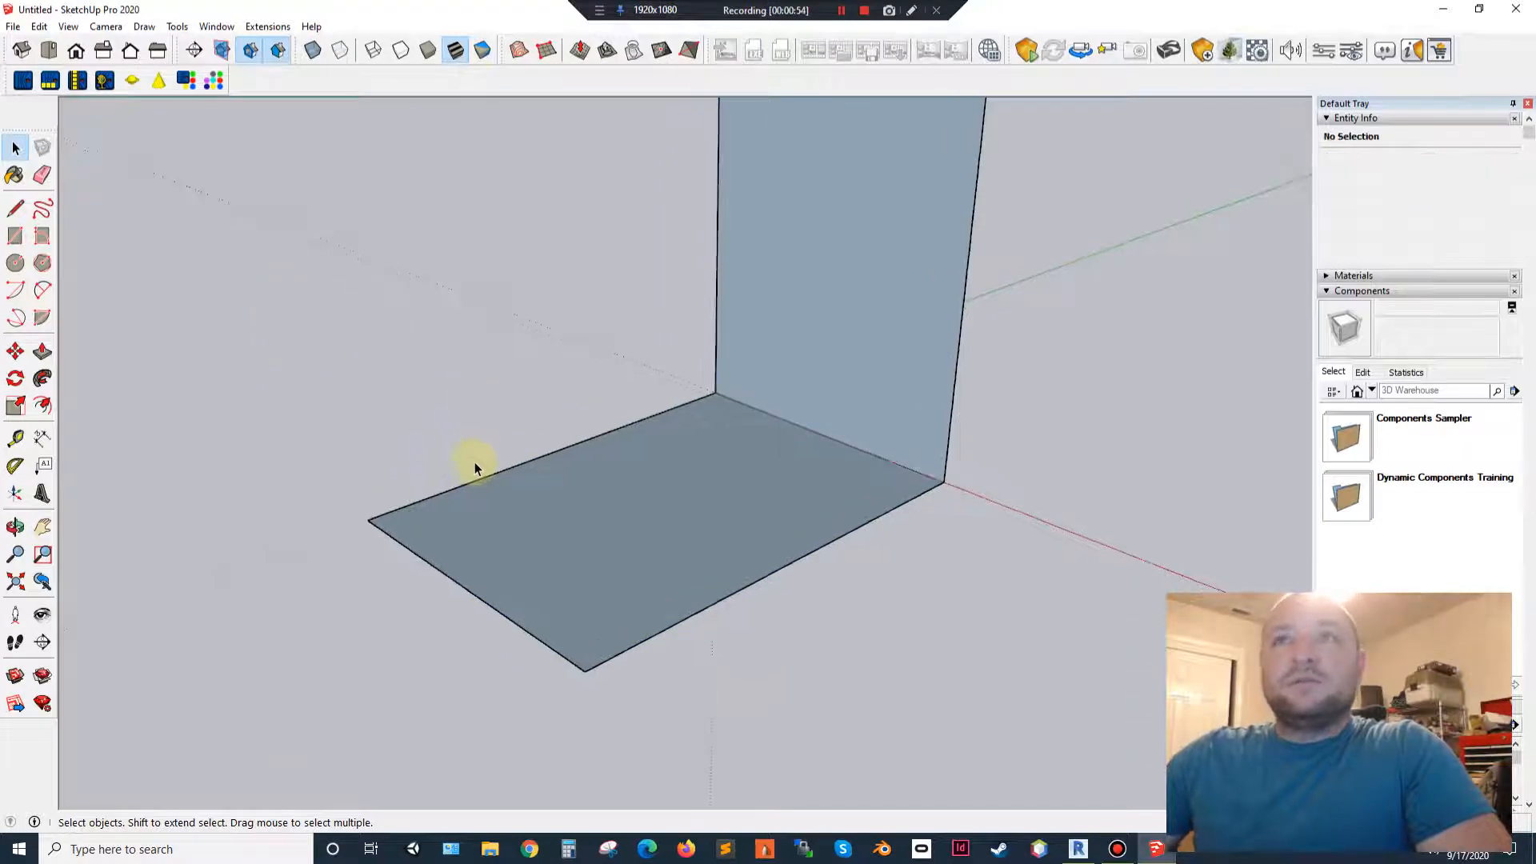
Draw a small square with the Rectangle tool on the floor face of the group, near its front end.
scroll(470, 496, up, 3)
click(699, 502)
scroll(640, 516, down, 2)
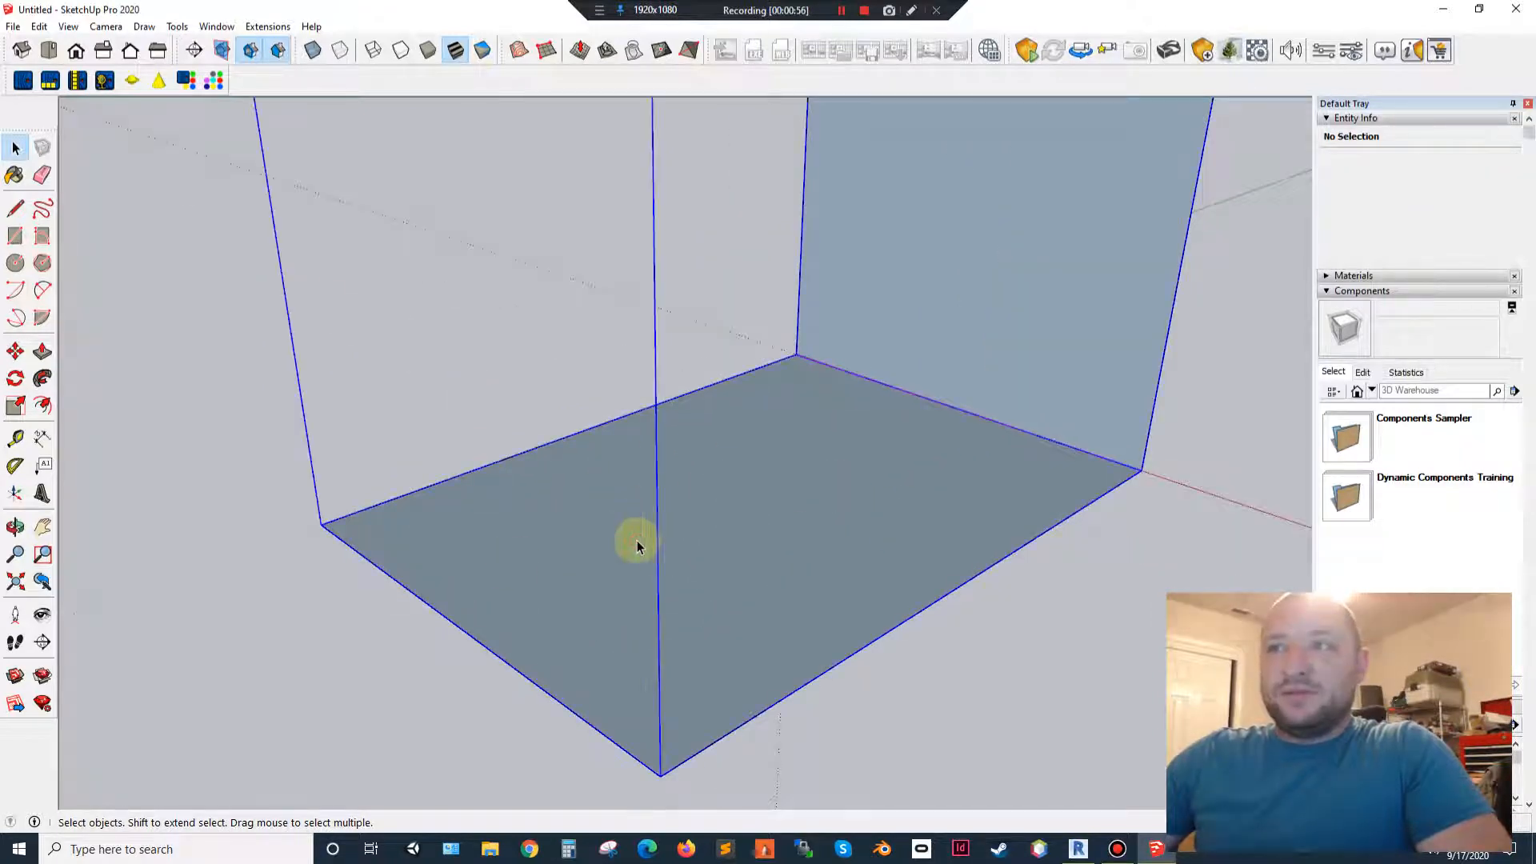
scroll(688, 496, down, 3)
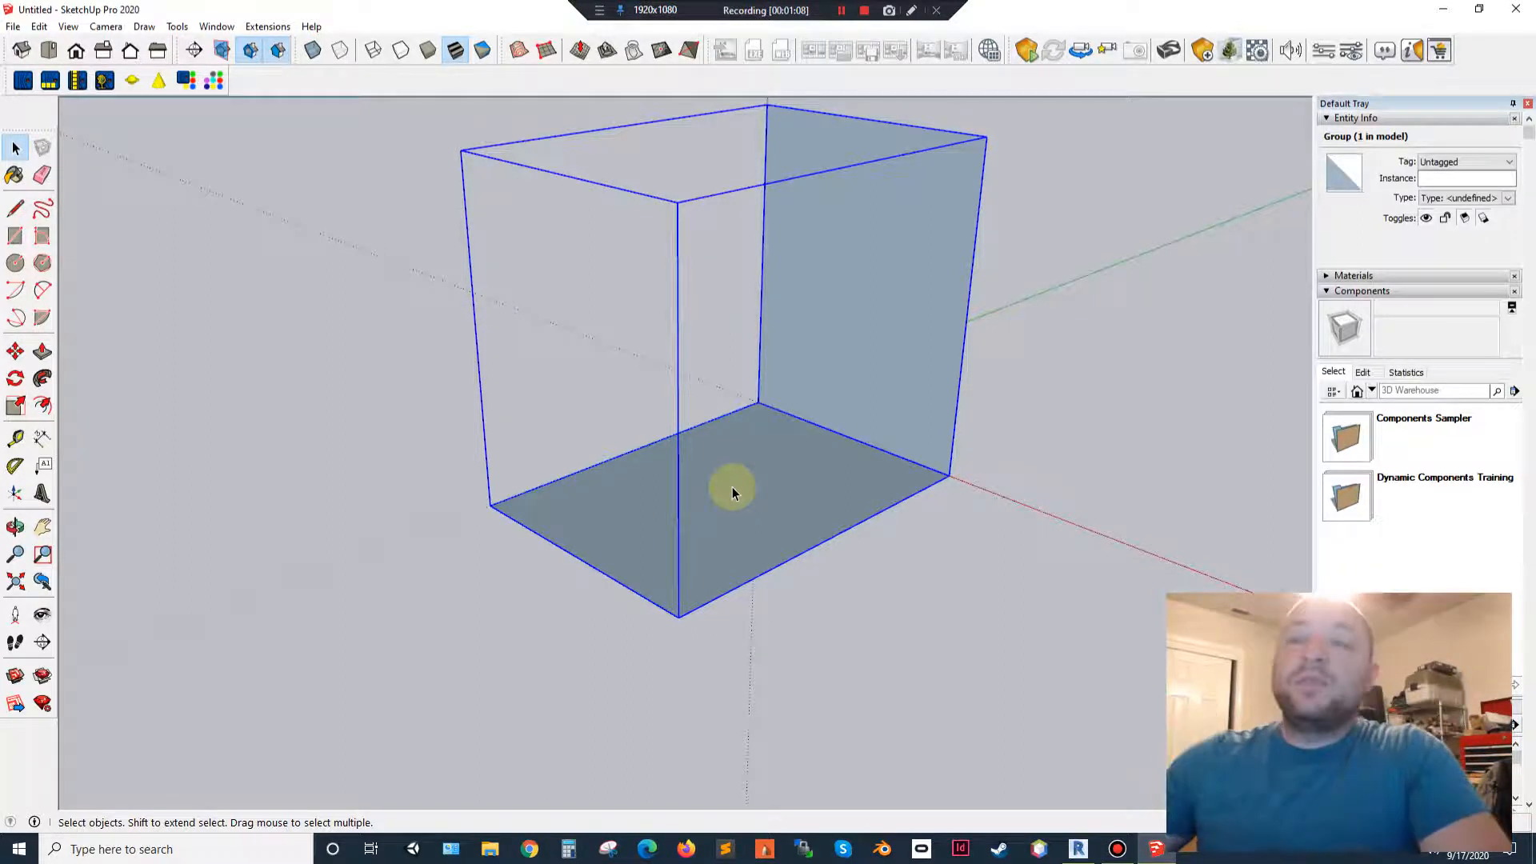
scroll(696, 493, up, 2)
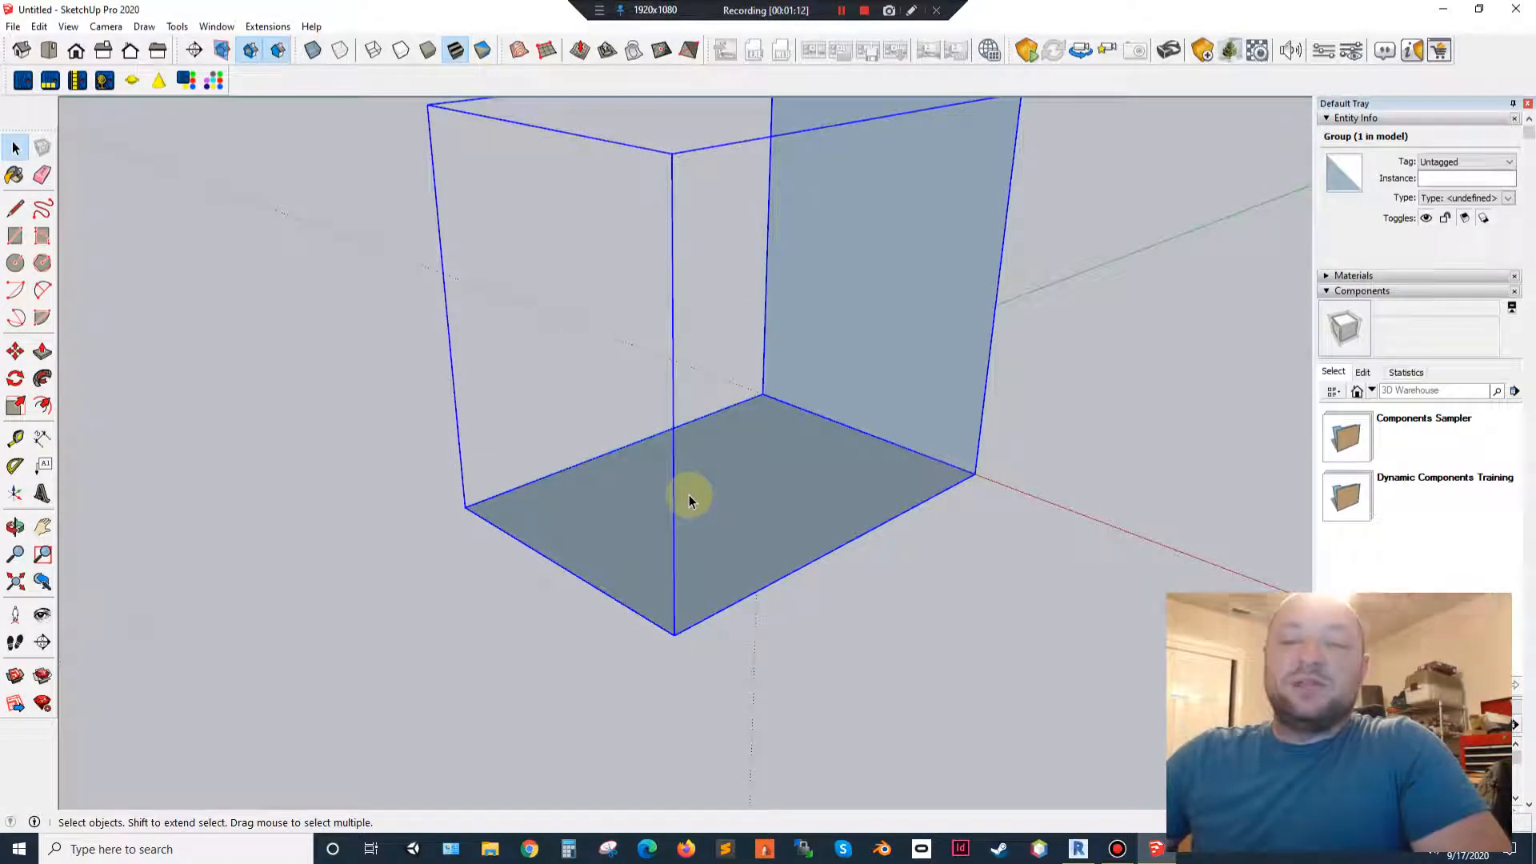
scroll(696, 473, up, 2)
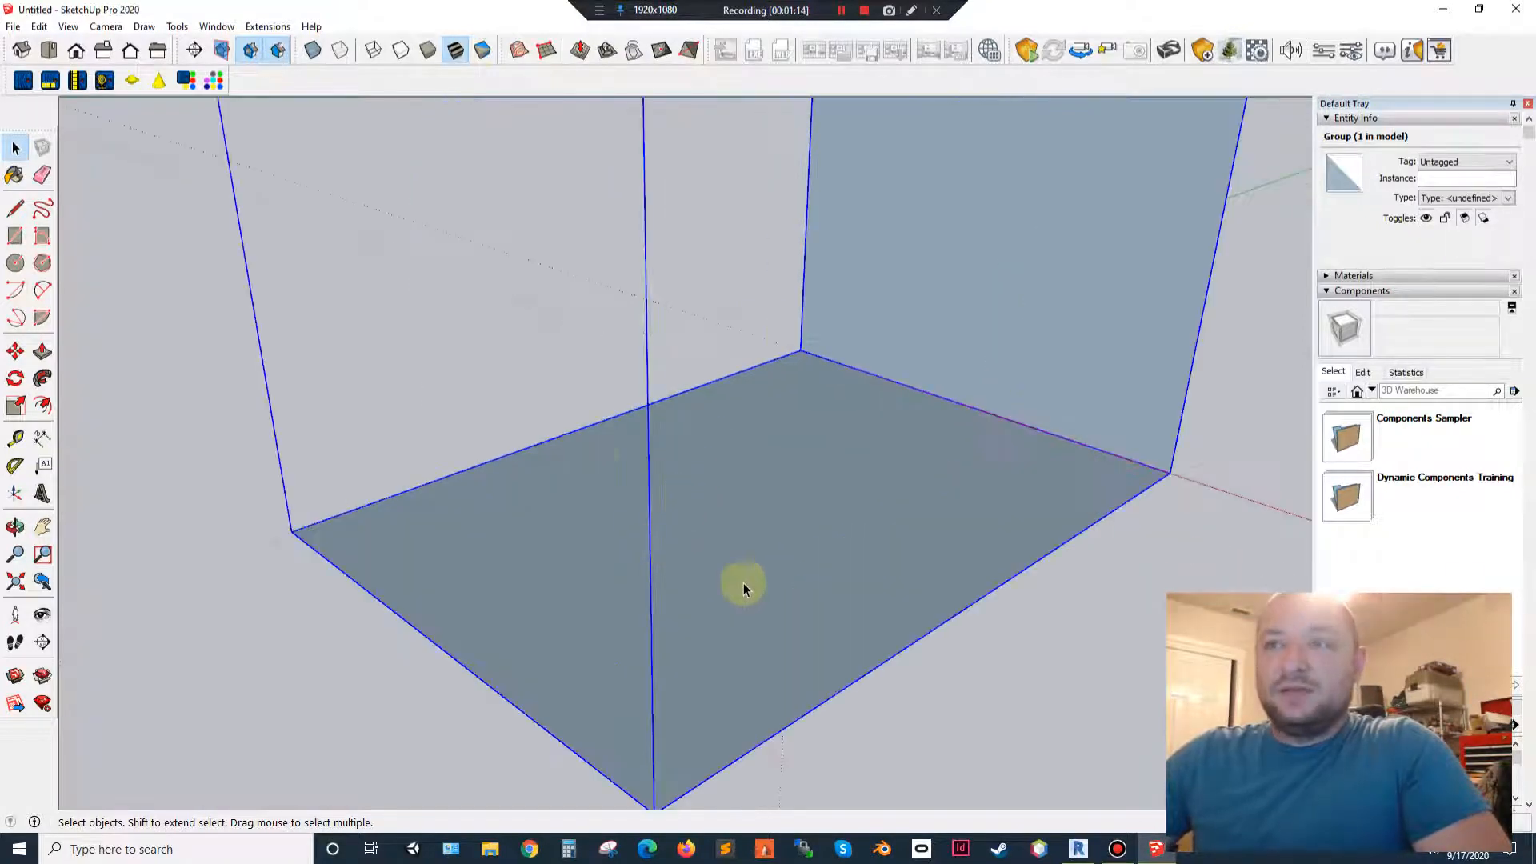
key(r)
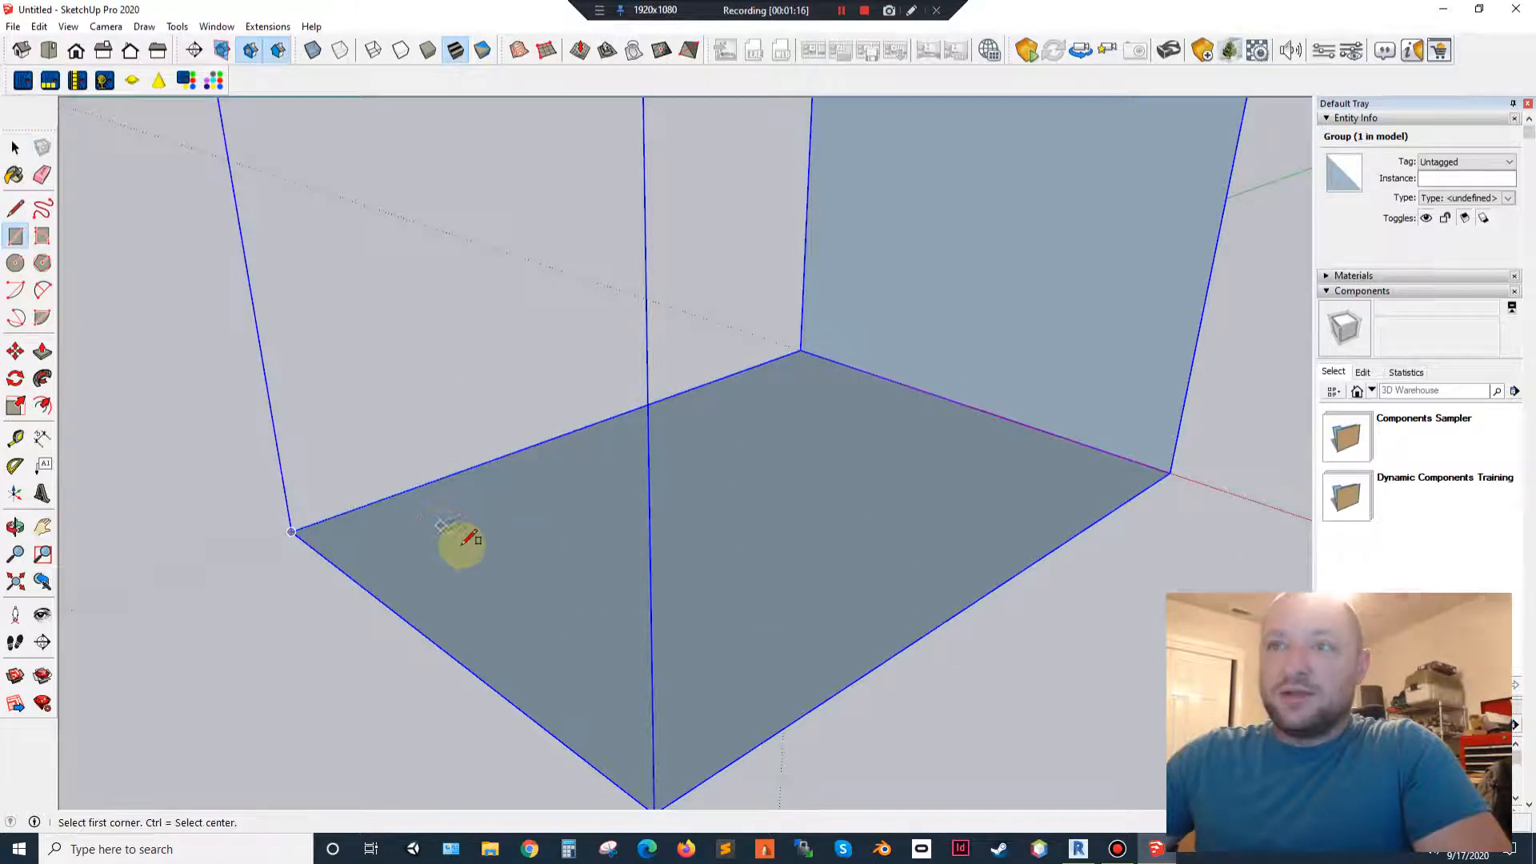
click(488, 538)
scroll(524, 536, up, 2)
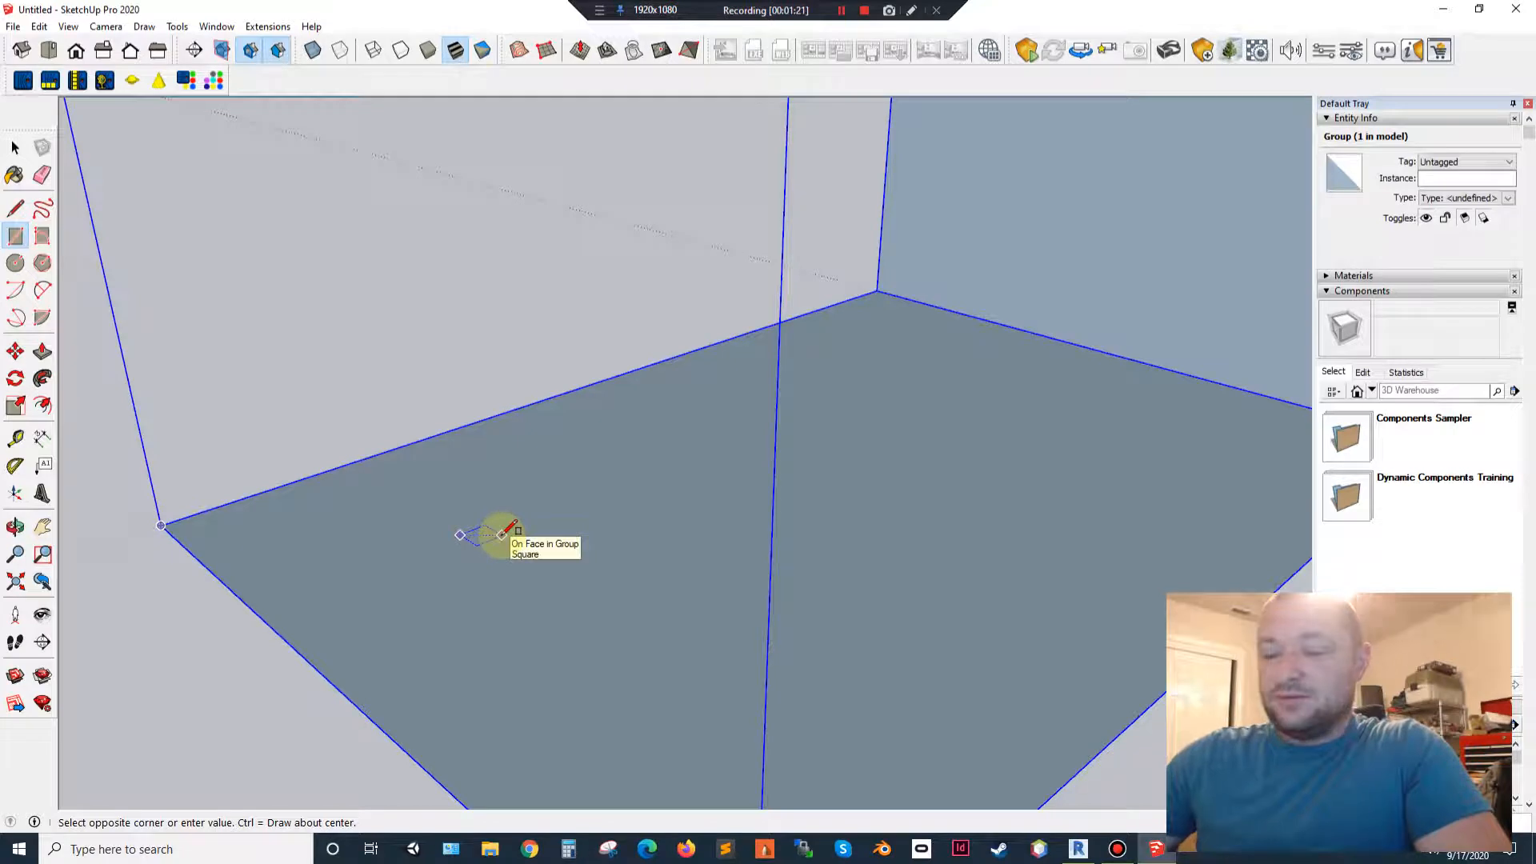
click(502, 533)
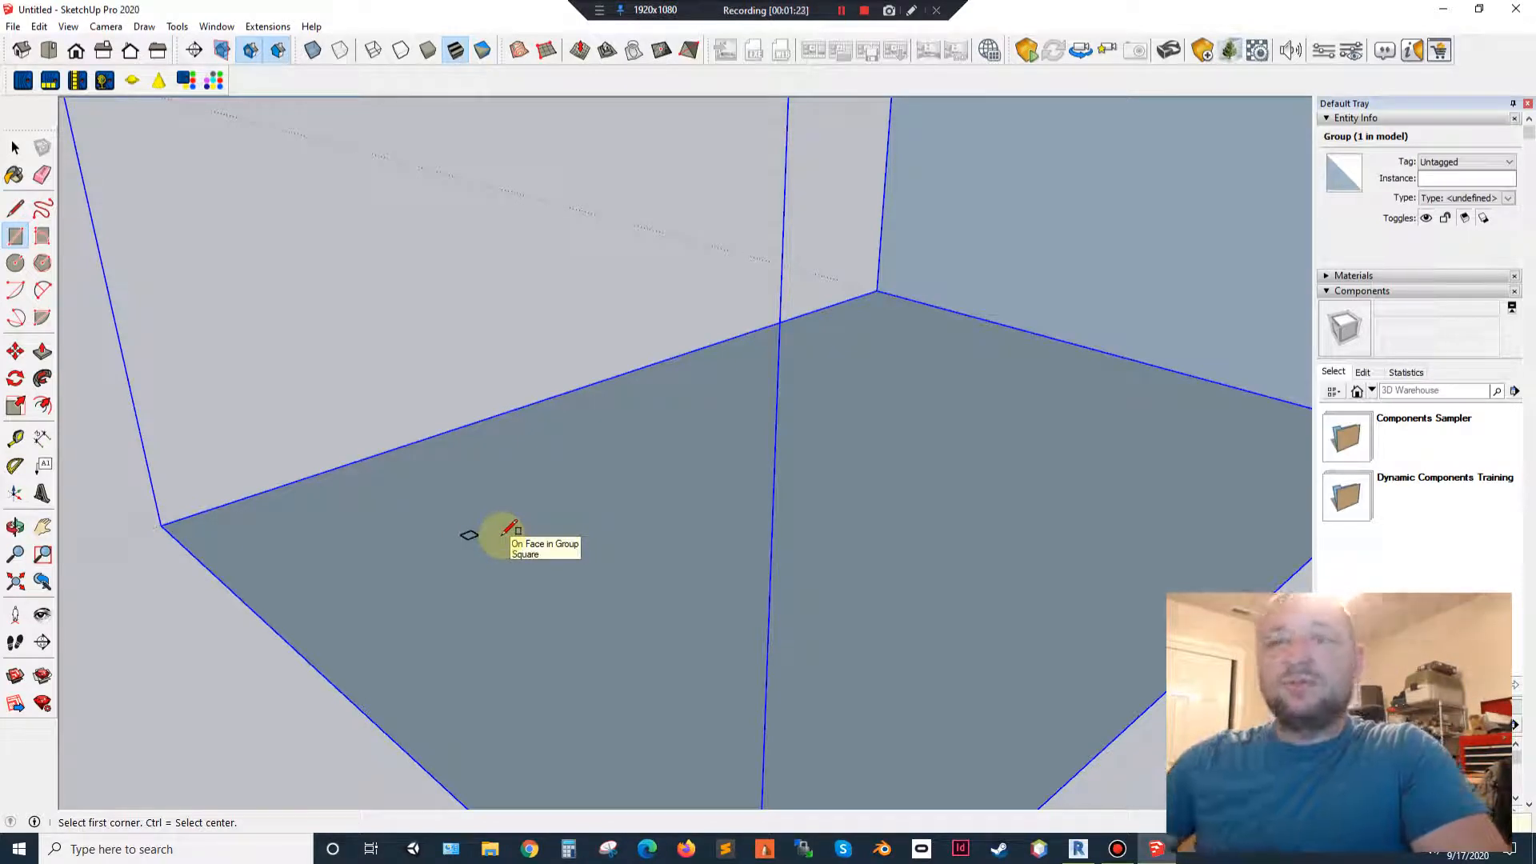
key(p)
key(space)
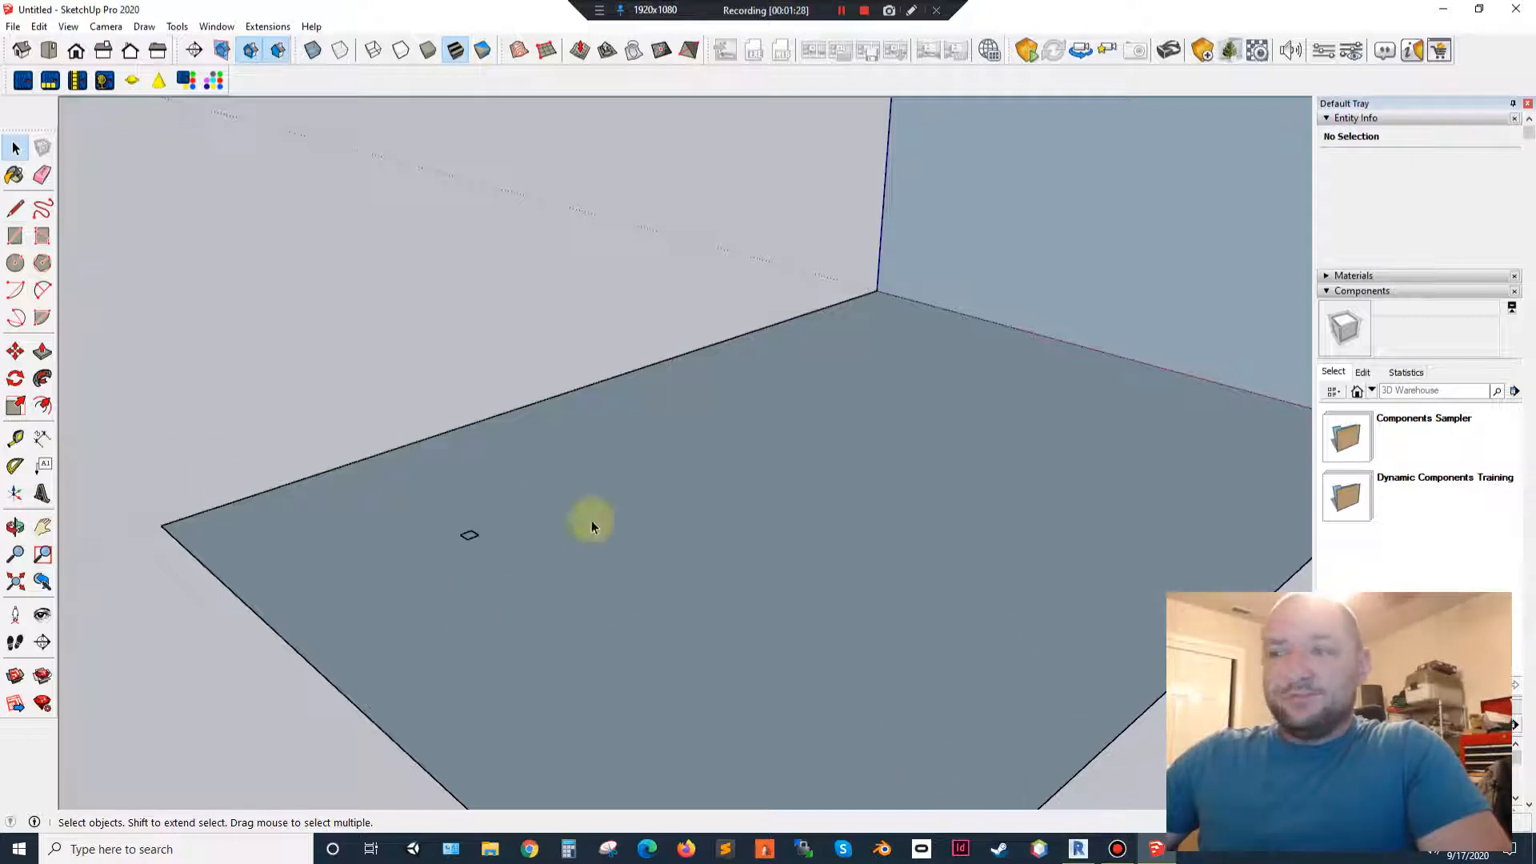
Switch to Revit and create a new project from the Architectural Template.
click(1077, 848)
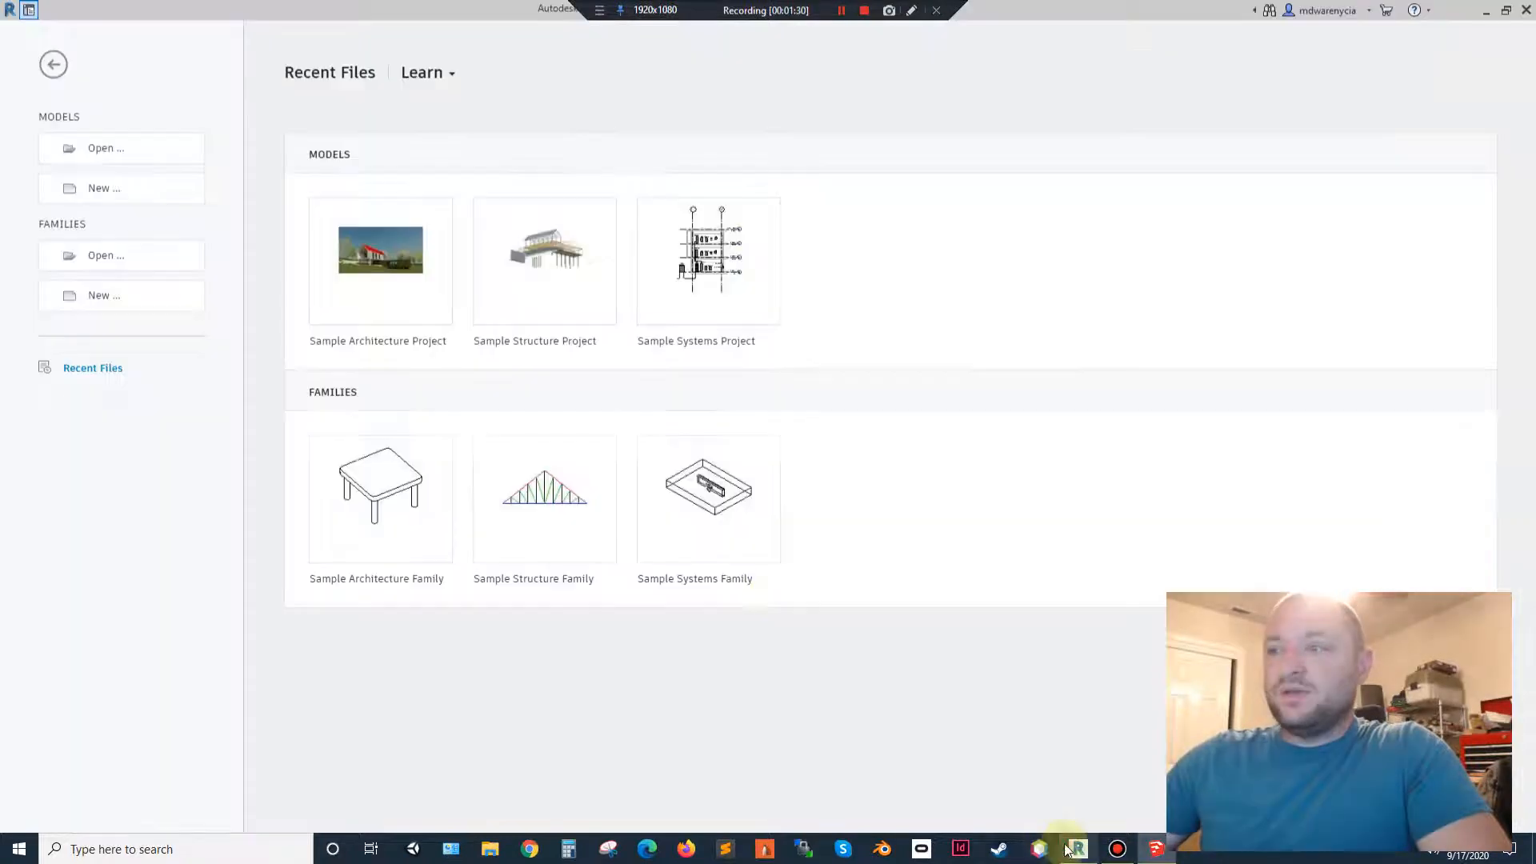
click(158, 198)
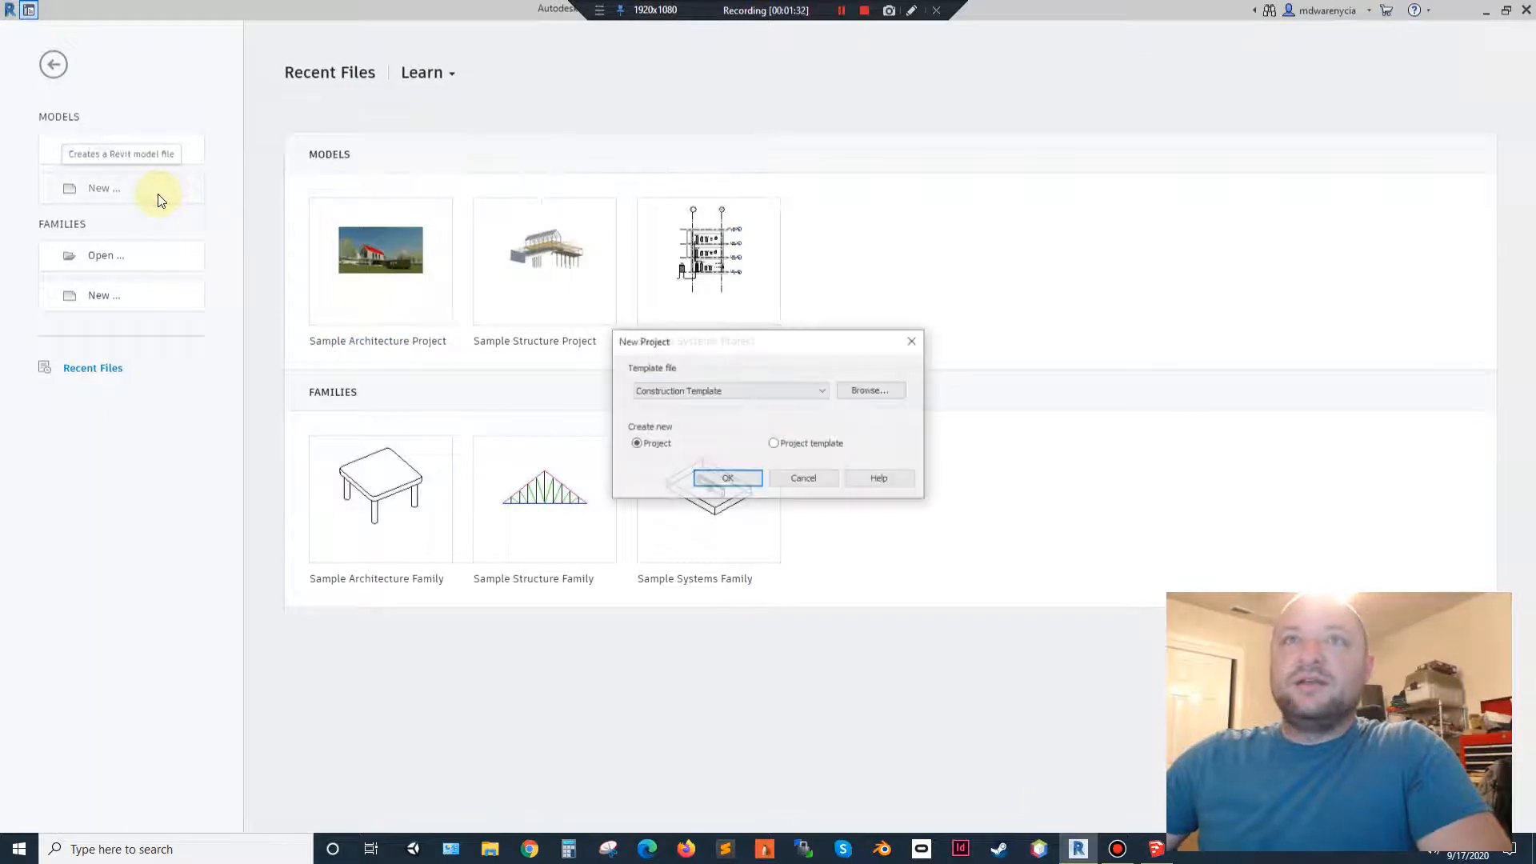
click(720, 392)
click(720, 422)
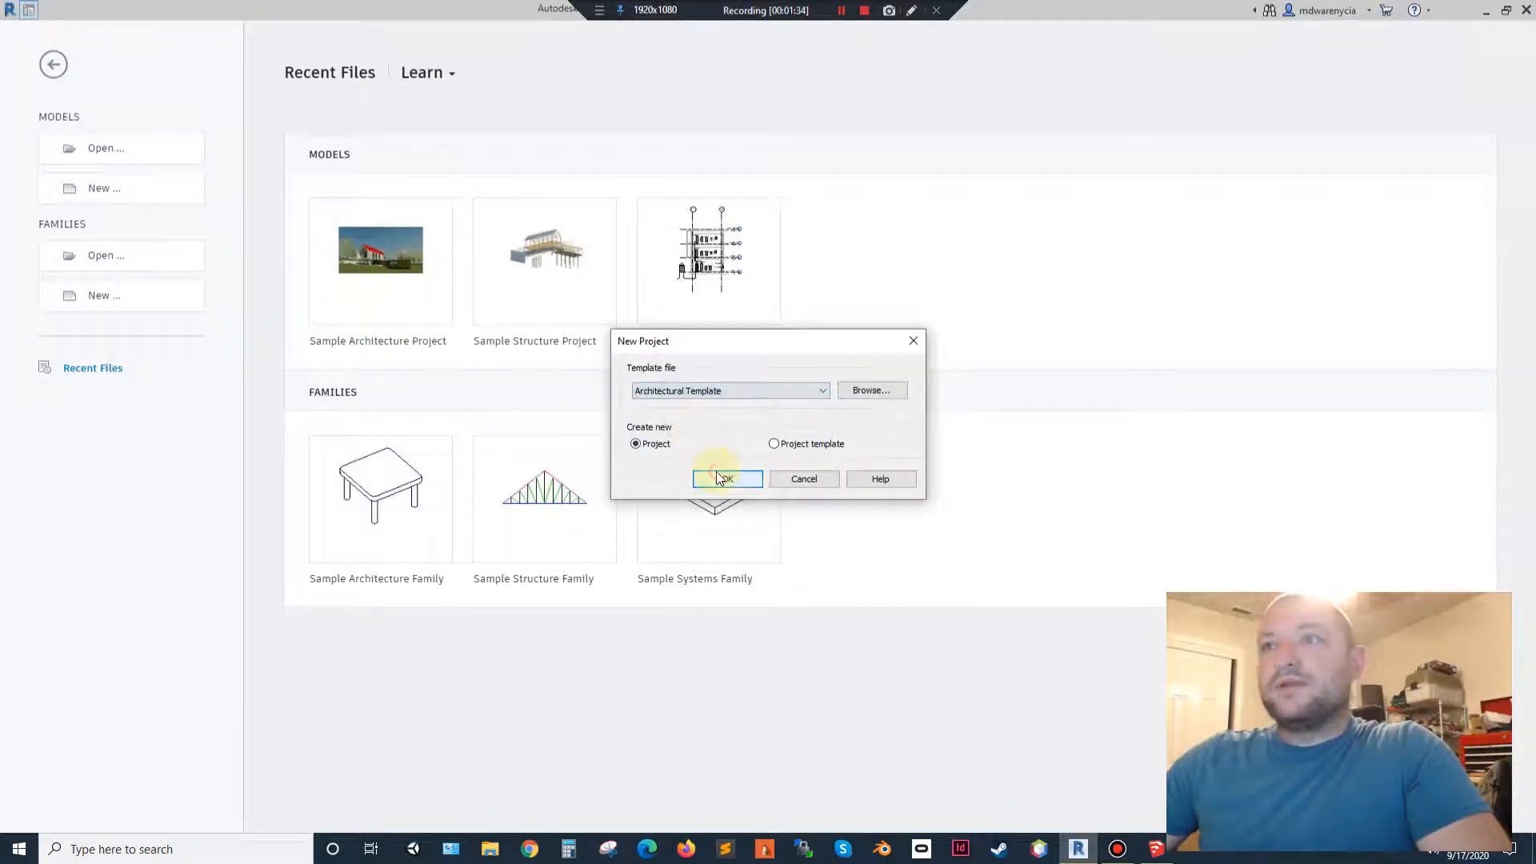
click(713, 477)
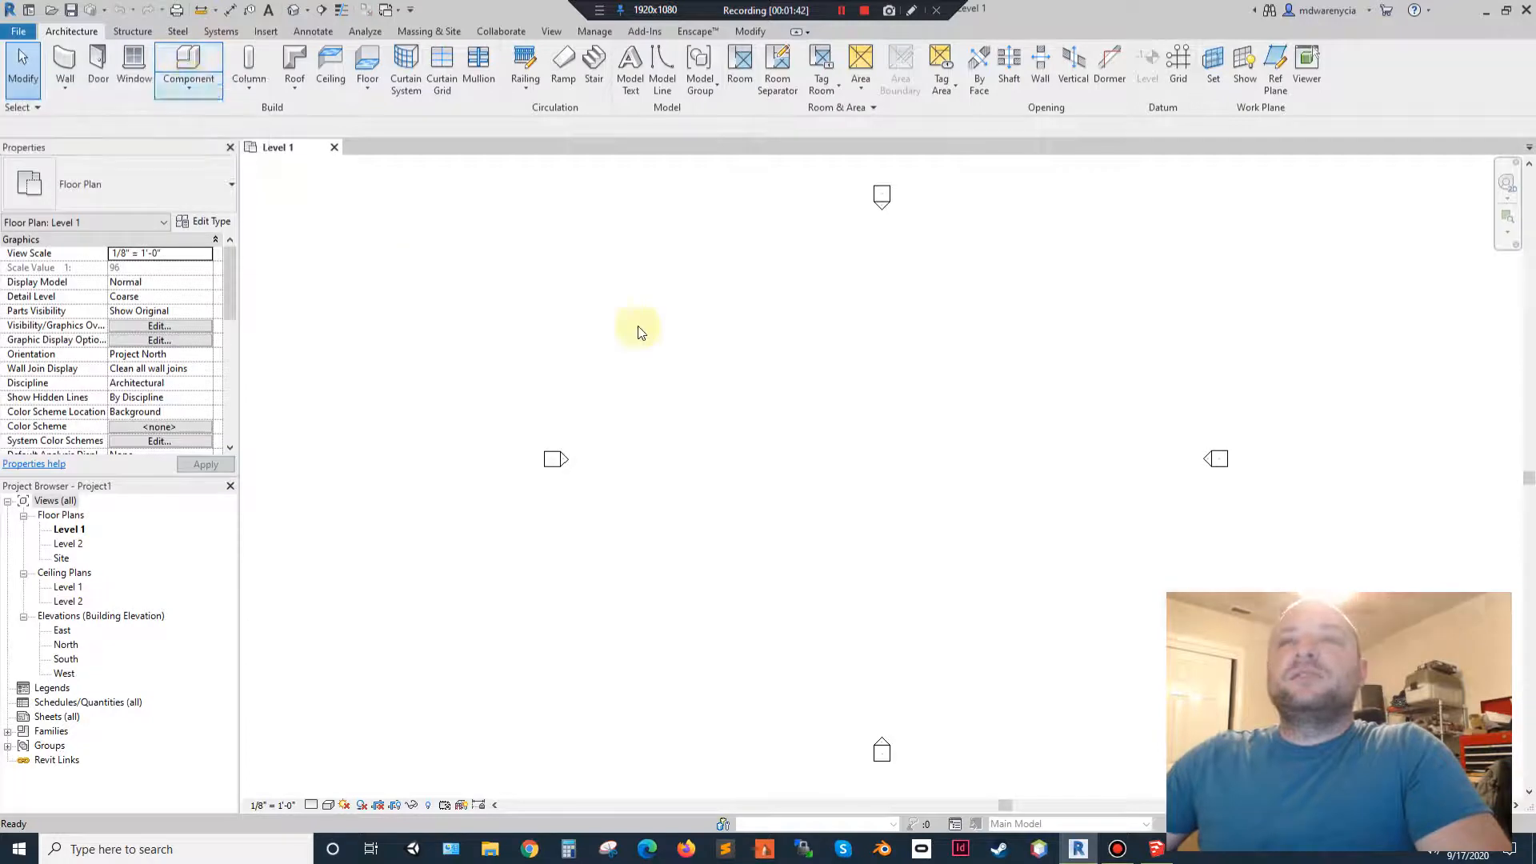
Create an in-place model component in the Furniture category and name it Small Table.
click(184, 85)
click(147, 151)
scroll(690, 346, down, 4)
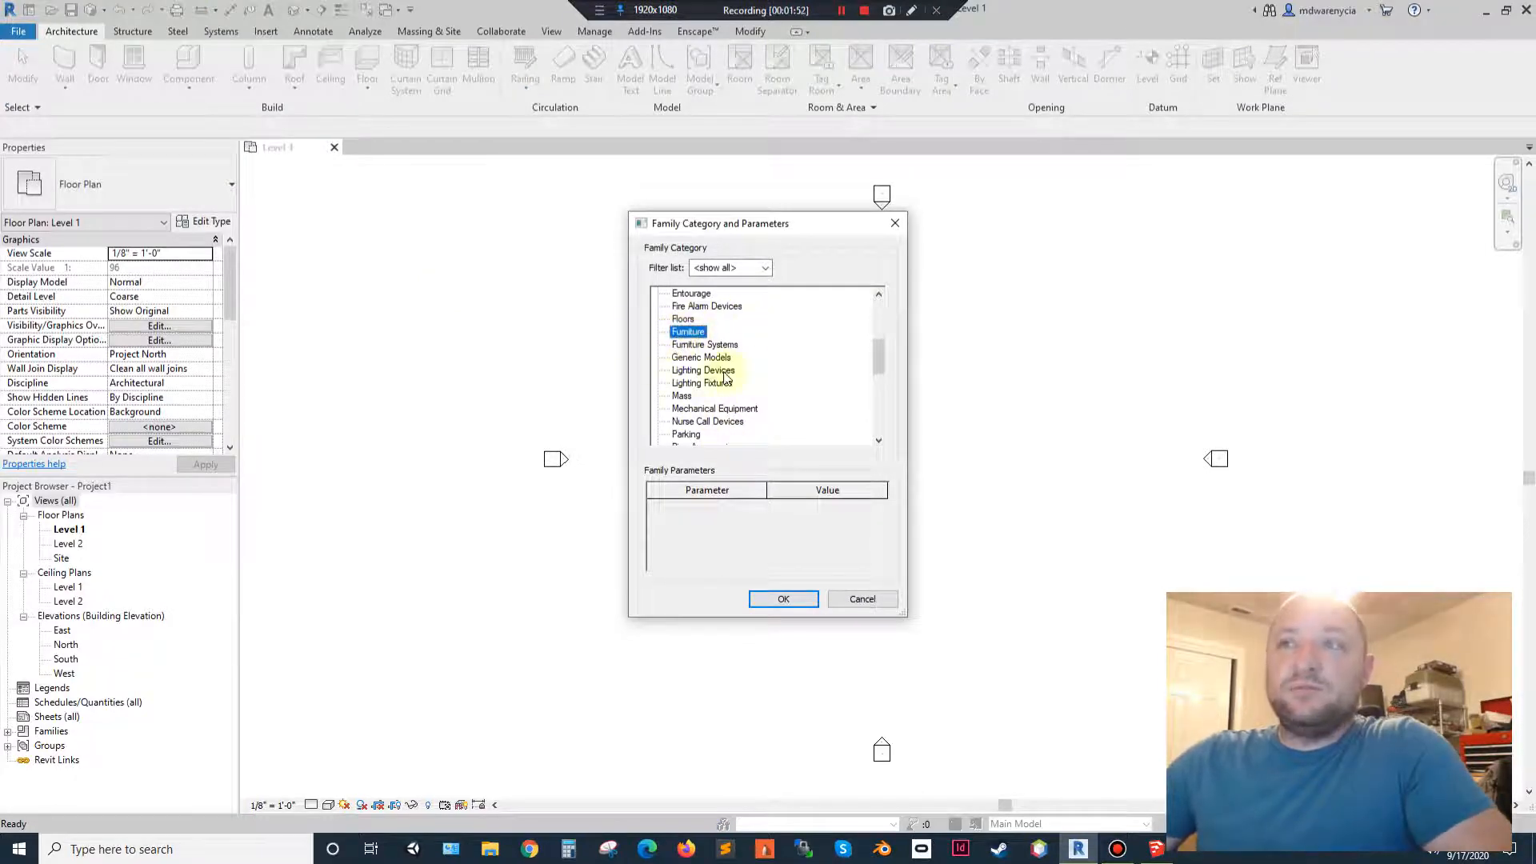
double_click(681, 332)
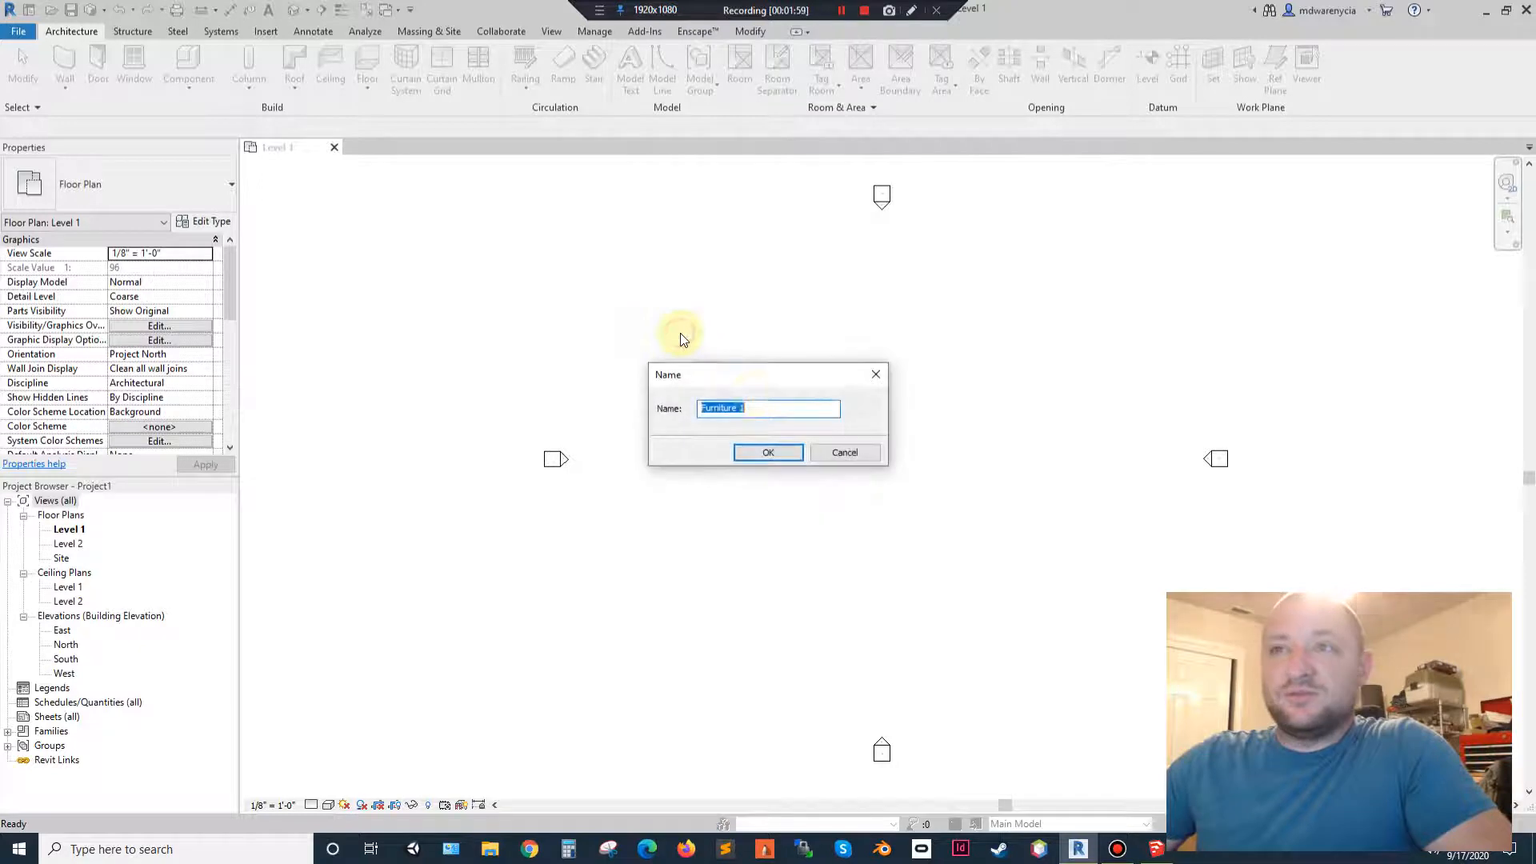
text(T)
key(BackSpace)
text(Small Table)
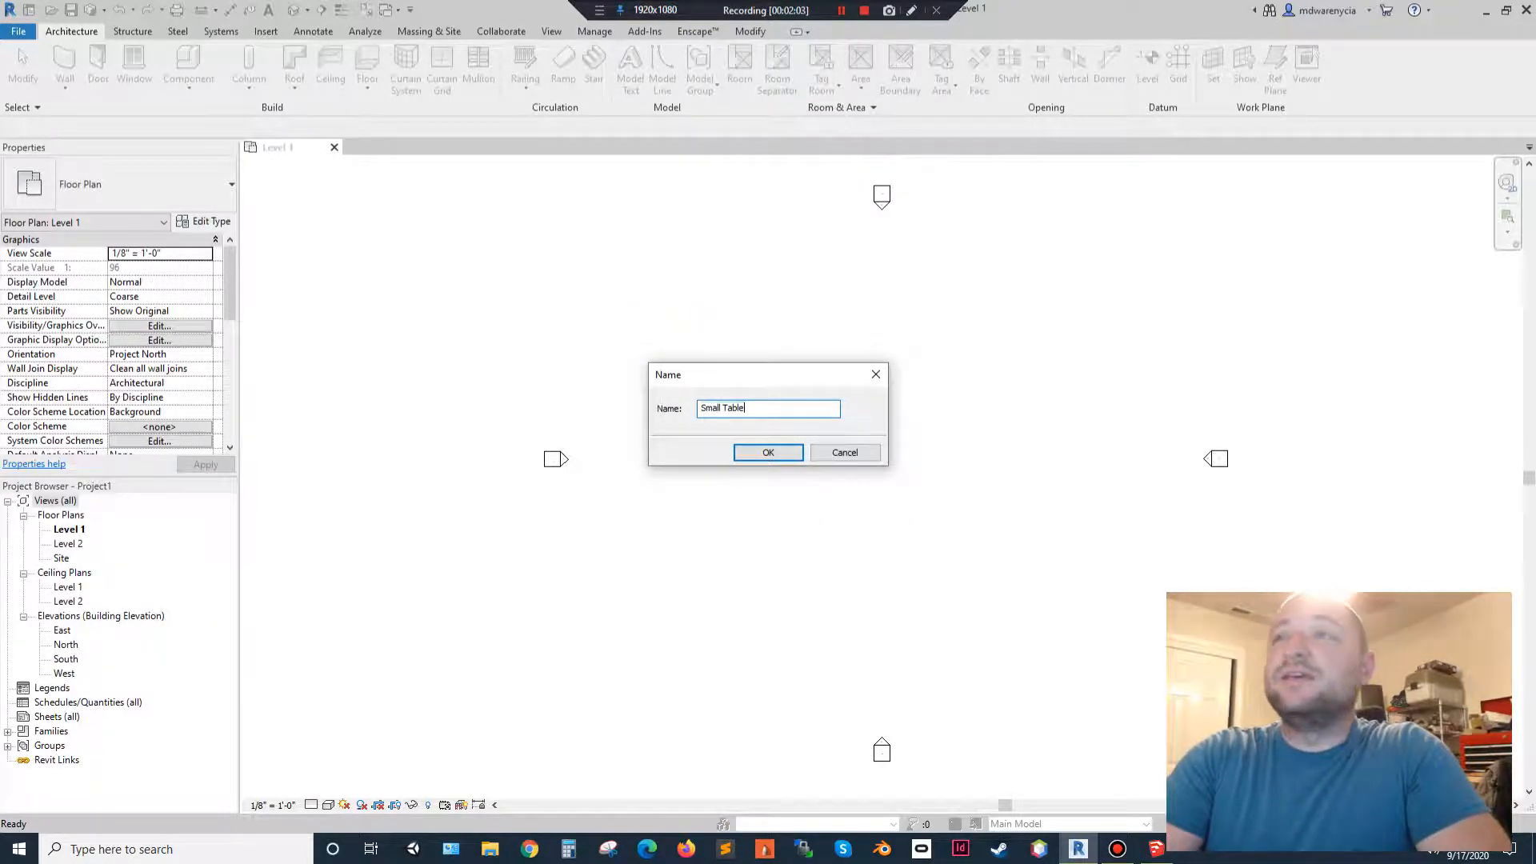
key(Return)
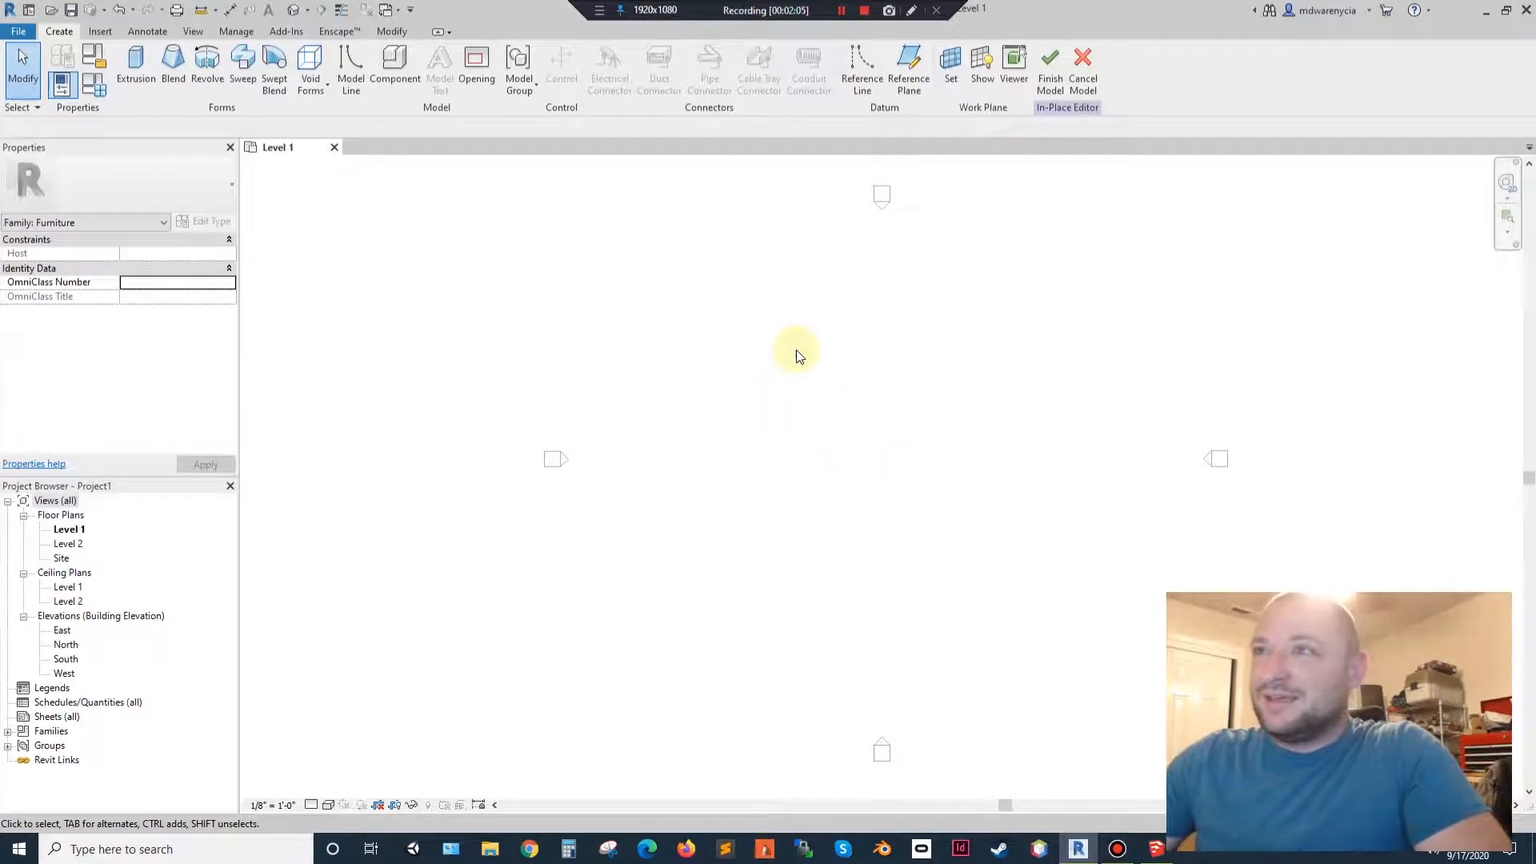
Start an extrusion in the in-place model and sketch a closed square profile about 2" wide in the Level 1 plan.
scroll(898, 516, up, 8)
scroll(800, 446, down, 6)
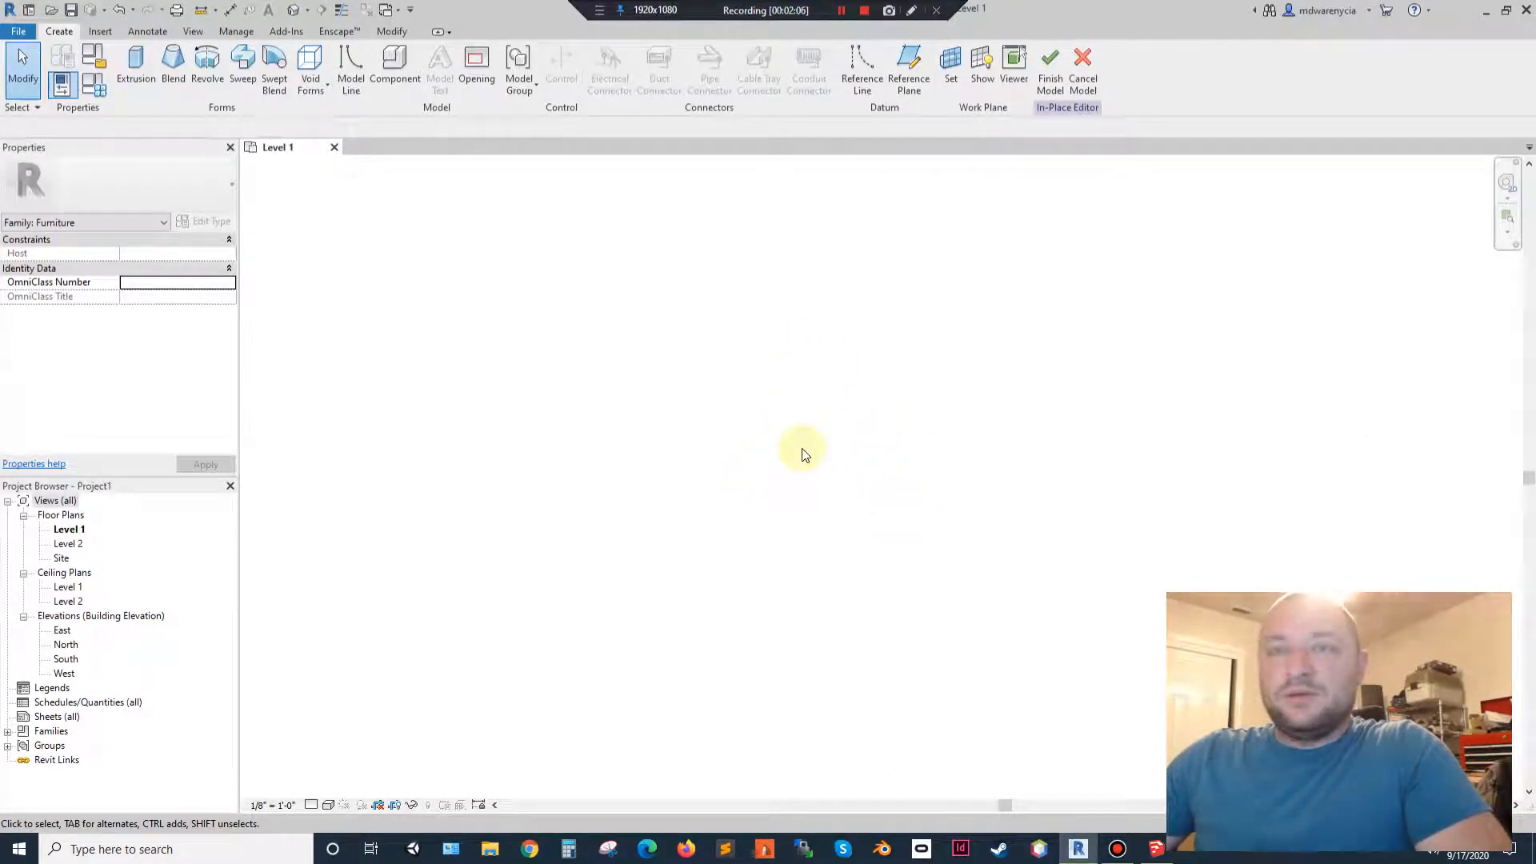
click(141, 75)
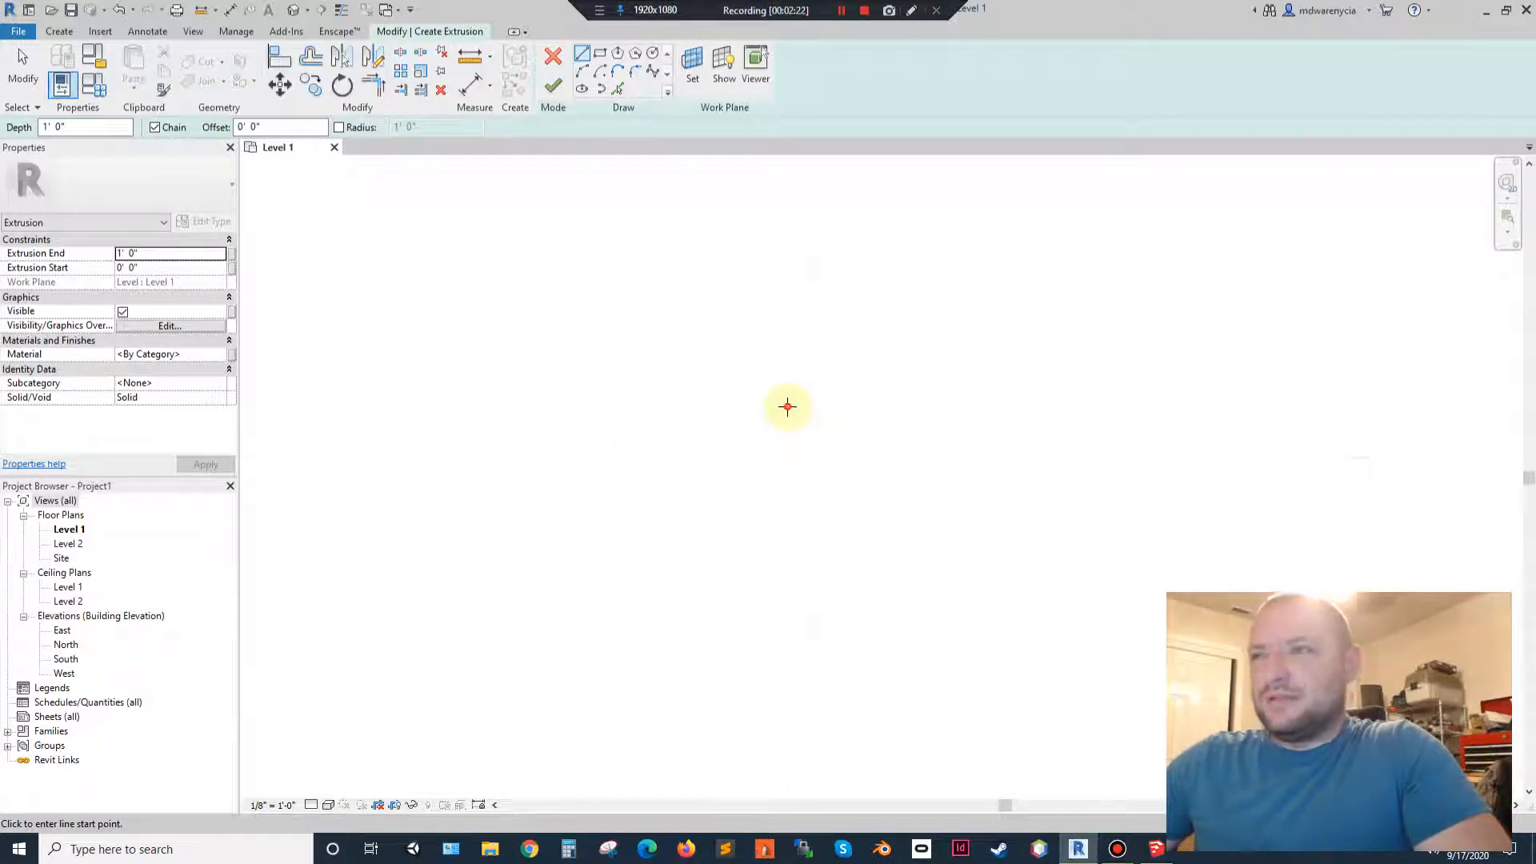
click(787, 406)
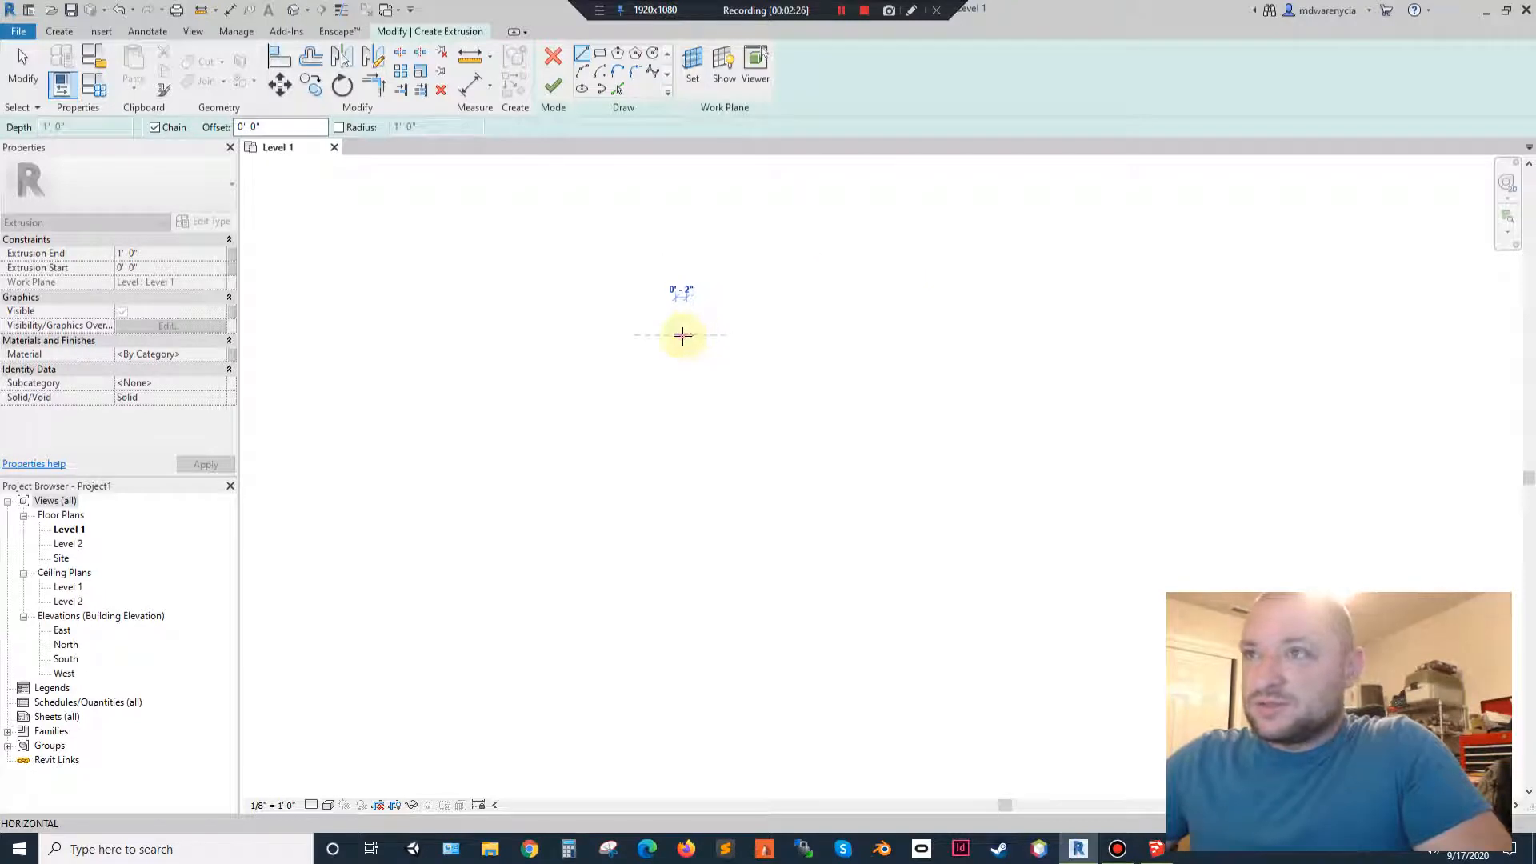
click(682, 336)
click(681, 342)
click(676, 342)
click(674, 332)
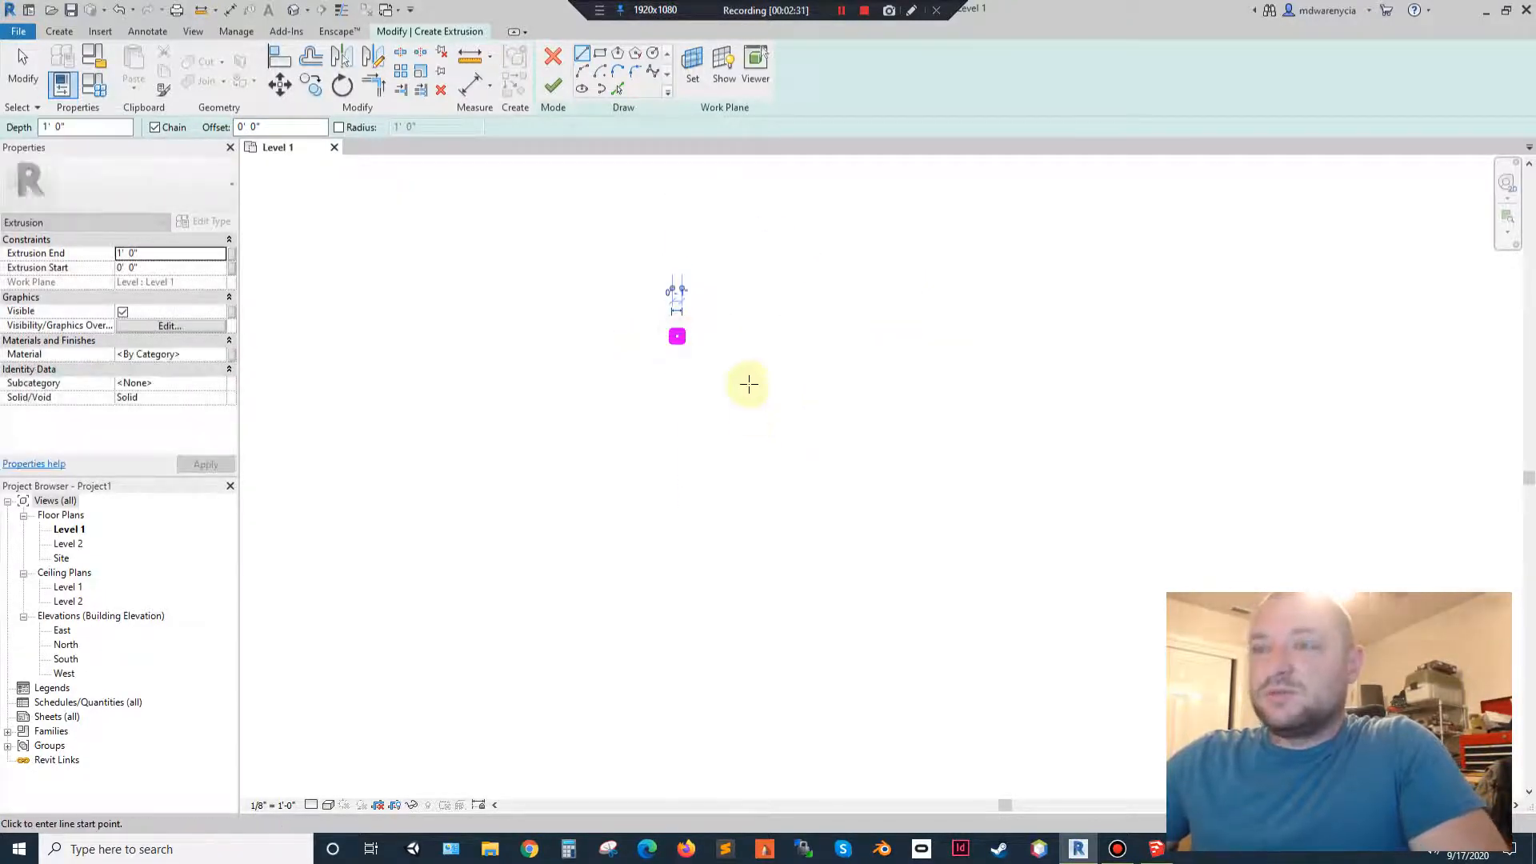
scroll(636, 285, down, 1)
scroll(632, 289, down, 1)
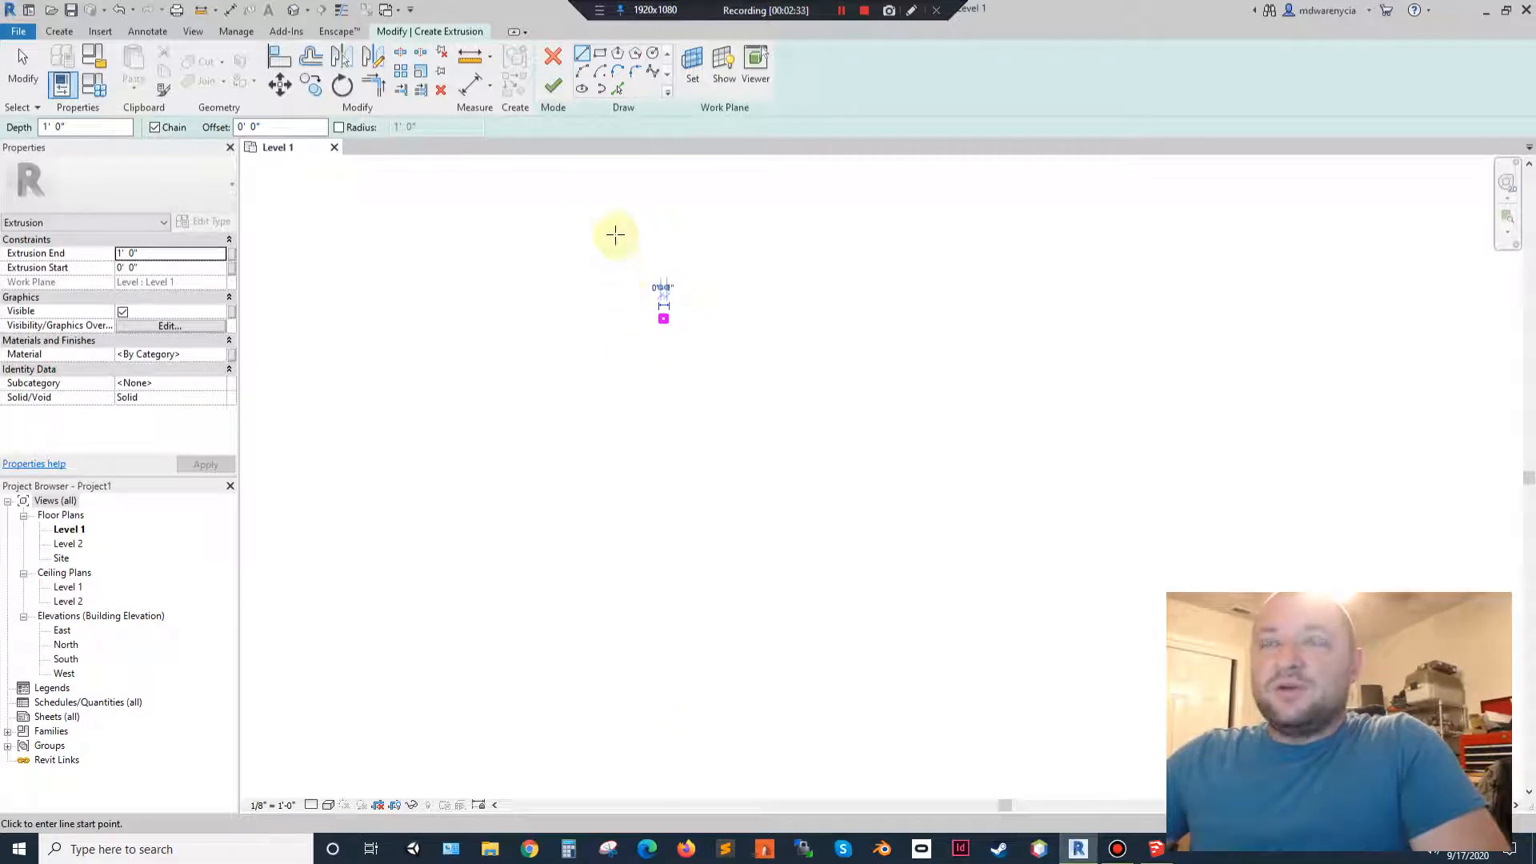
key(Escape)
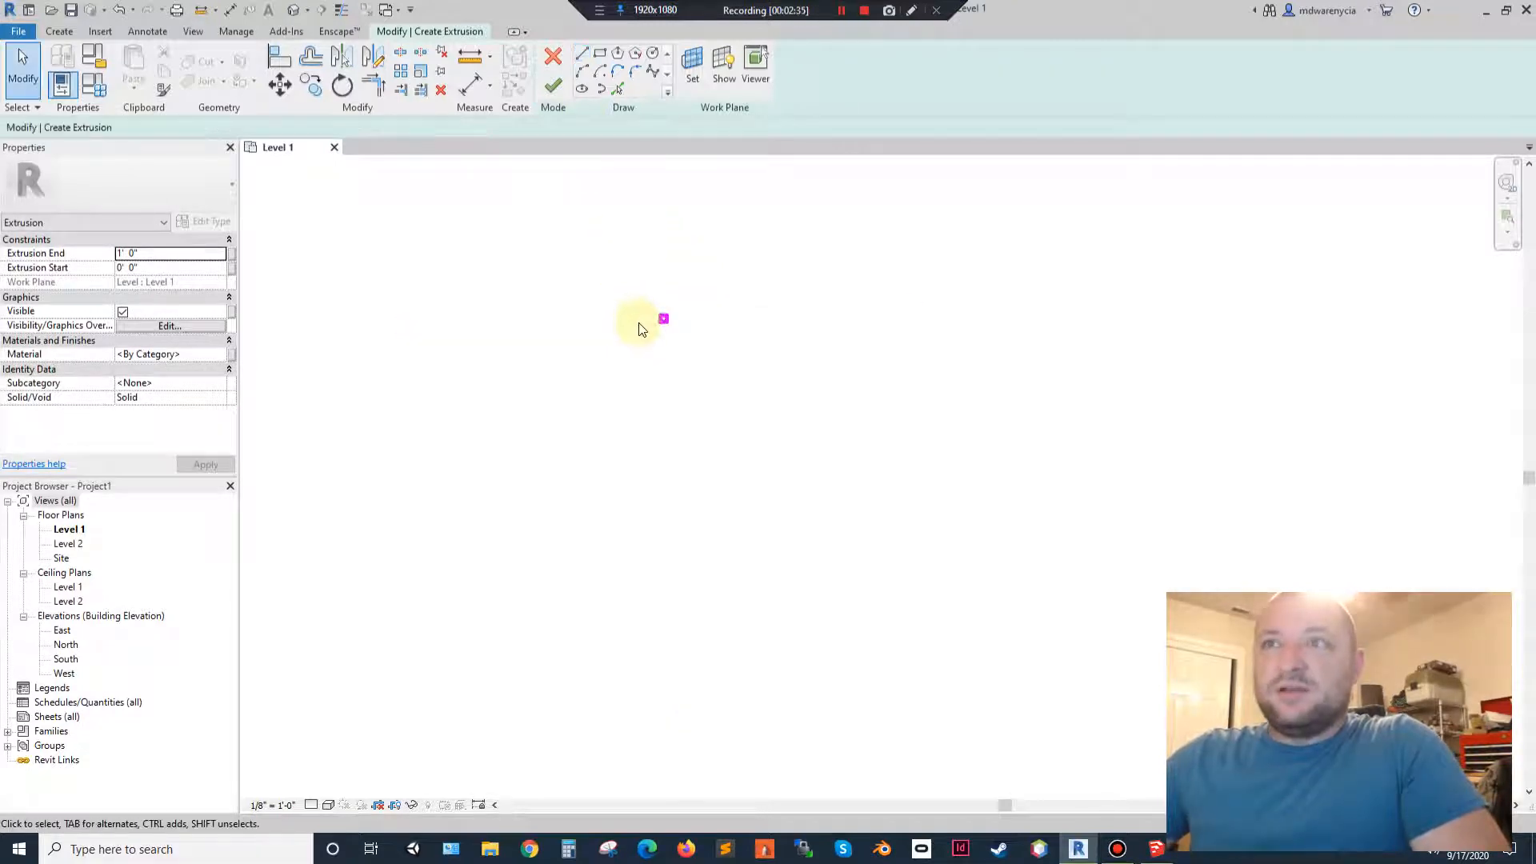
Switch to SketchUp and raise the small square on the floor into a short leg with Push/Pull.
key(alt+Tab)
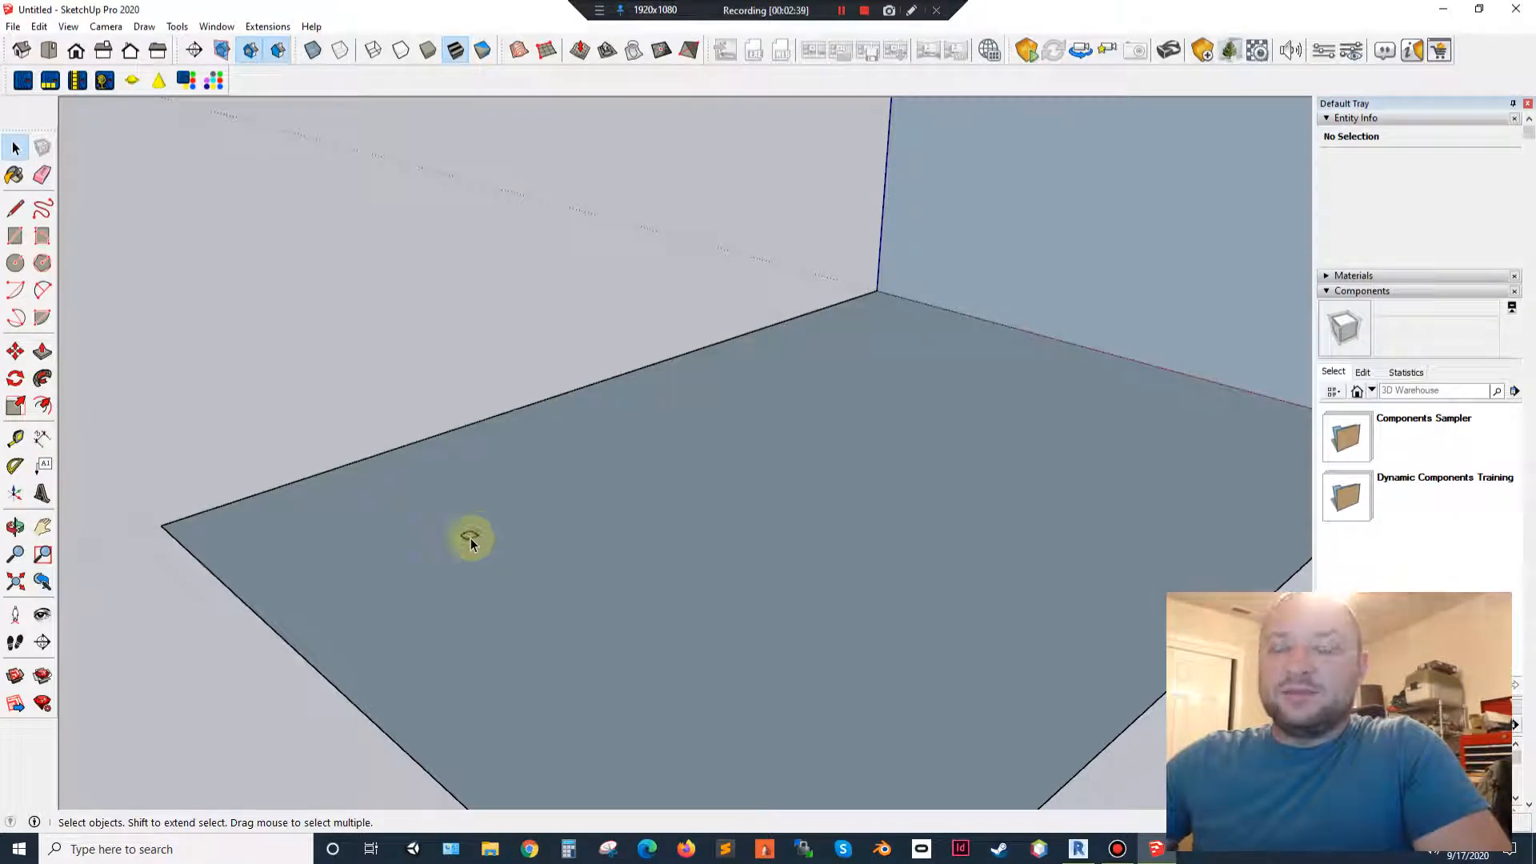
key(alt+Tab)
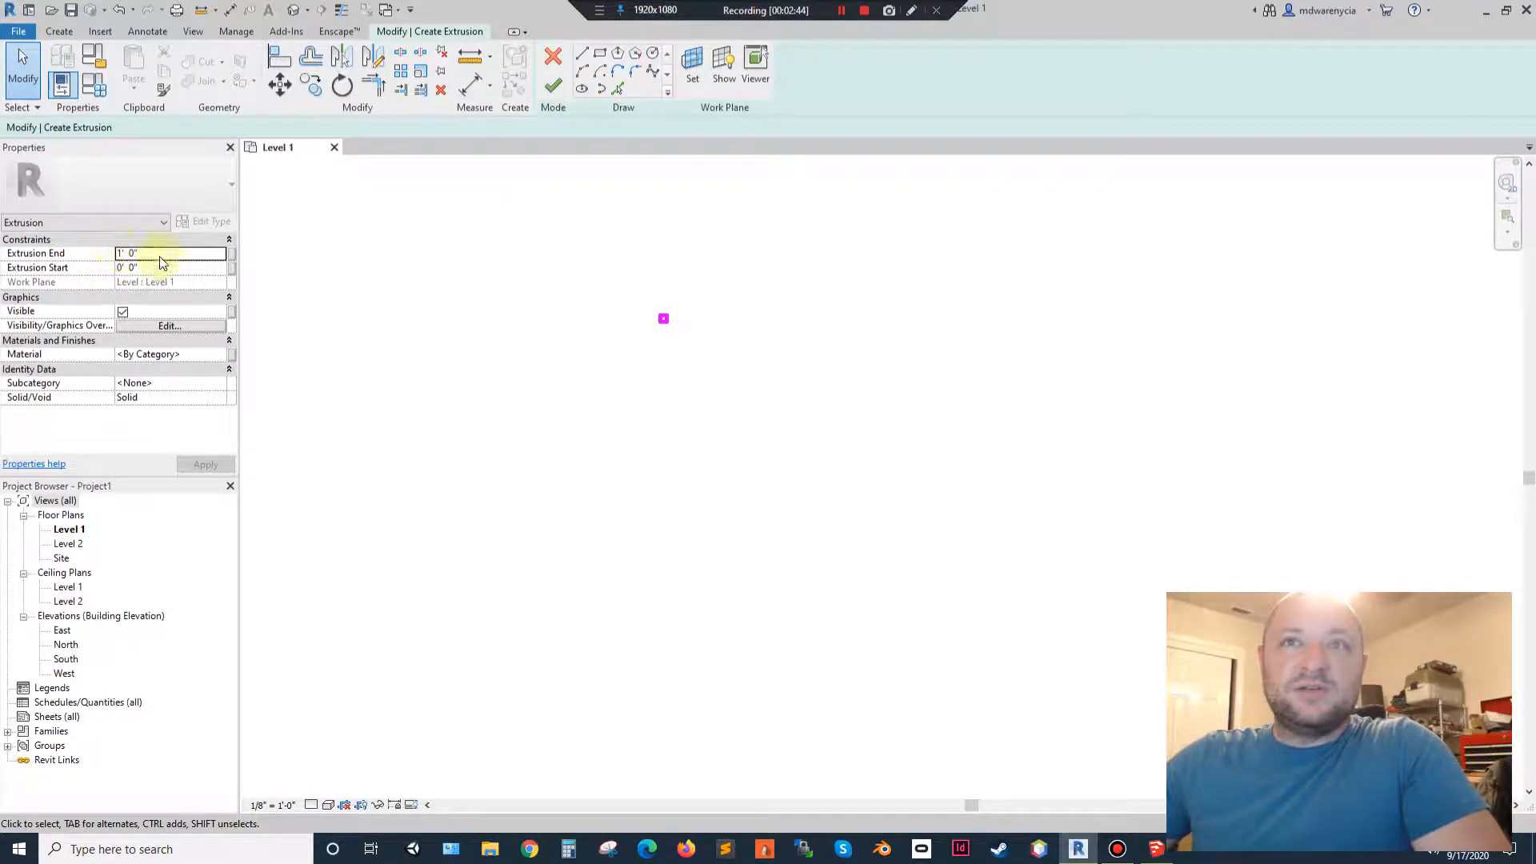
key(alt+Tab)
key(p)
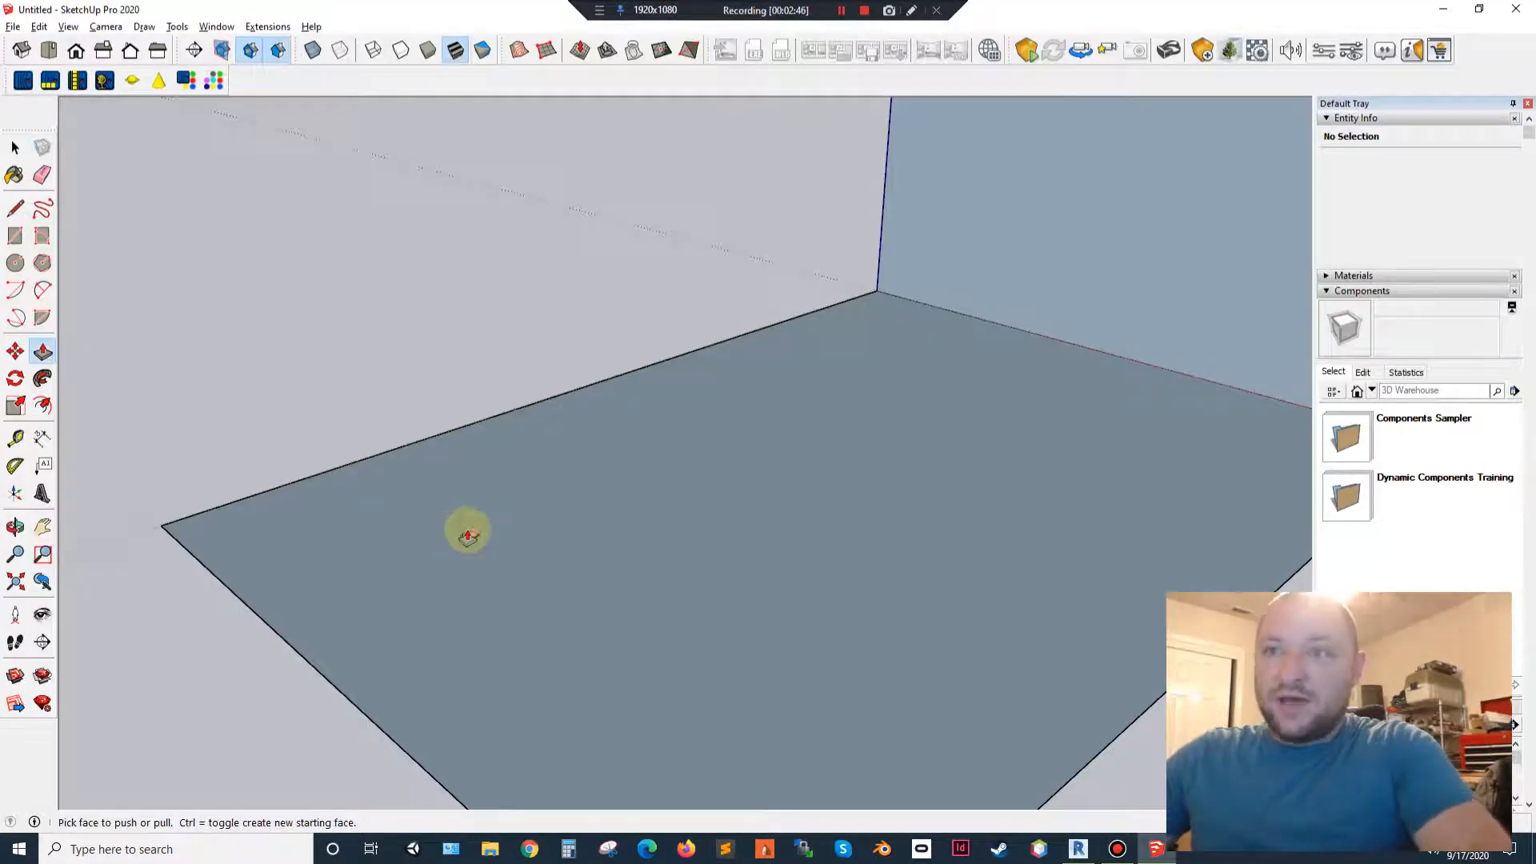
click(469, 536)
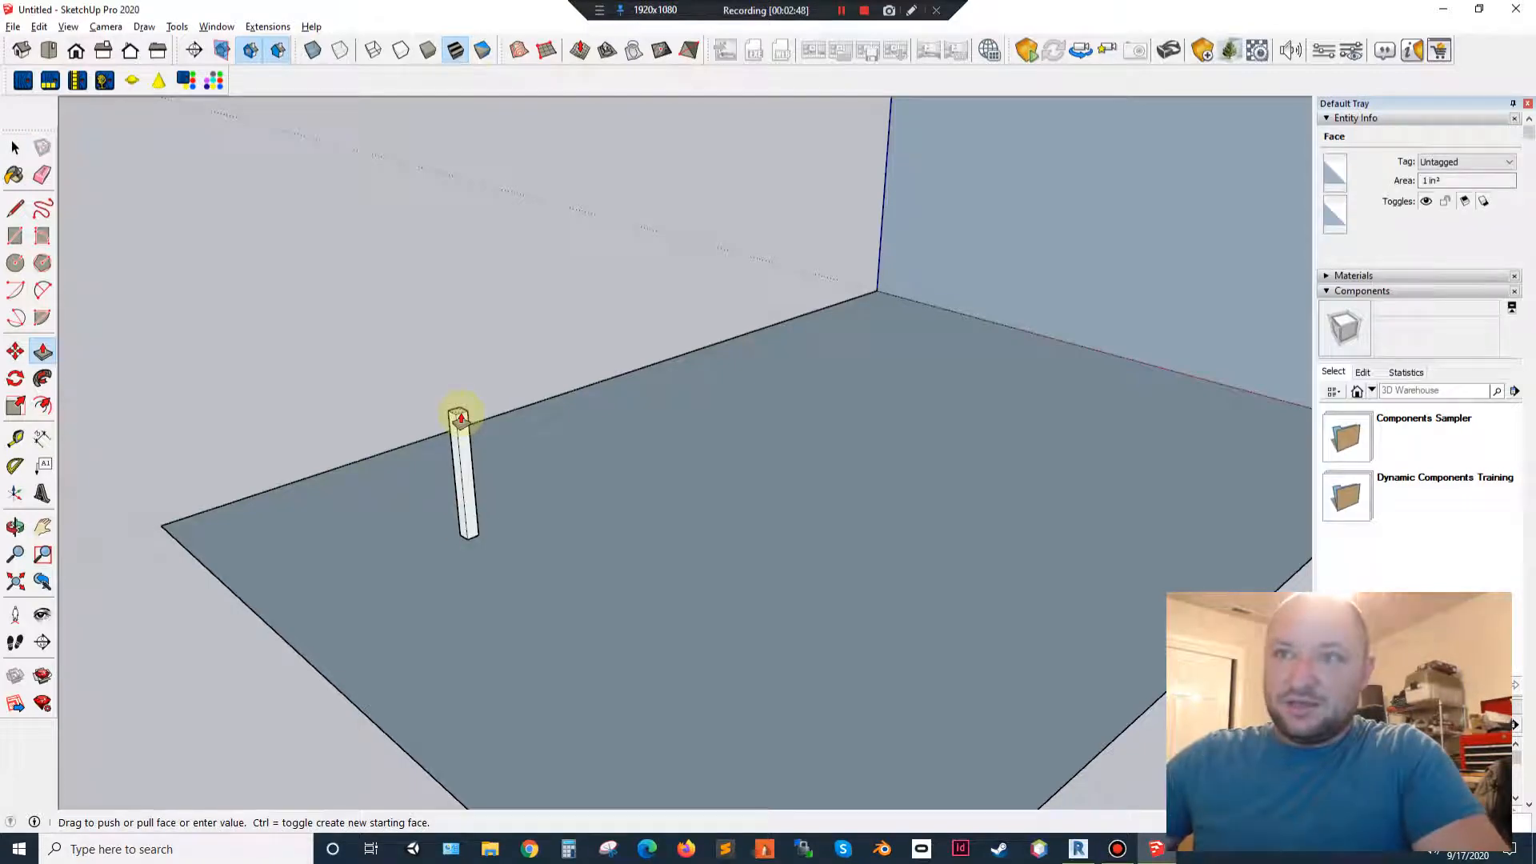
click(461, 414)
Switch to Revit, finish the extrusion sketch with its 1' 0" end value and open the default 3D view.
key(alt+Tab)
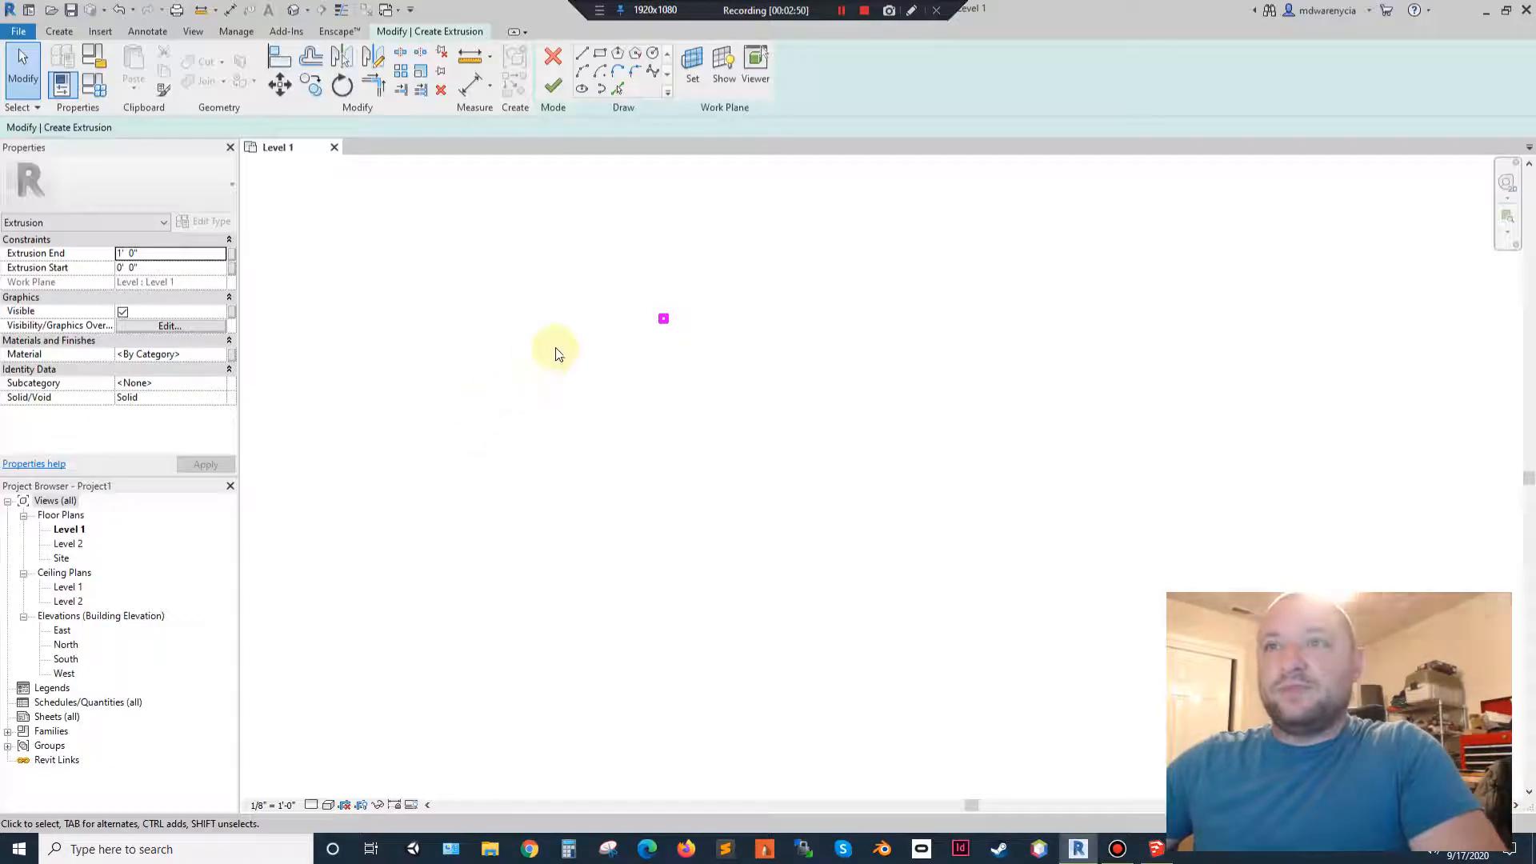
click(553, 88)
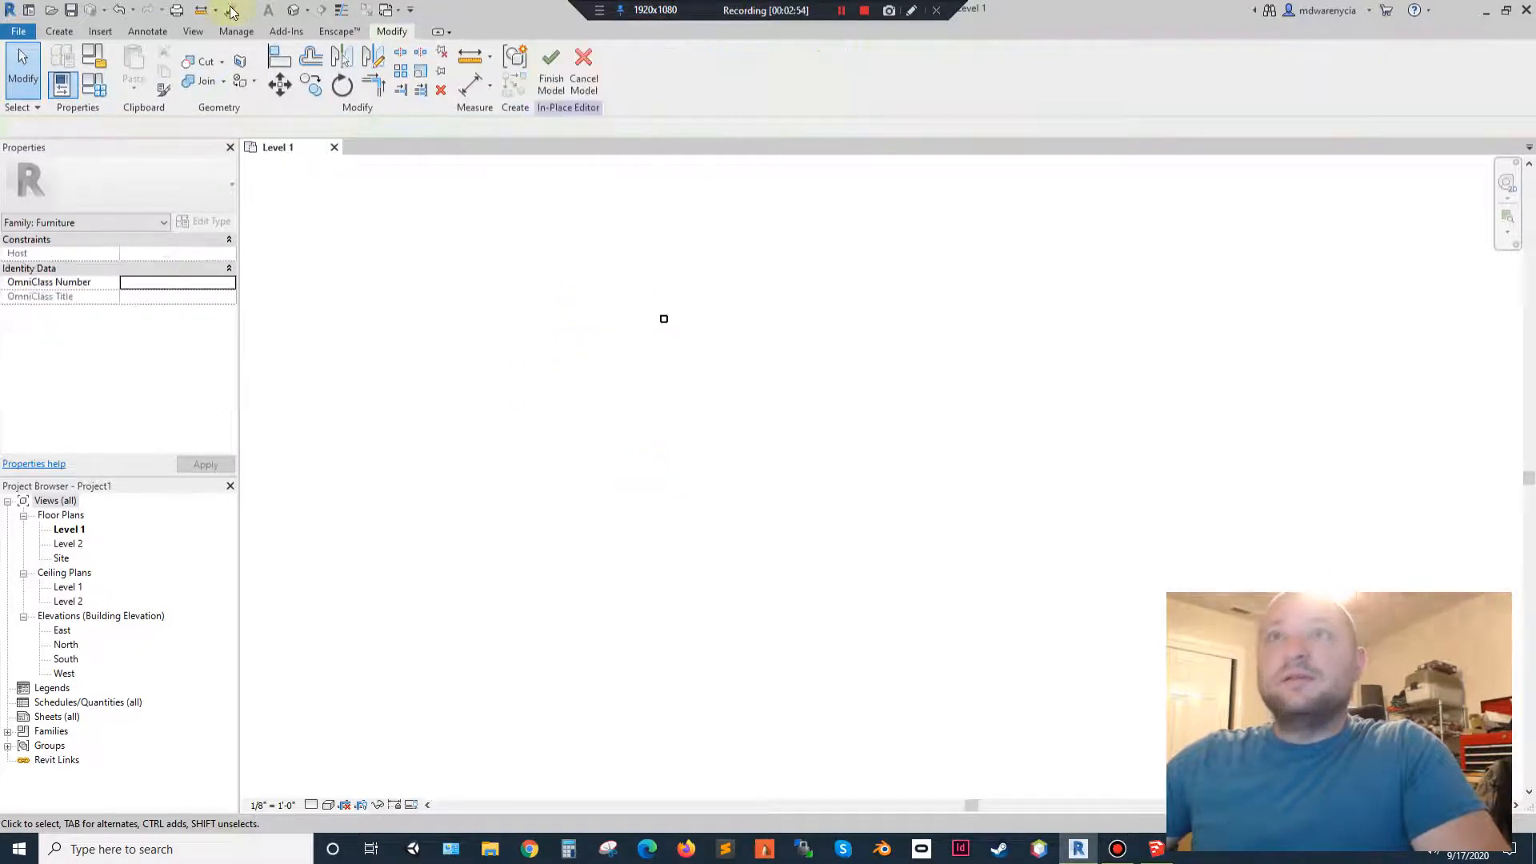
click(193, 31)
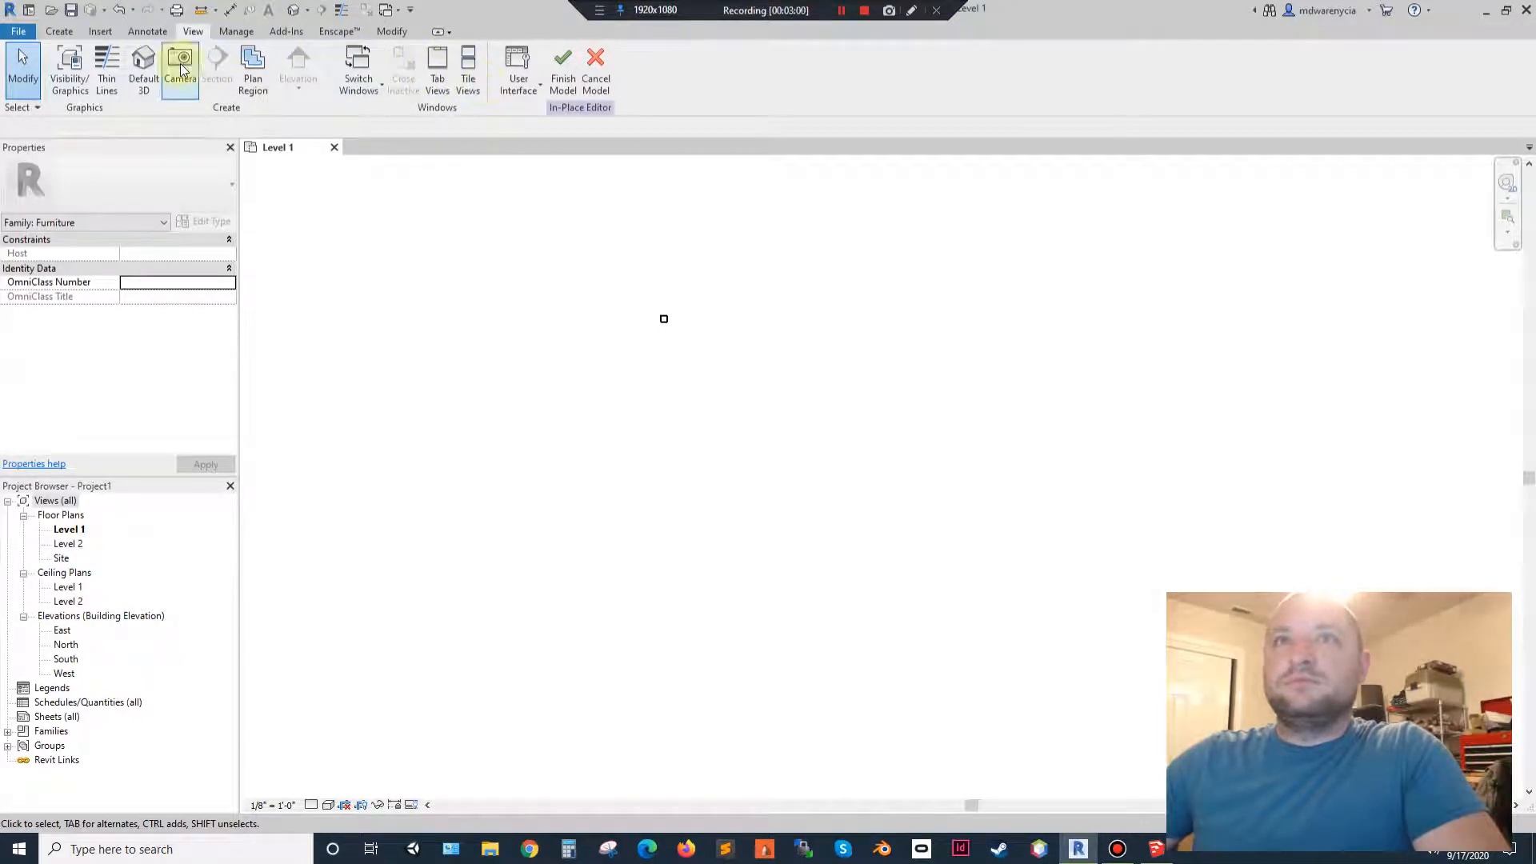
click(145, 64)
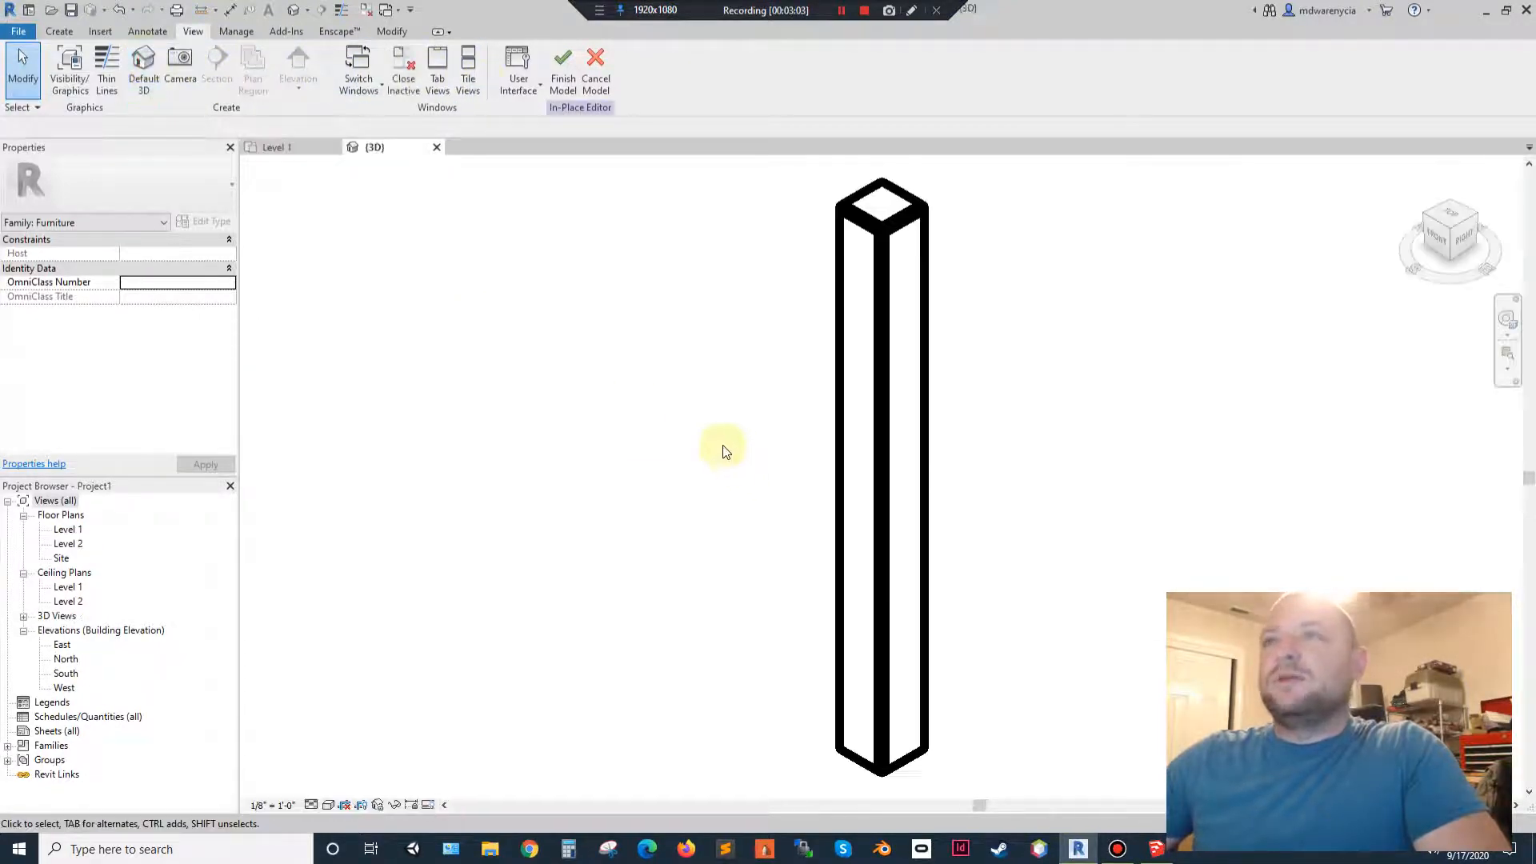
scroll(704, 476, down, 4)
scroll(705, 480, down, 1)
Switch to SketchUp and Push/Pull the leg's top face upward to make the leg much taller.
key(alt+Tab)
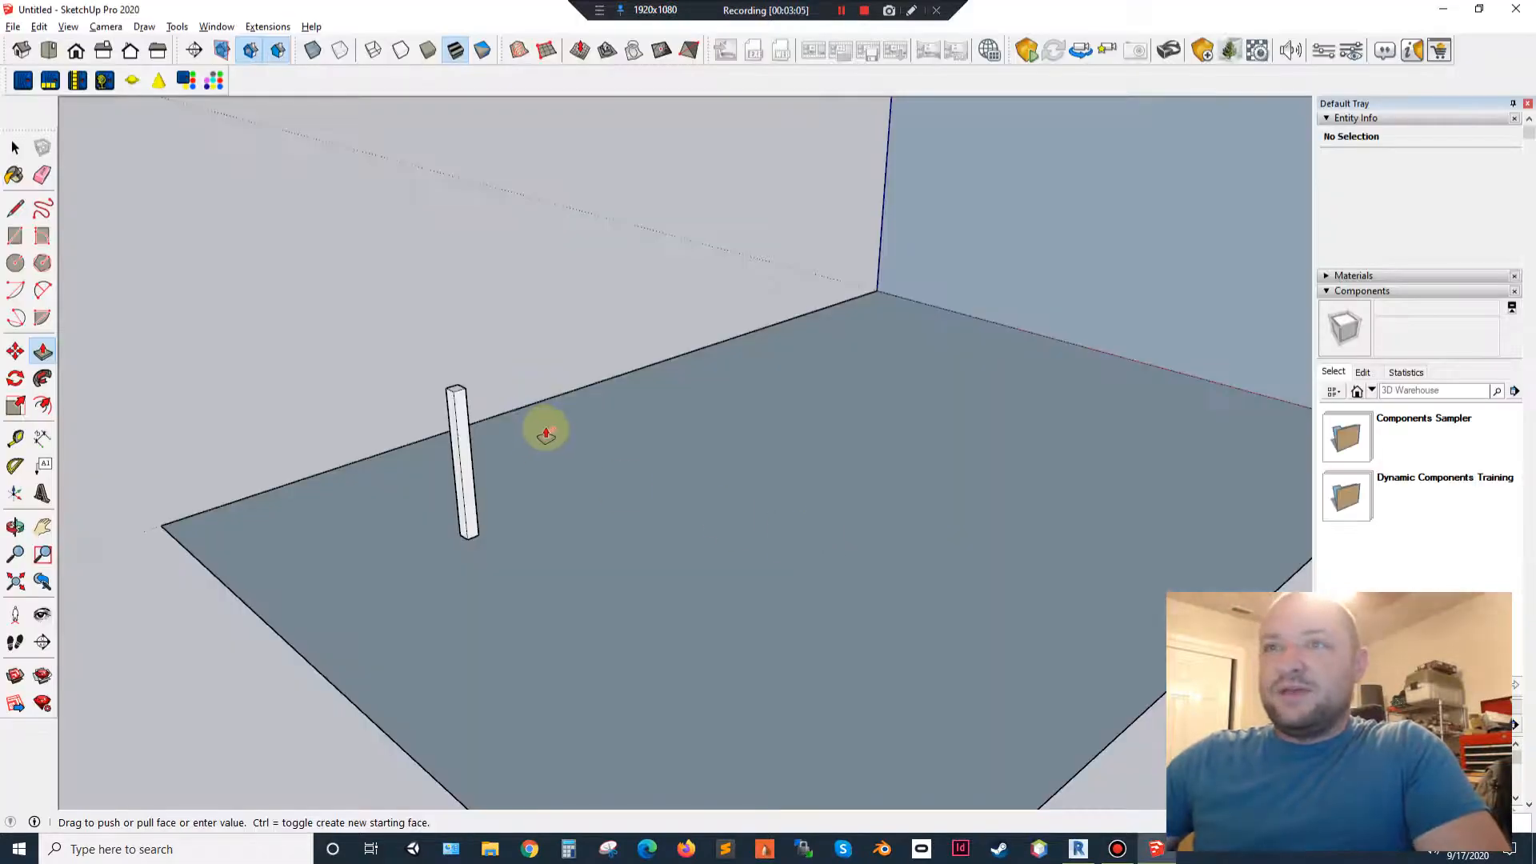
key(alt+Tab)
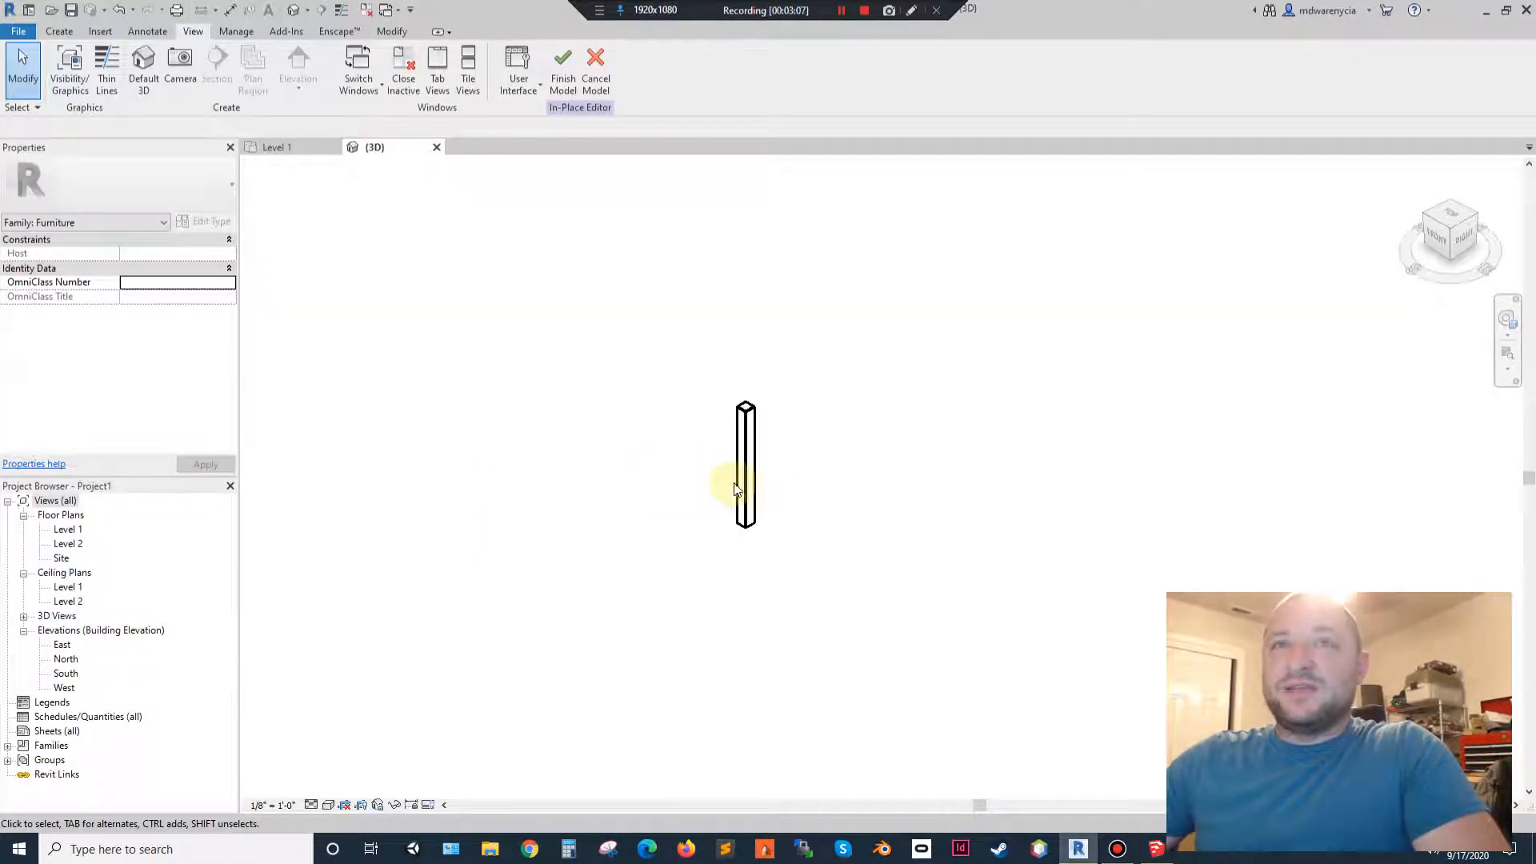
key(alt+Tab)
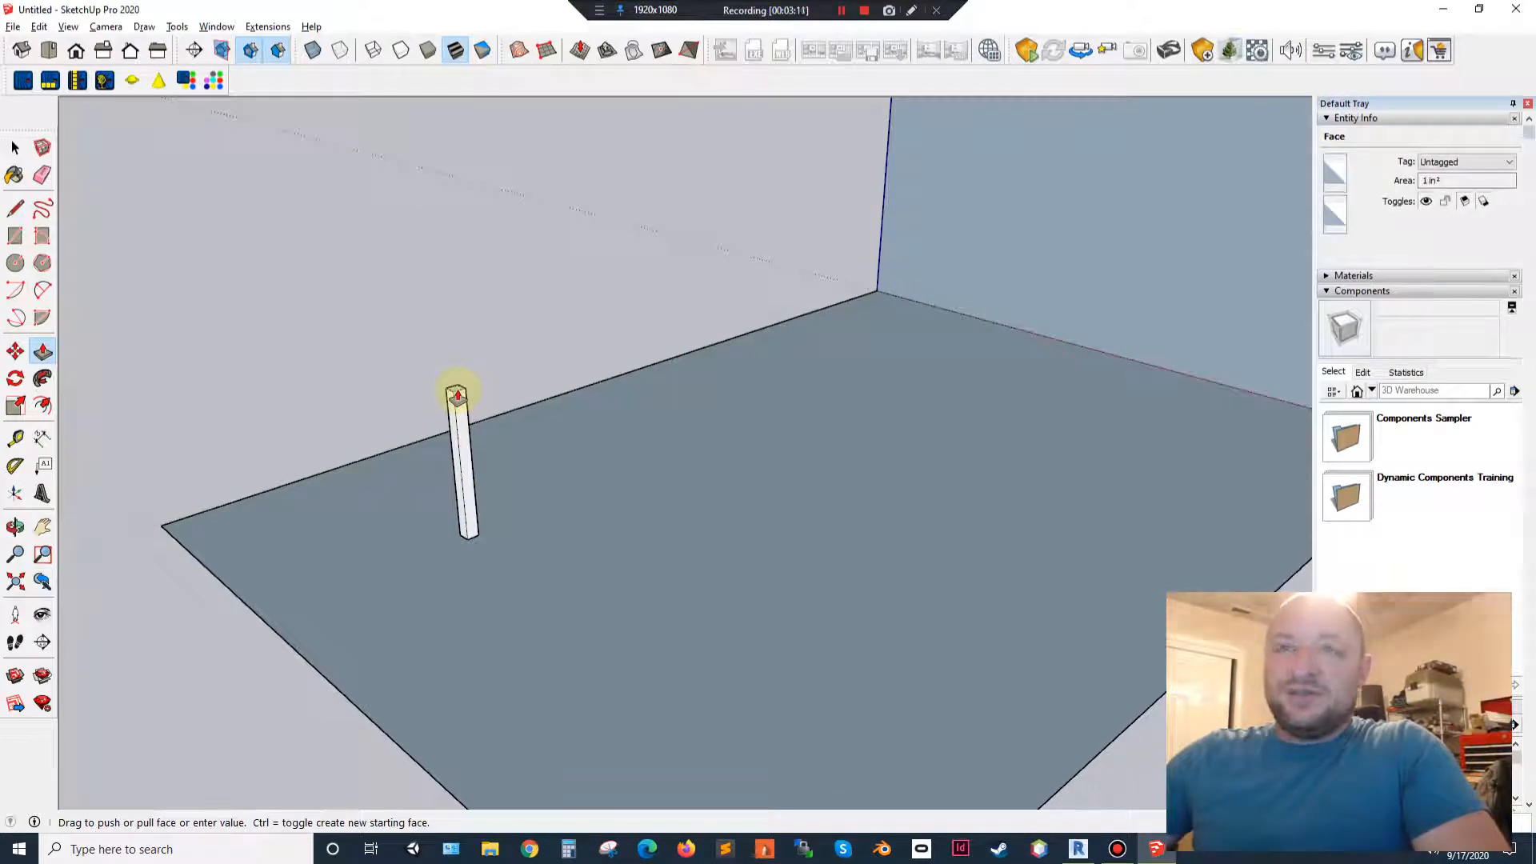
drag(458, 395, 423, 260)
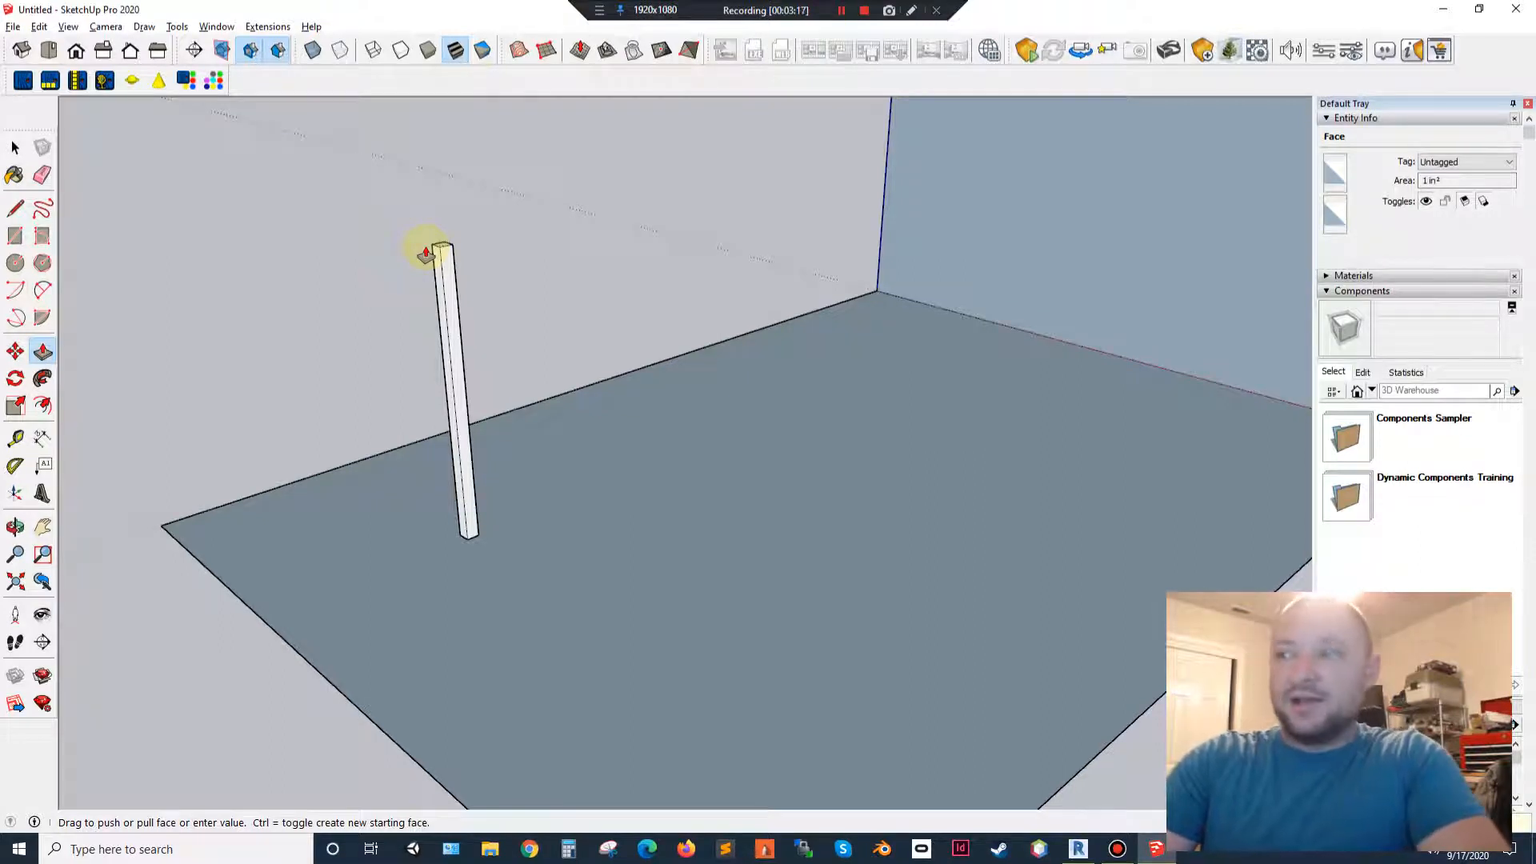
key(Return)
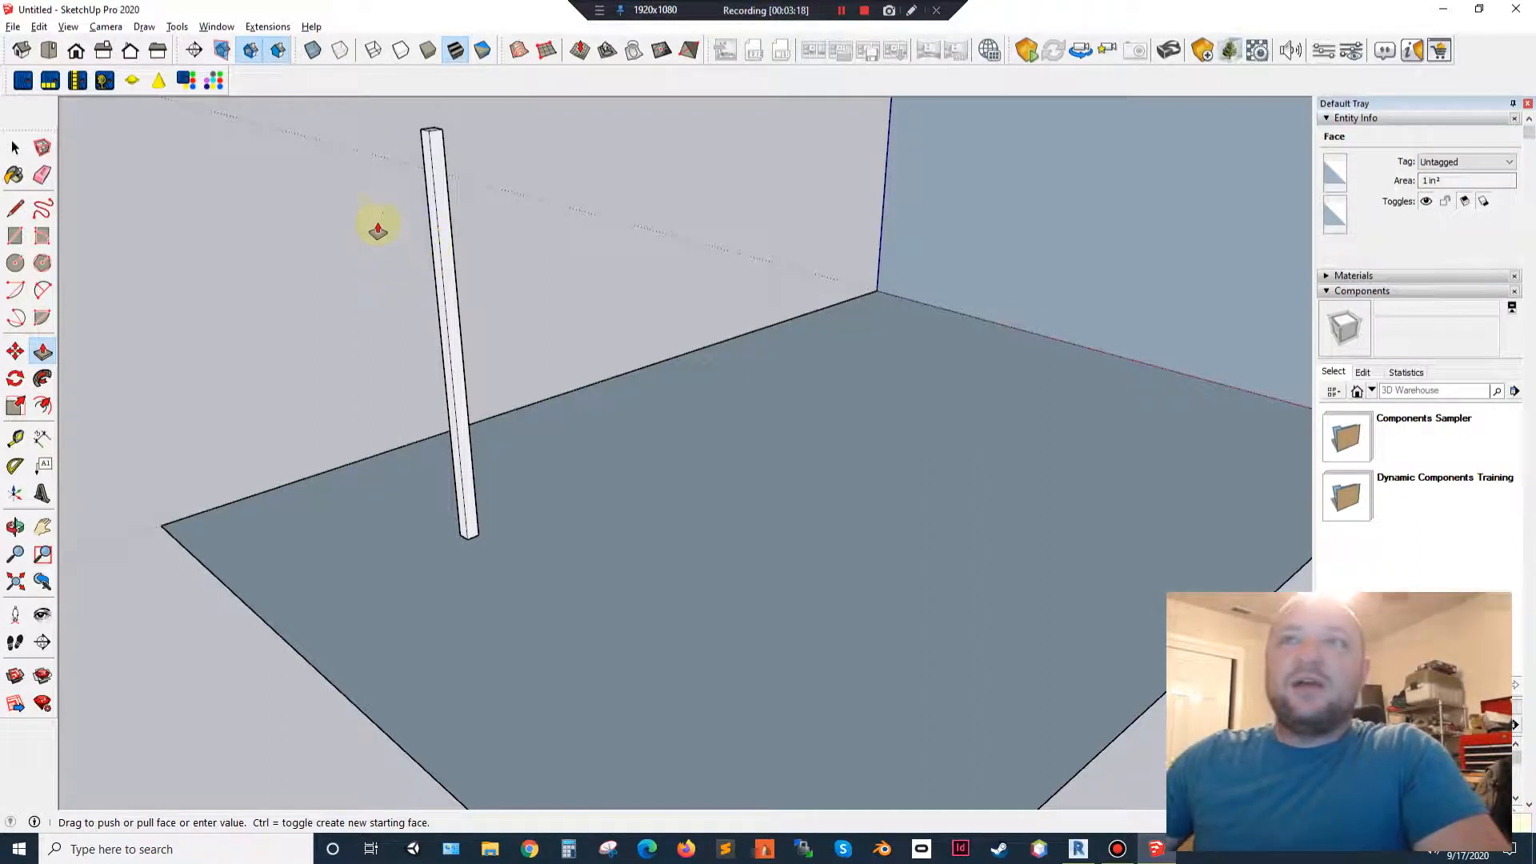
key(space)
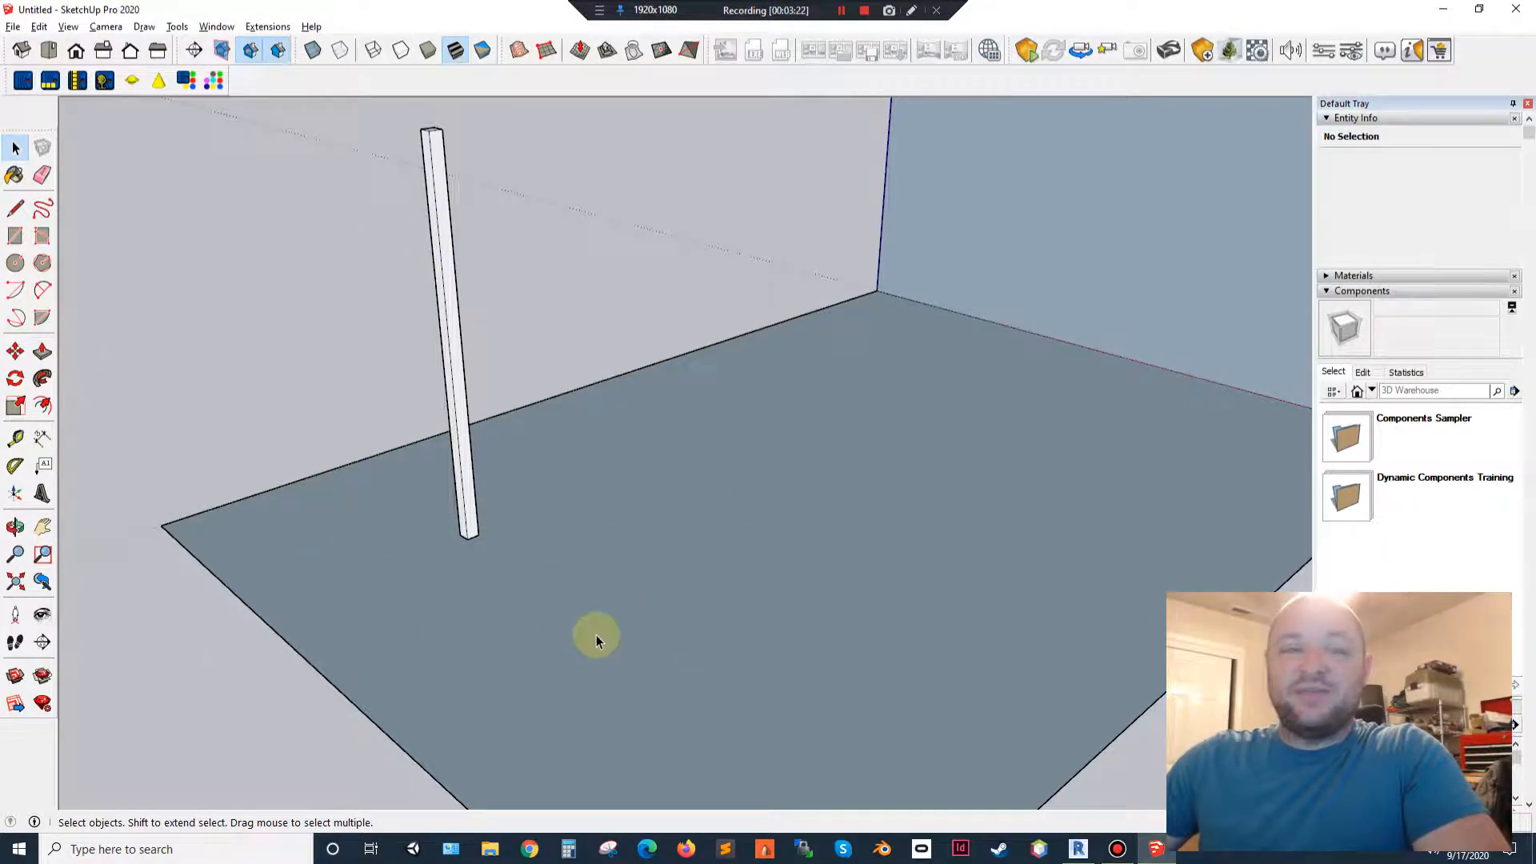
Switch to Revit and set the leg's Extrusion End to 2' 6".
key(alt+Tab)
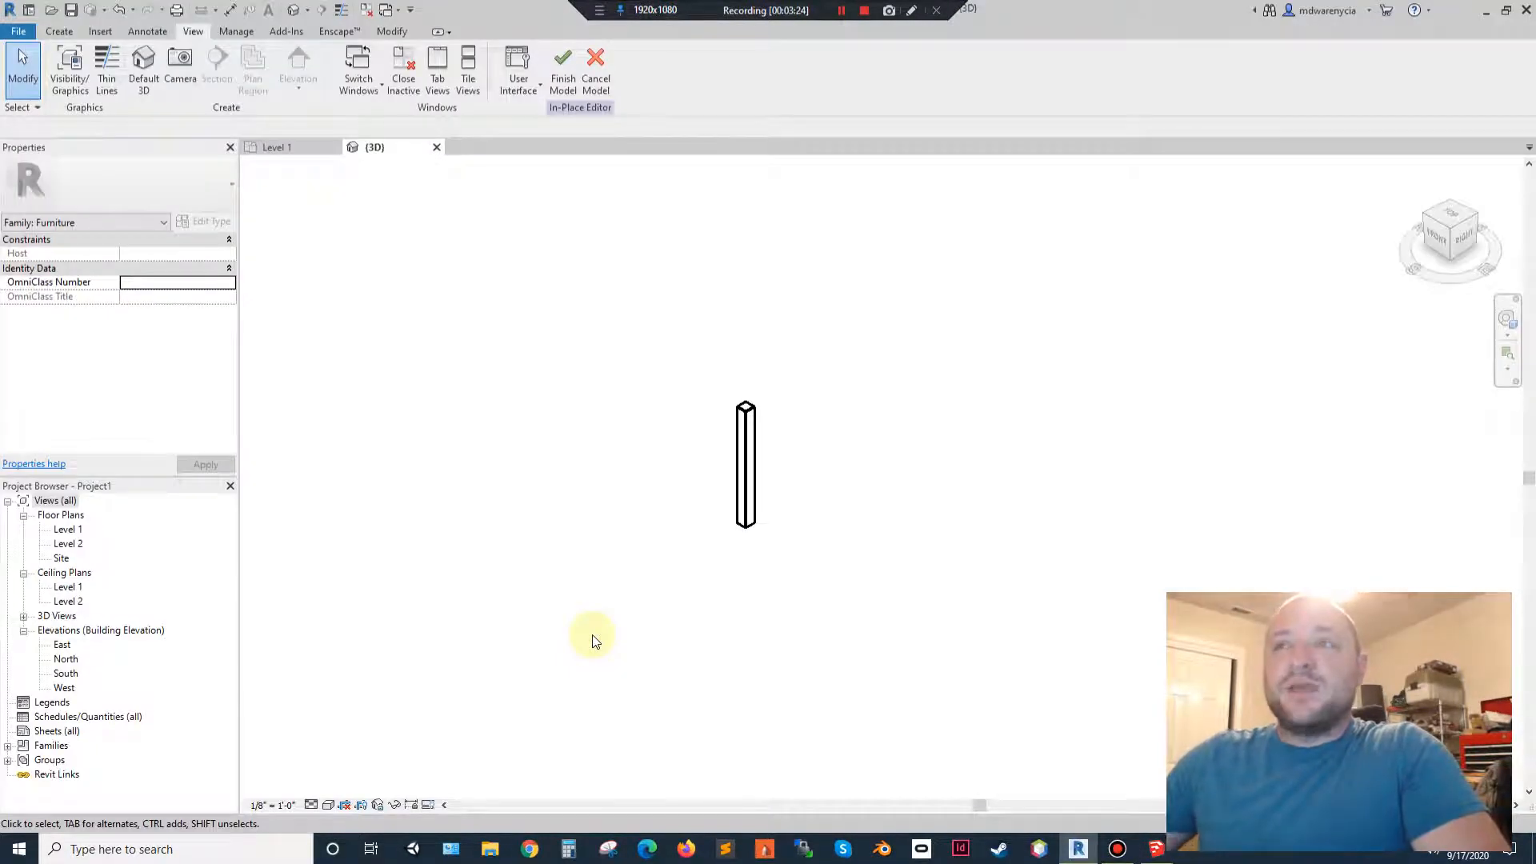
click(744, 440)
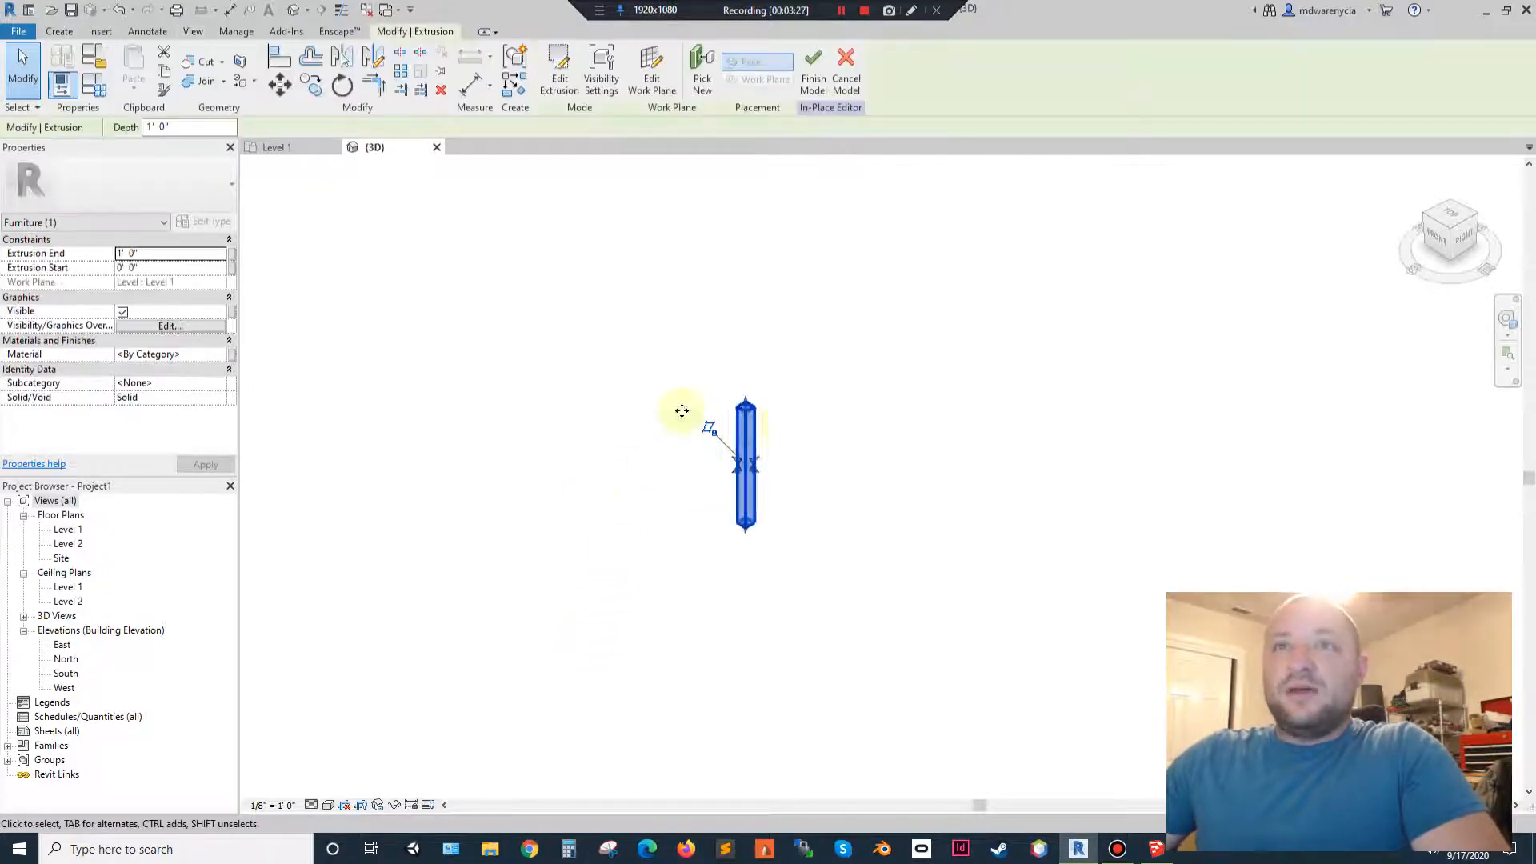
click(124, 254)
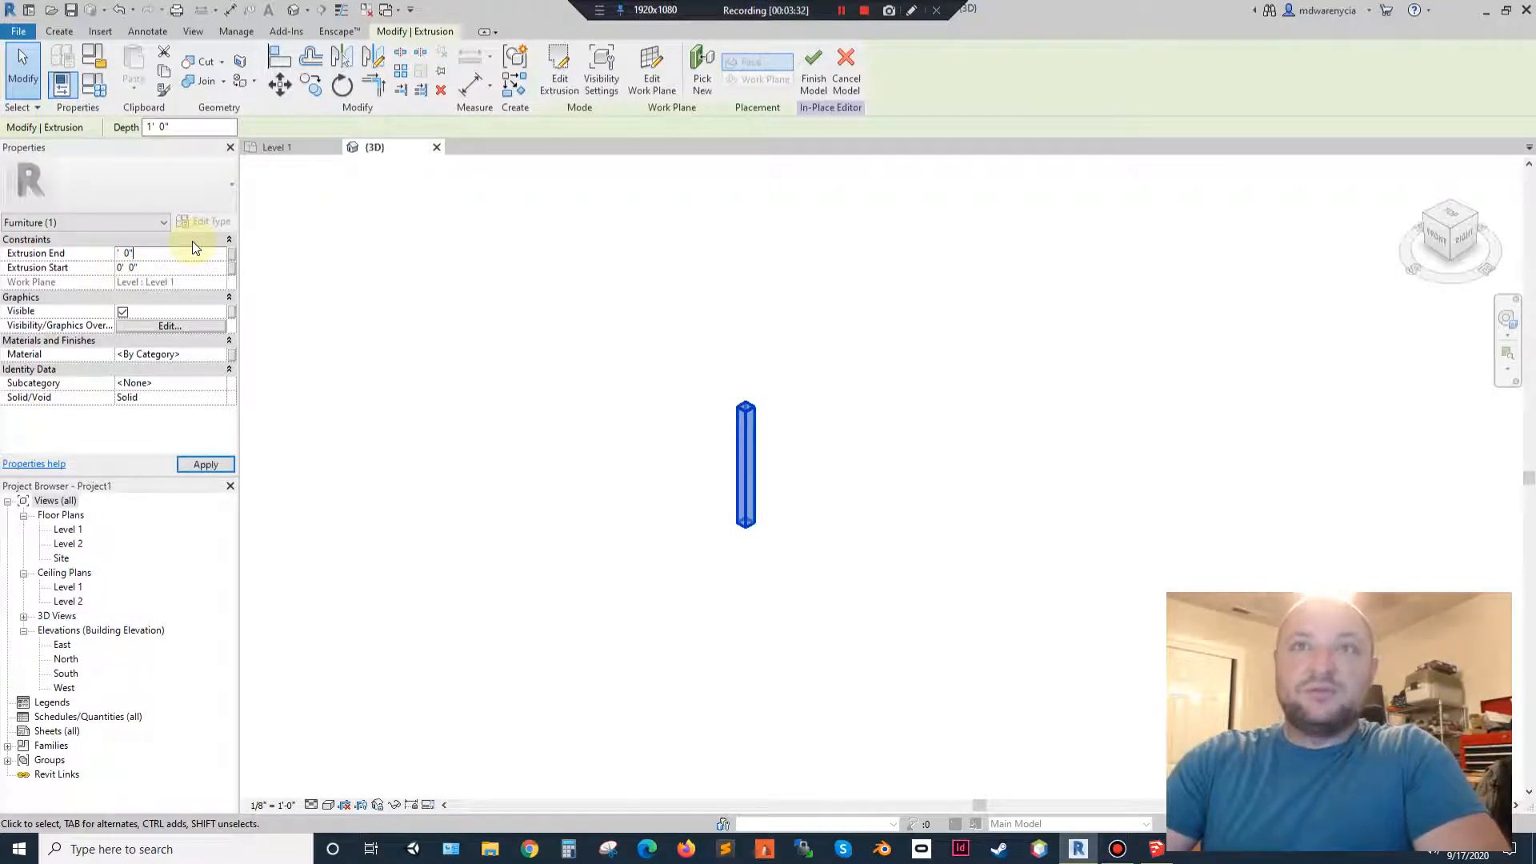
text(2'6)
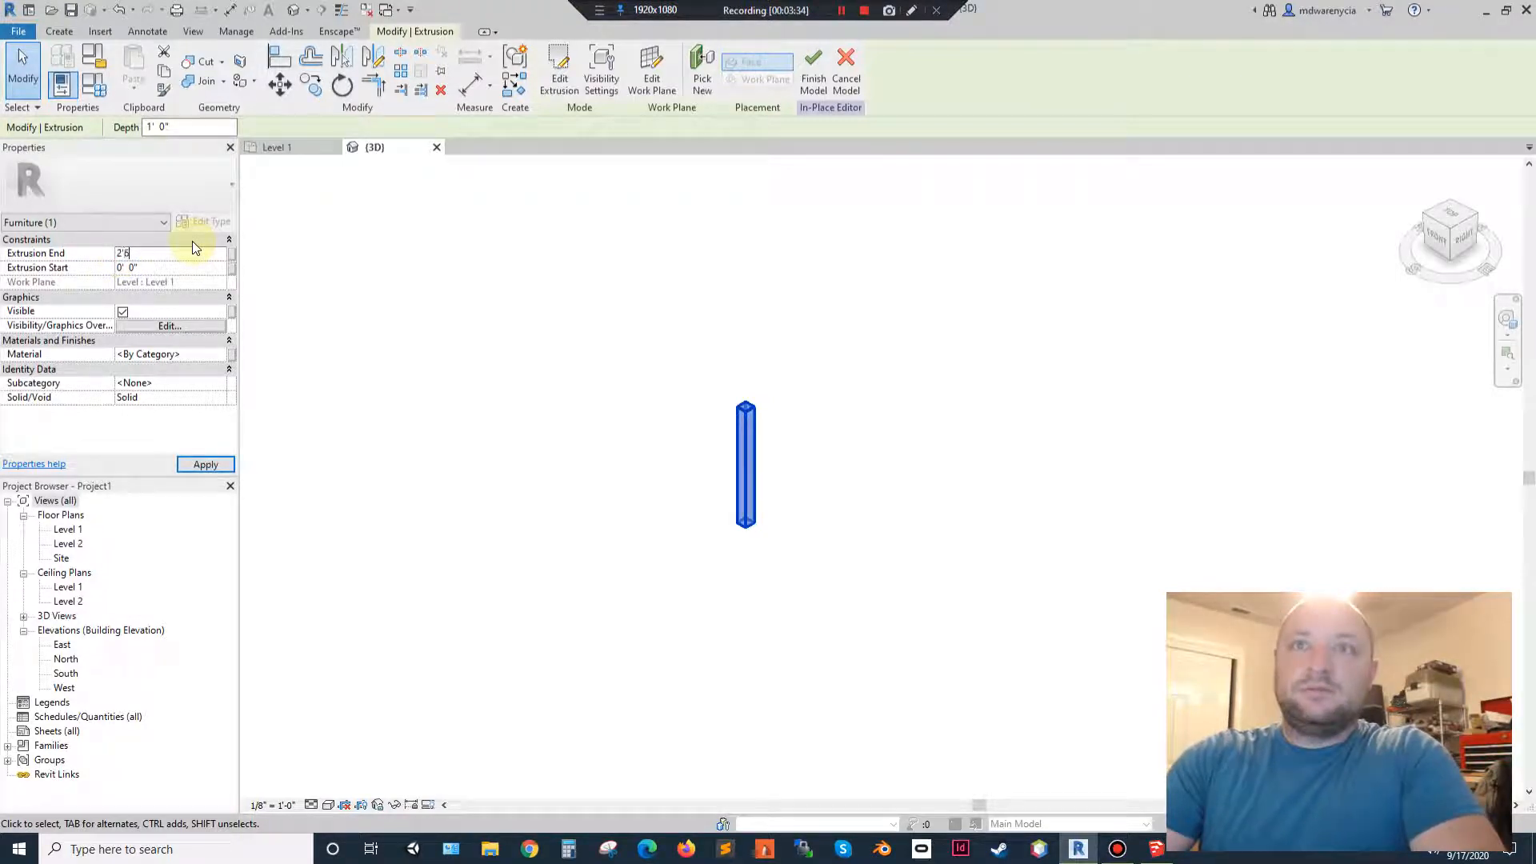
key(Return)
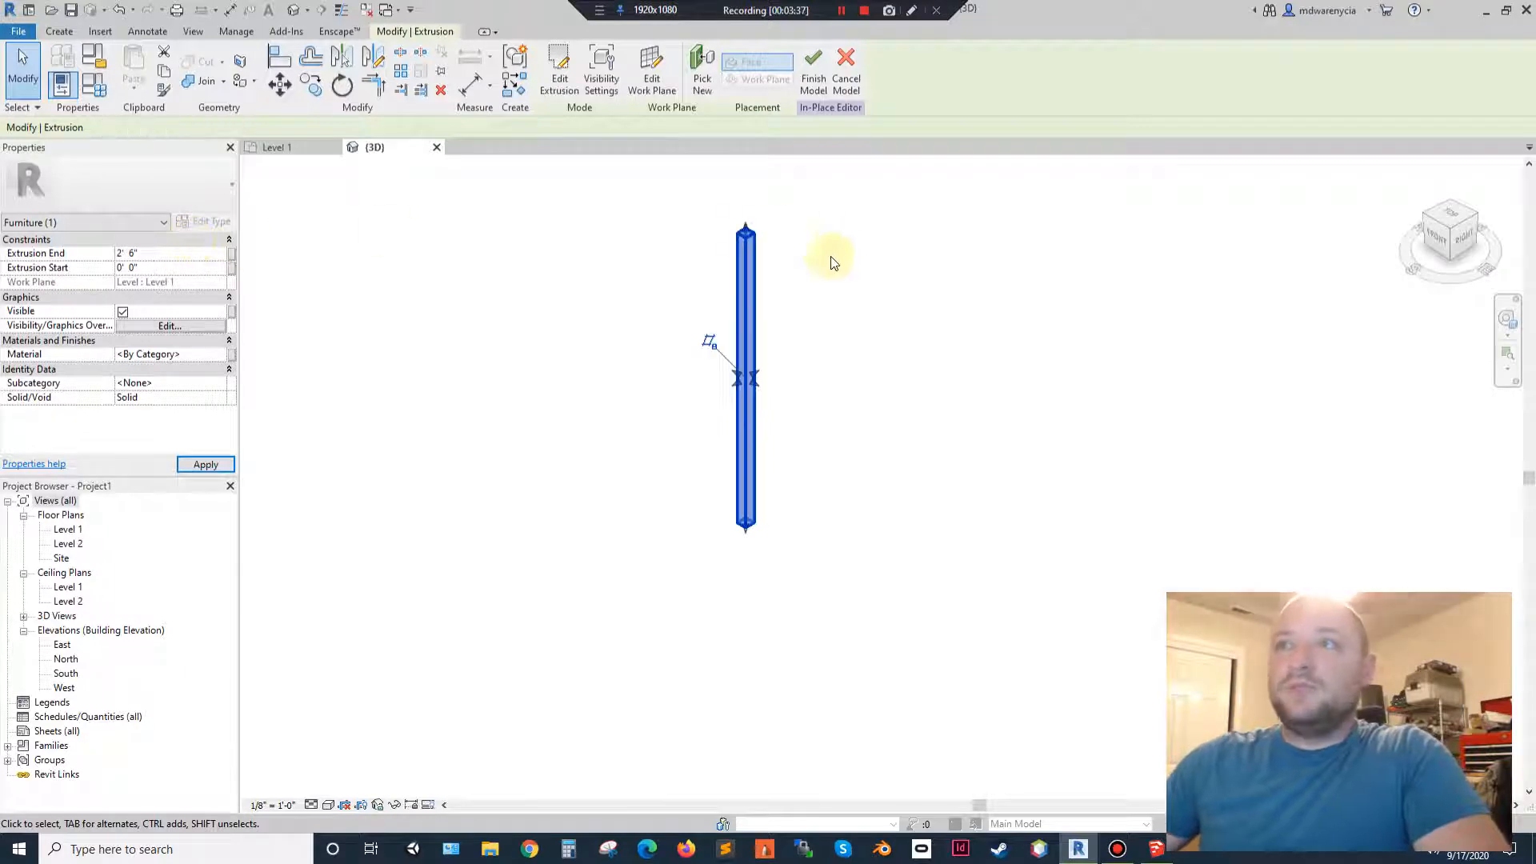
click(669, 384)
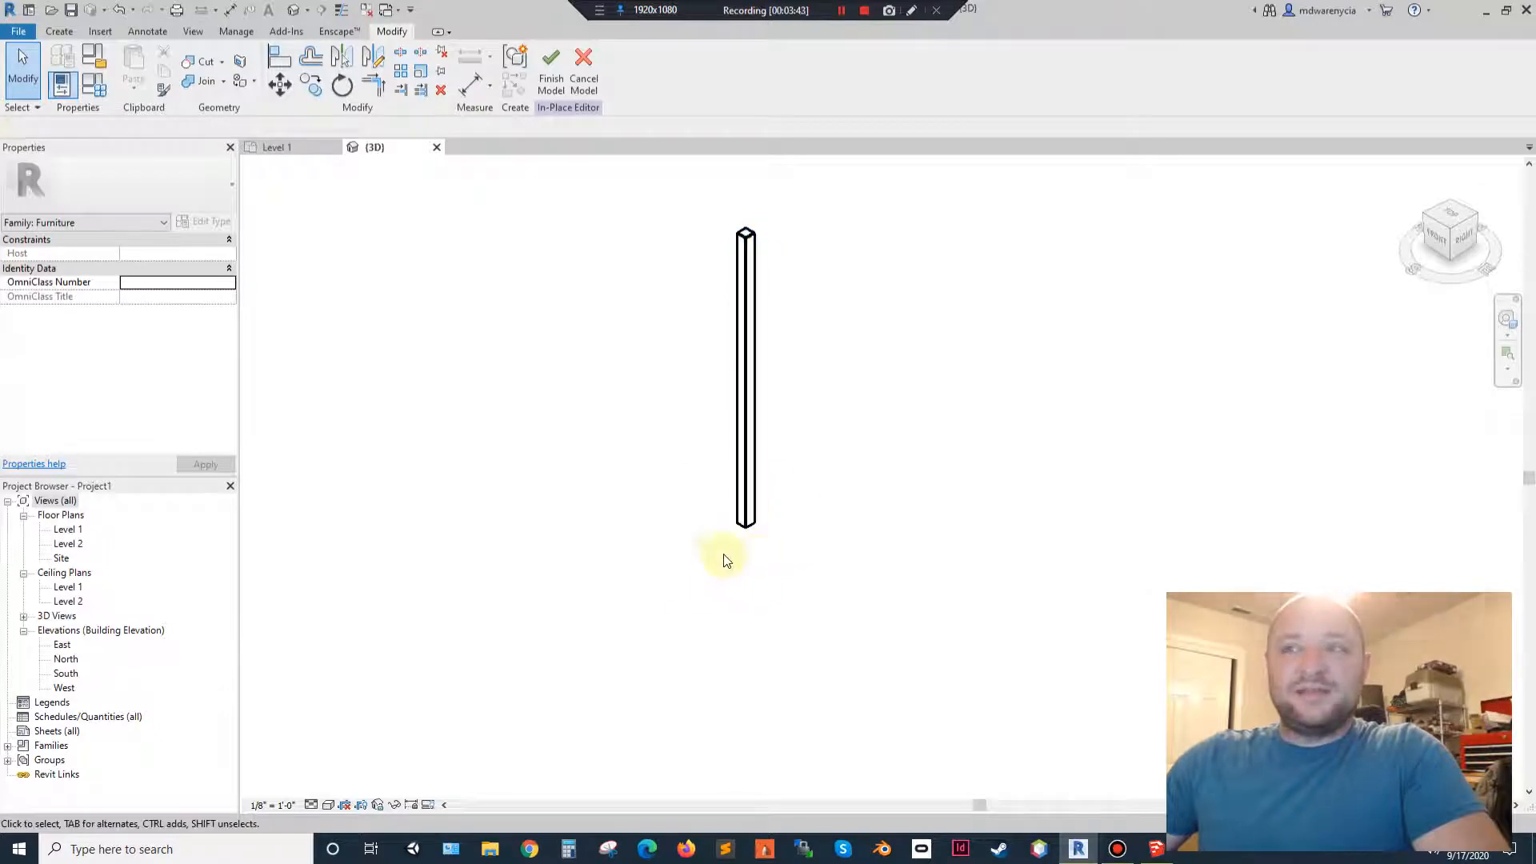
Switch to SketchUp and draw a closed, irregular four-sided shape on the floor beside the leg with the Line tool.
key(alt+Tab)
middle_drag(776, 487, 660, 701)
key(alt+Tab)
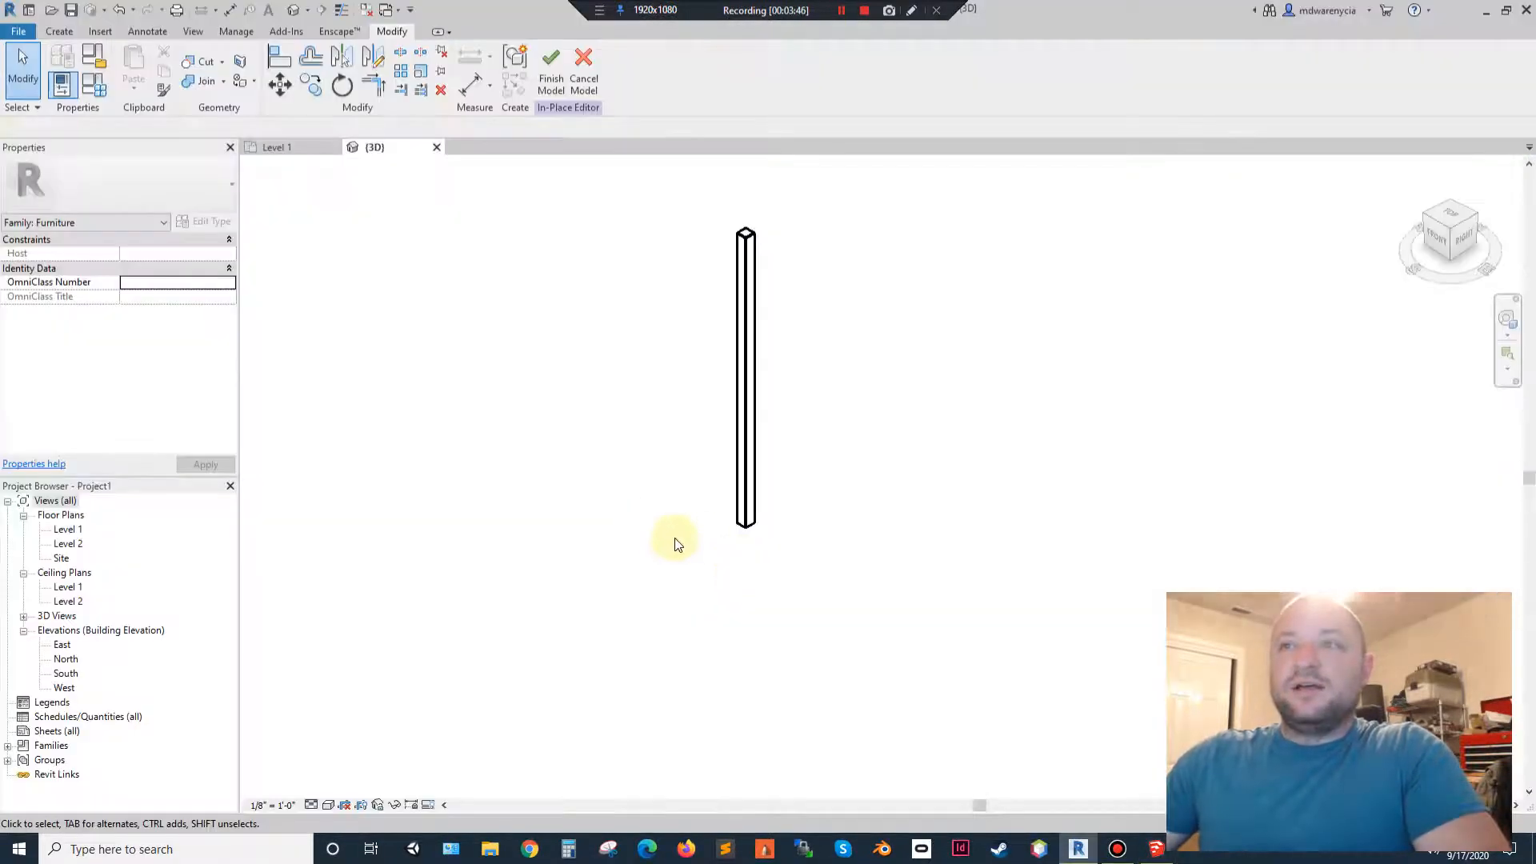
key(alt+Tab)
key(l)
click(589, 532)
click(720, 510)
click(639, 446)
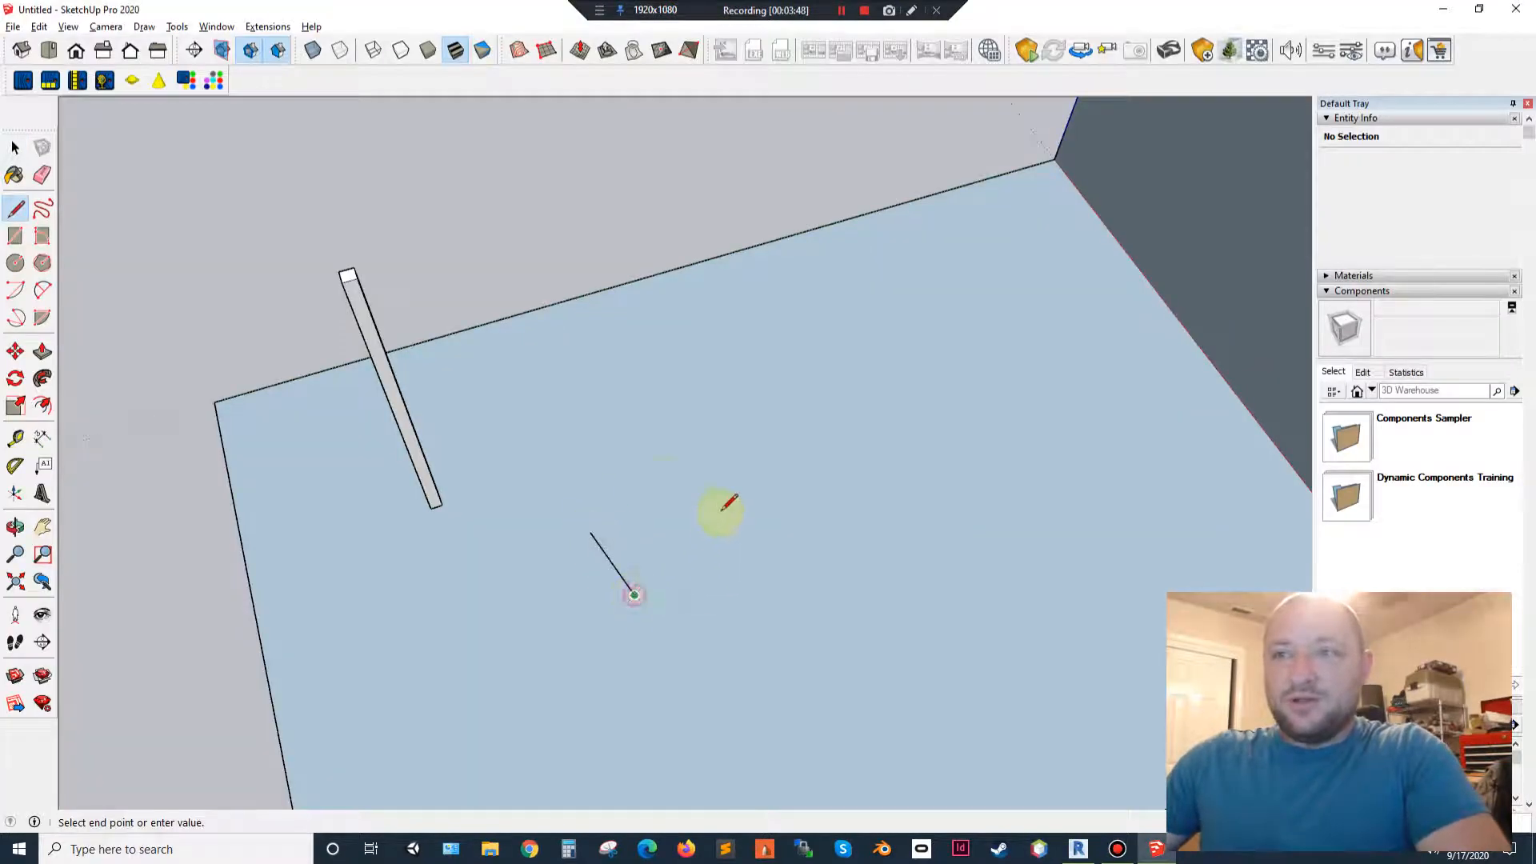
click(590, 532)
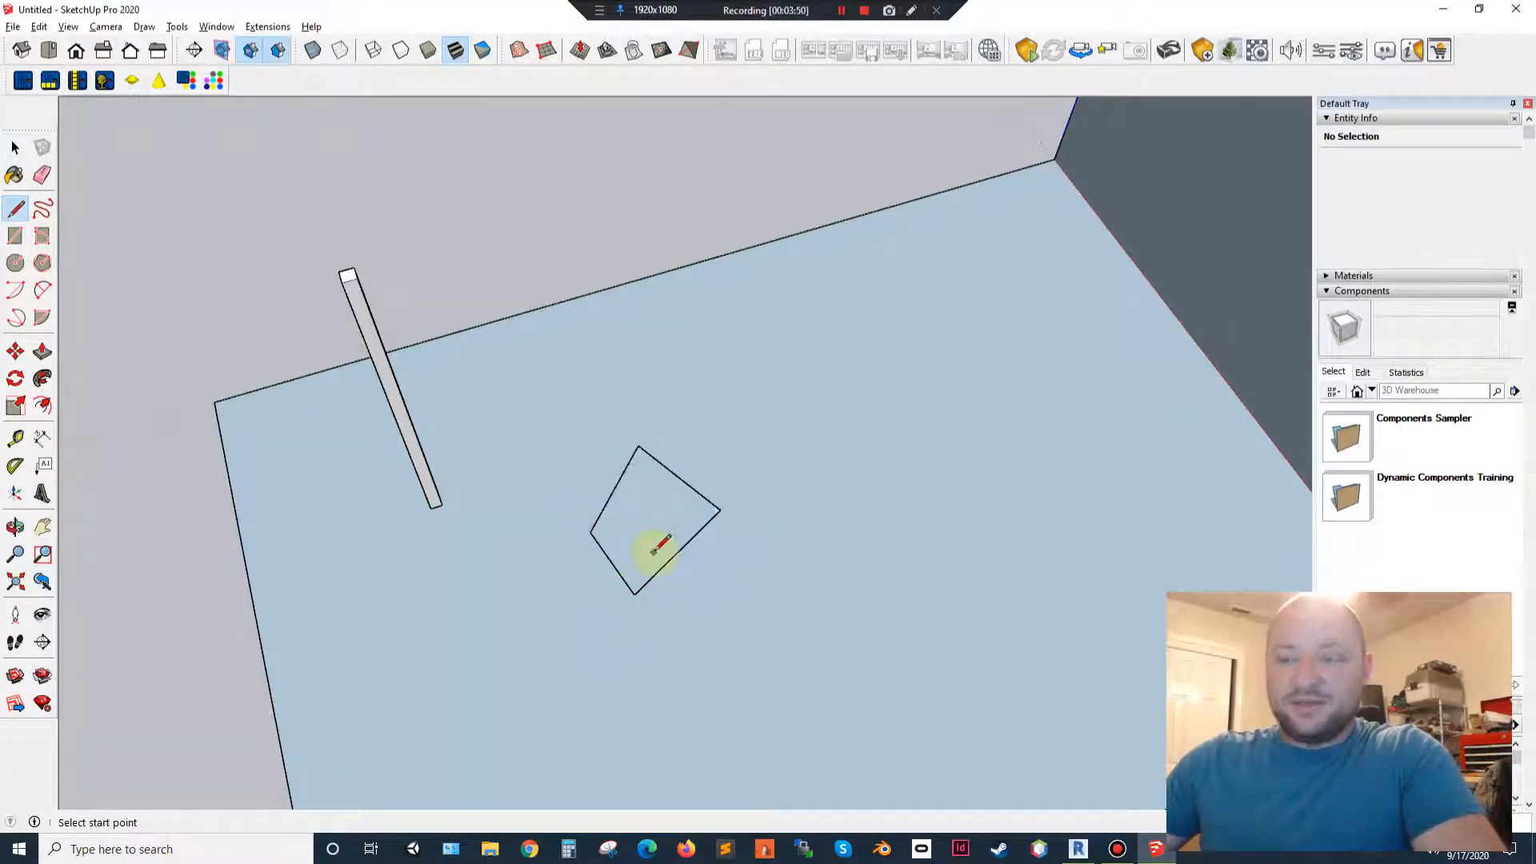
Delete the irregular four-sided shape together with its edges from the floor.
key(alt+Tab)
key(alt+Tab)
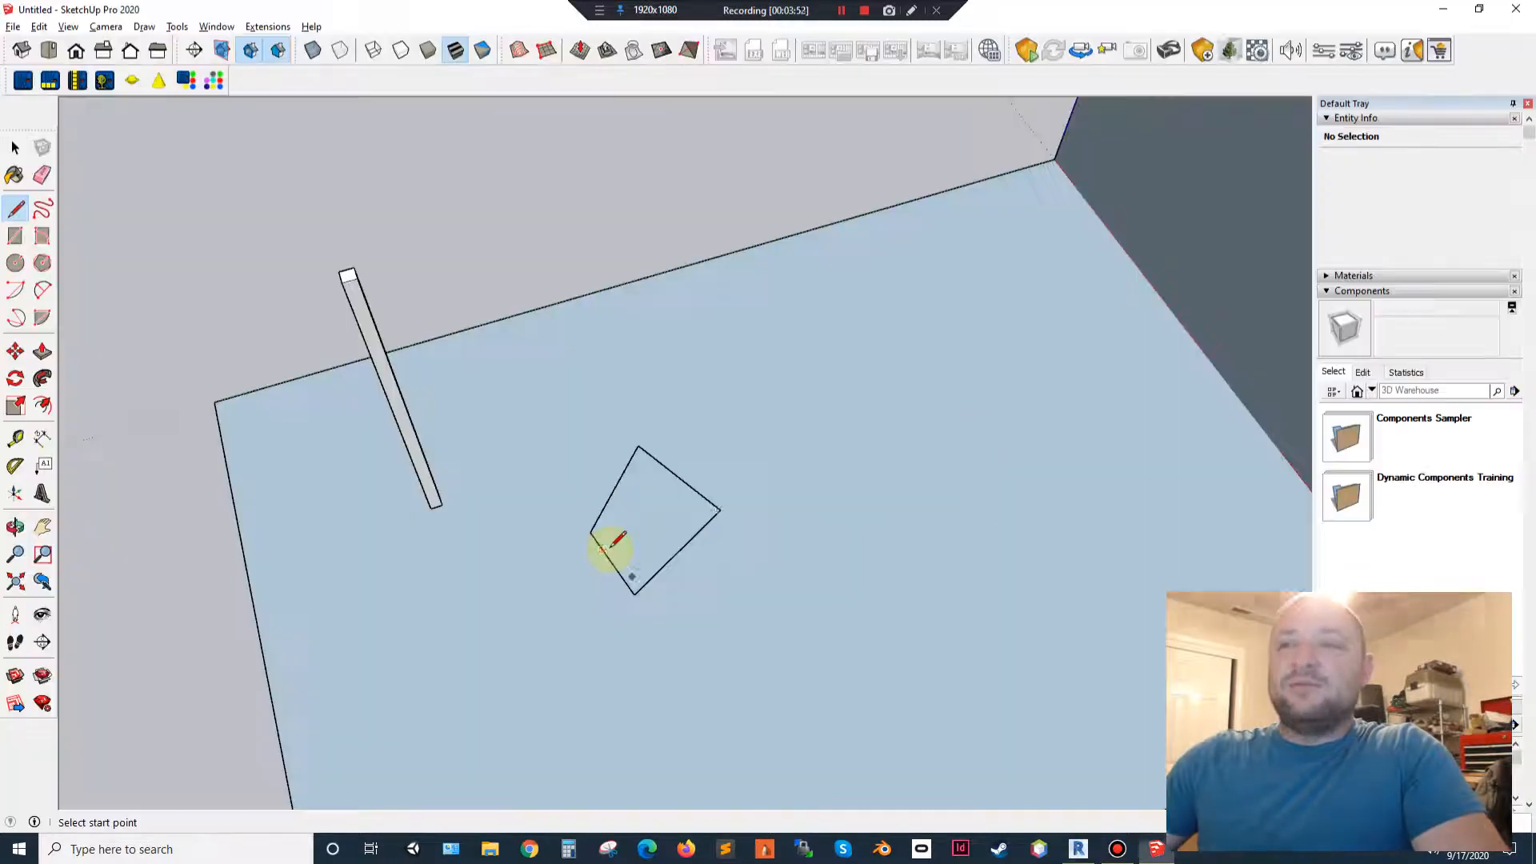
key(p)
click(621, 542)
key(Escape)
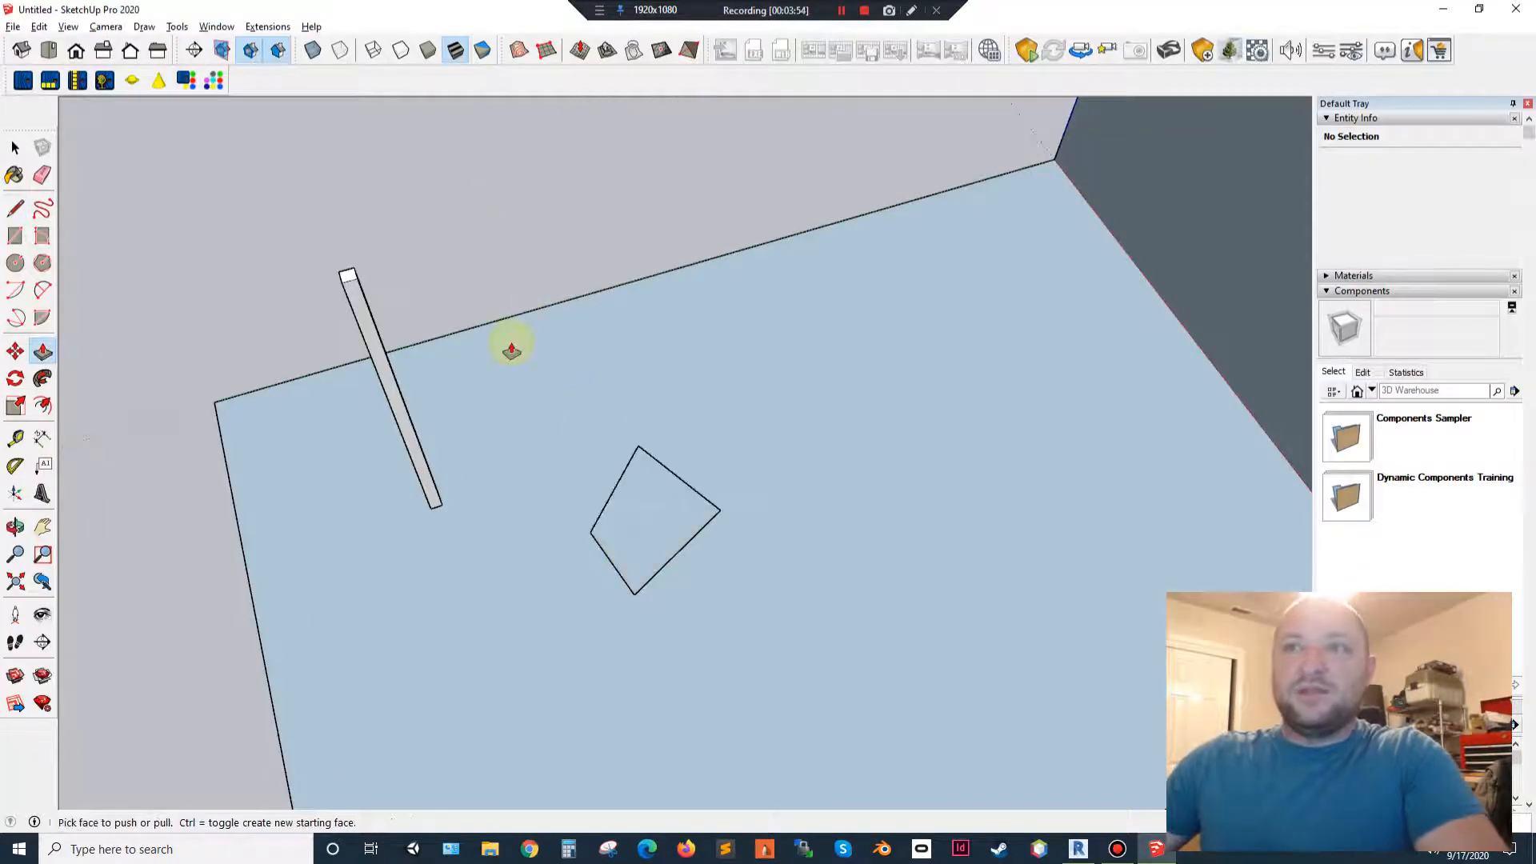
key(space)
double_click(642, 541)
key(Delete)
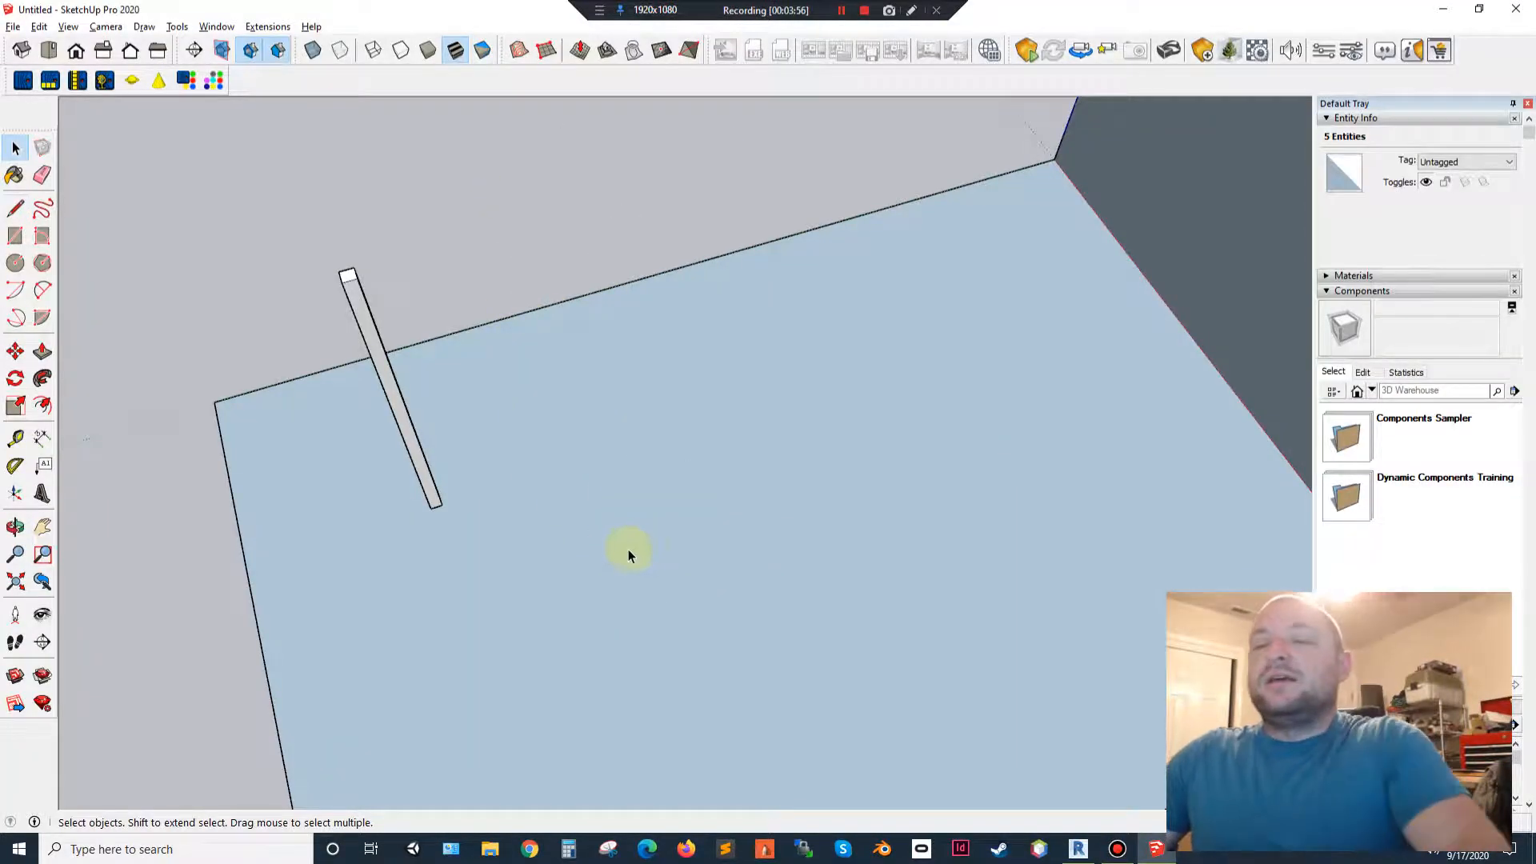
Switch to Revit and copy the leg about 1' 6" straight down in the Level 1 plan.
key(alt+Tab)
scroll(599, 517, down, 2)
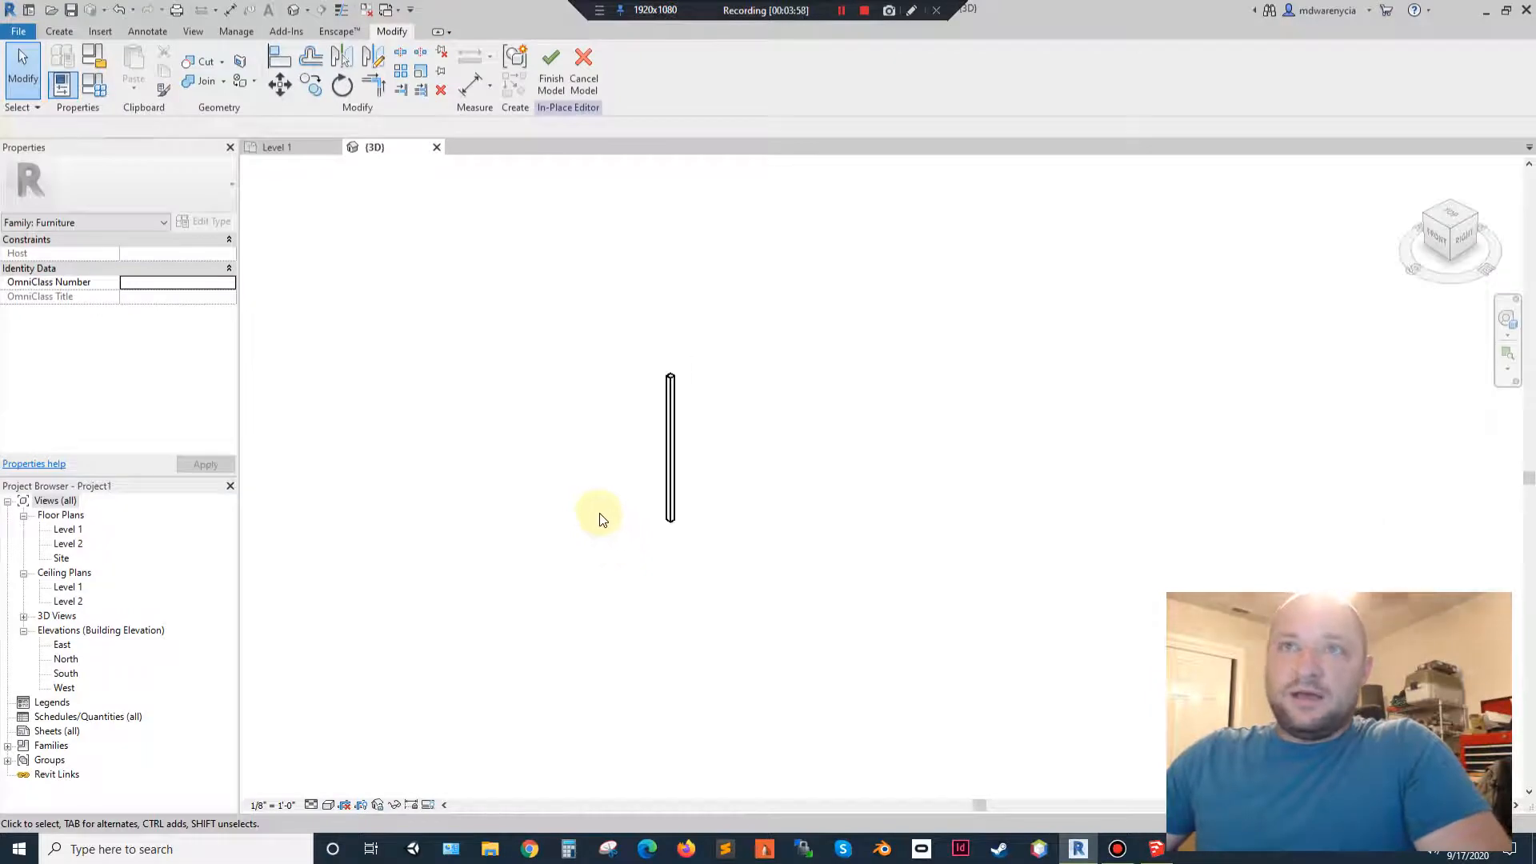
shift+middle_drag(539, 509, 669, 496)
drag(608, 340, 985, 625)
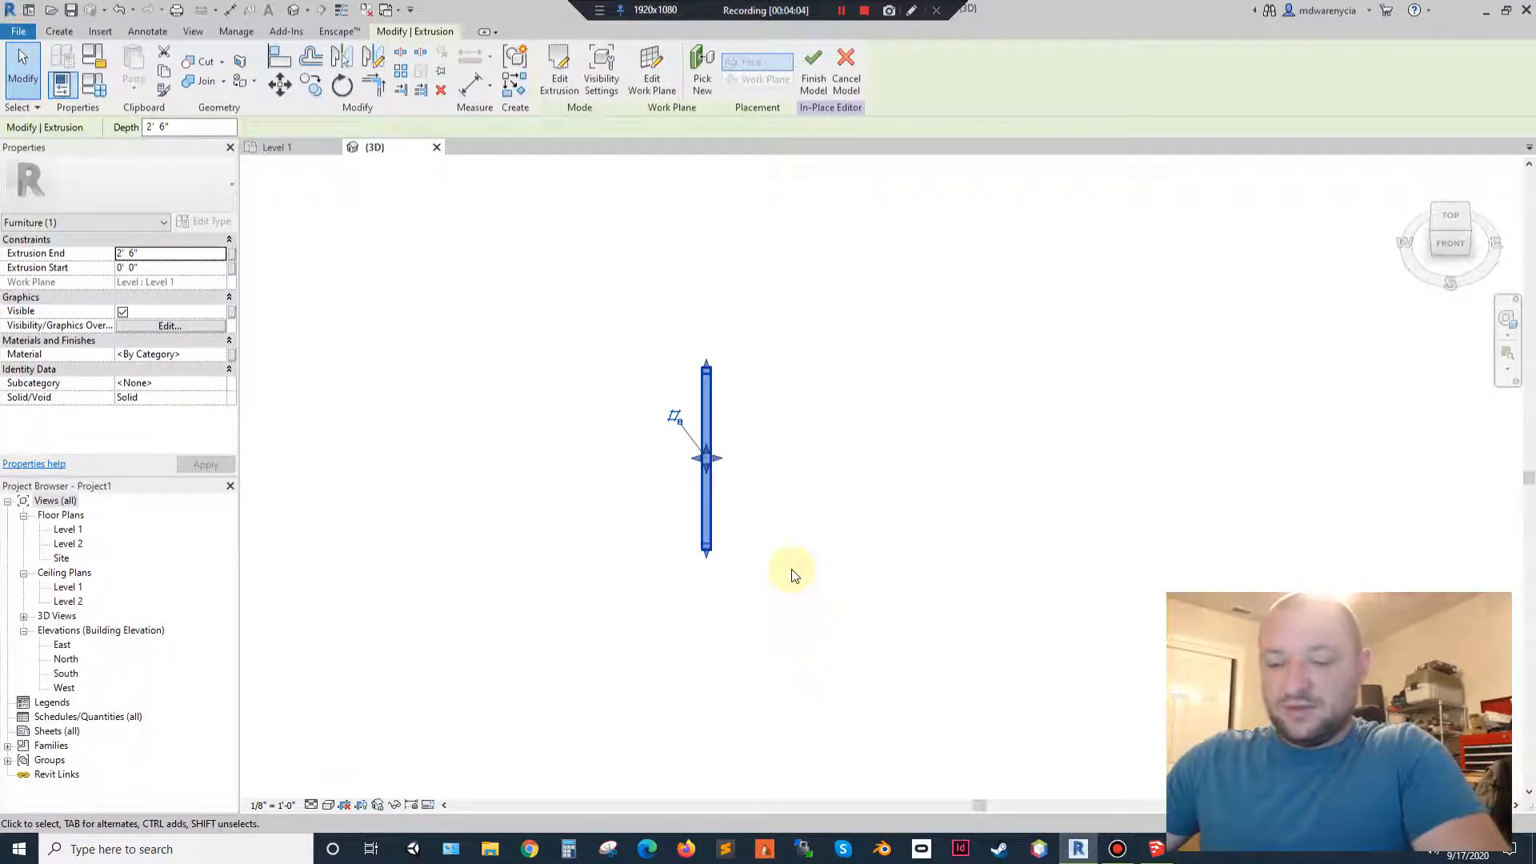
scroll(760, 492, up, 2)
click(277, 148)
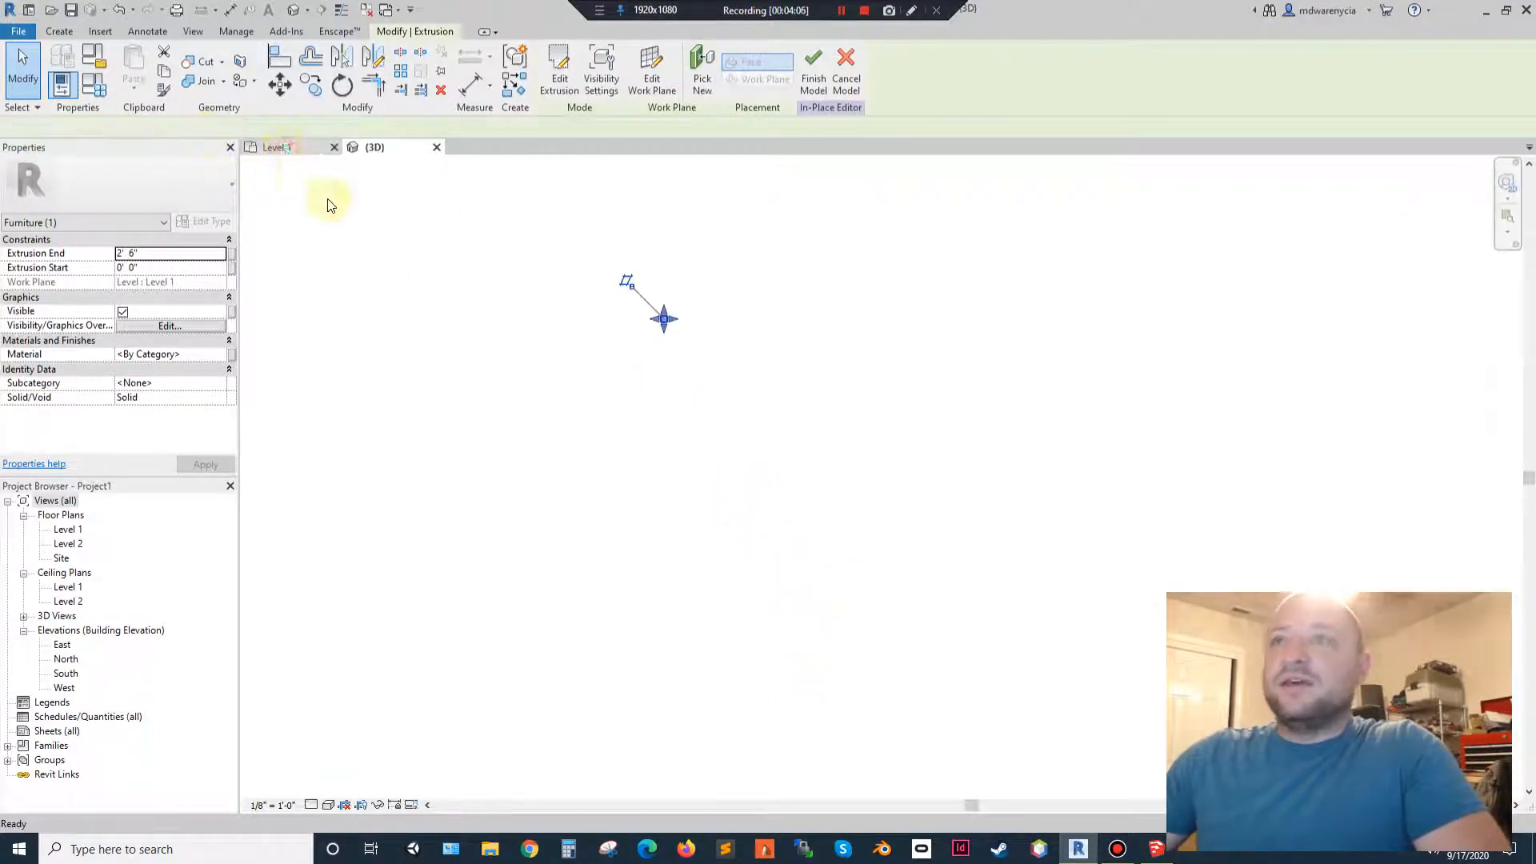
scroll(707, 324, up, 2)
key(m)
key(v)
click(628, 324)
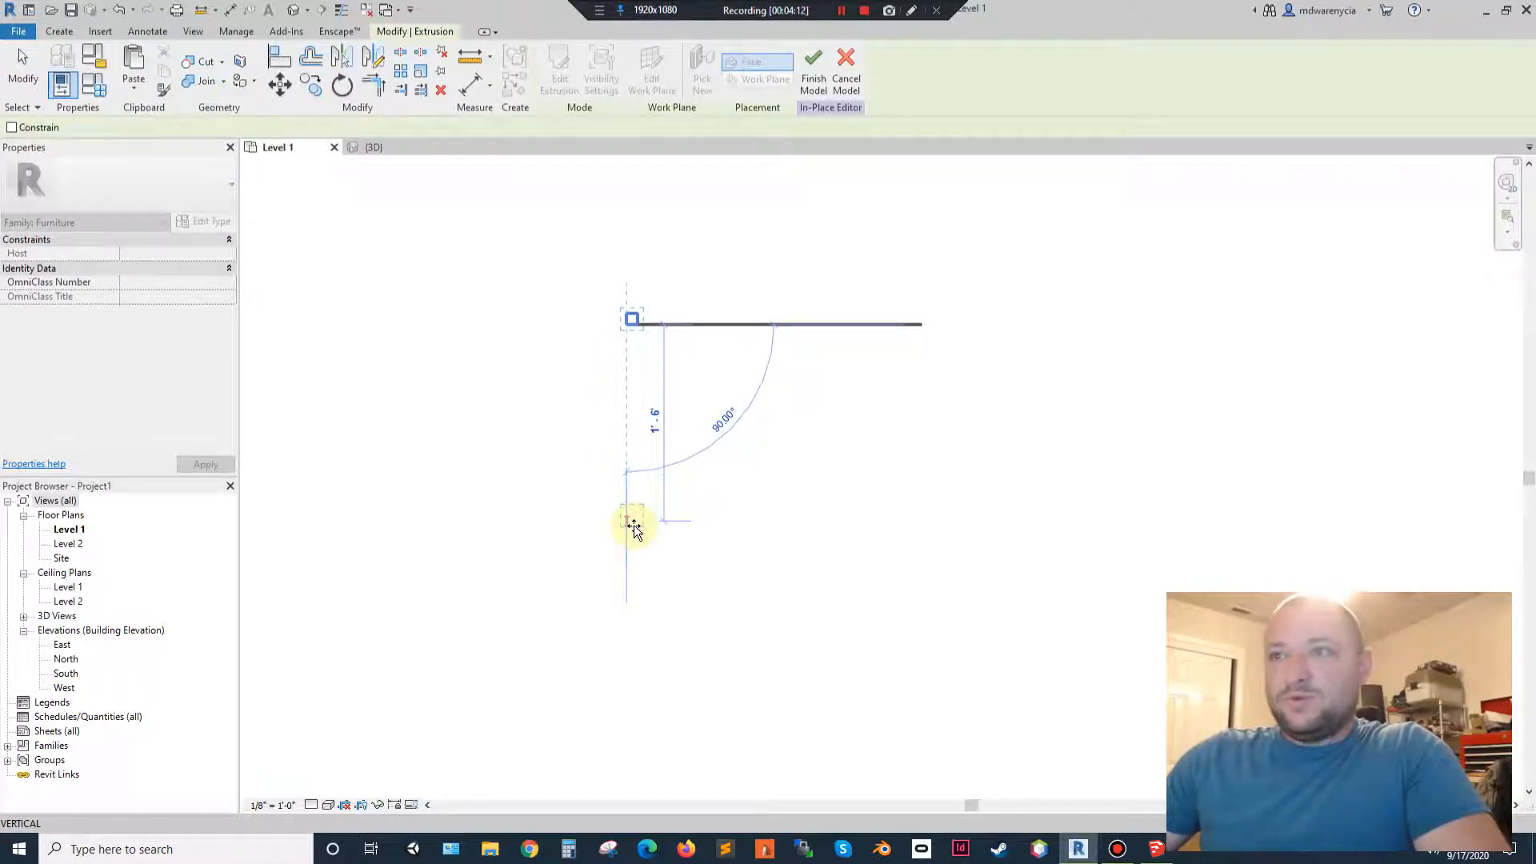
click(633, 527)
key(Escape)
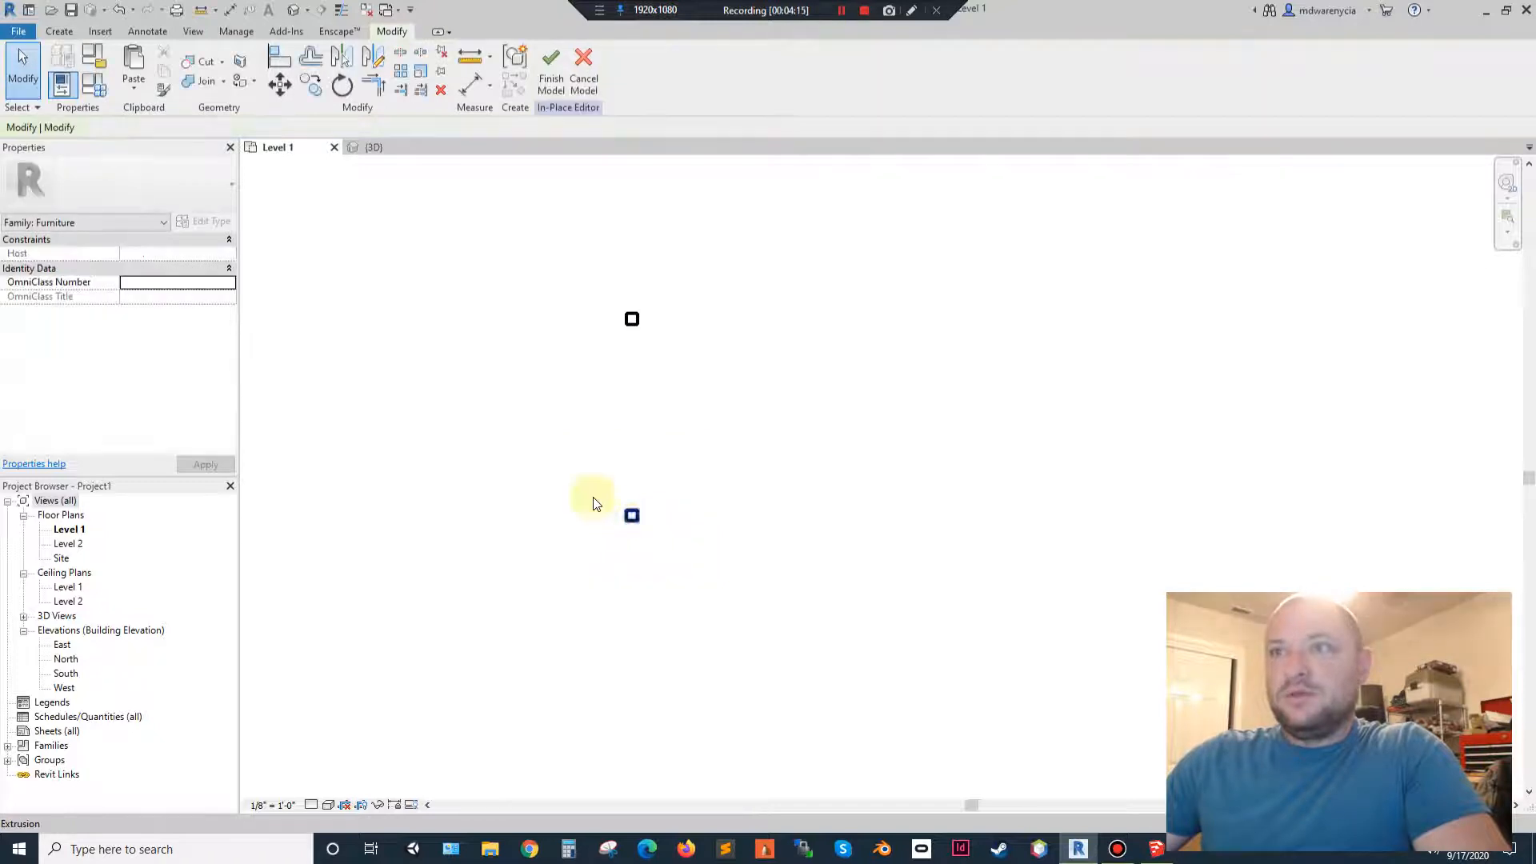
Switch to SketchUp and copy the whole leg along the floor toward the viewer by an exact distance to make a second leg.
key(alt+Tab)
click(416, 451)
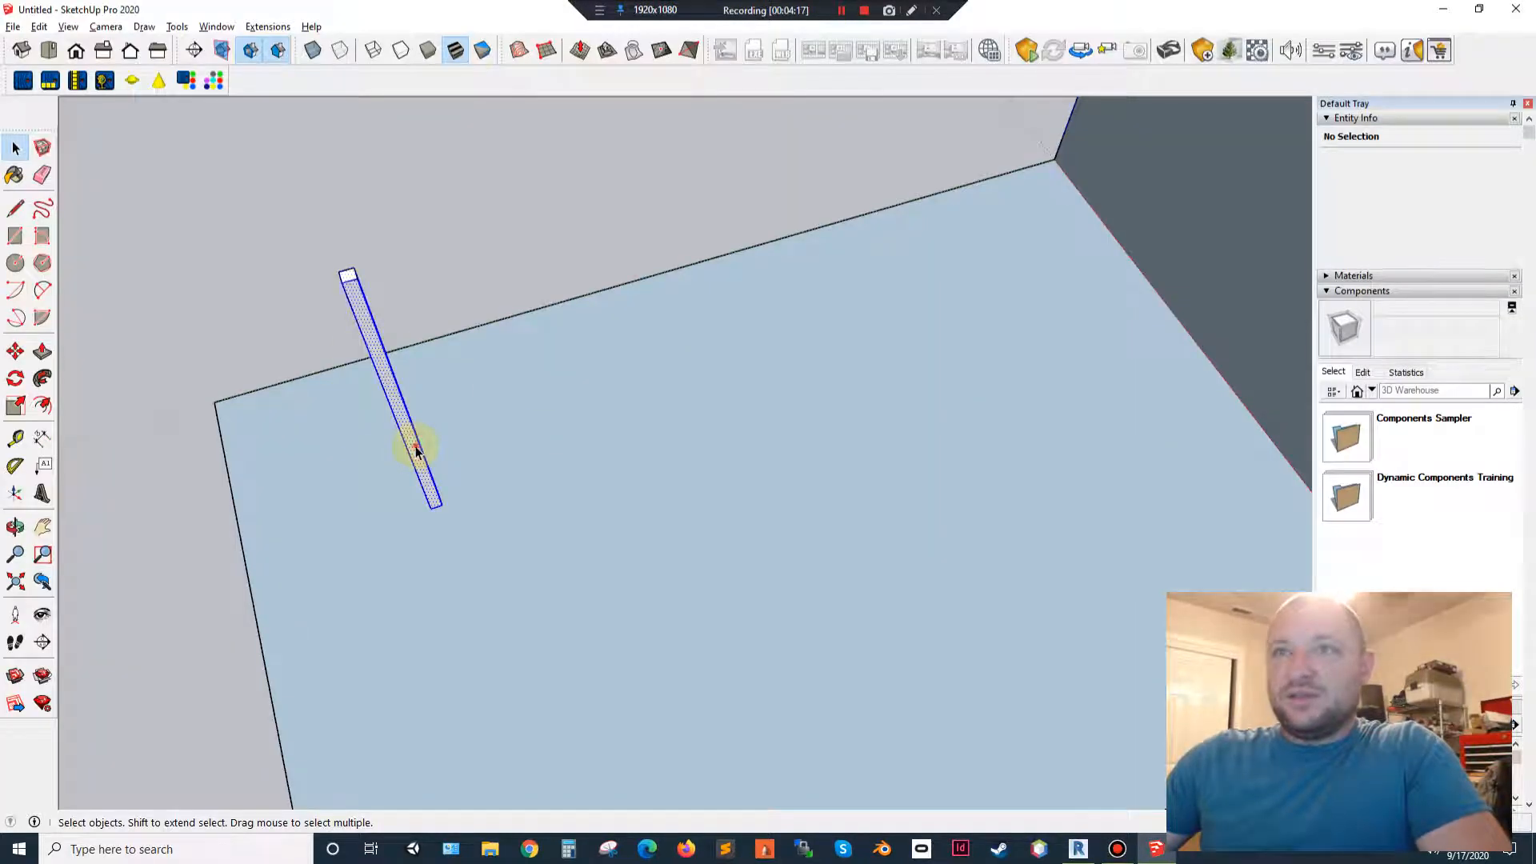
key(m)
key(ctrl)
click(436, 505)
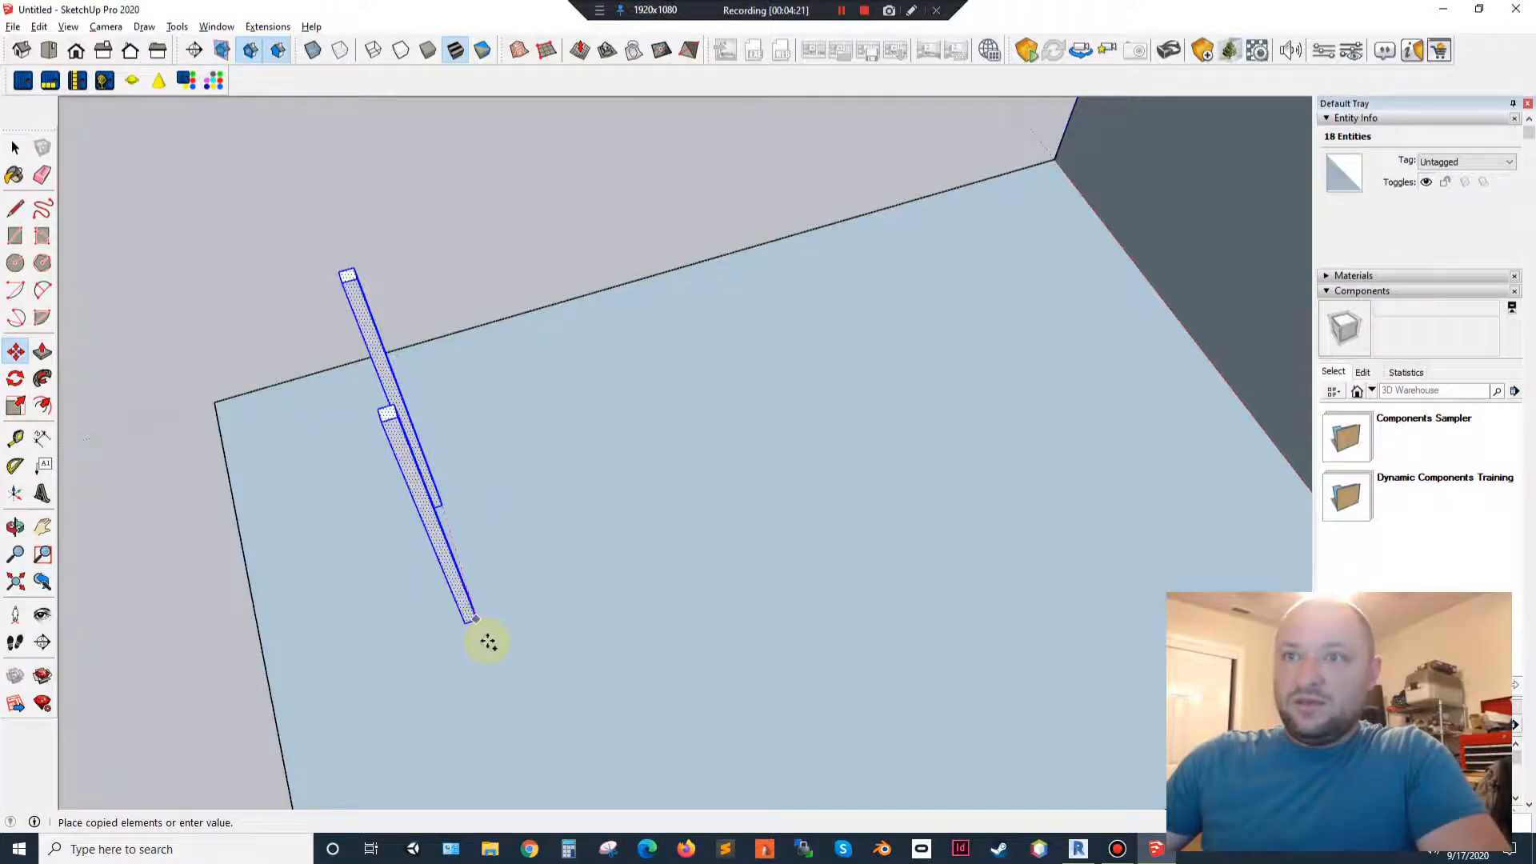
text(96)
key(Return)
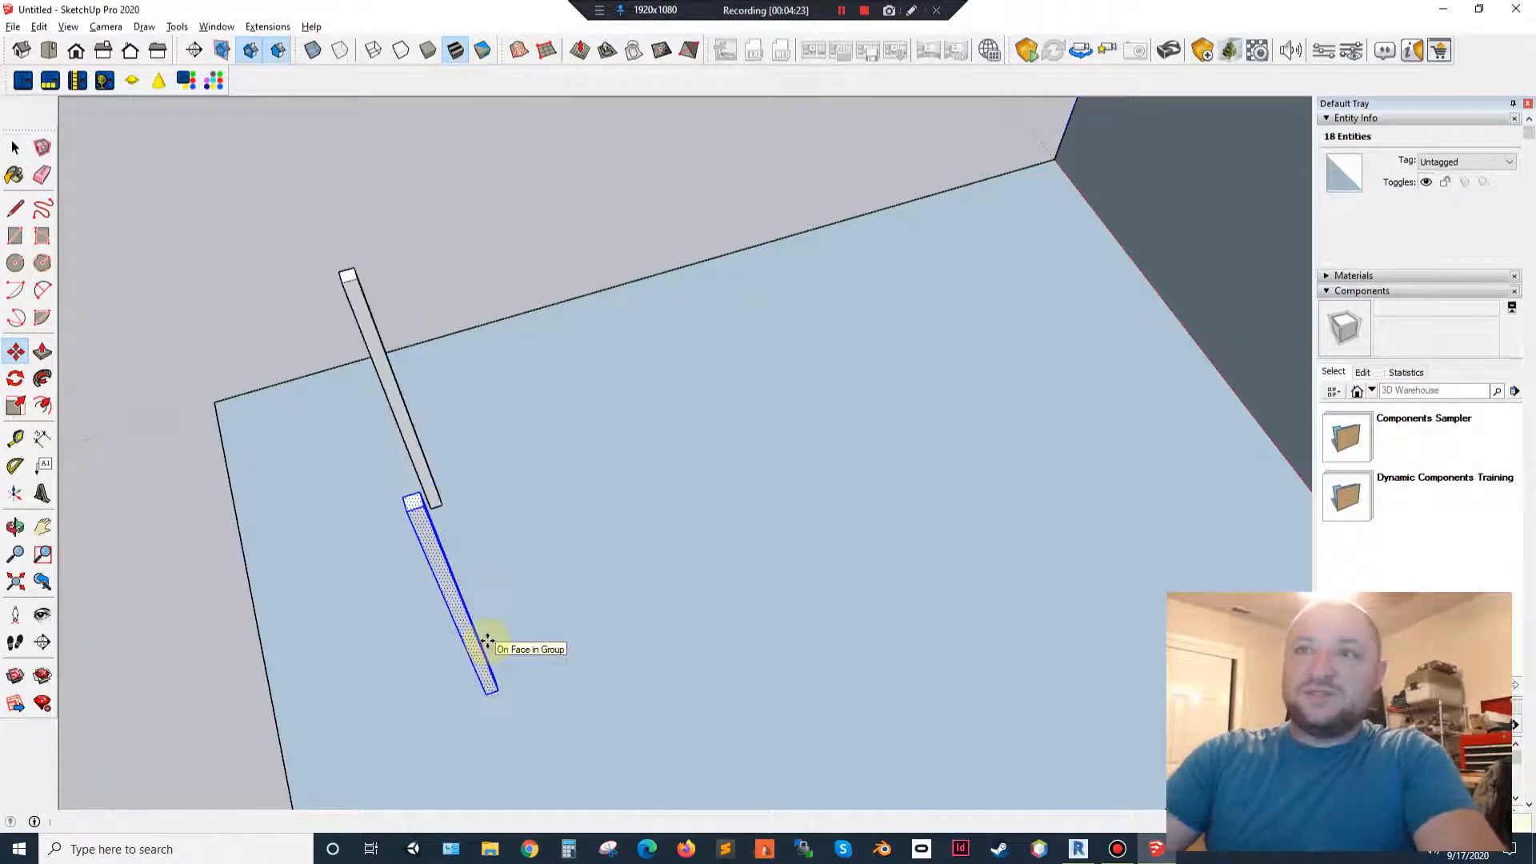
key(space)
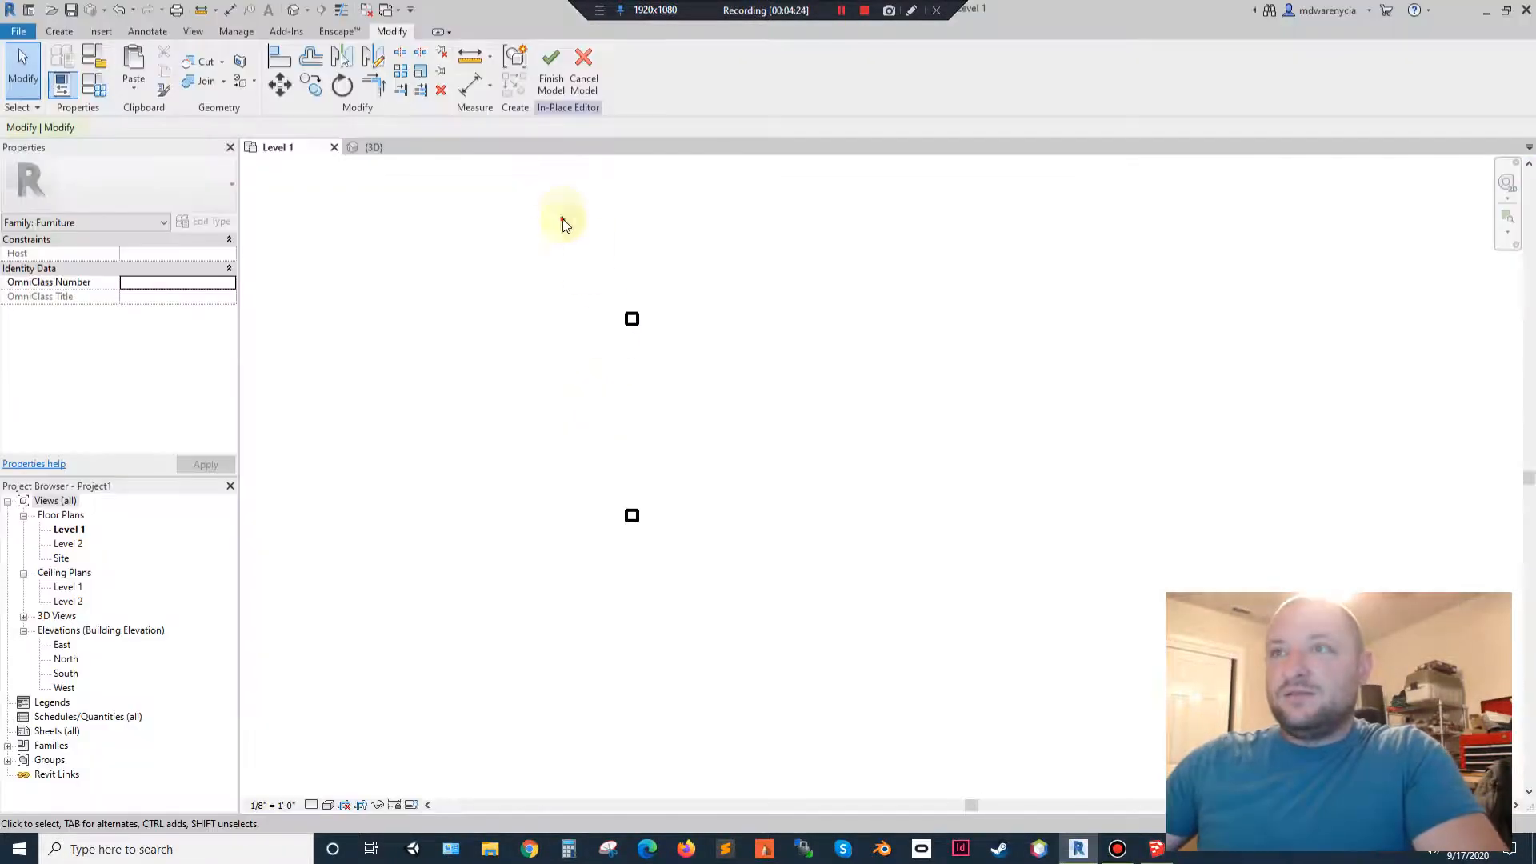
Copy both legs together straight across in the Level 1 plan, about 2' 7" clear of the originals.
drag(562, 213, 764, 579)
drag(831, 512, 979, 517)
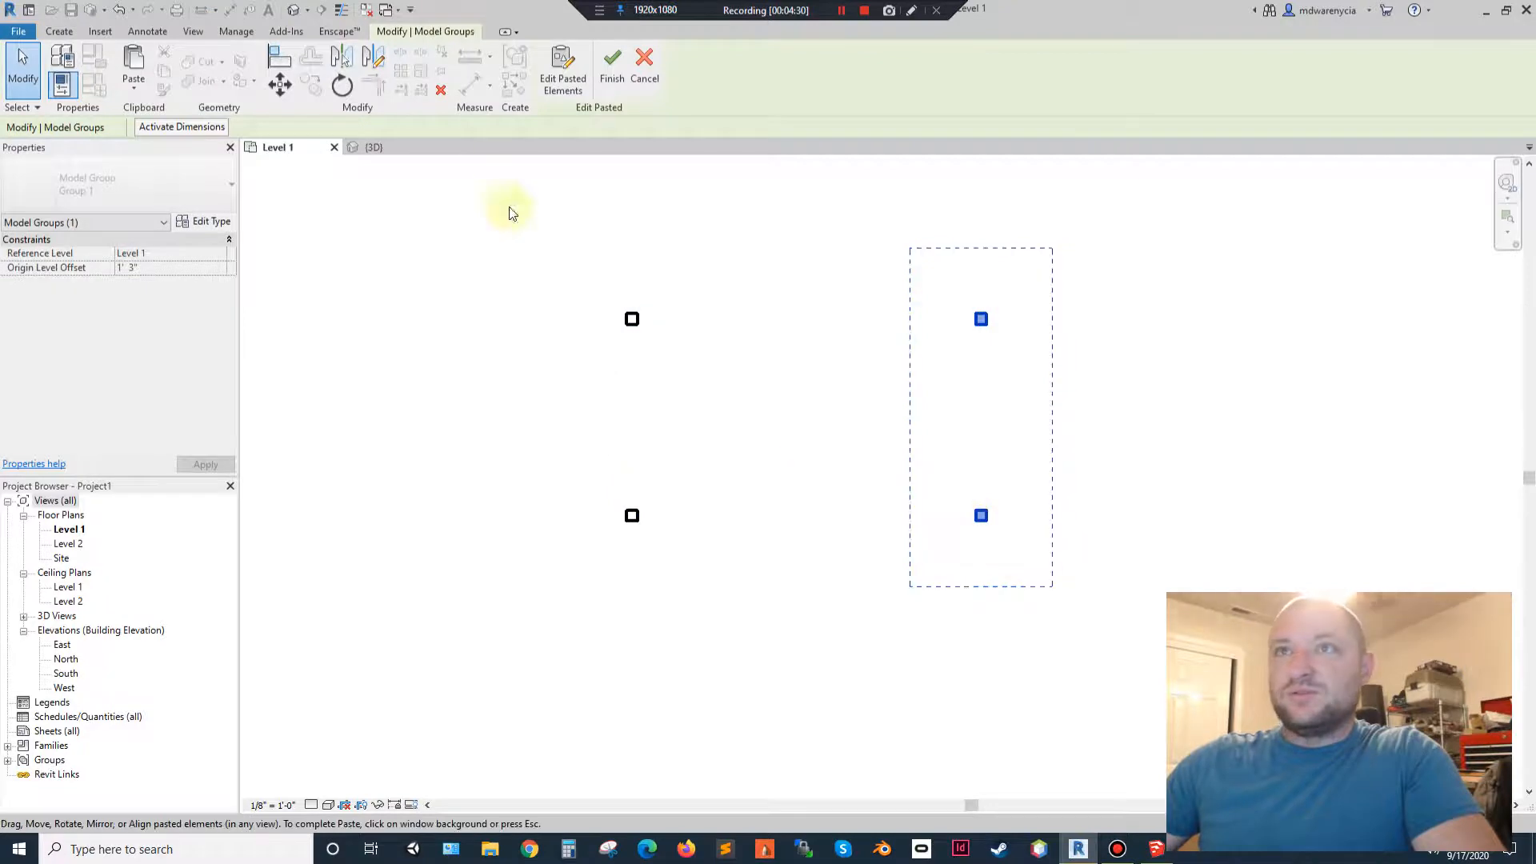
Switch to SketchUp and copy both legs together across the floor by an exact distance to make four legs.
key(alt+Tab)
drag(218, 177, 574, 712)
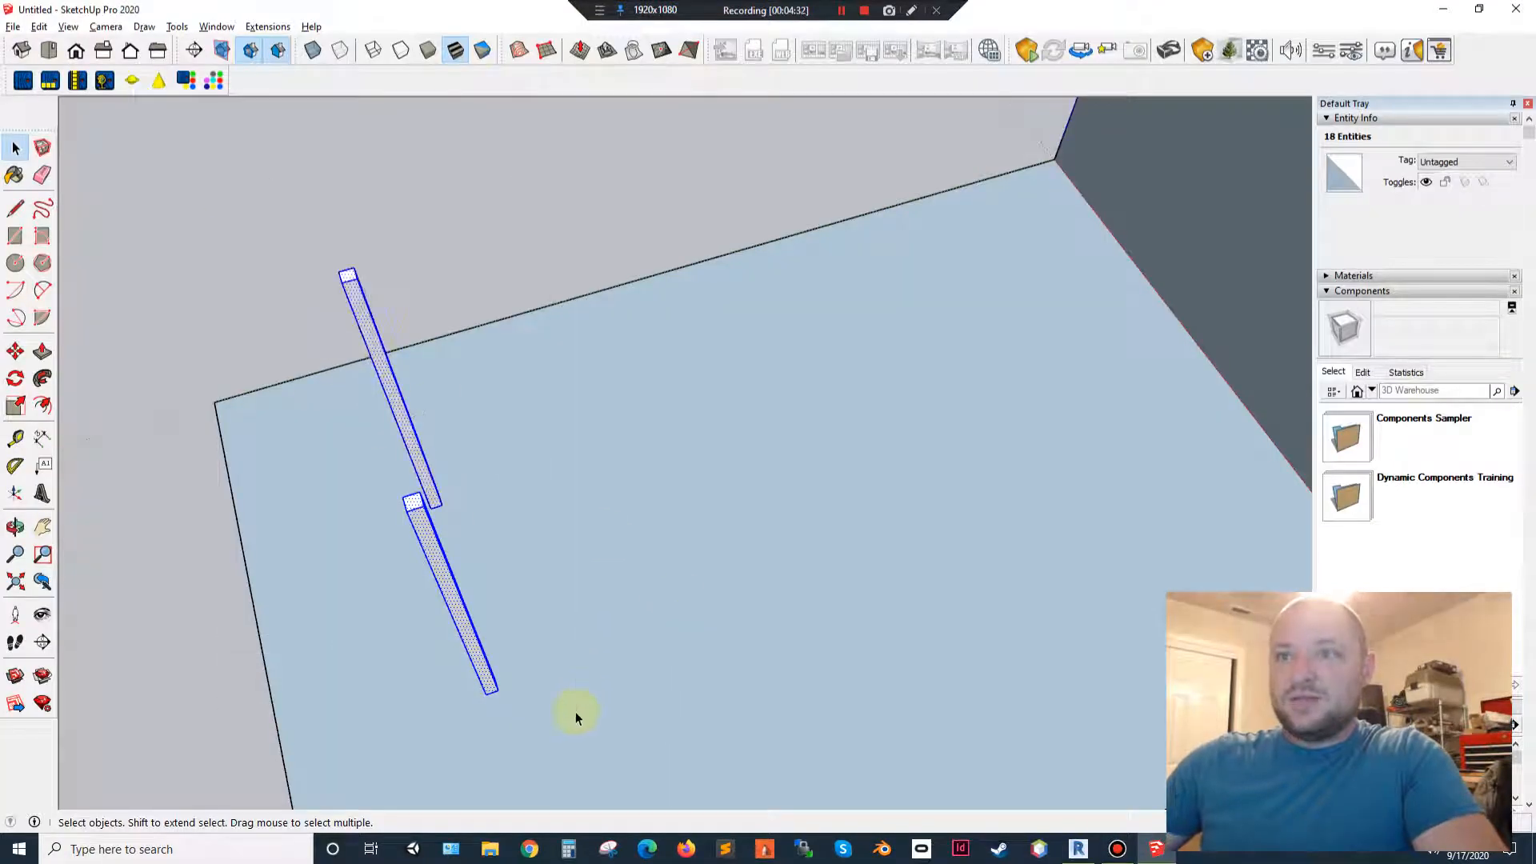
key(m)
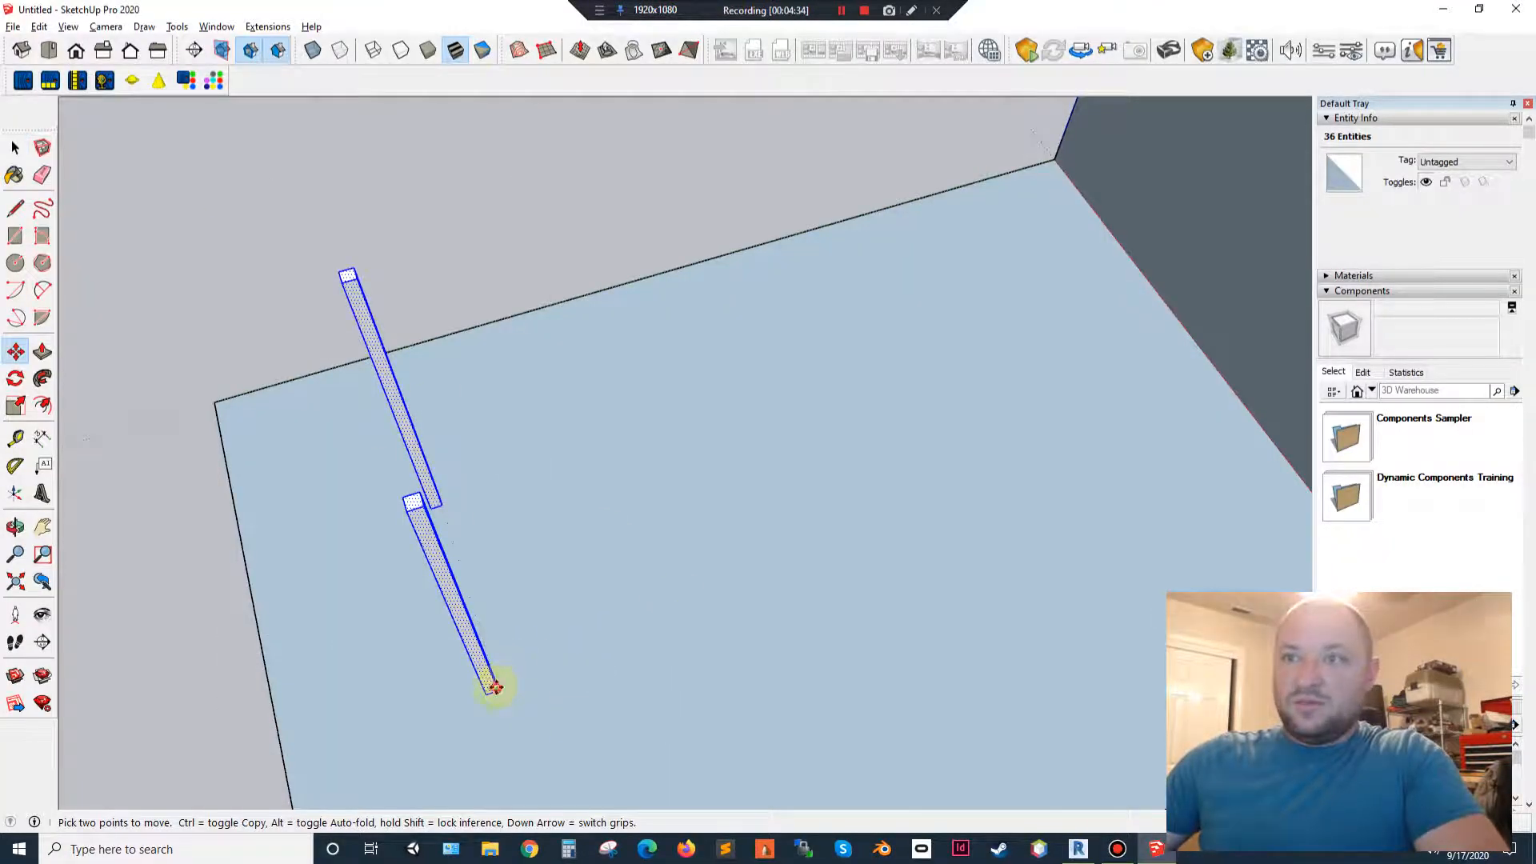
click(496, 688)
key(ctrl)
text(8')
key(Return)
key(space)
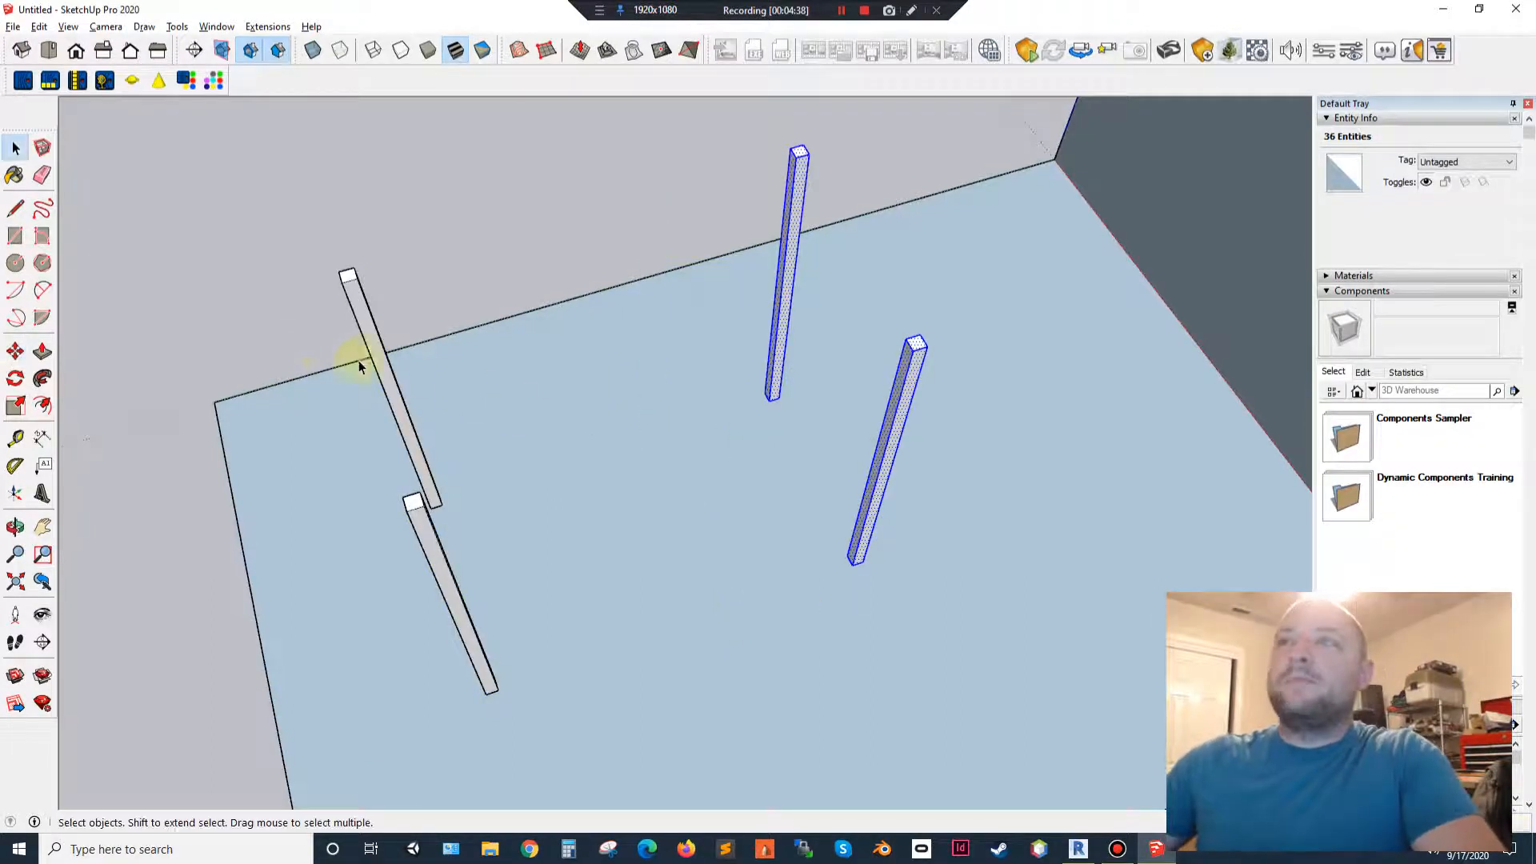
middle_drag(323, 354, 590, 309)
click(608, 290)
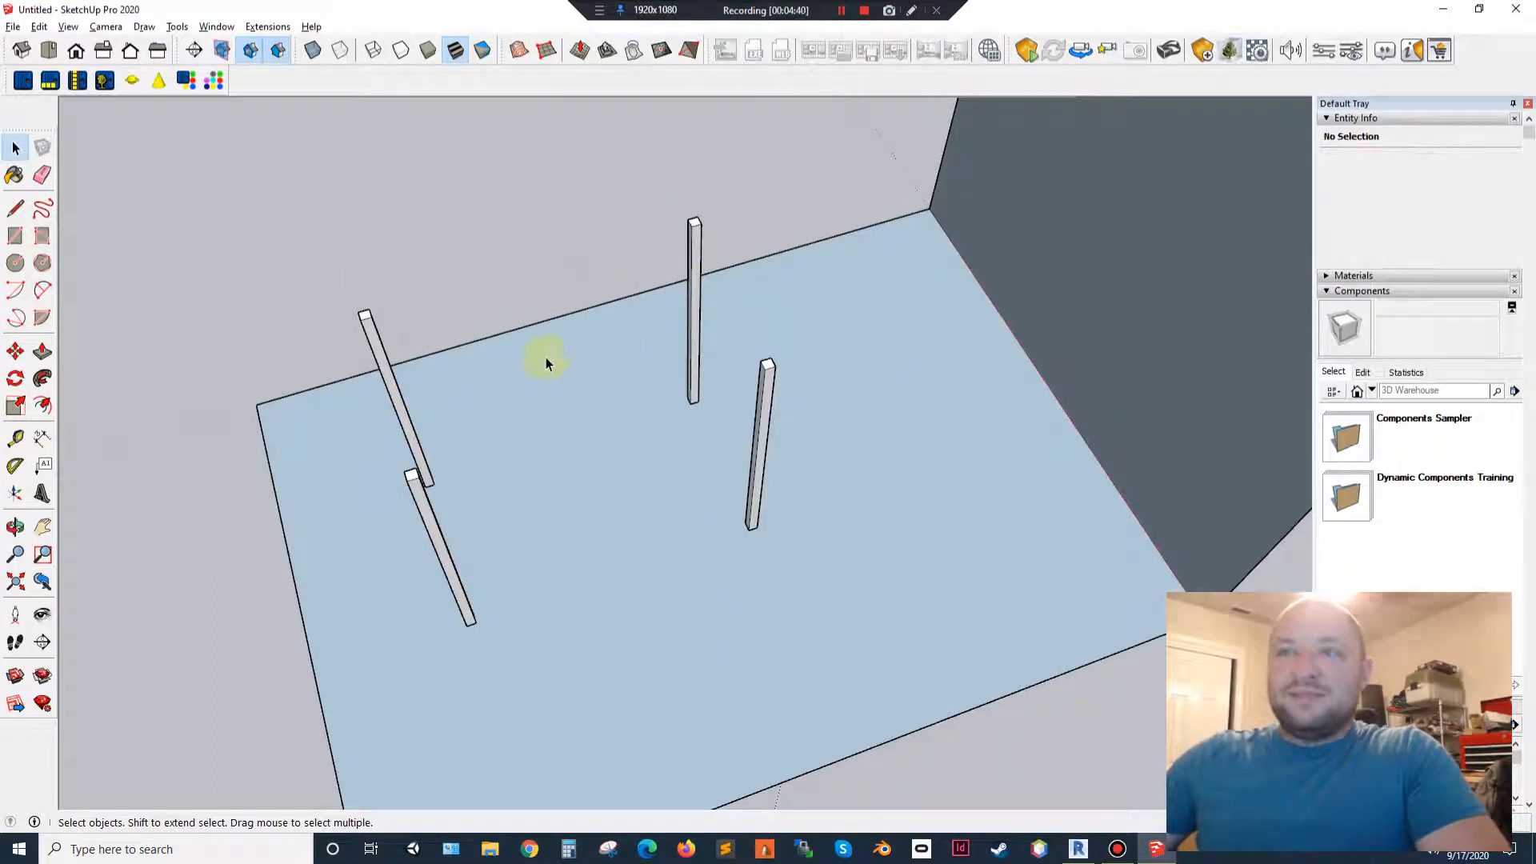
key(r)
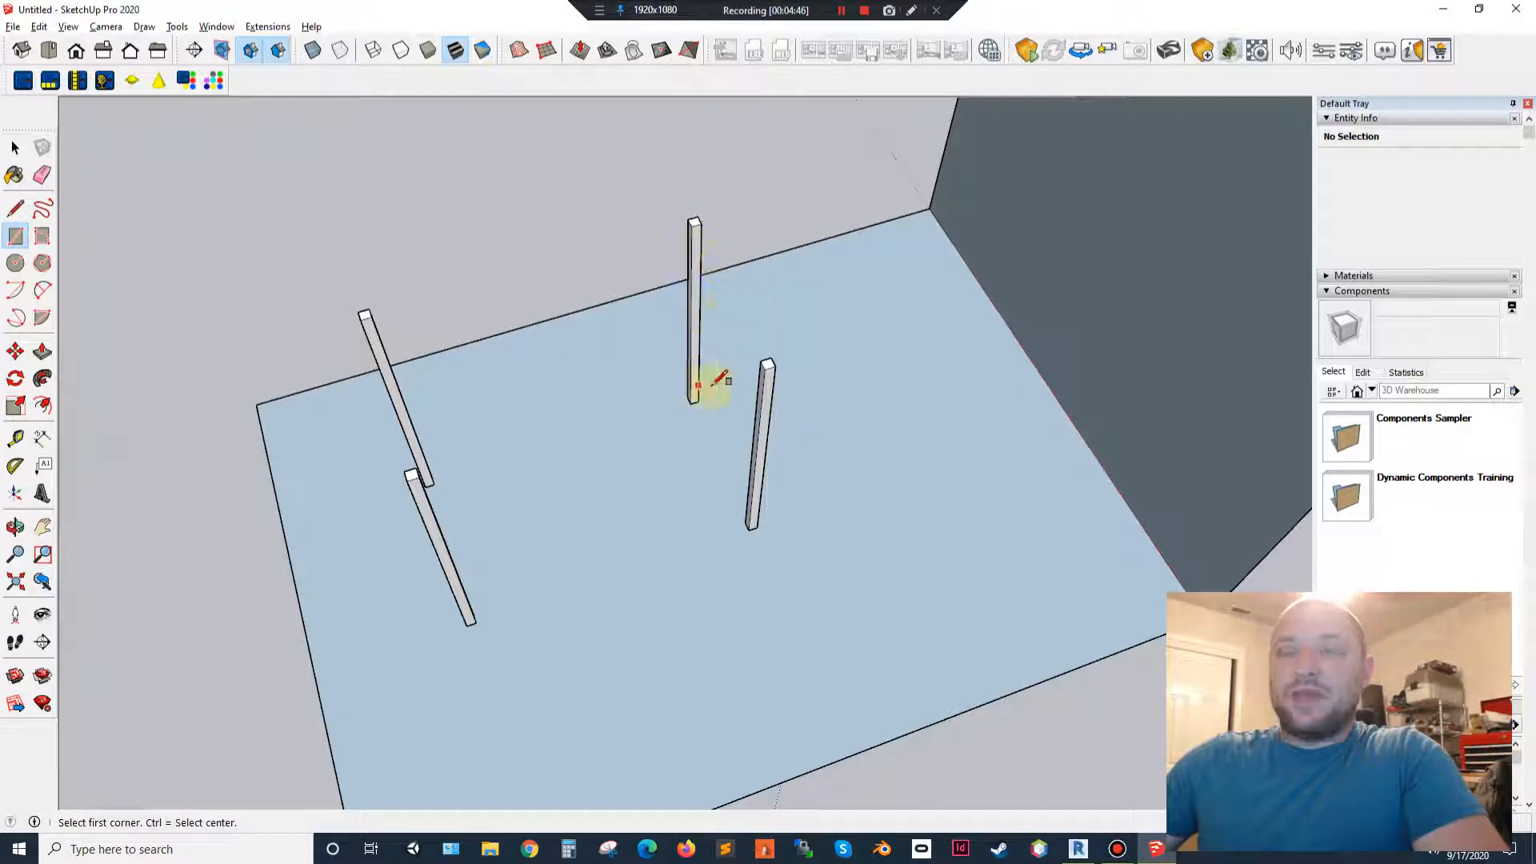
Switch to Revit, finish placing the pasted legs and view all four in 3D.
key(alt+Tab)
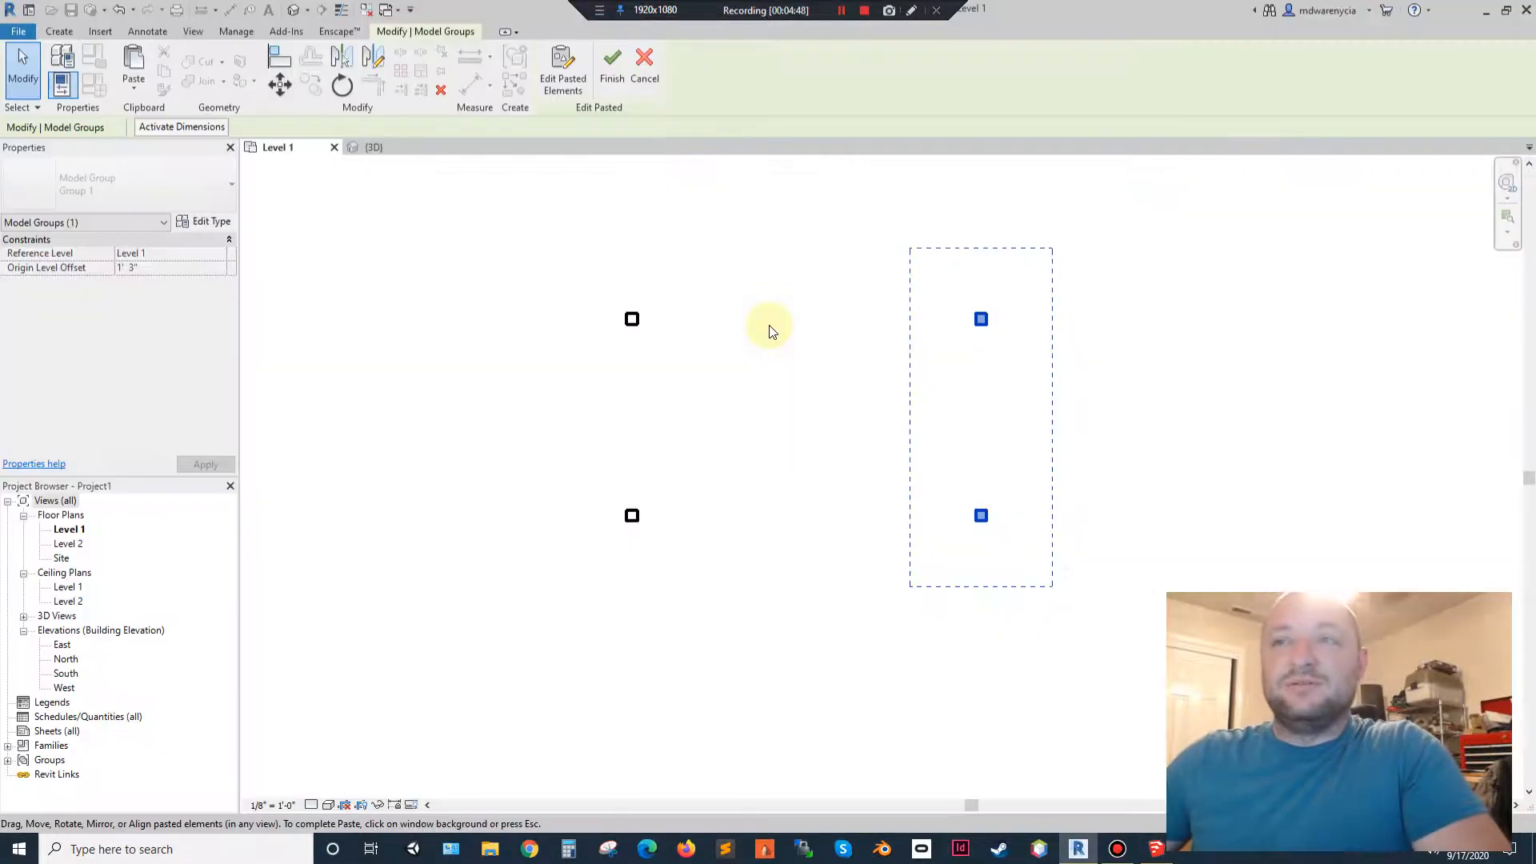
key(Escape)
click(981, 321)
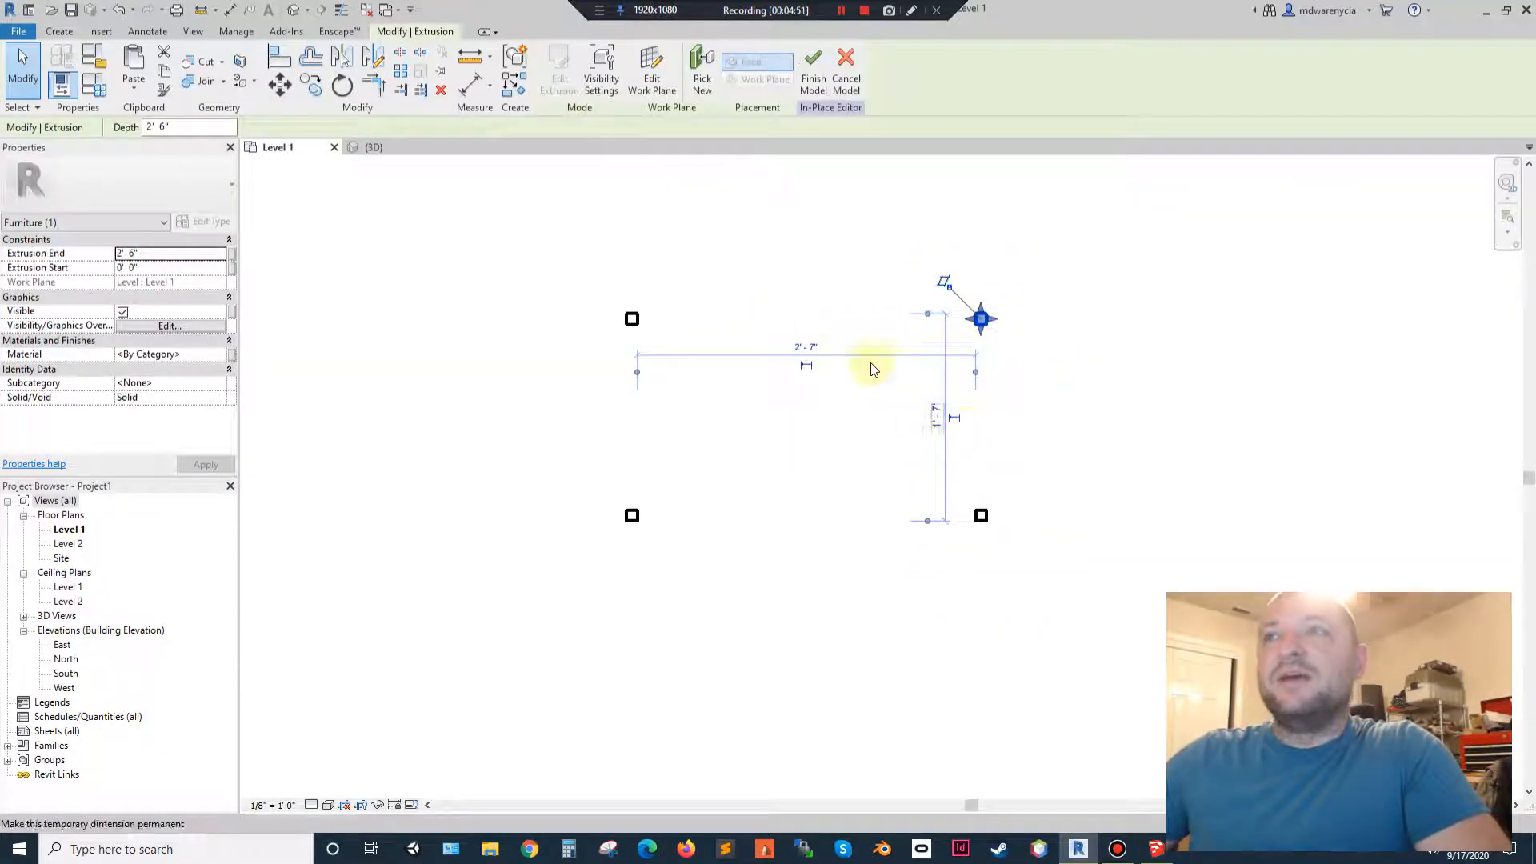
click(836, 496)
scroll(698, 335, down, 2)
scroll(701, 334, up, 1)
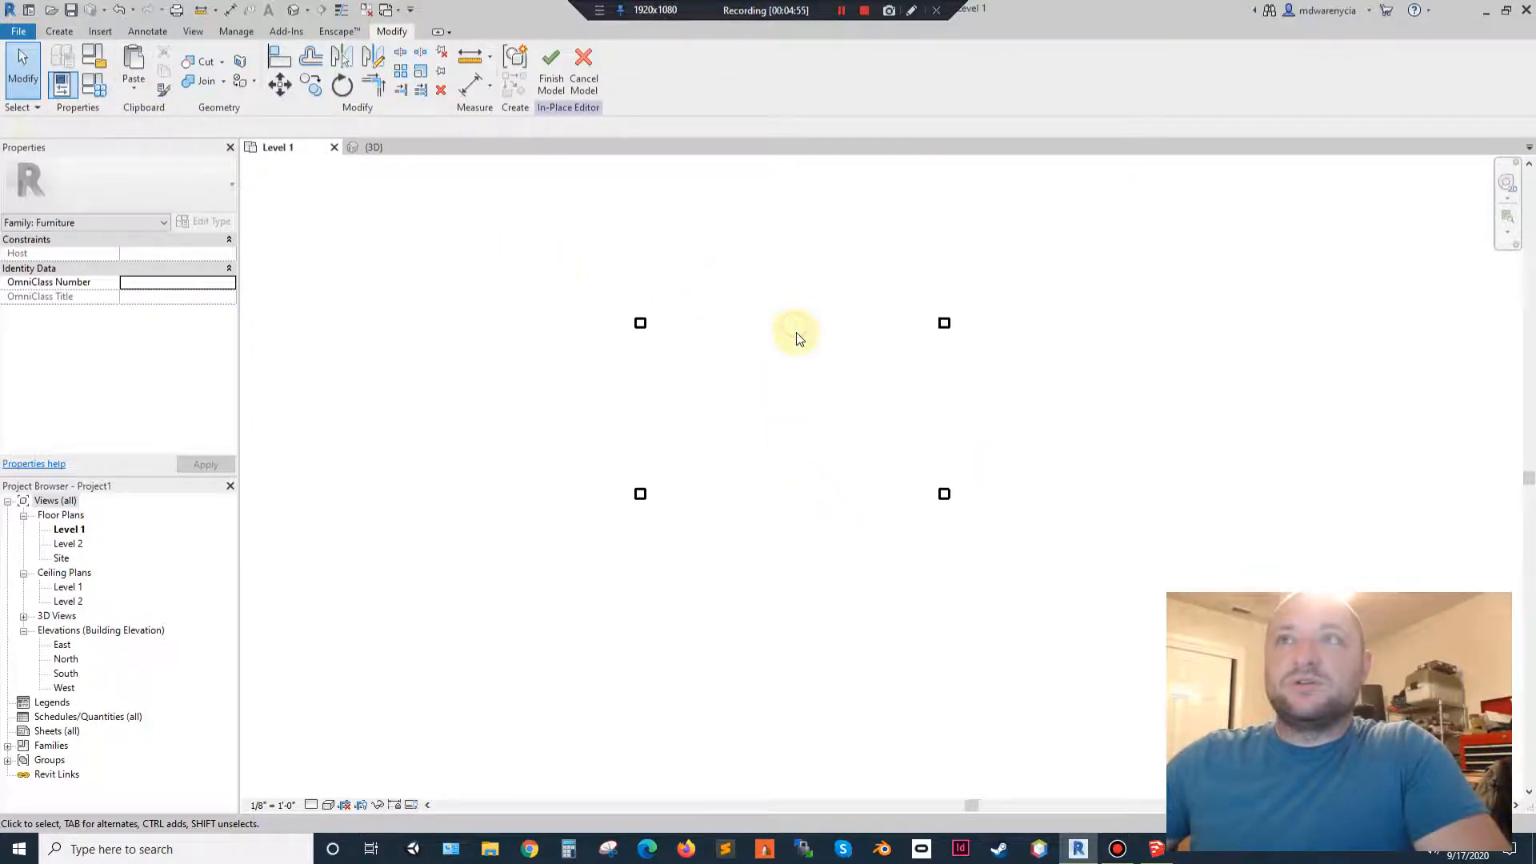
click(372, 149)
shift+middle_drag(679, 439, 704, 384)
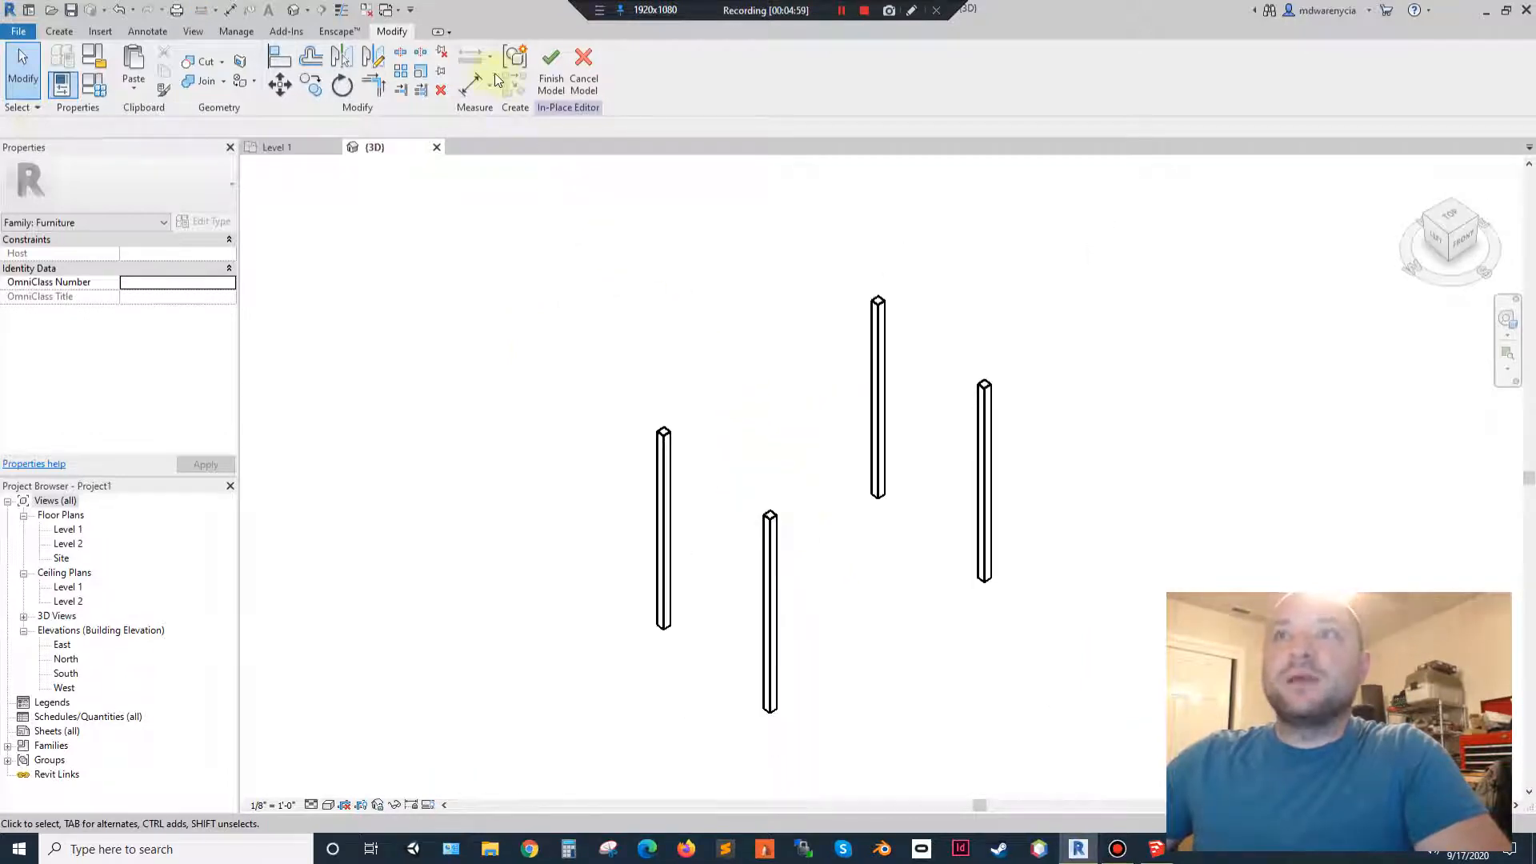
Start a new extrusion within the in-place furniture model and show the Level 1 plan for sketching.
click(64, 32)
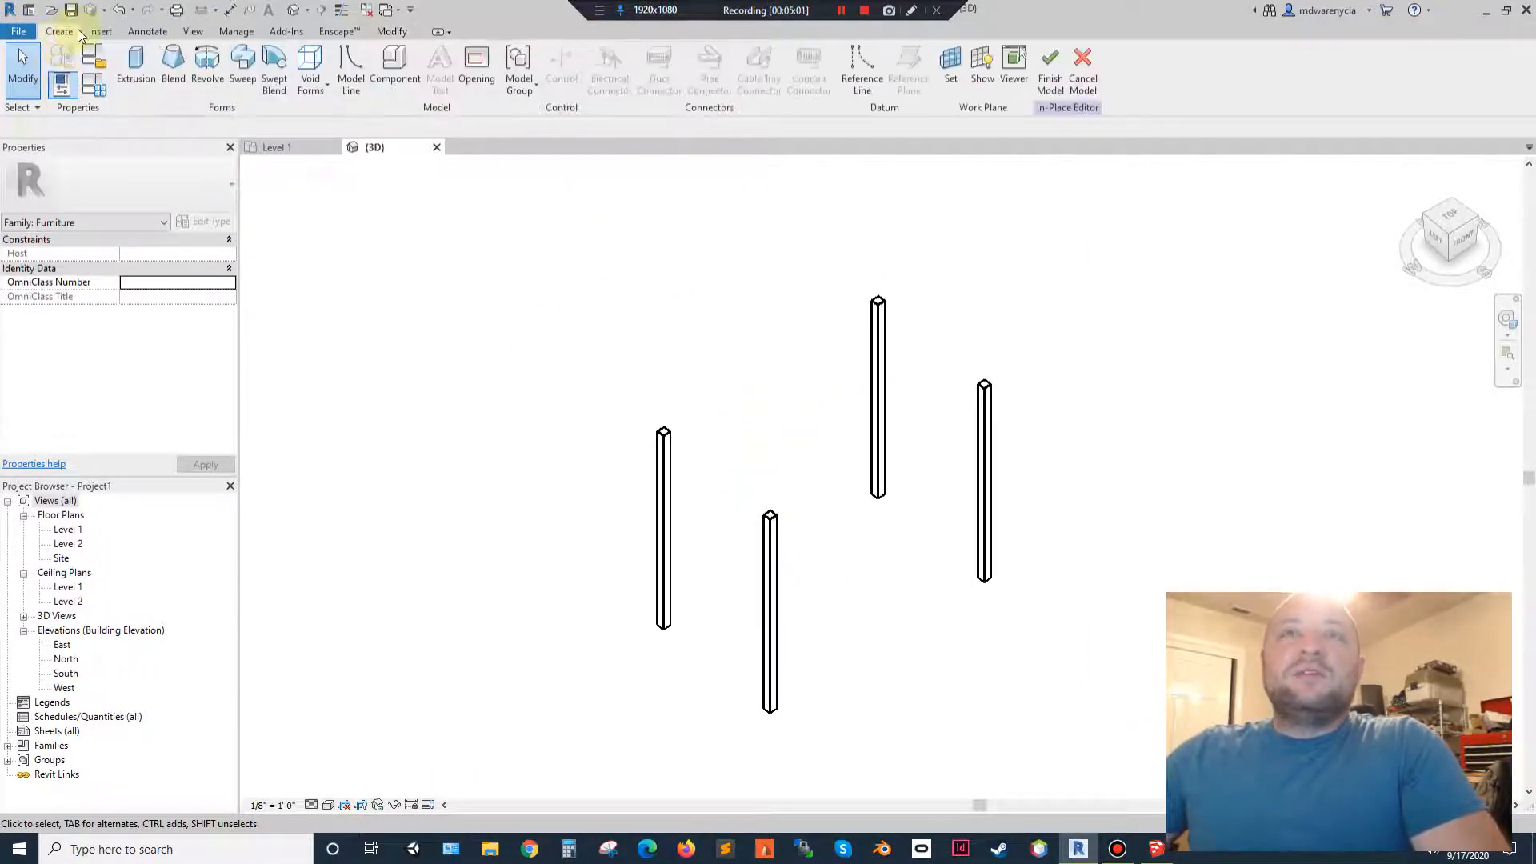
click(134, 70)
click(286, 144)
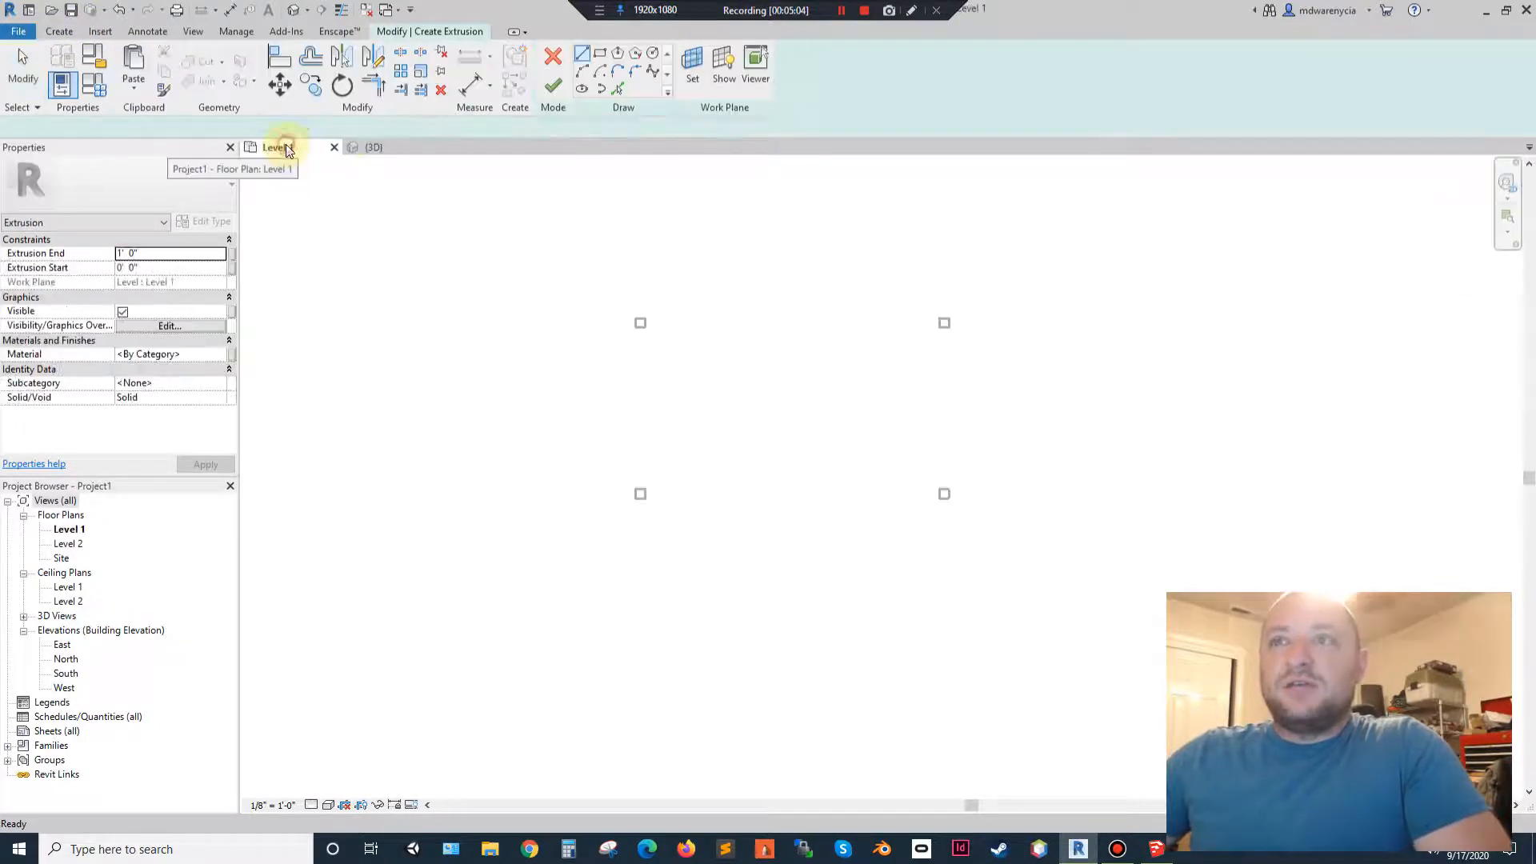
Try sketching the tabletop outline with chained lines through the legs' outer corners, about 2' 9" by 1' 7".
click(635, 319)
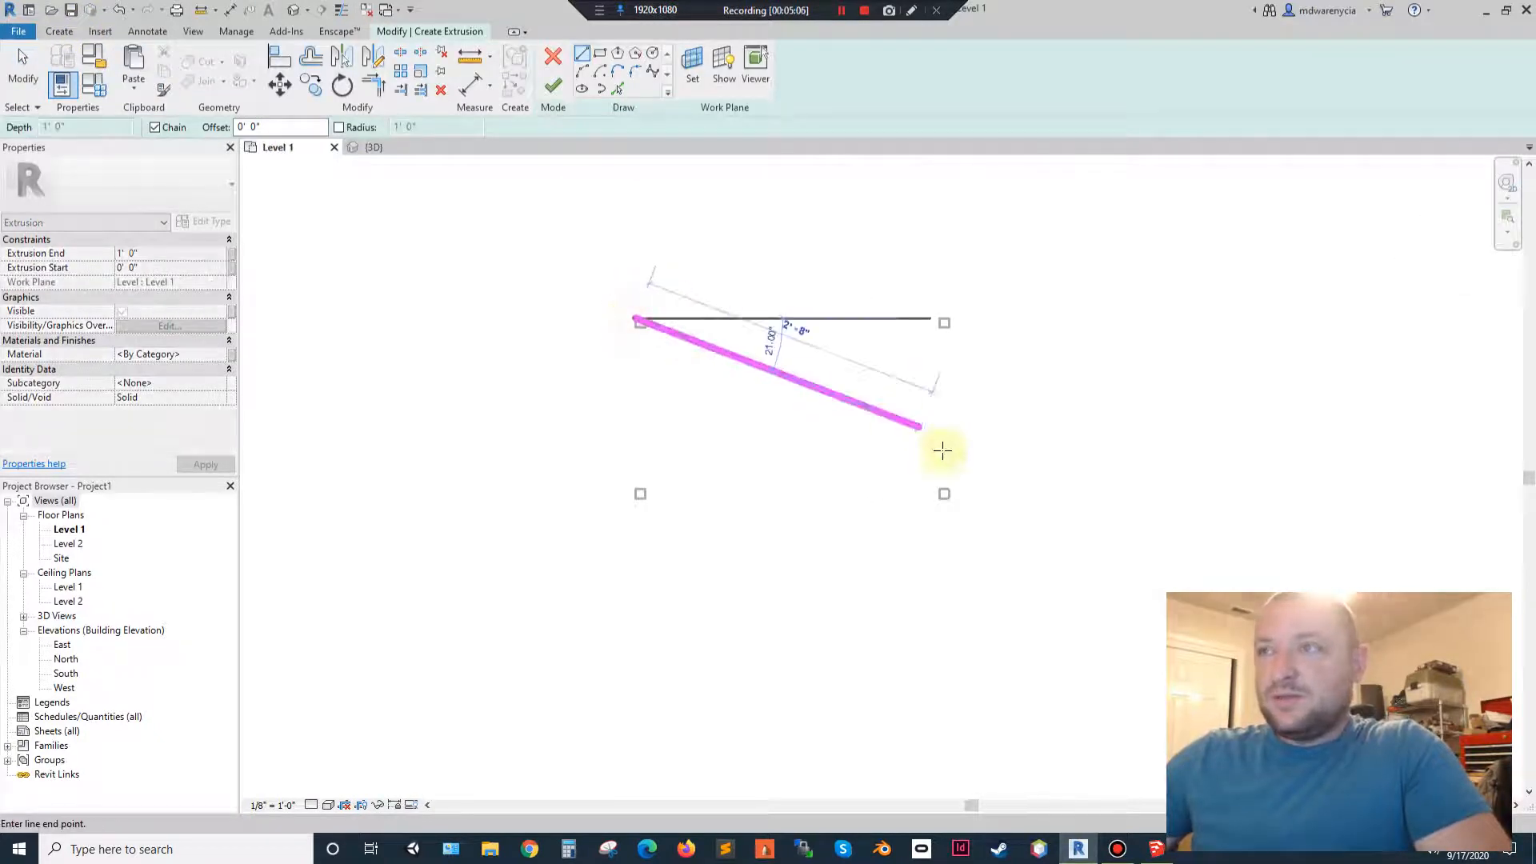
click(949, 318)
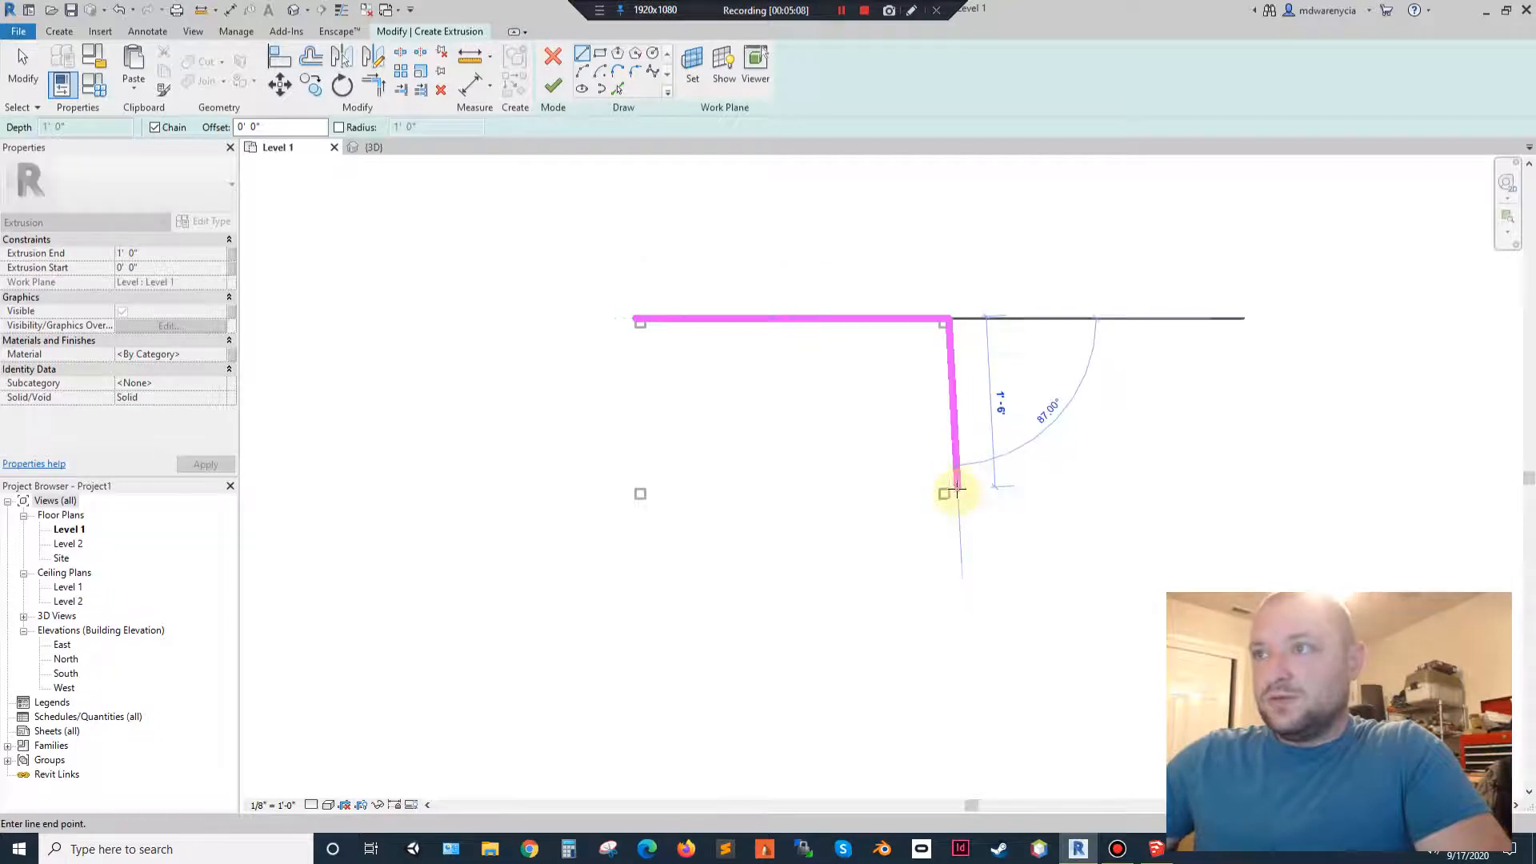
click(950, 496)
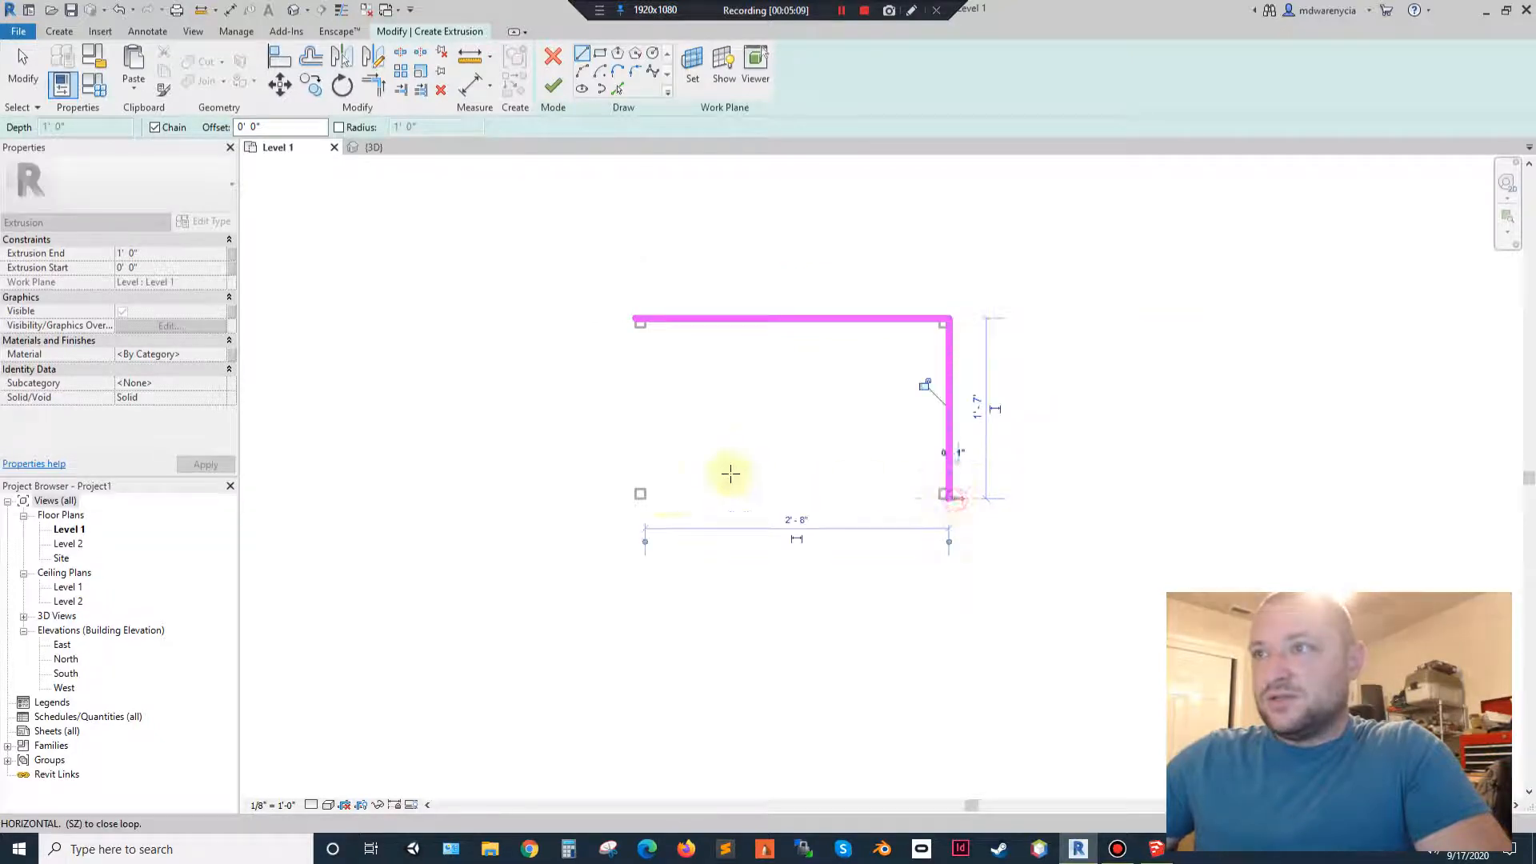
click(636, 498)
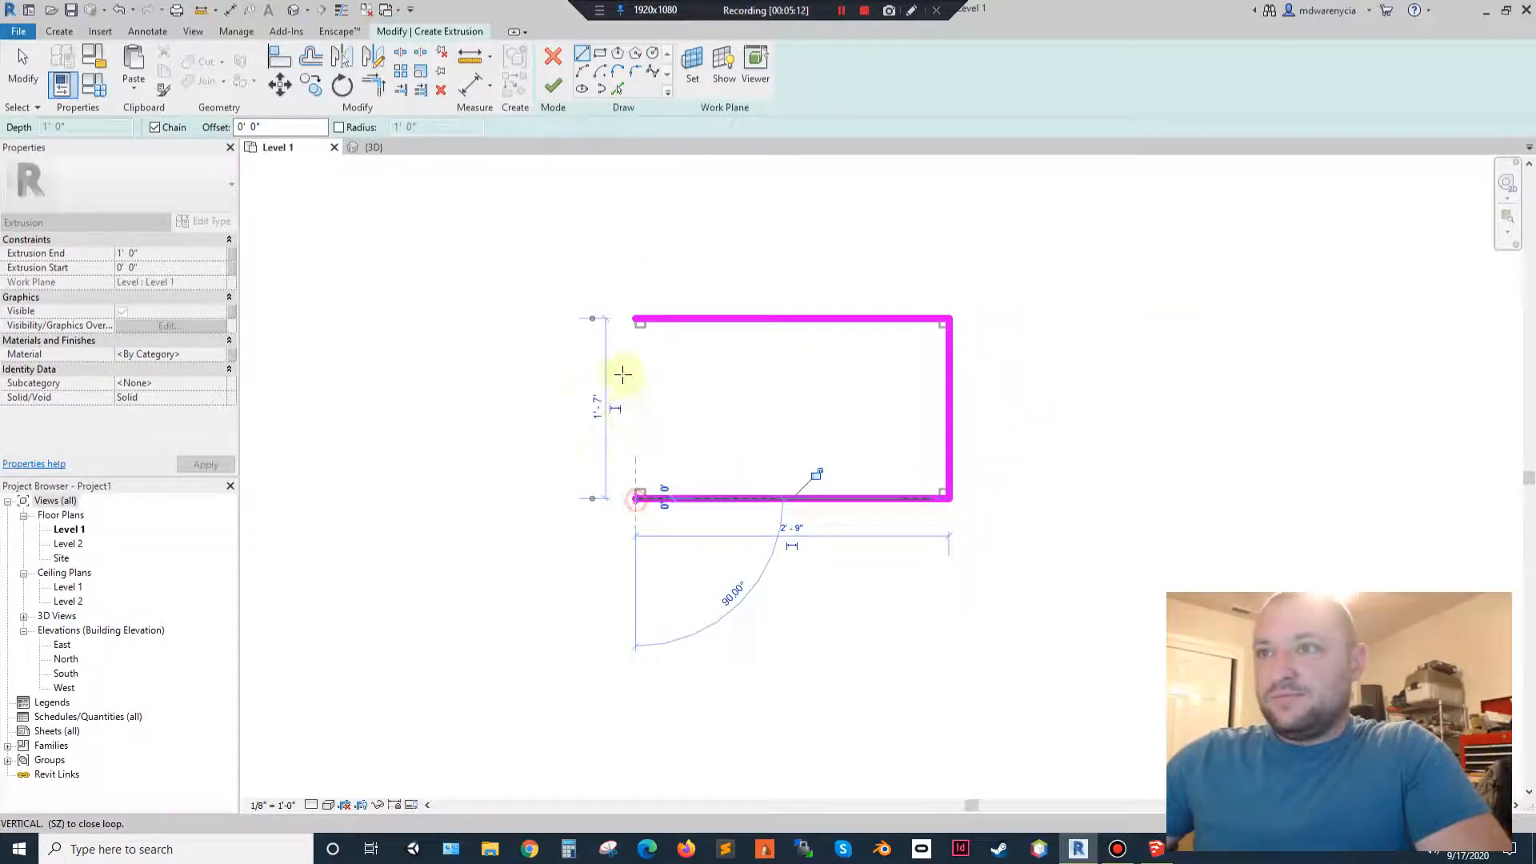
click(634, 318)
key(Escape)
key(Escape)
Try moving the upper edge to make the outline 1' 10" deep, and delete the whole outline.
click(792, 320)
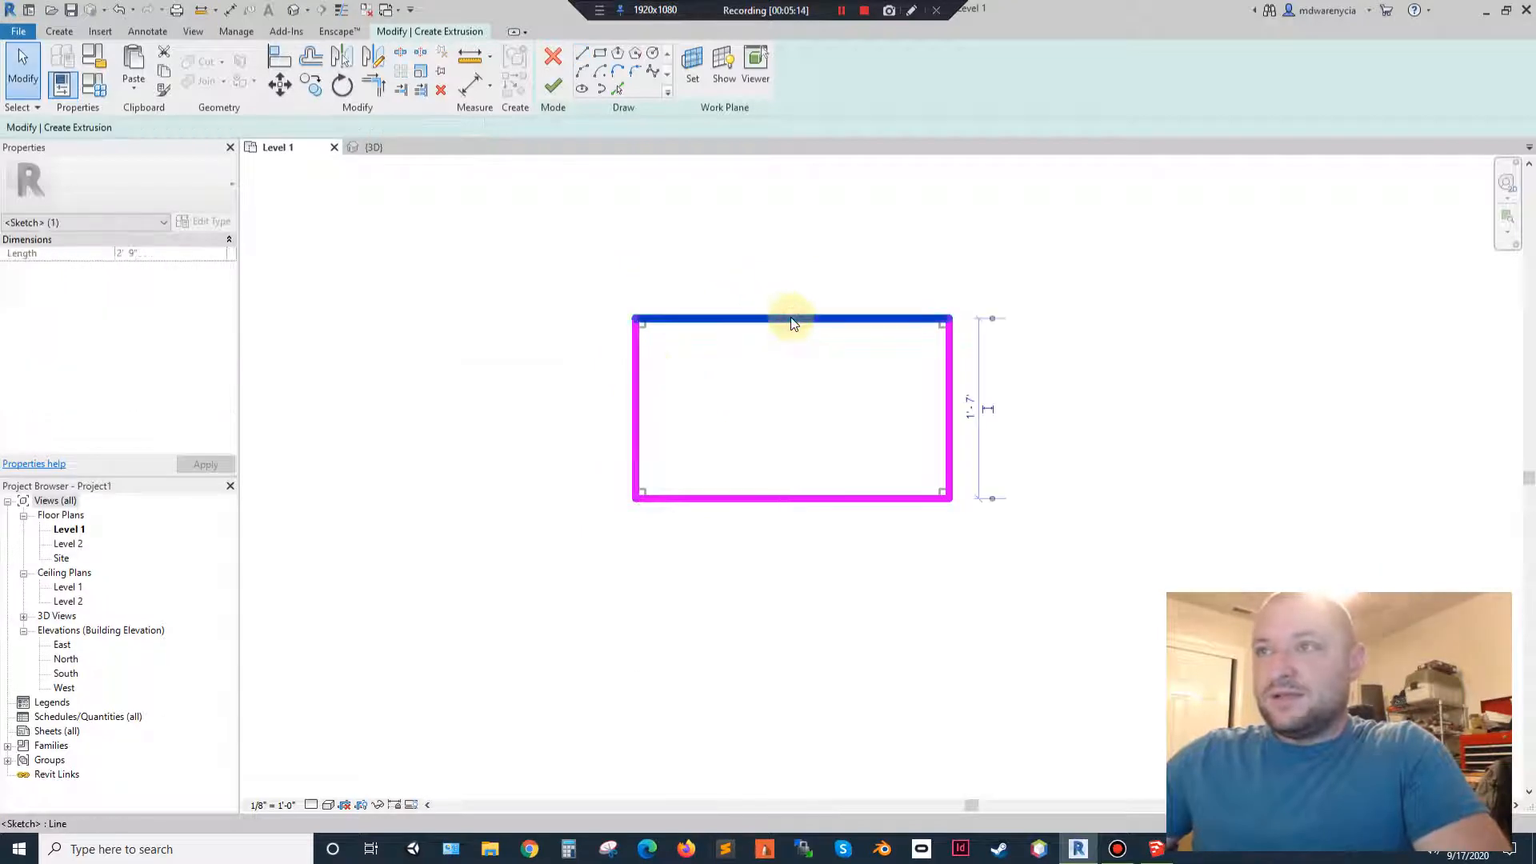
click(969, 408)
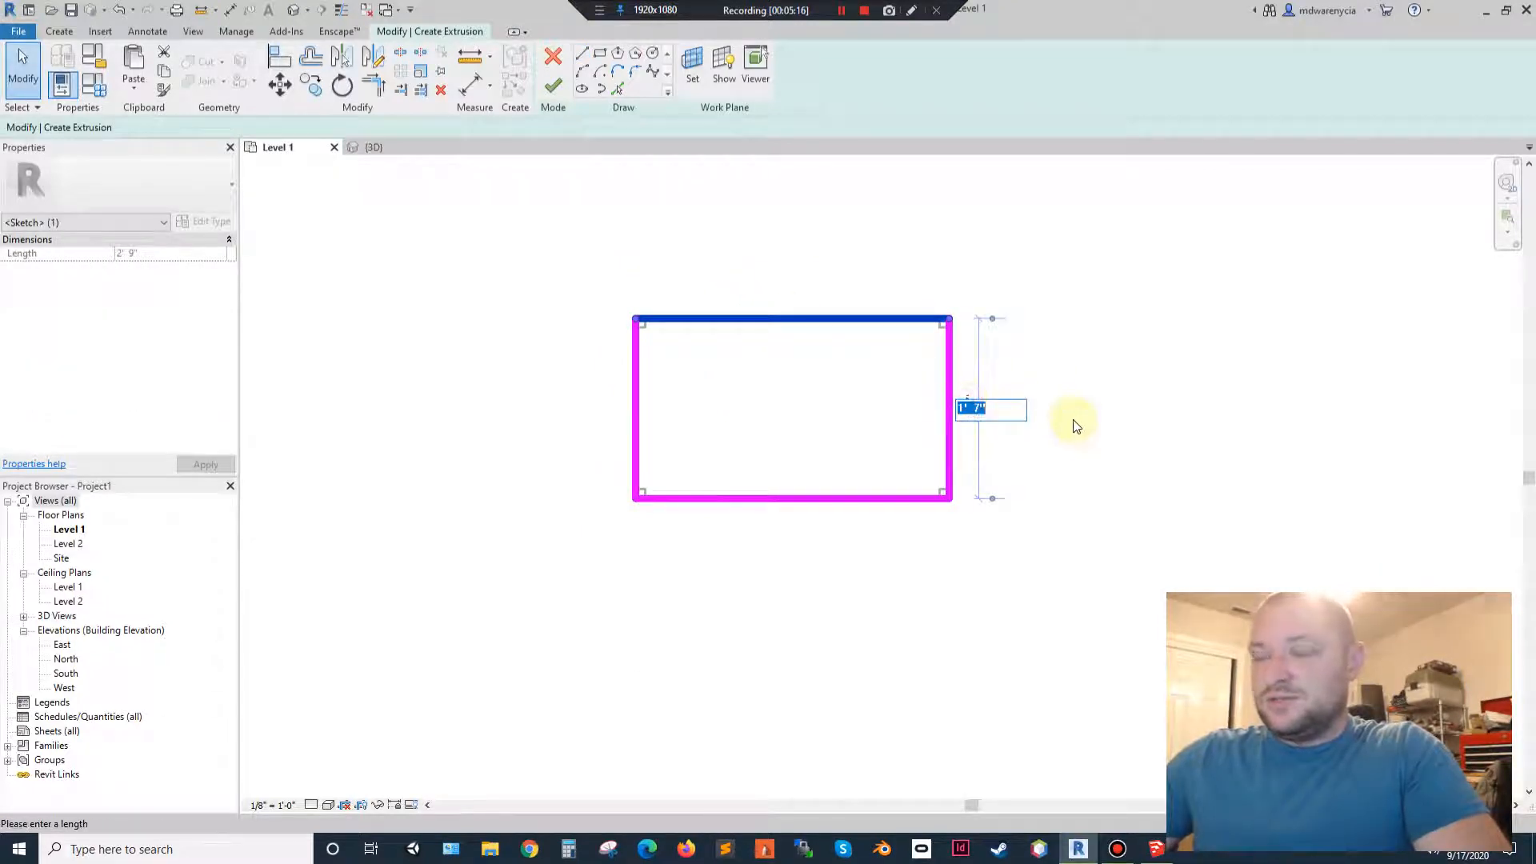
key(Right)
key(Delete)
text(10)
key(Return)
click(948, 387)
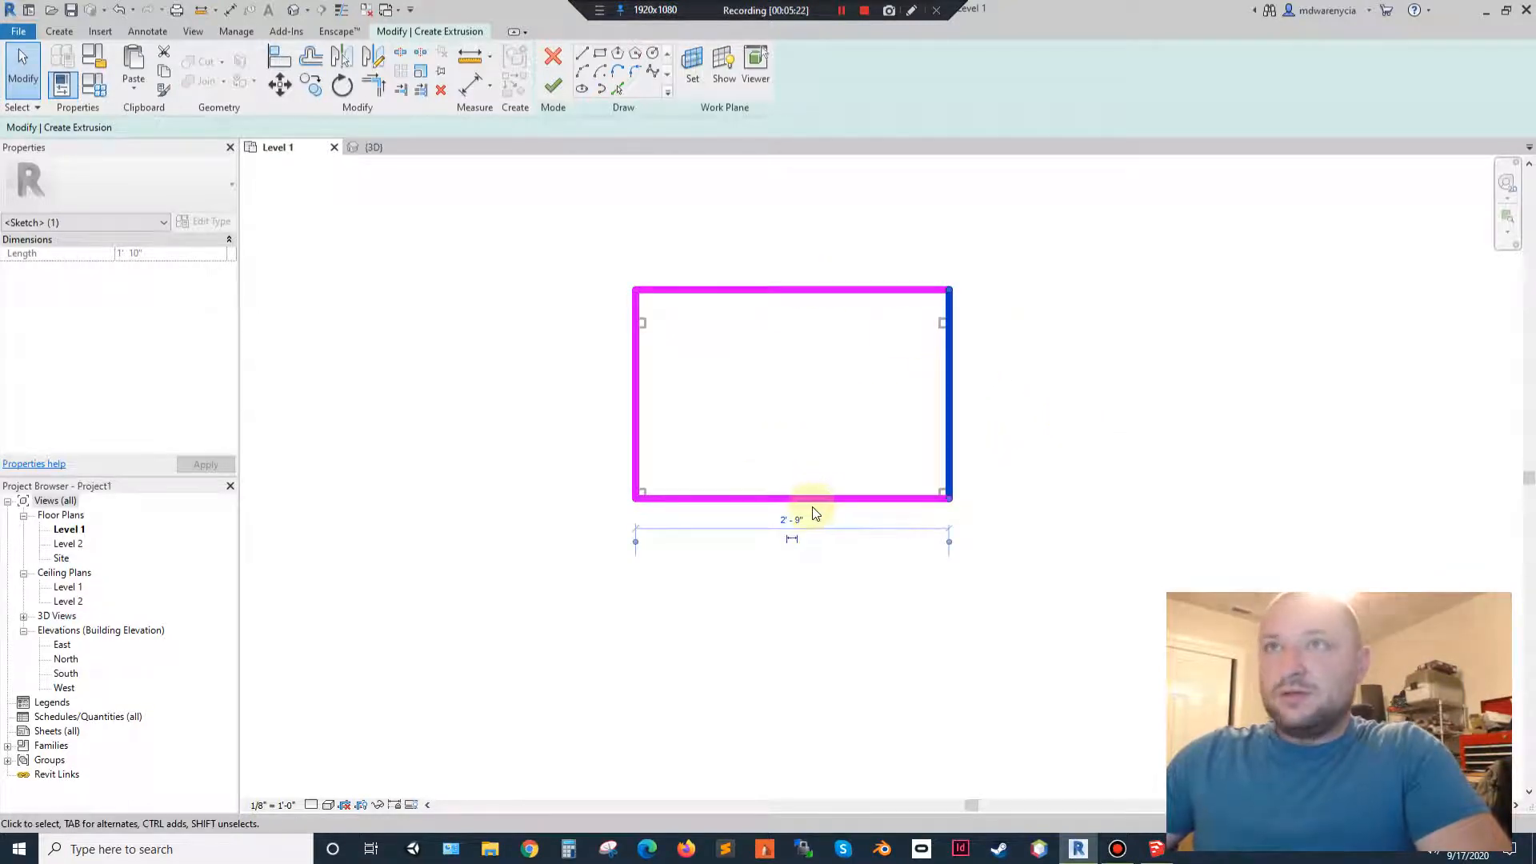
key(Escape)
drag(480, 228, 1152, 616)
key(Delete)
Sketch a rectangular tabletop outline between the outer corners of diagonally opposite legs, offset 3" outward.
click(602, 53)
click(284, 127)
drag(281, 130, 209, 124)
text(3")
key(Return)
click(640, 322)
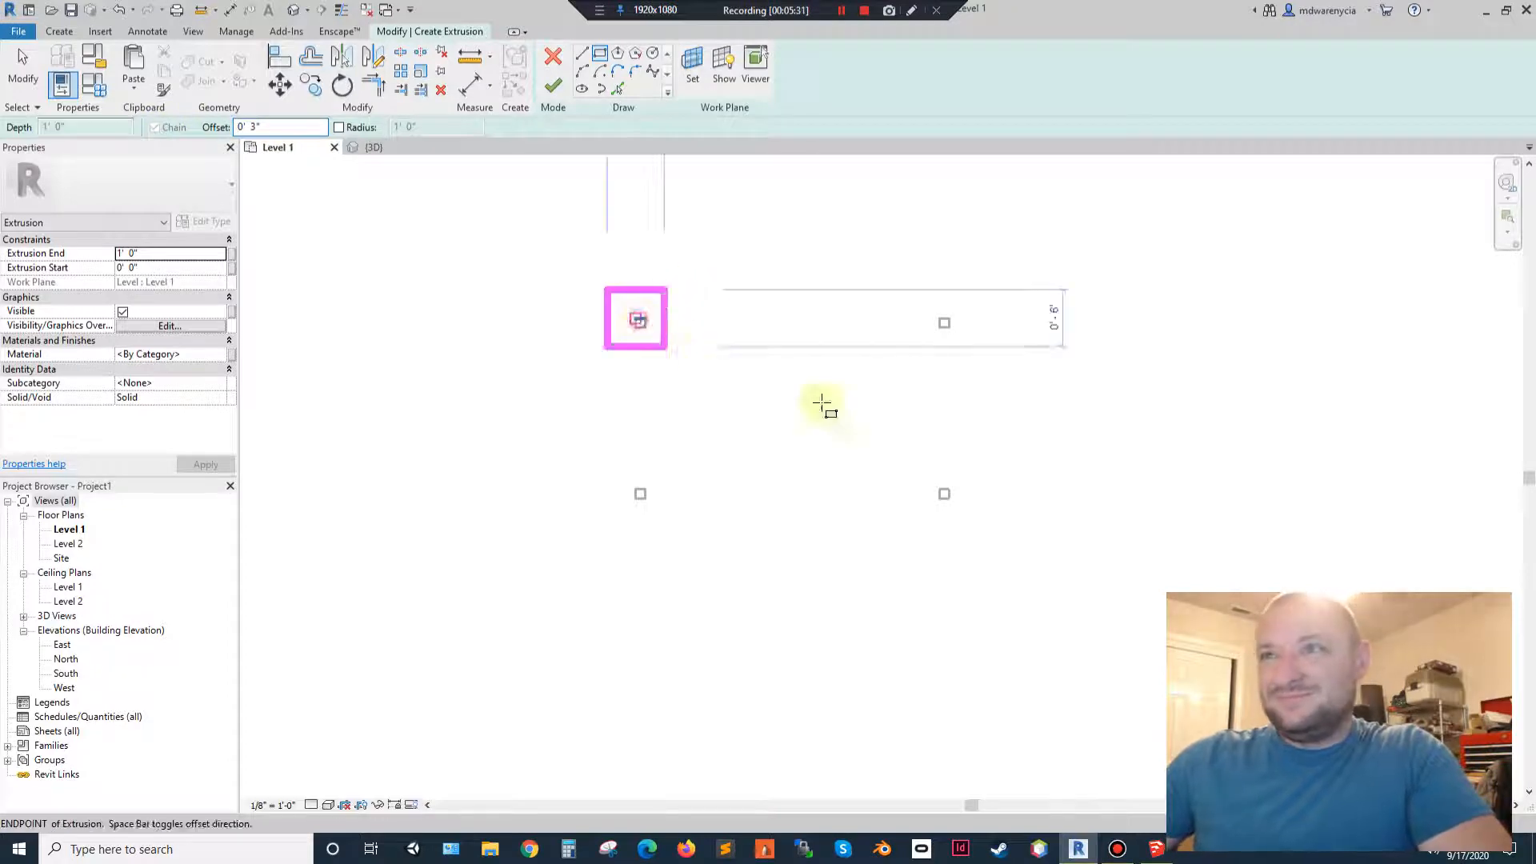
click(945, 496)
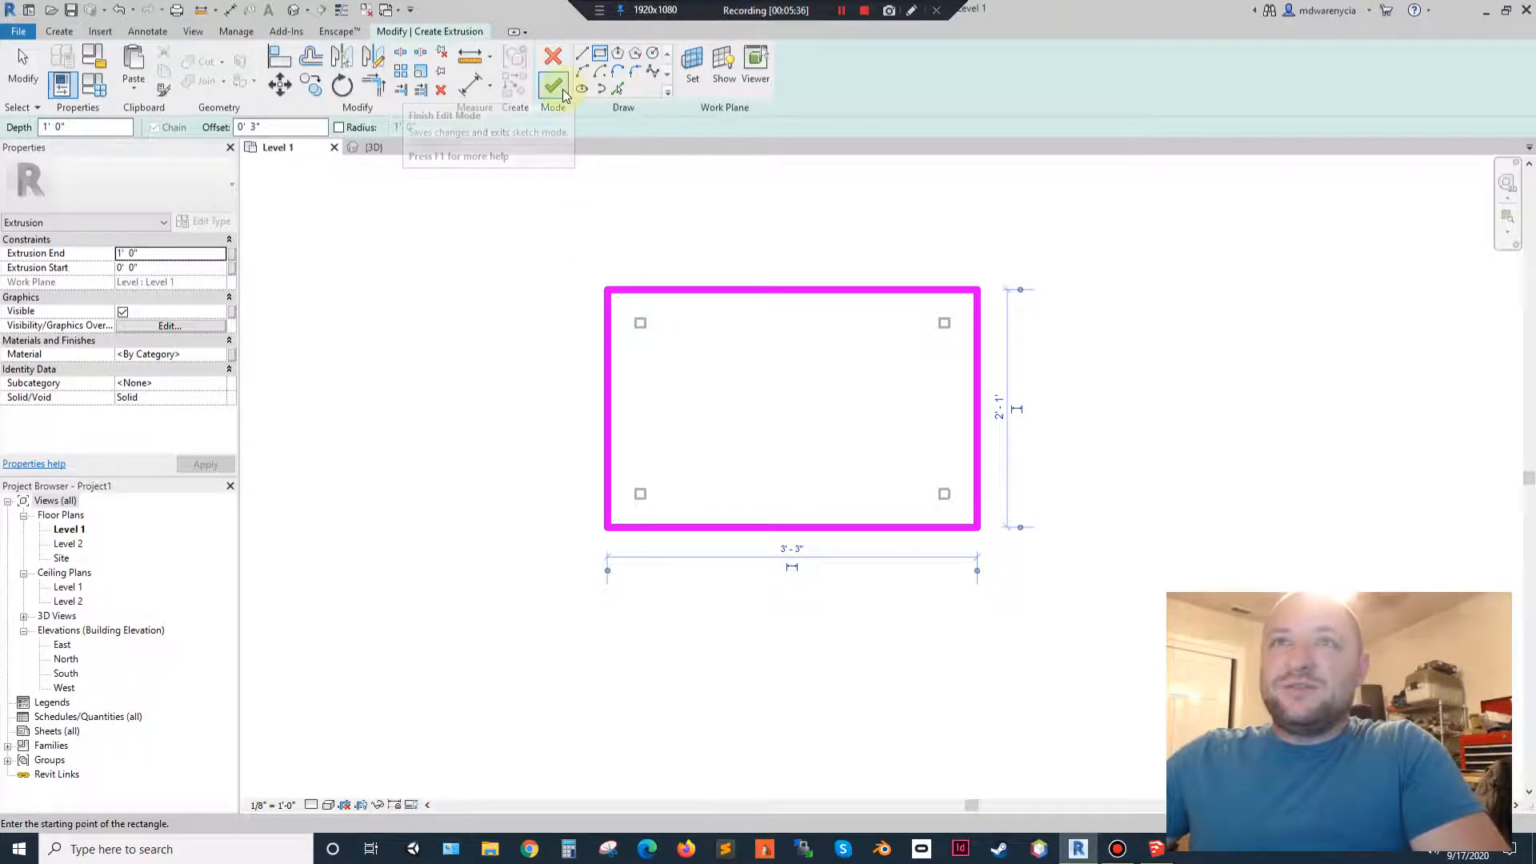
Set the tabletop's extrusion end to 1" and finish the extrusion sketch.
click(143, 254)
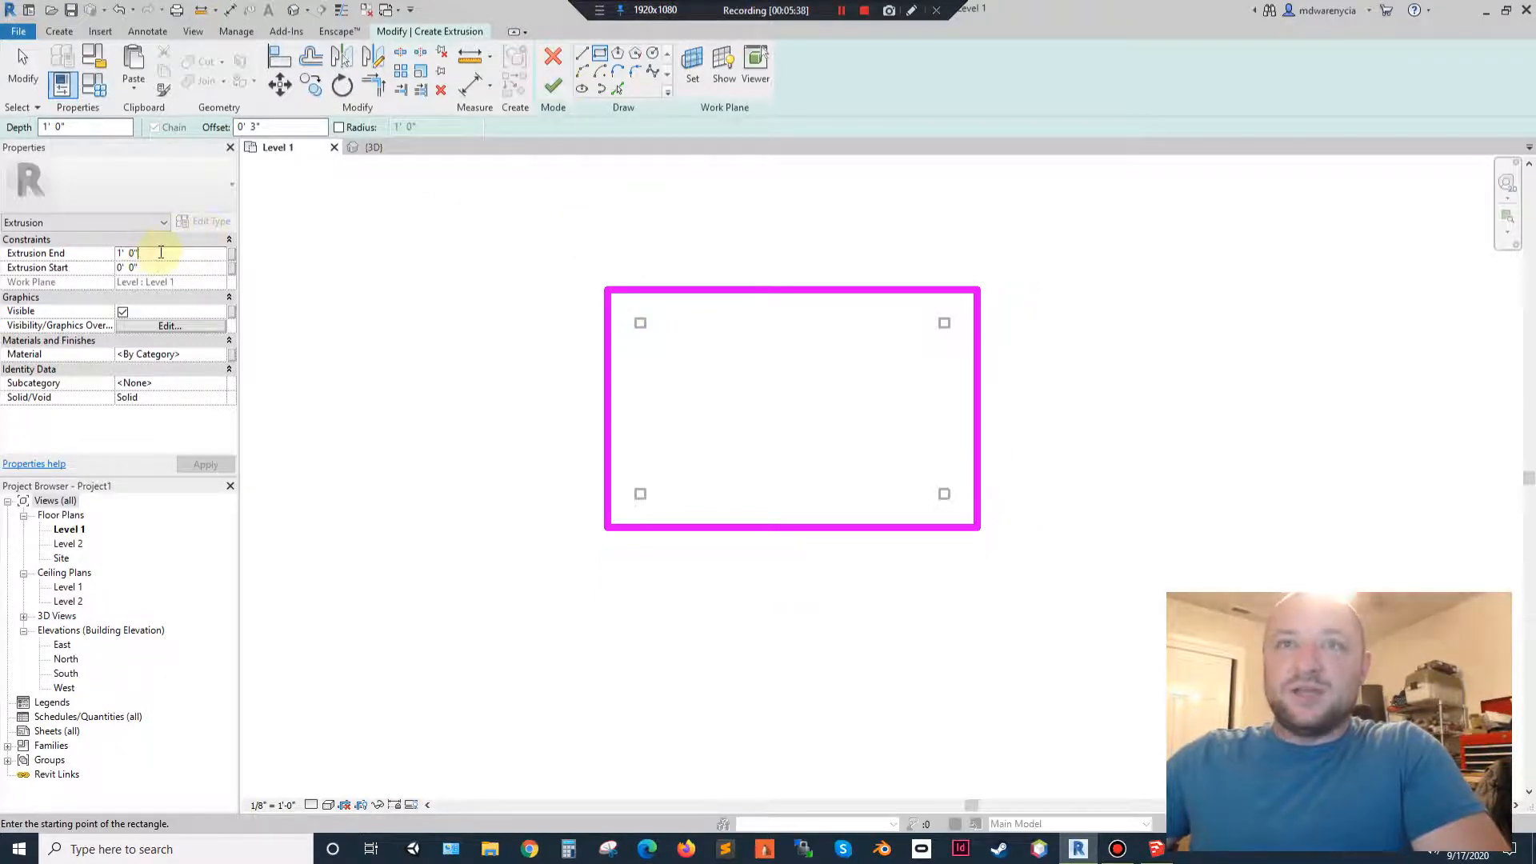
text(1)
key(Return)
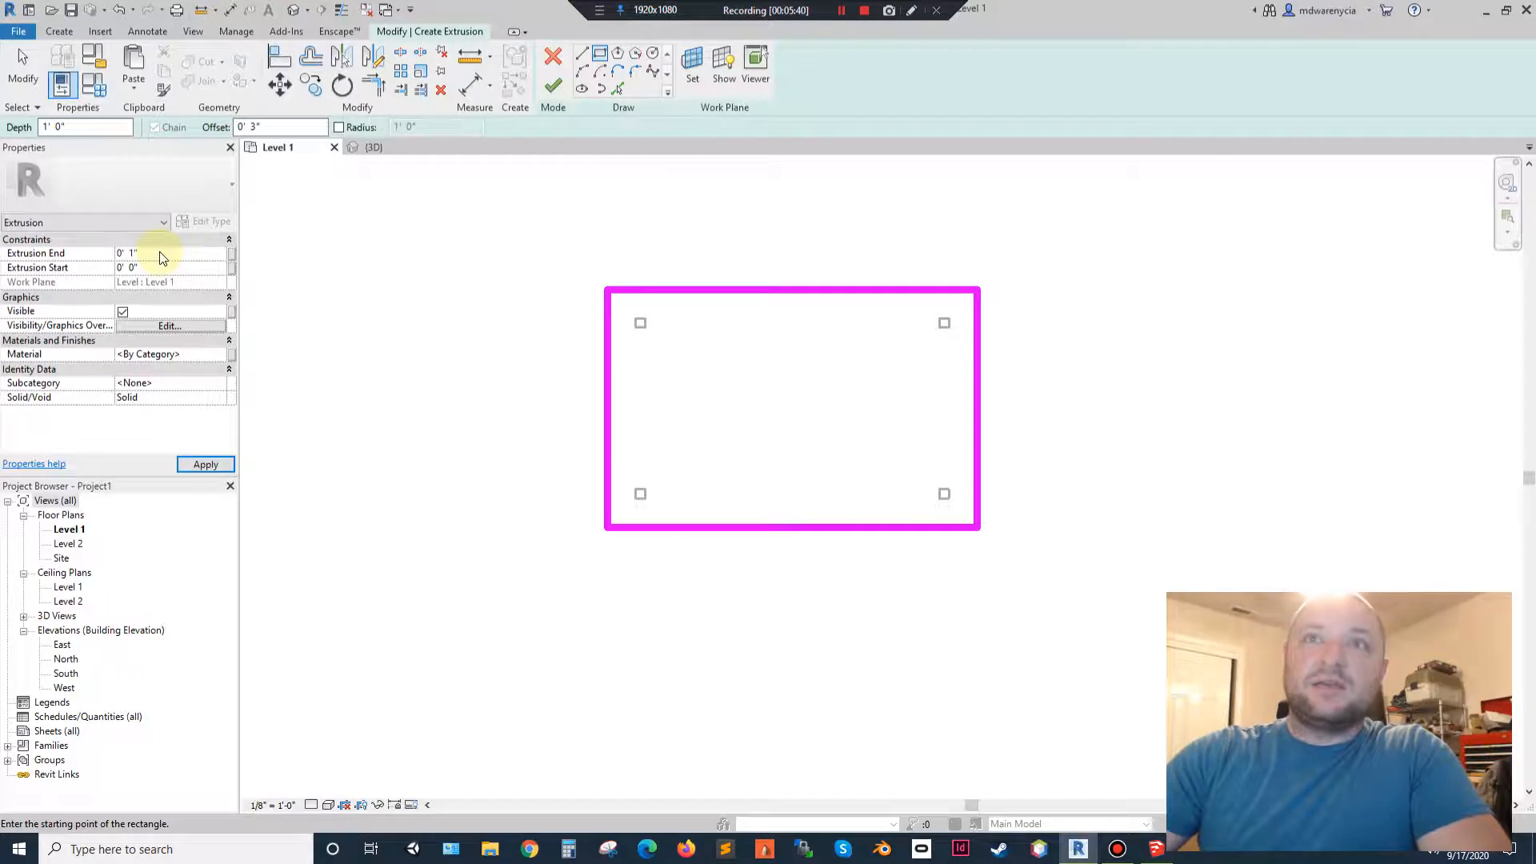
click(558, 89)
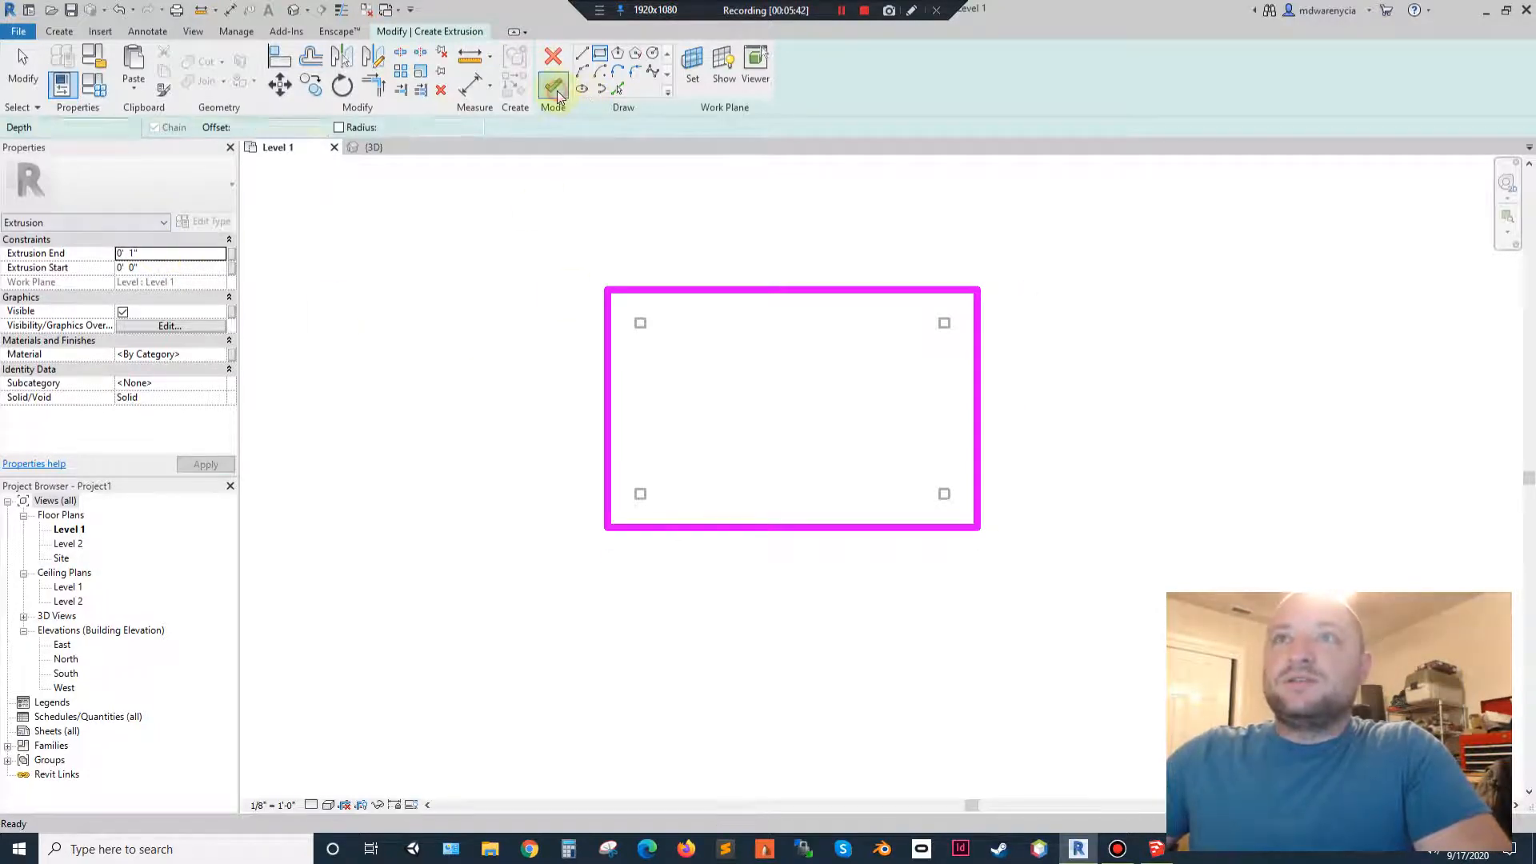
In the 3D view, raise the tabletop onto the legs with extrusion start 2' 6" and extrusion end 2' 7".
click(372, 147)
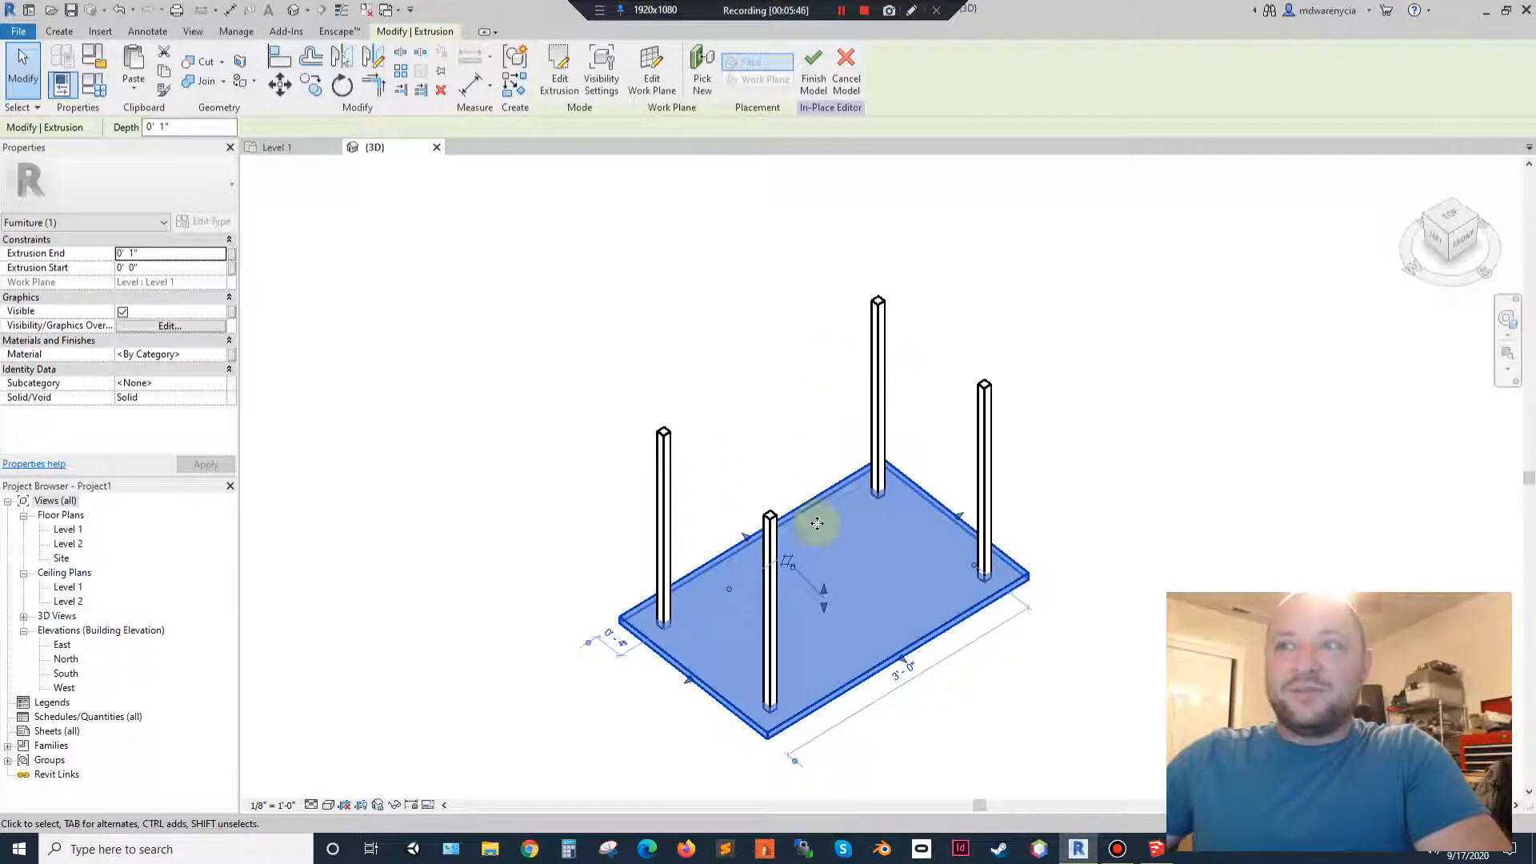
click(144, 255)
click(148, 270)
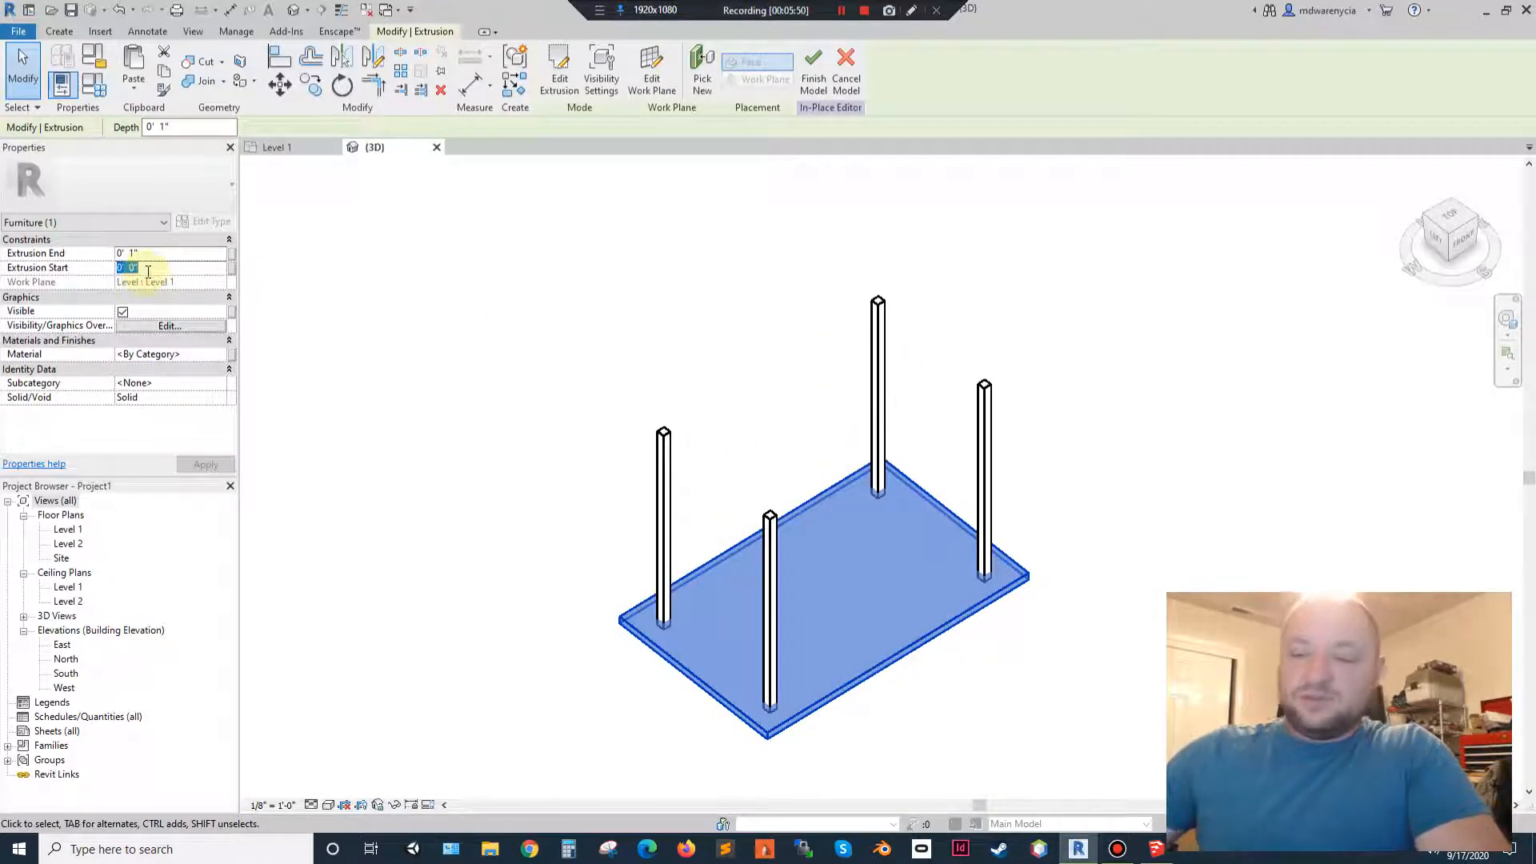
text(2'6)
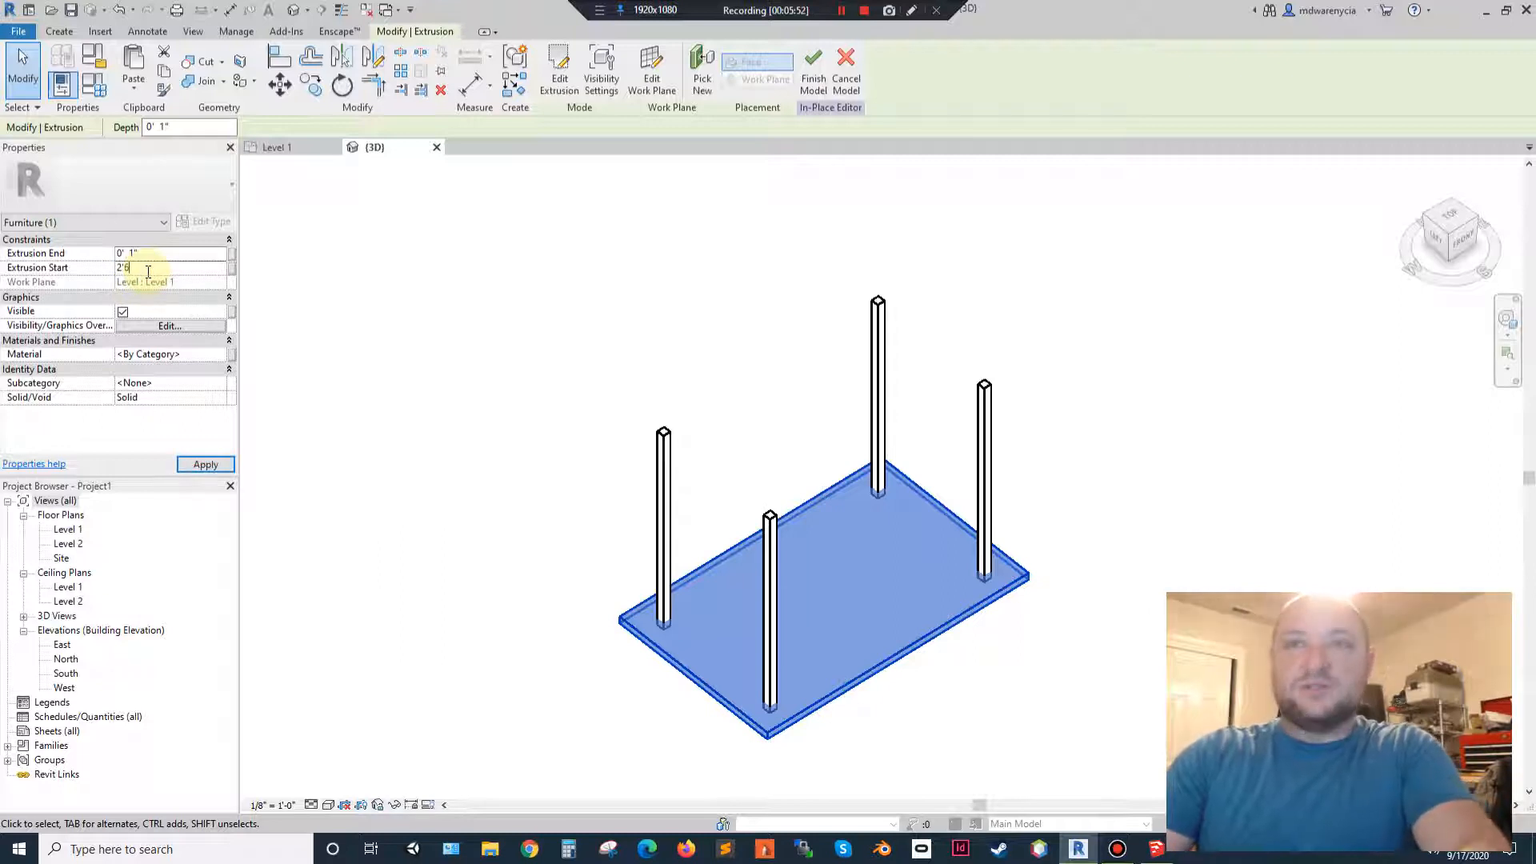
click(161, 251)
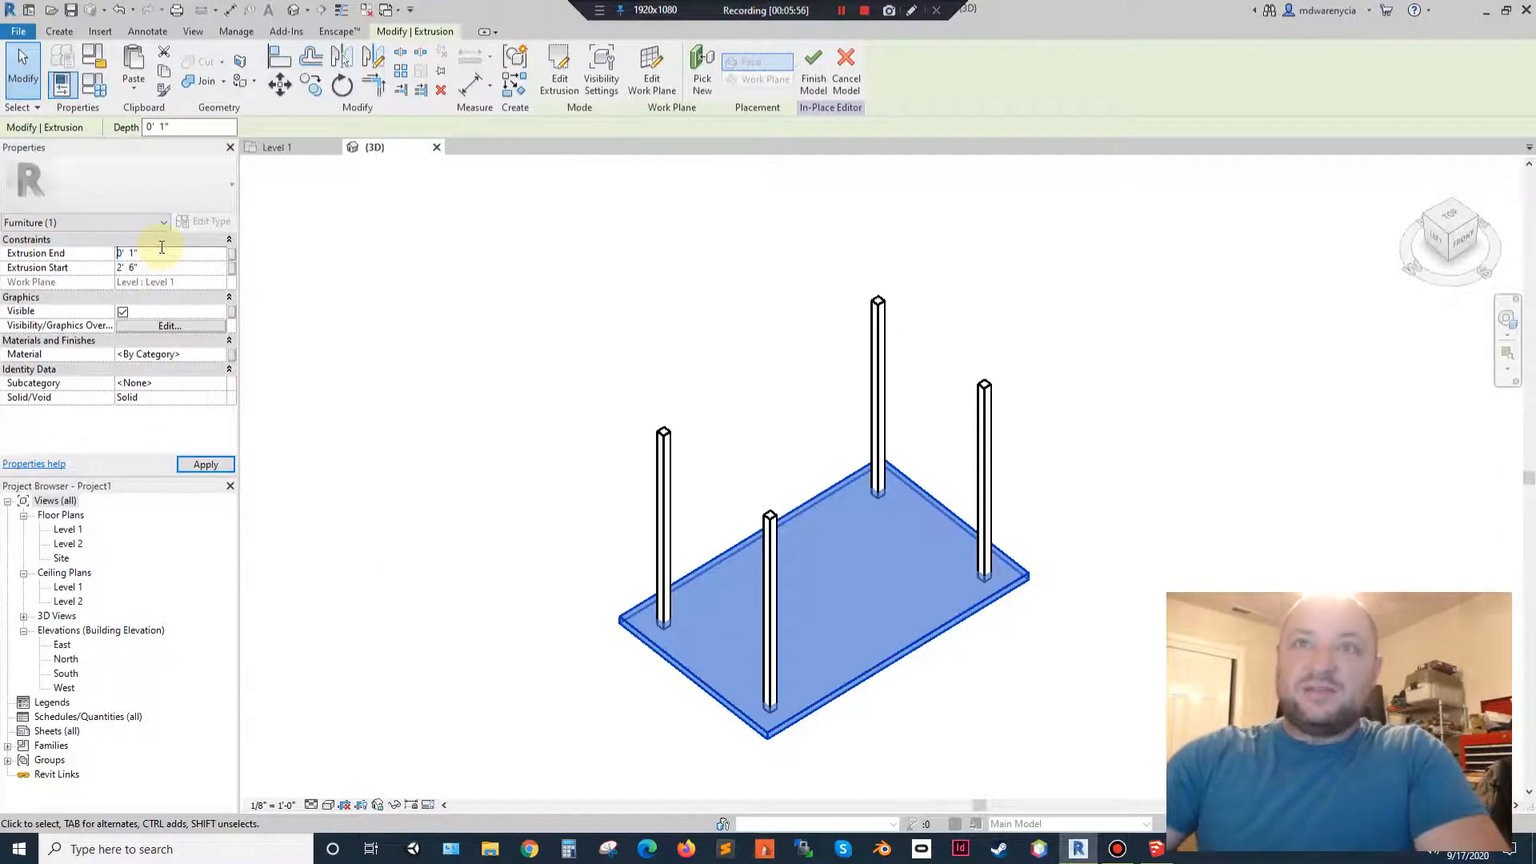
text(2'7")
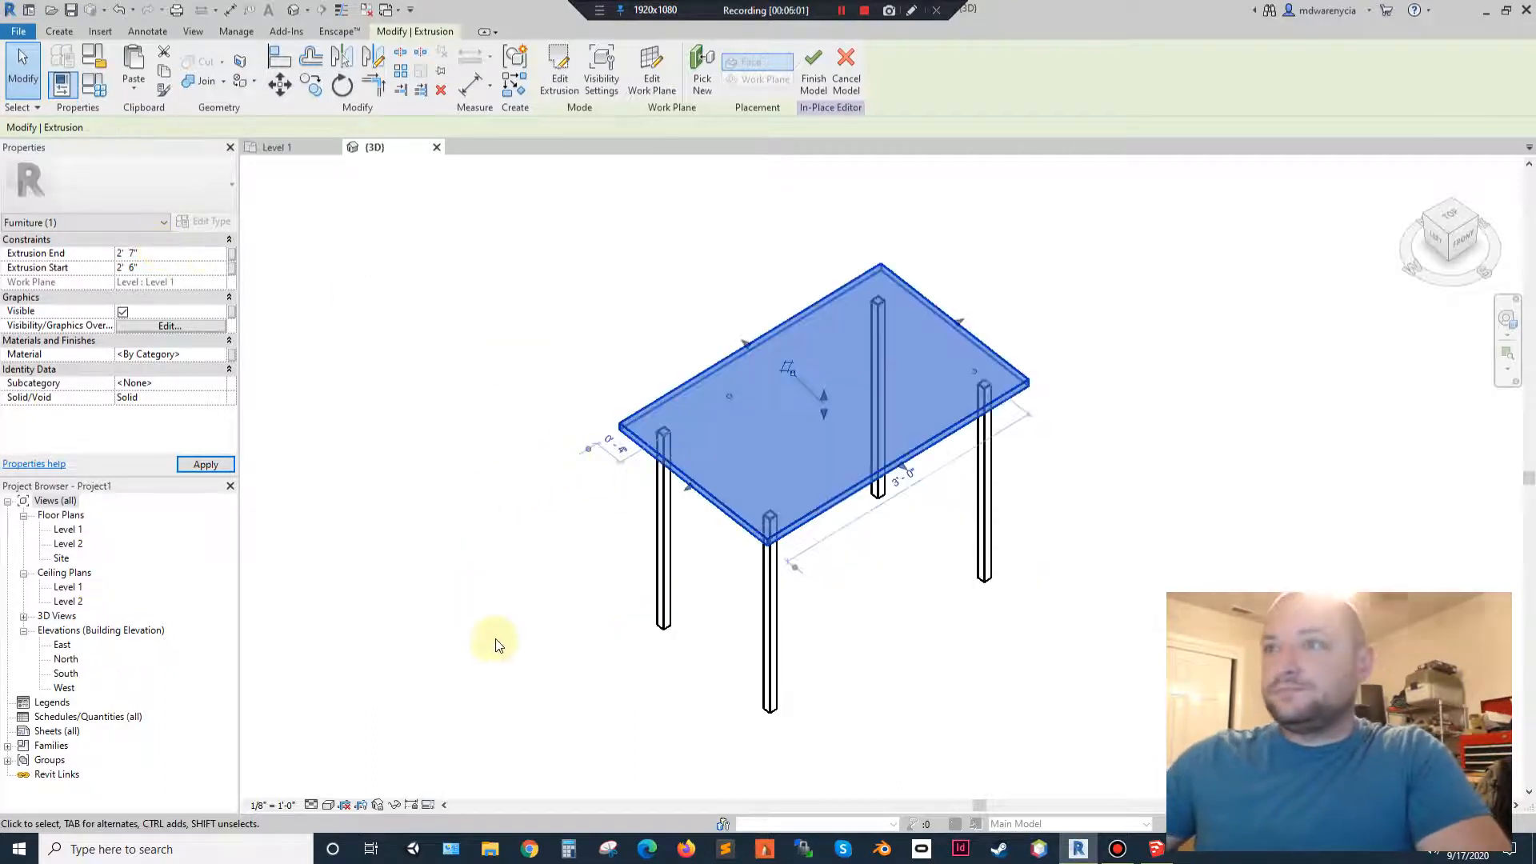
click(470, 621)
shift+middle_drag(641, 679, 588, 656)
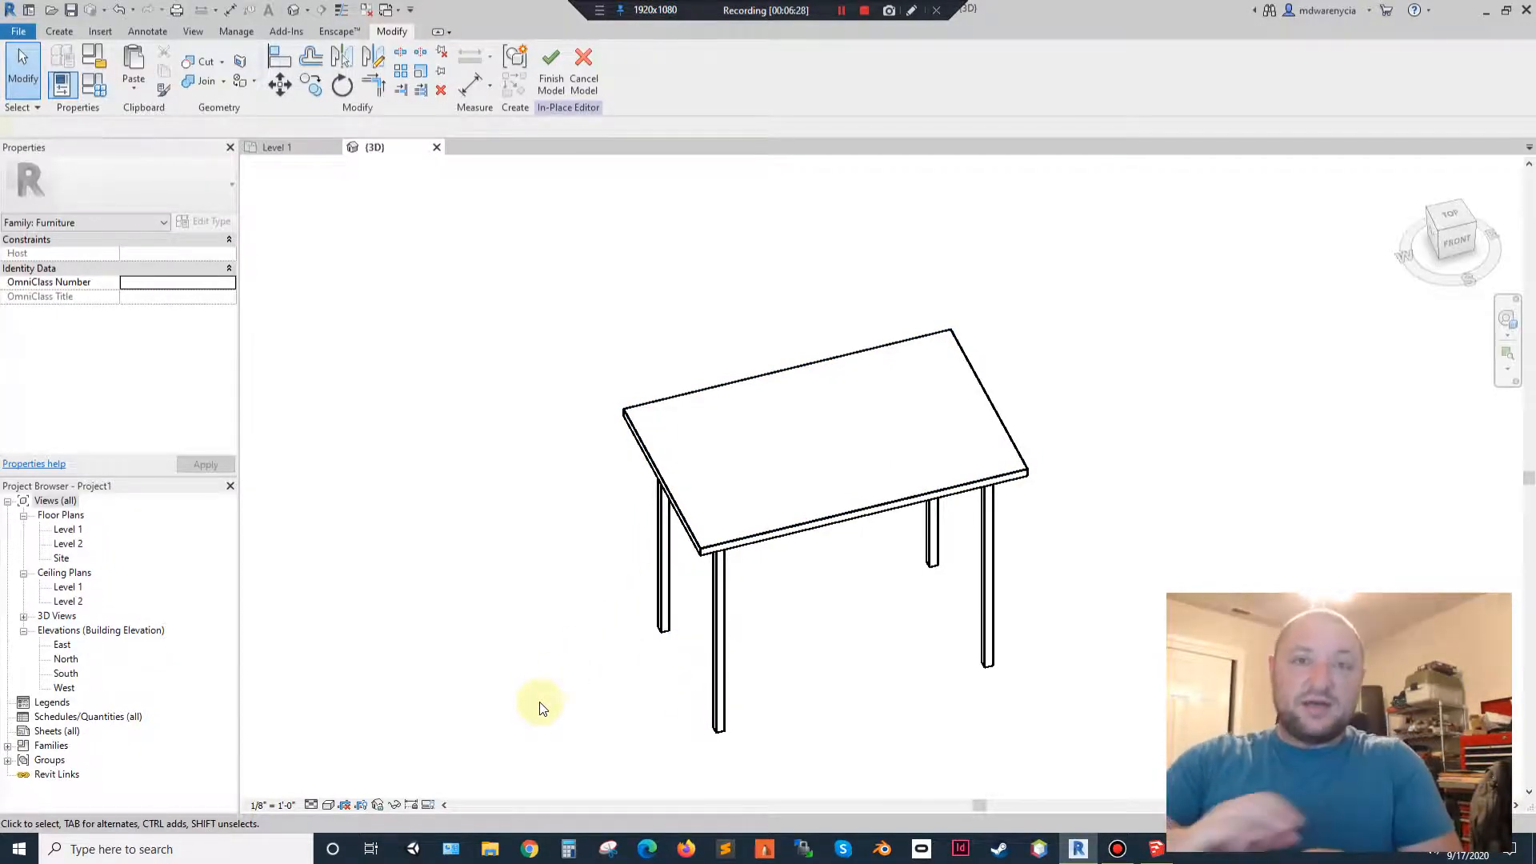
Start a new extrusion and set its work plane by picking the outer face of a leg on the table's short end.
shift+middle_drag(631, 672, 699, 490)
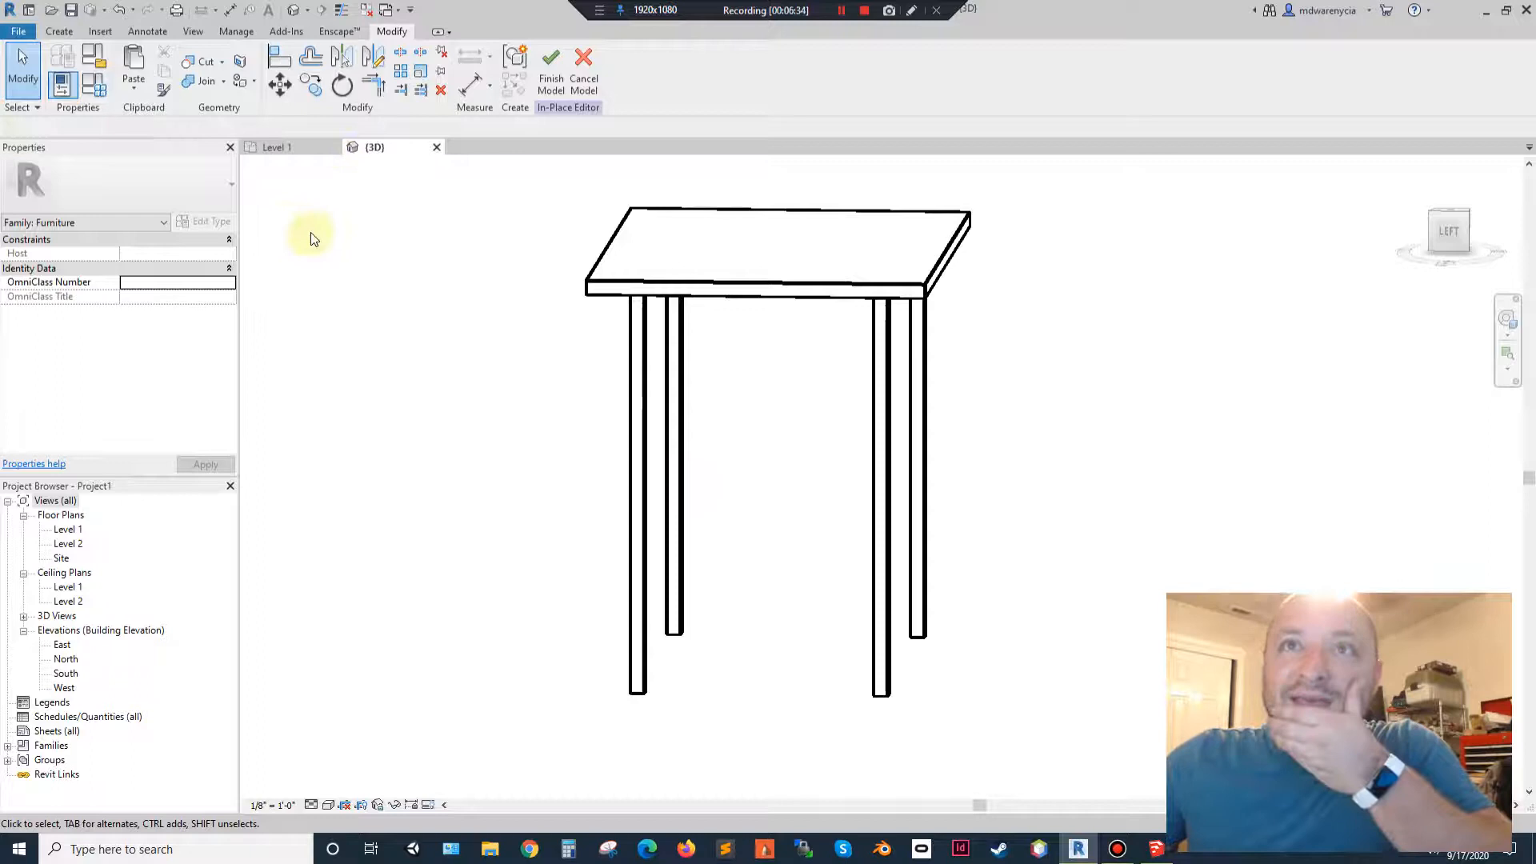
click(53, 30)
click(140, 64)
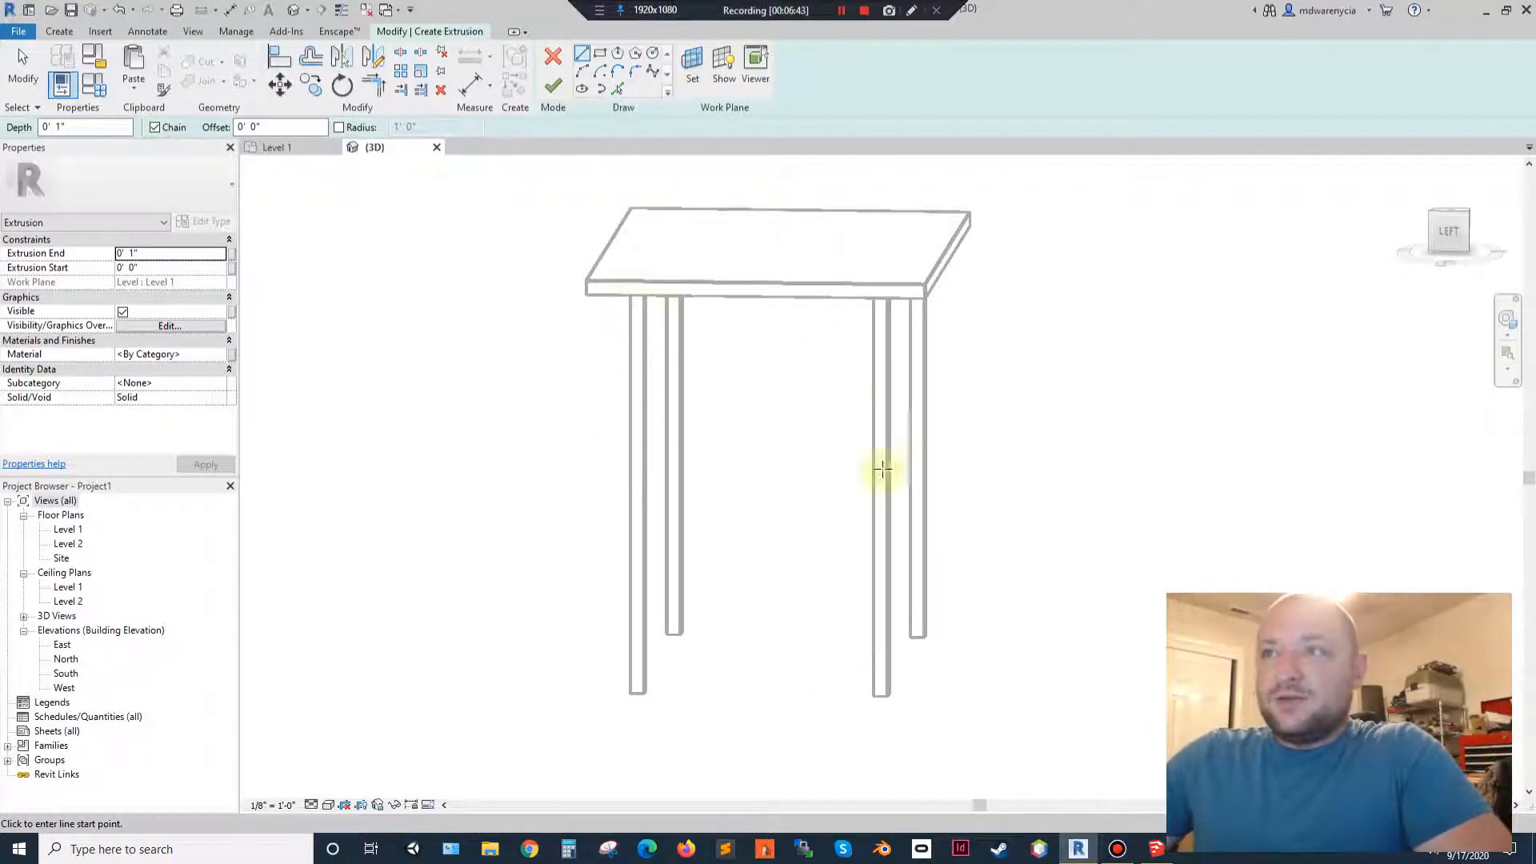
click(693, 72)
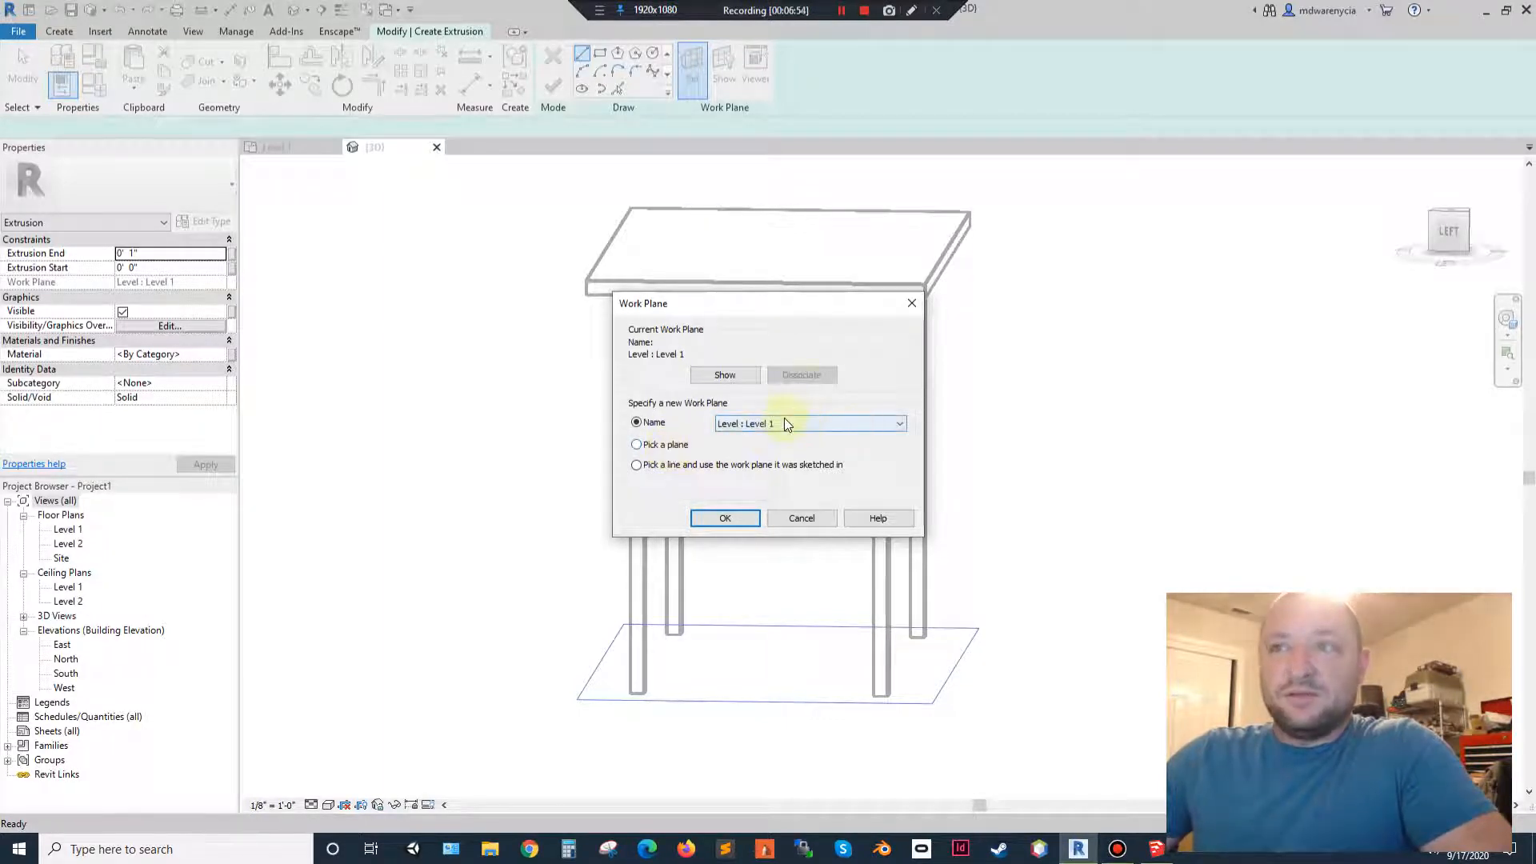
click(678, 444)
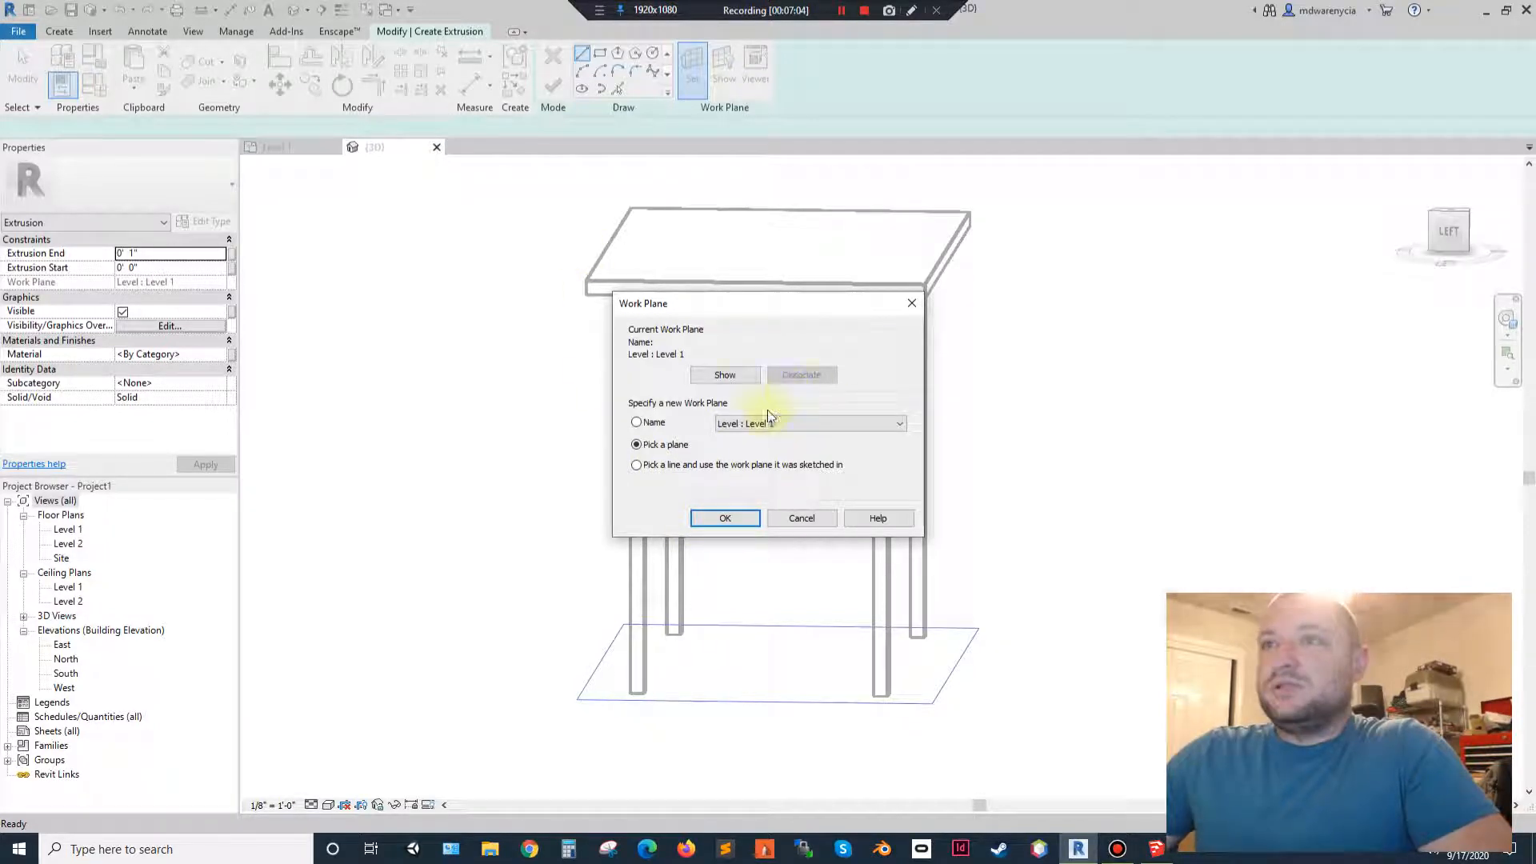
click(718, 511)
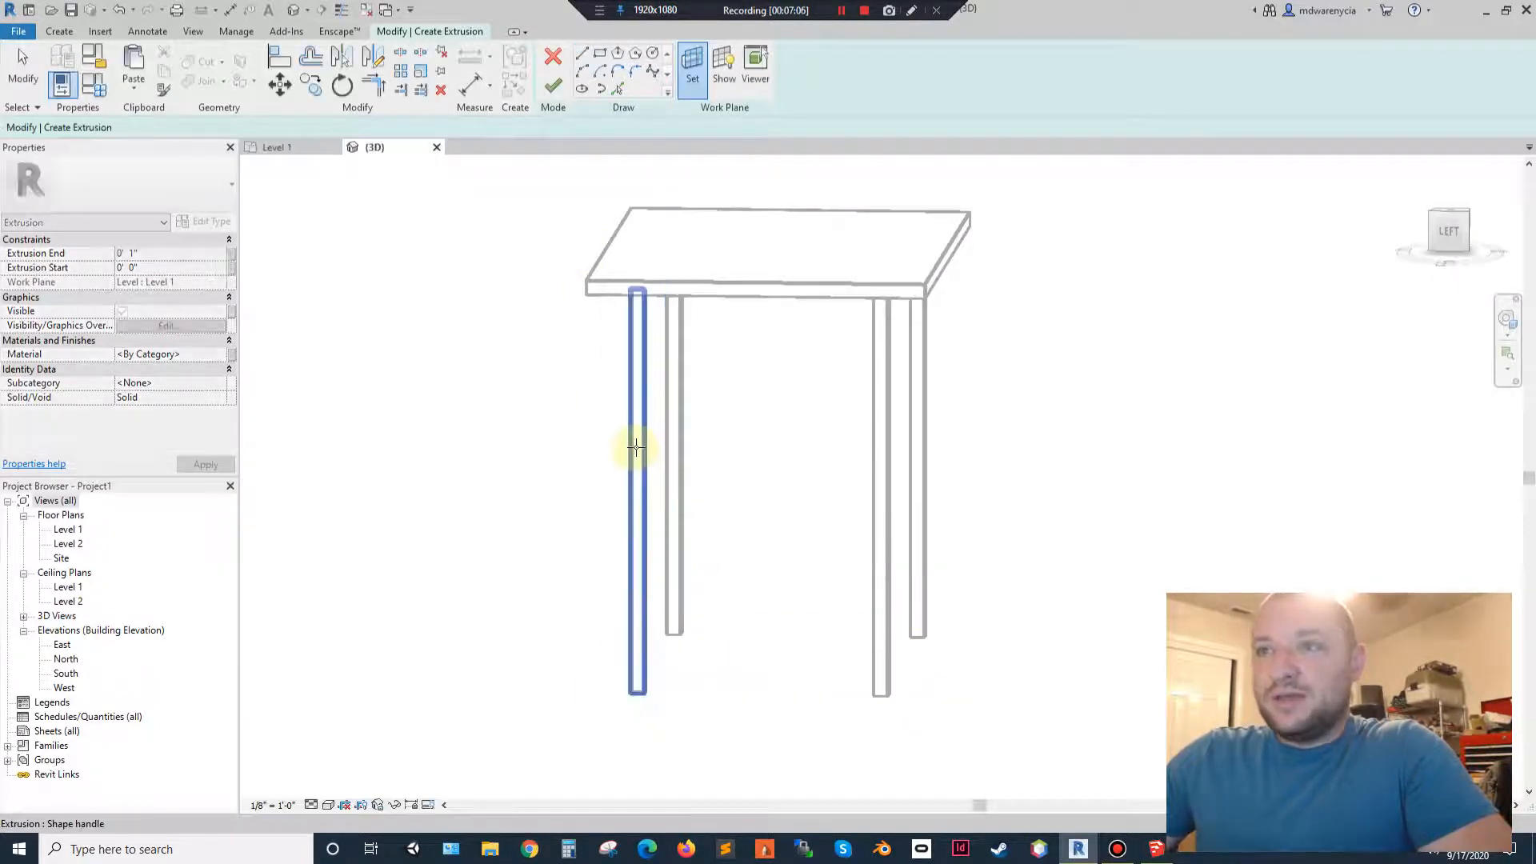
shift+middle_drag(766, 531, 627, 572)
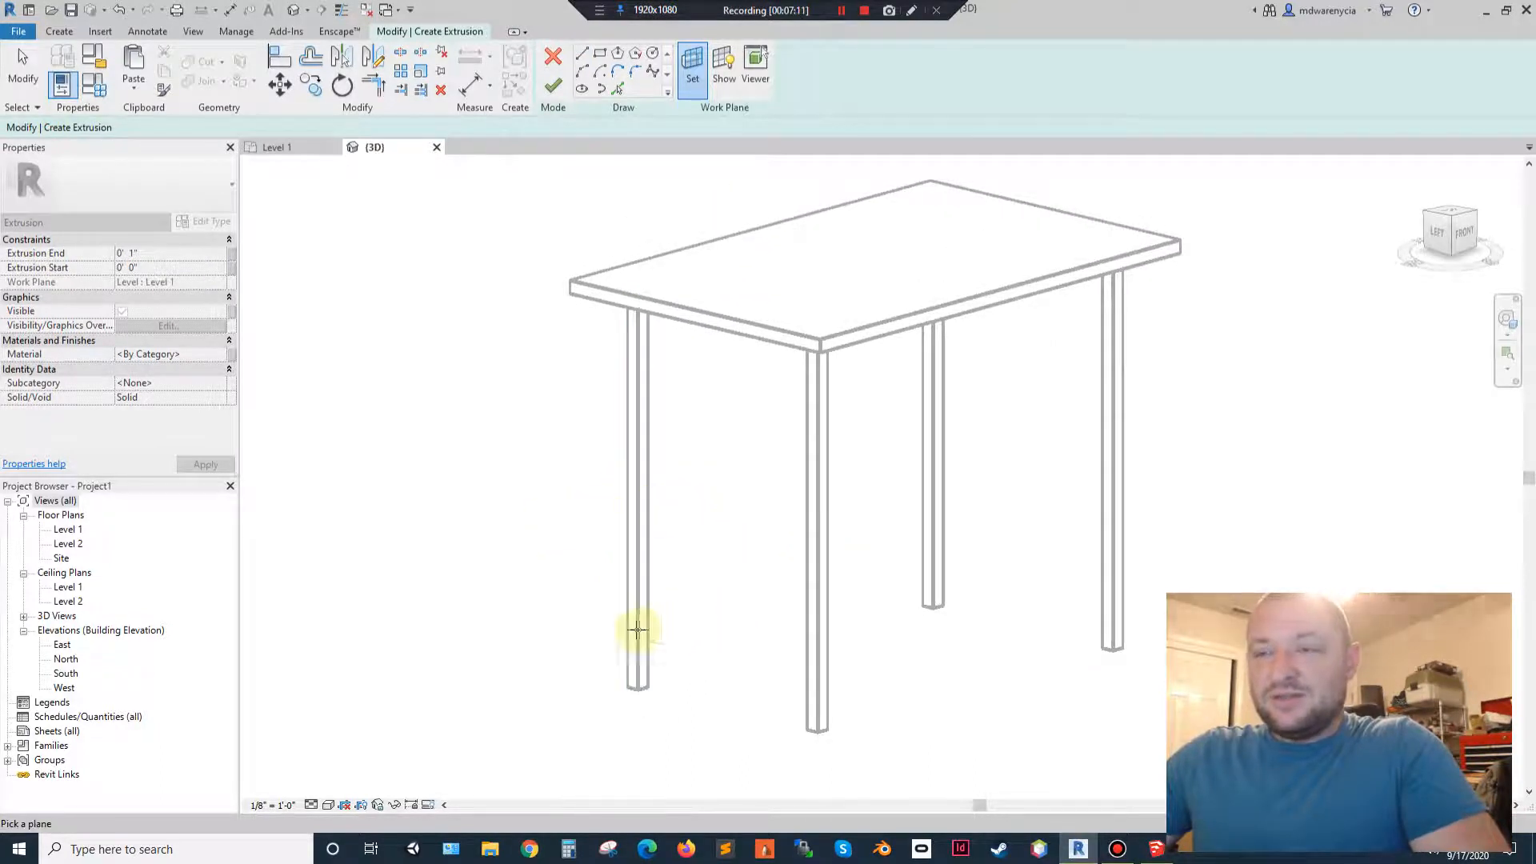
scroll(632, 640, up, 1)
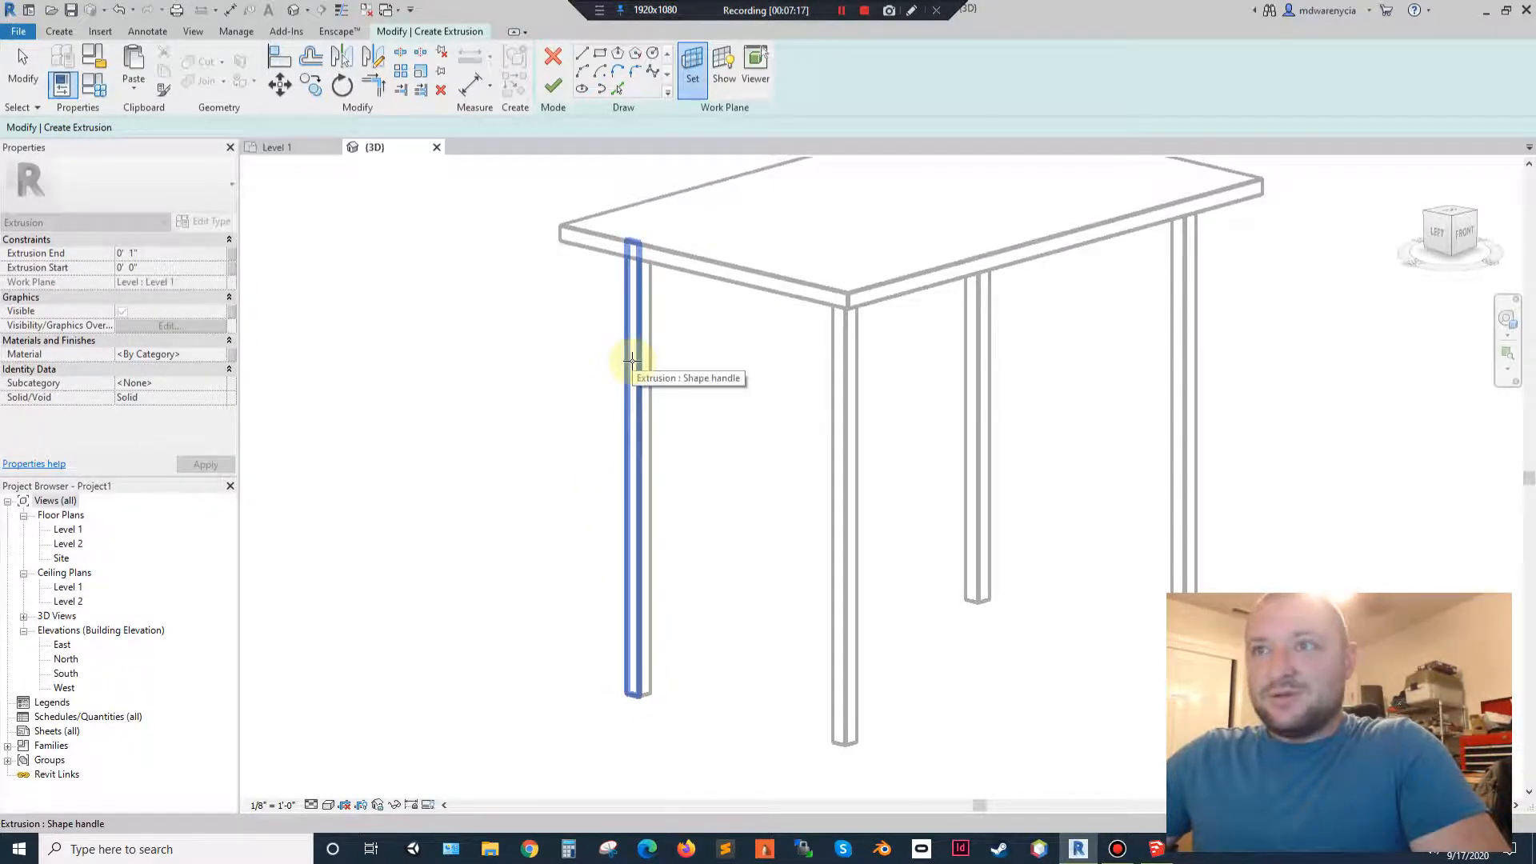
click(632, 362)
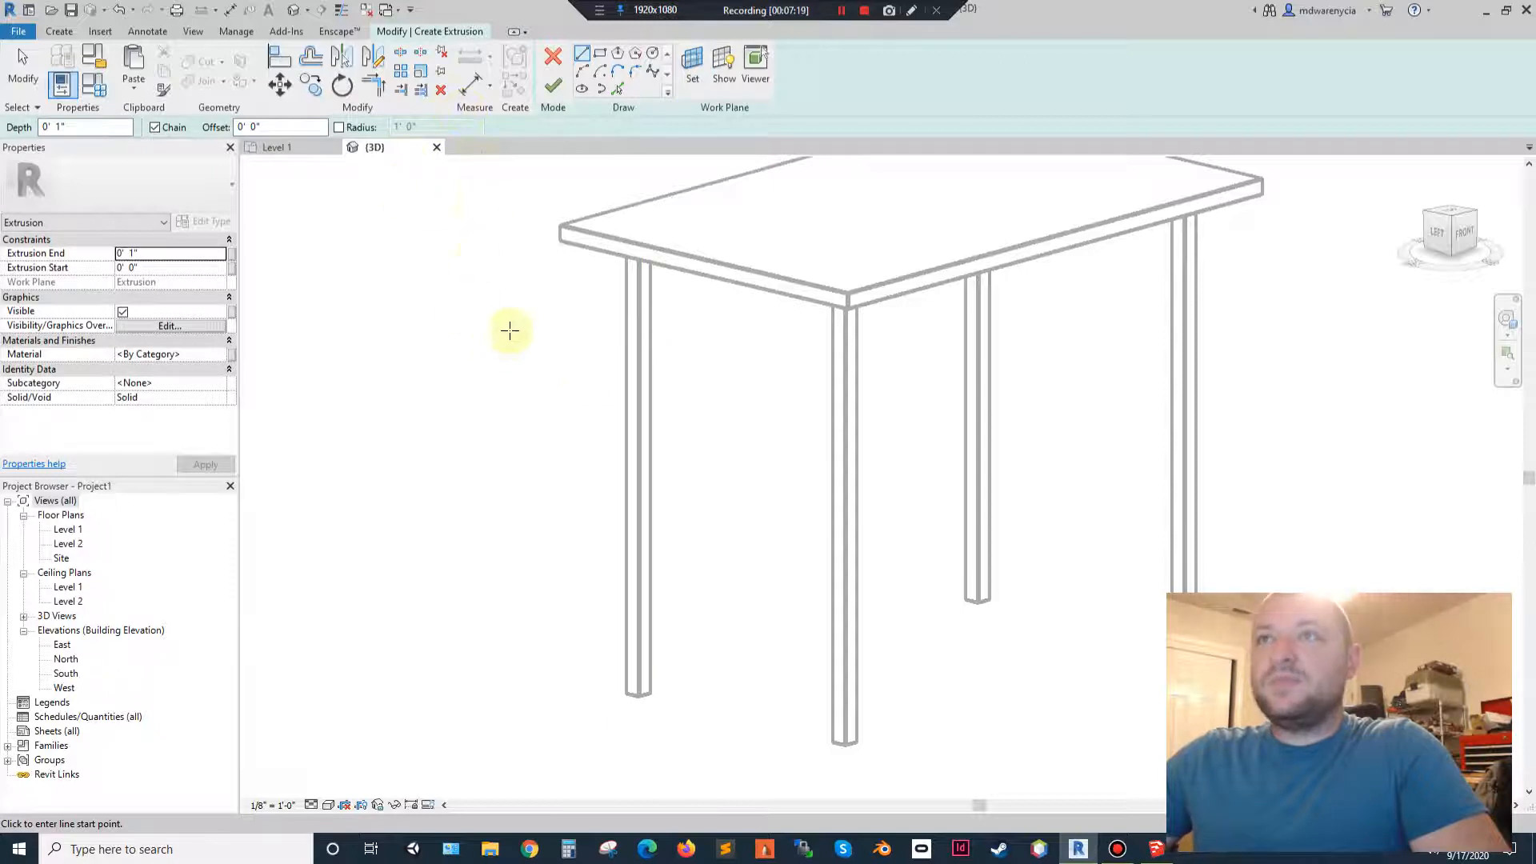
In the left view, sketch two rail rectangles between the legs, one directly under the tabletop and one lower down.
click(1436, 234)
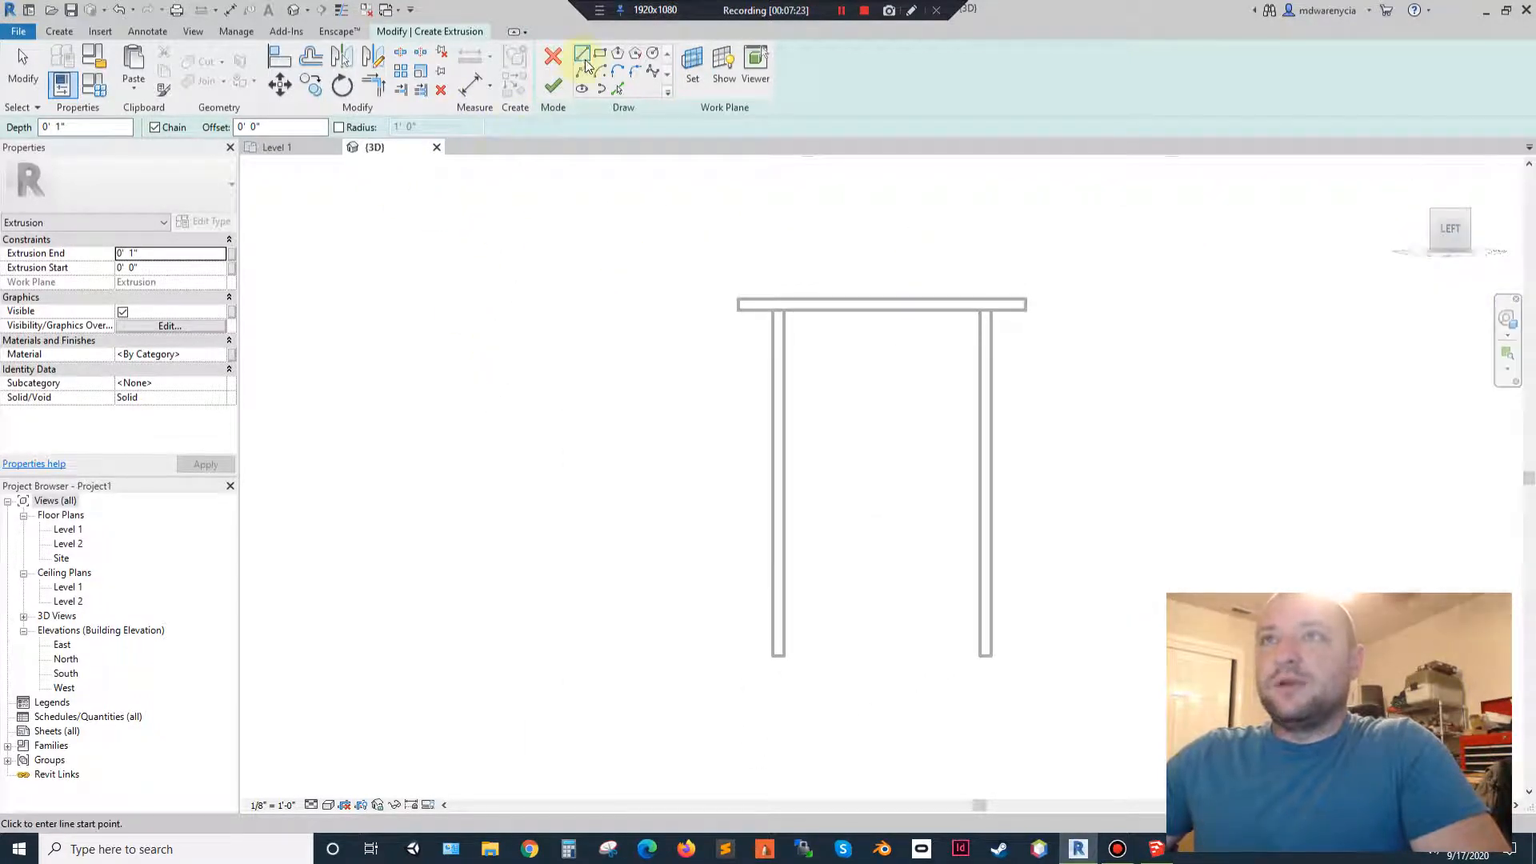
scroll(823, 476, up, 2)
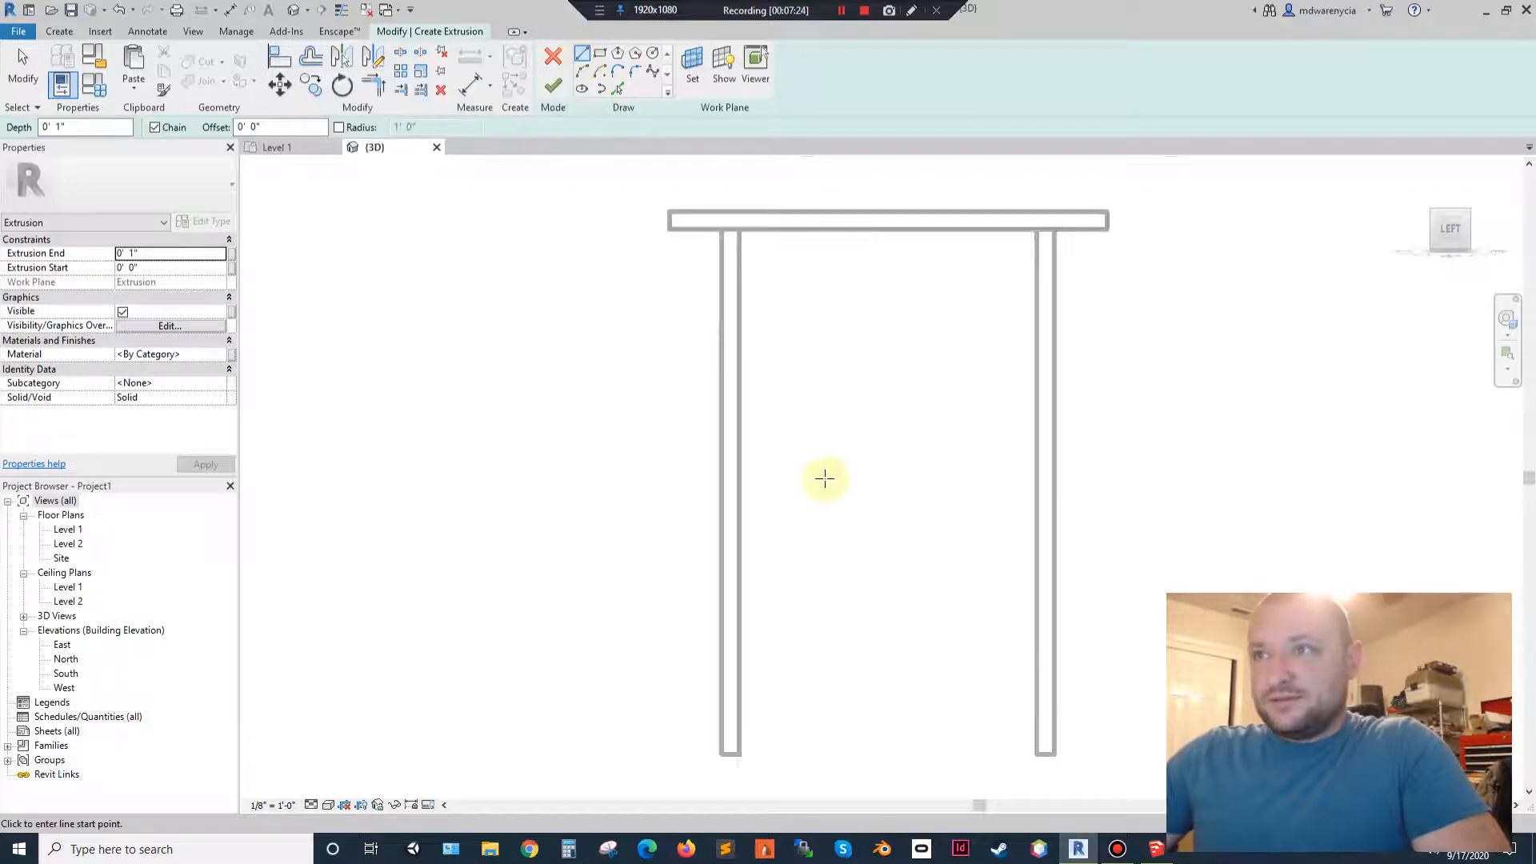
click(600, 54)
click(734, 225)
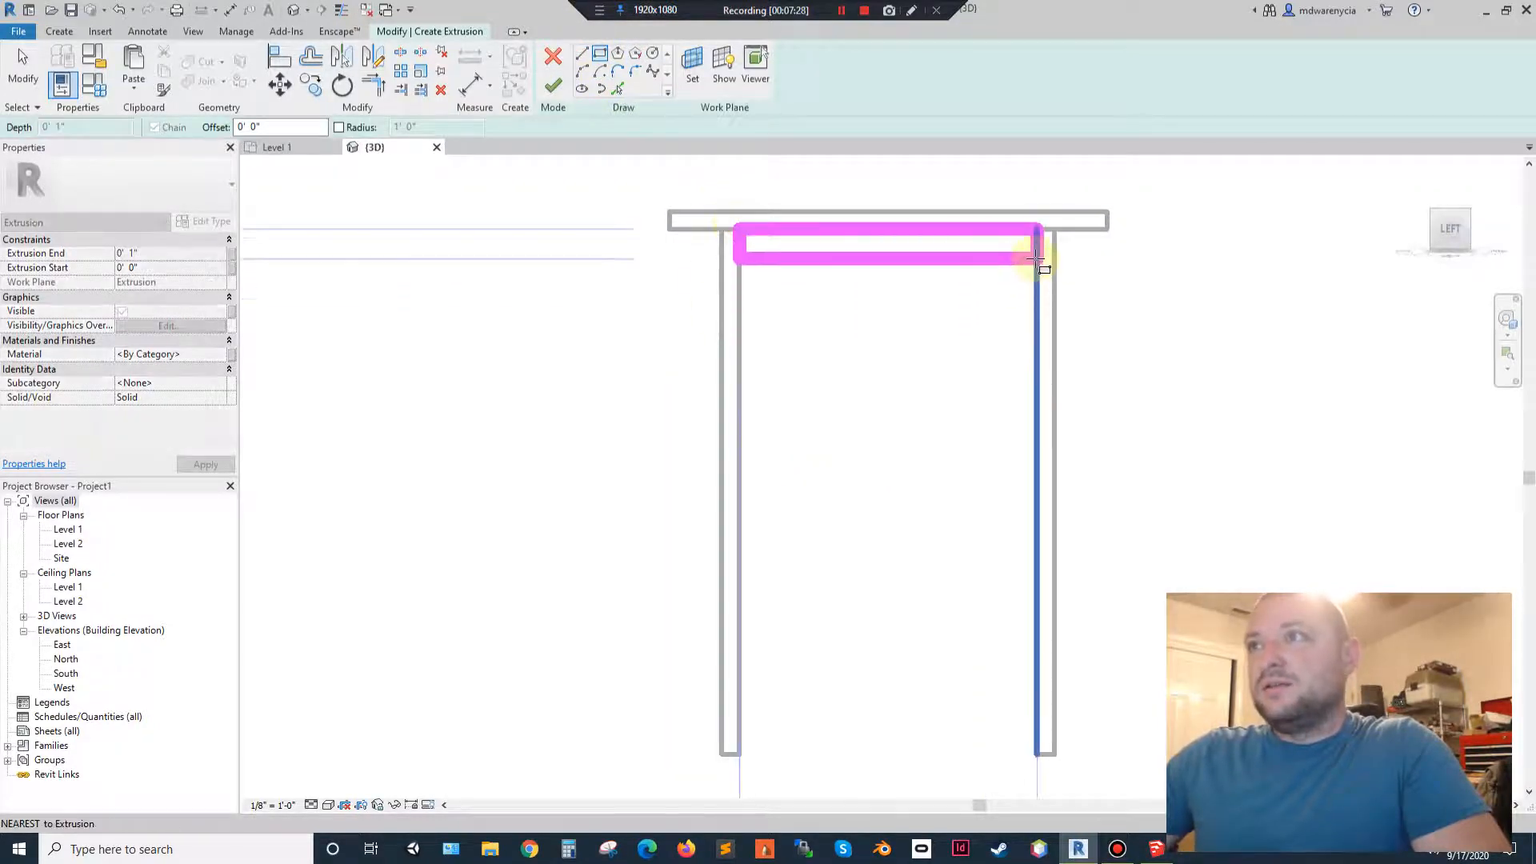
click(1036, 257)
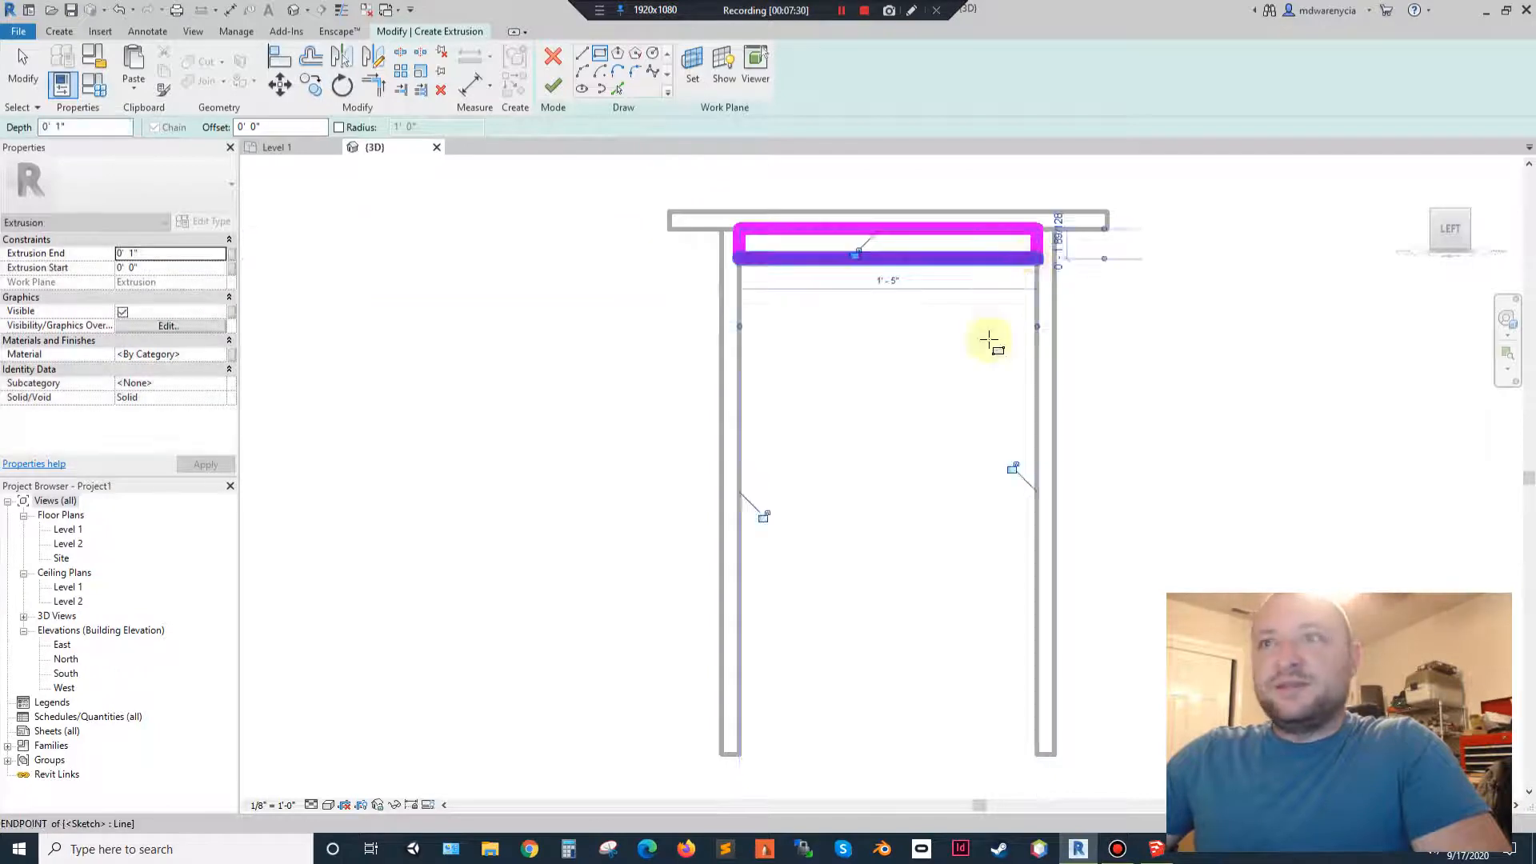
click(738, 565)
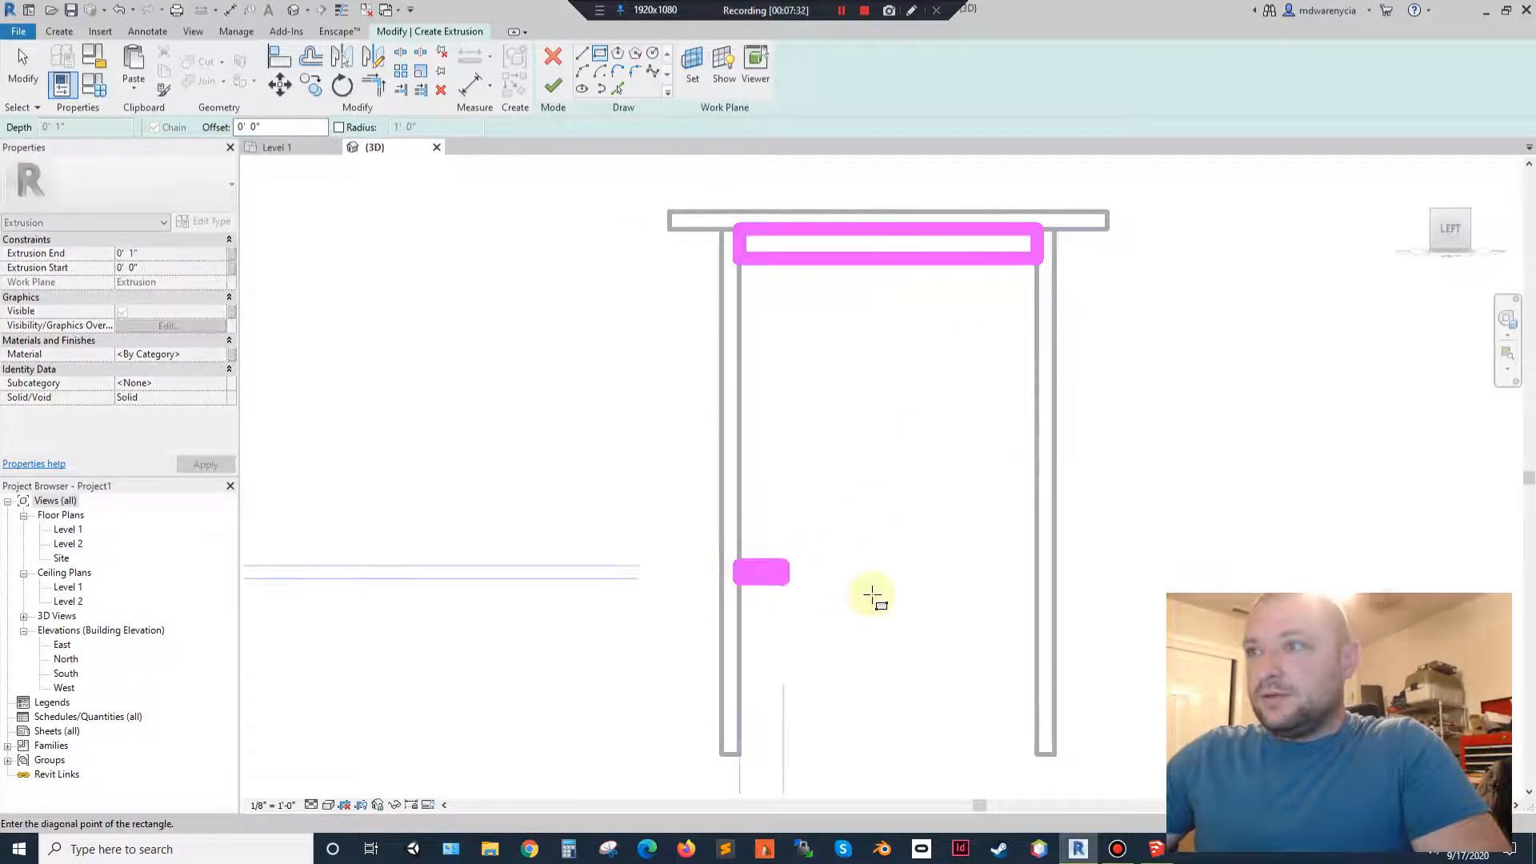
click(1037, 589)
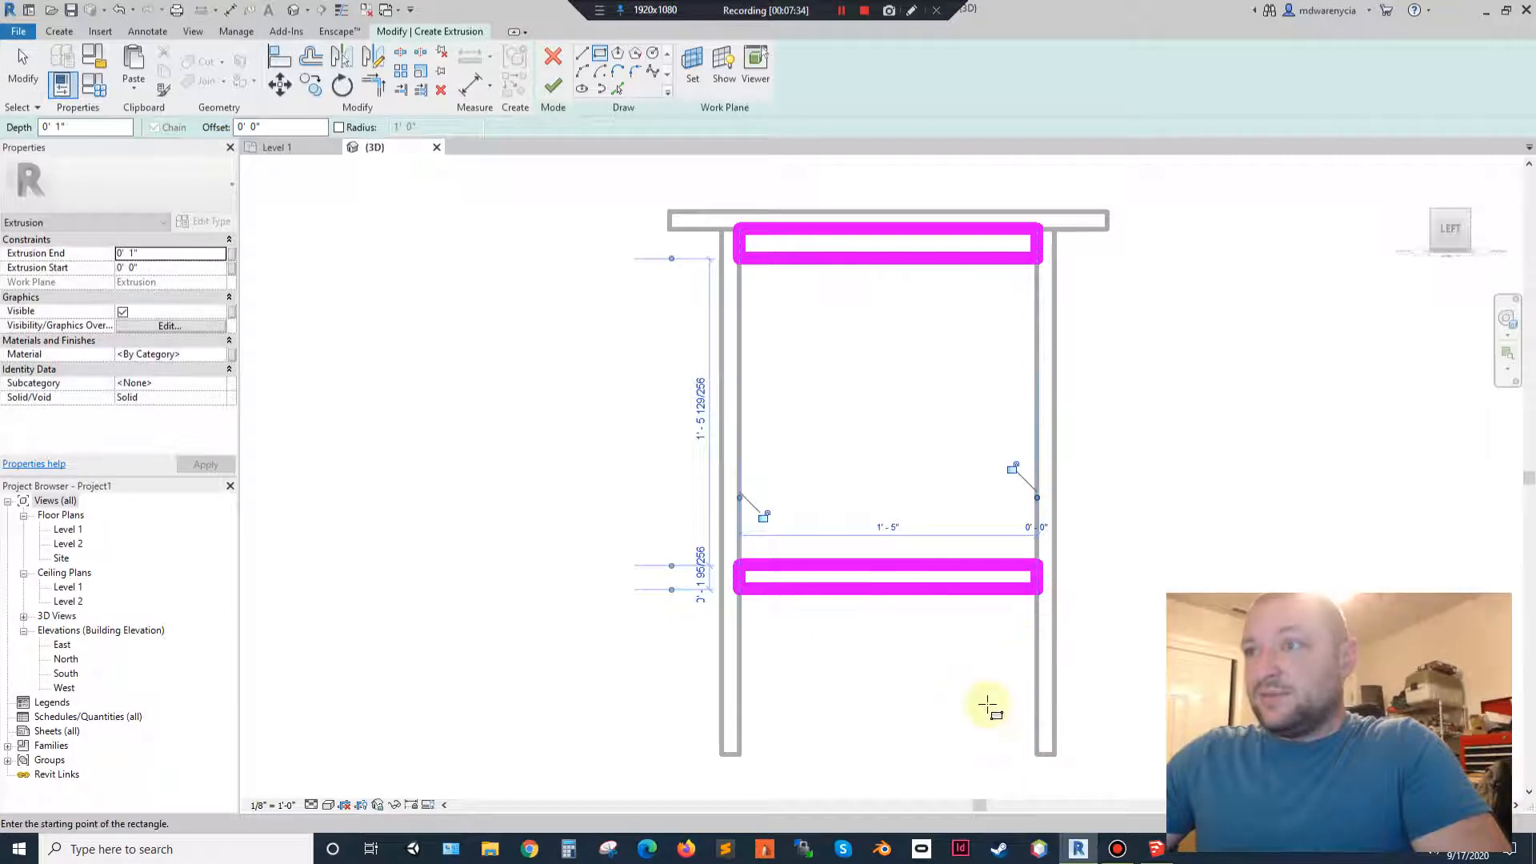
Set the lower rail rectangle's height to 1".
click(703, 576)
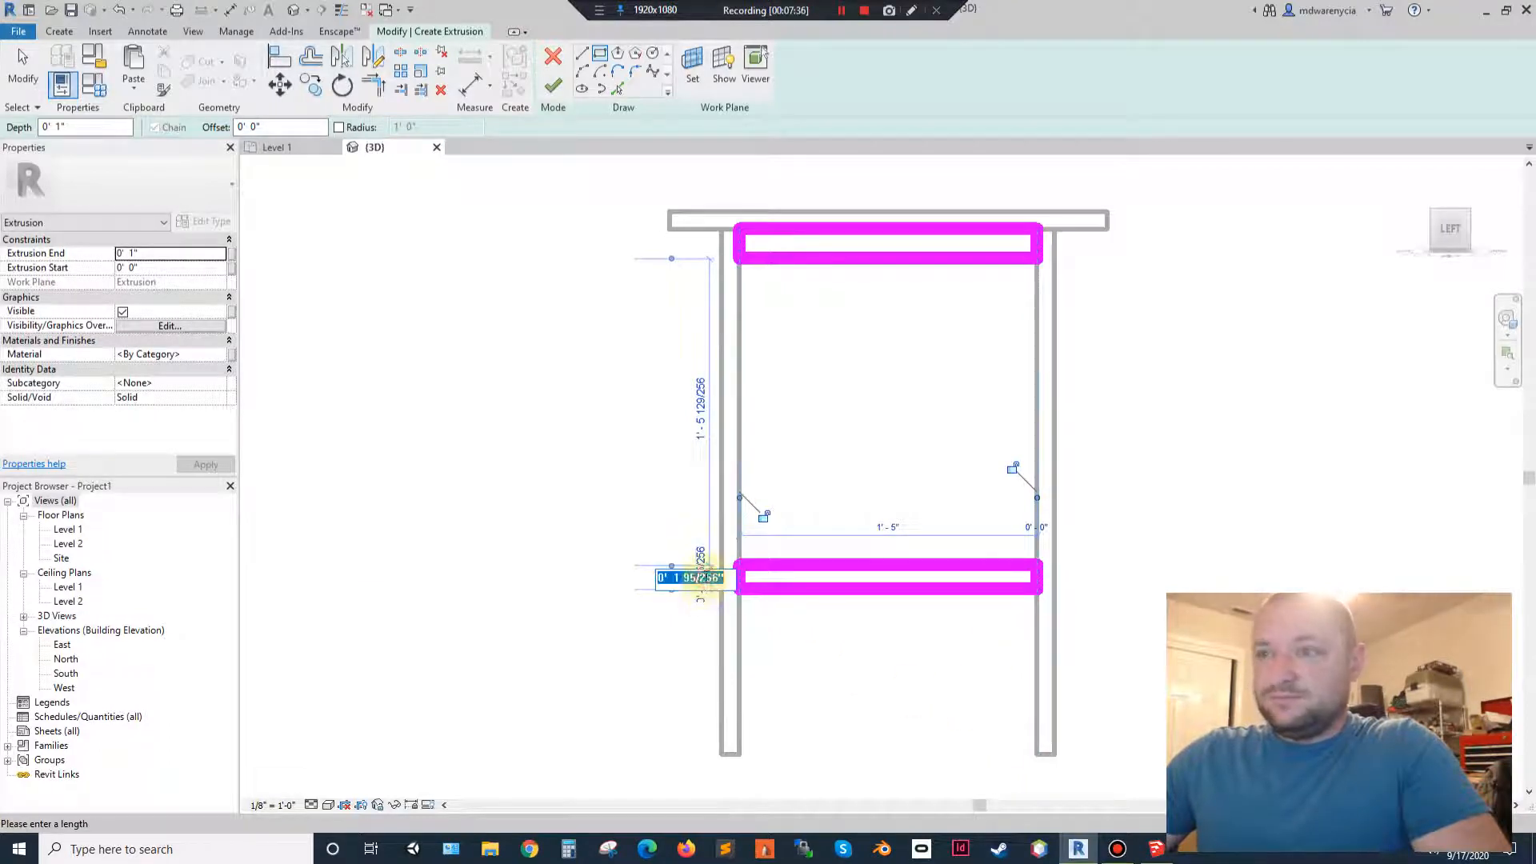
text(1")
key(Return)
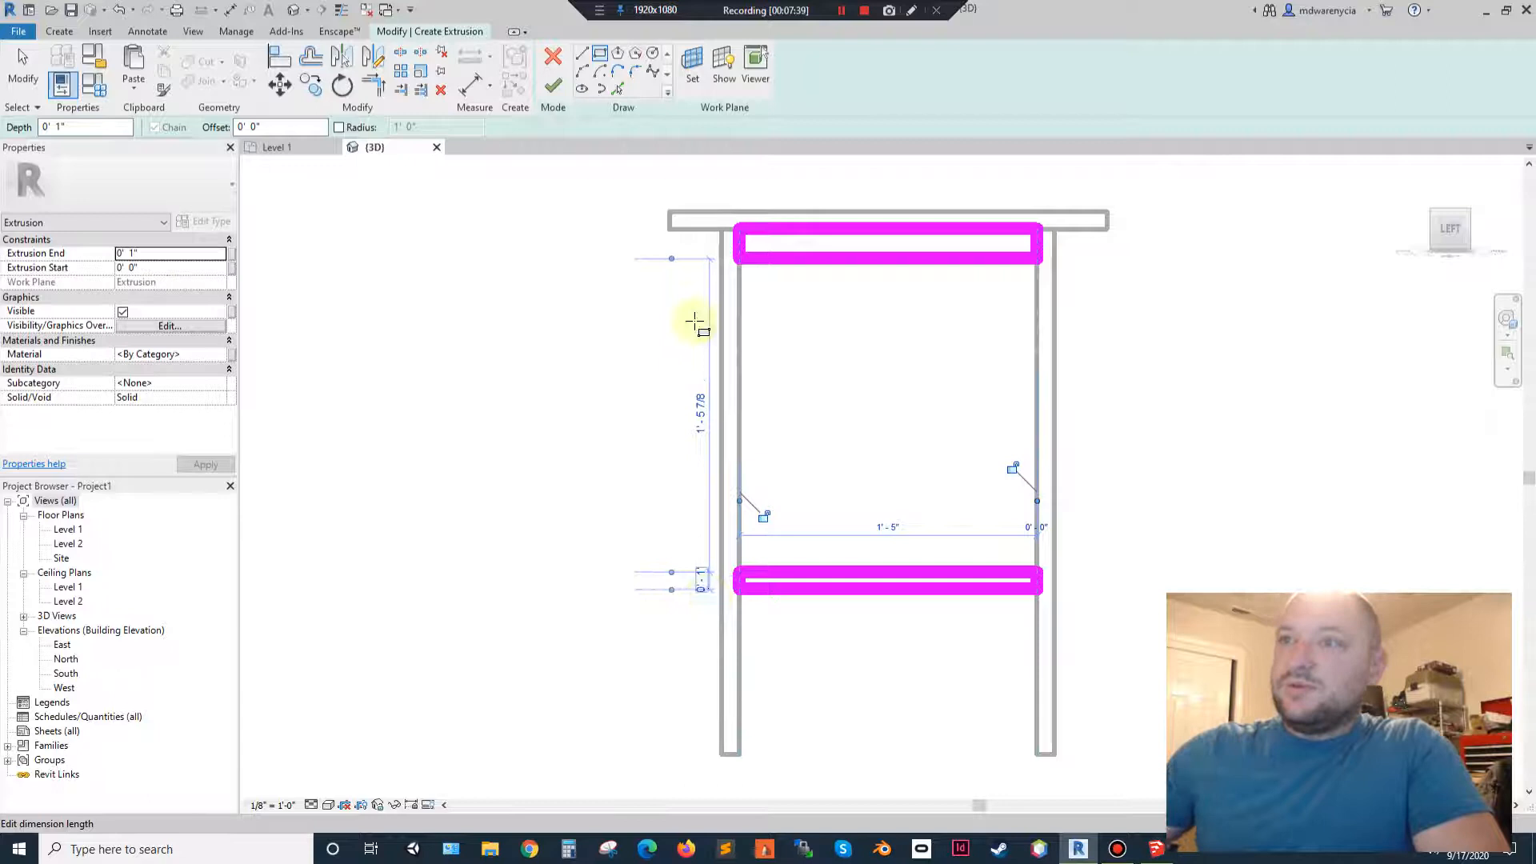
key(Escape)
key(Escape)
Set the upper rail rectangle's height to 1" and finish the extrusion sketch.
click(792, 258)
click(1060, 241)
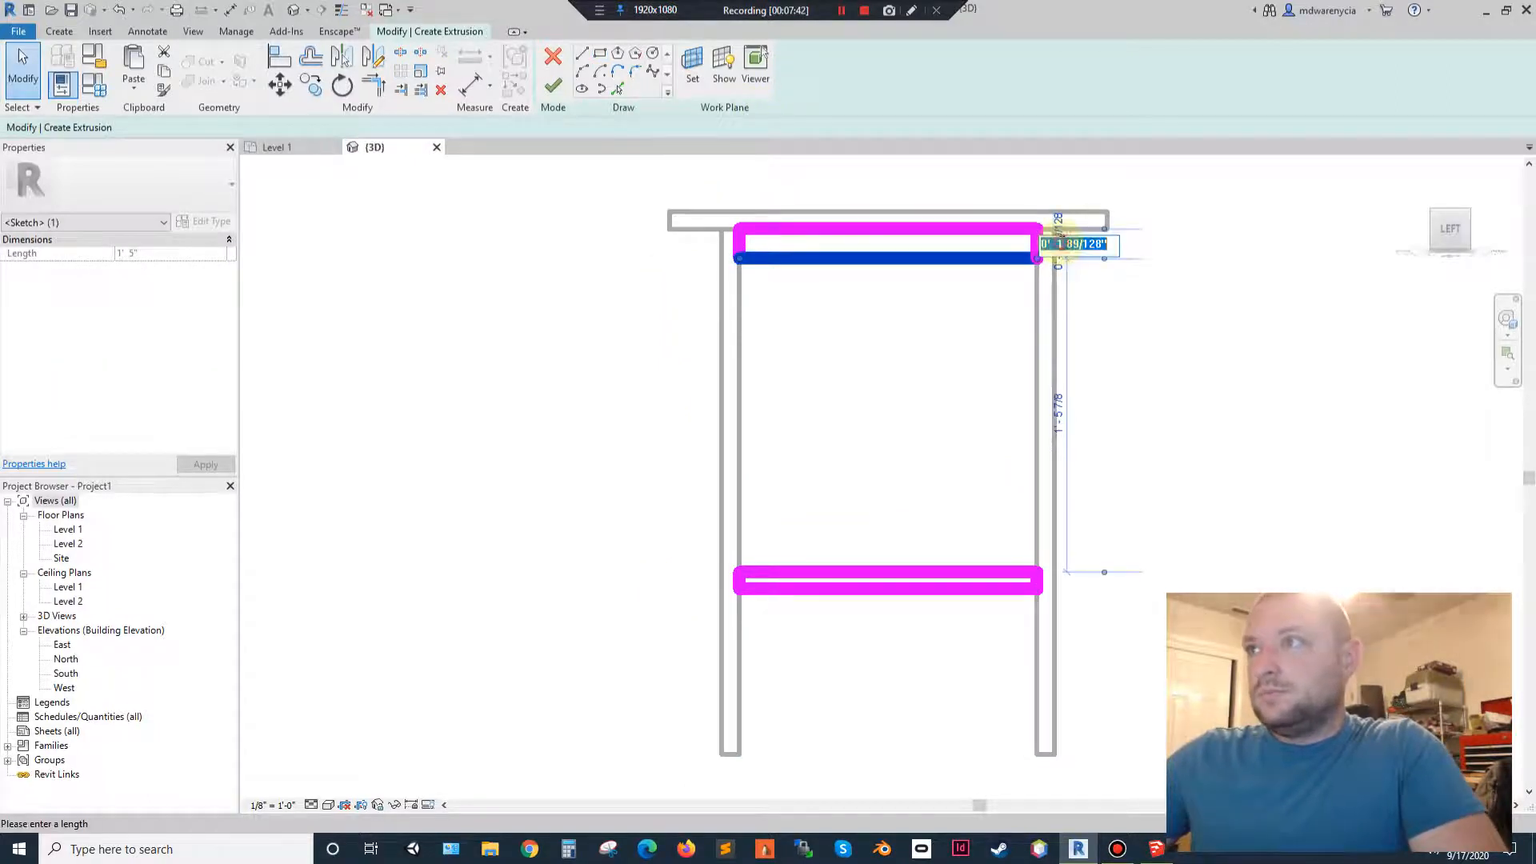
text(1")
key(Return)
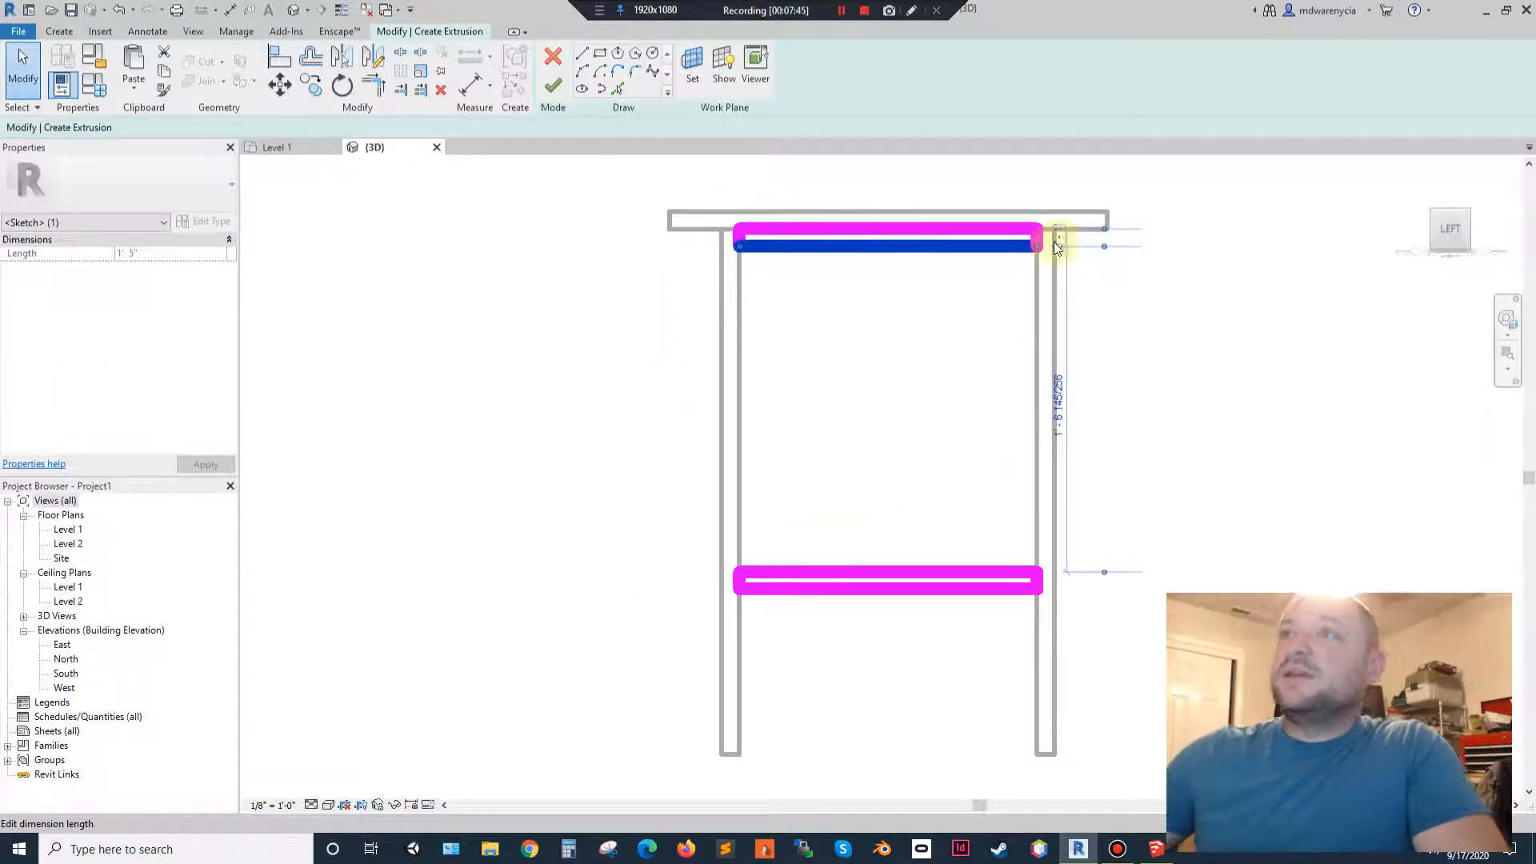
click(980, 361)
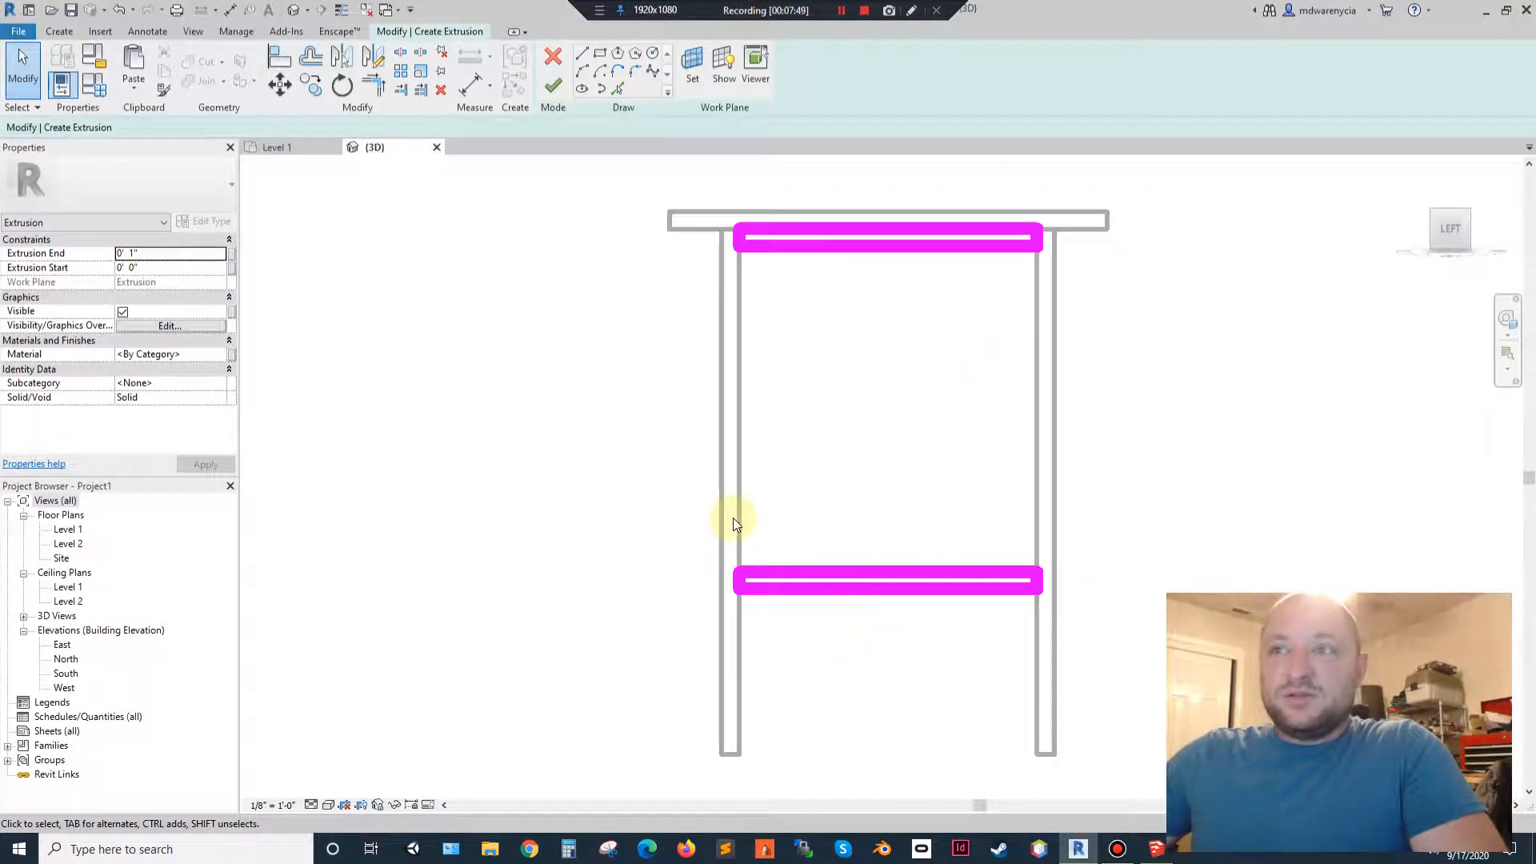
click(554, 84)
Reverse the side rails' extrusion so they sit between the legs, with extrusion start -1" and extrusion end 0".
mouse_move(576, 559)
shift+middle_down()
mouse_move(720, 428)
mouse_move(496, 508)
shift+middle_up()
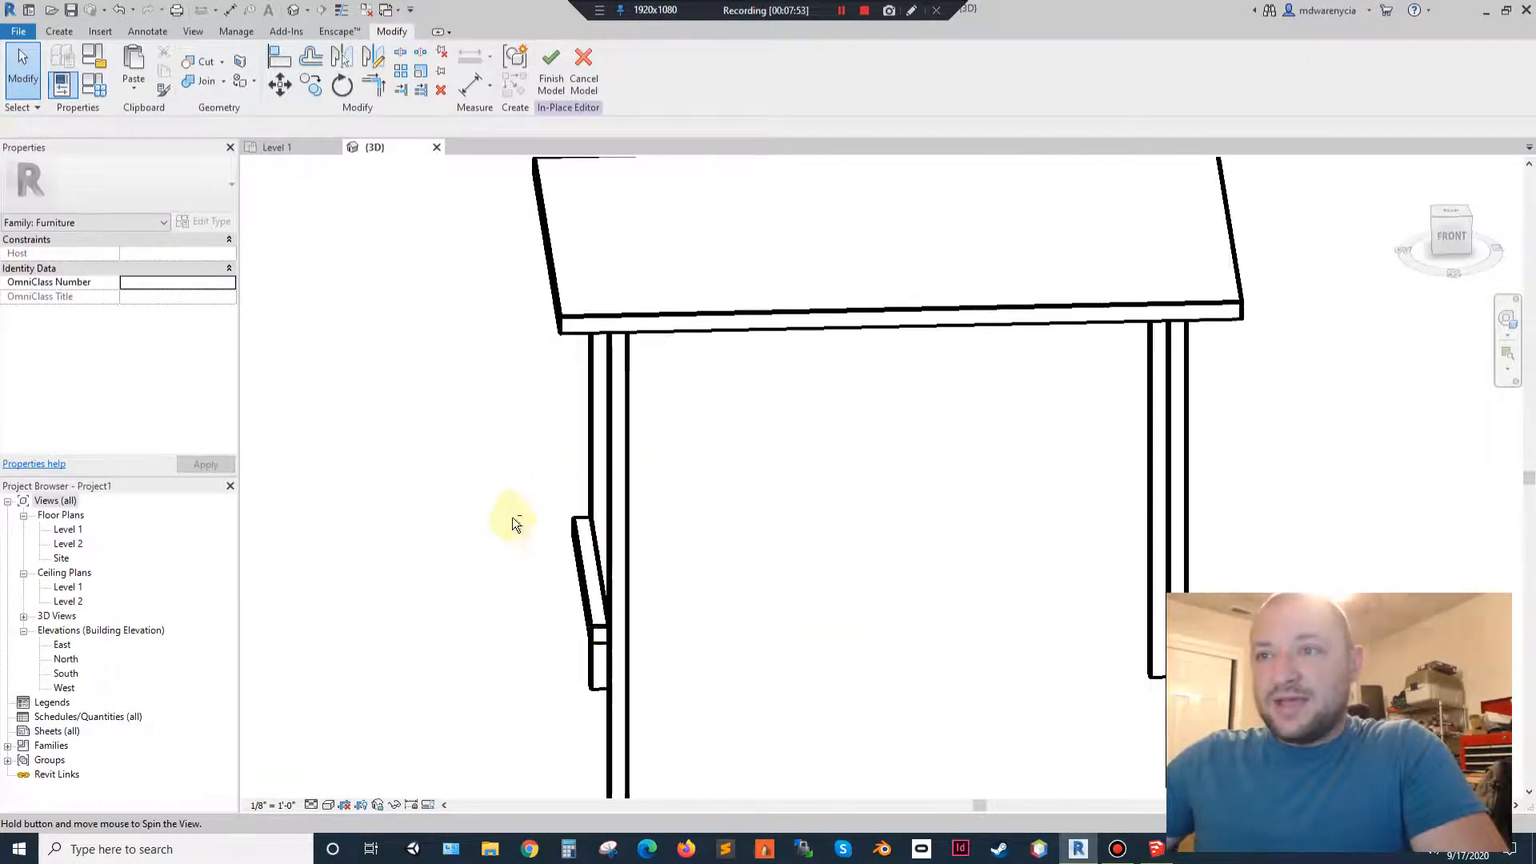
click(597, 628)
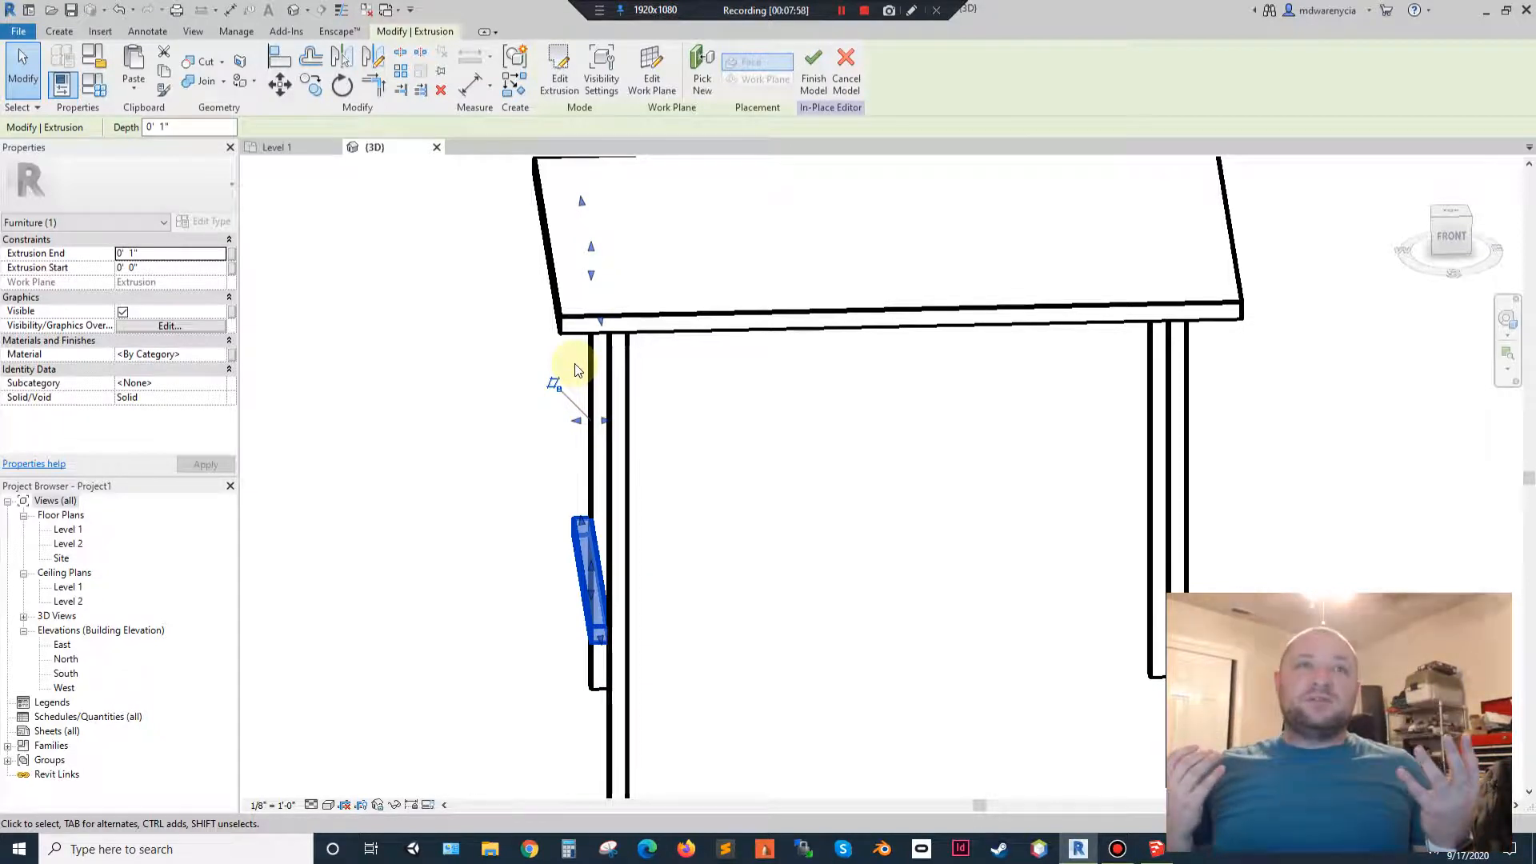
click(162, 257)
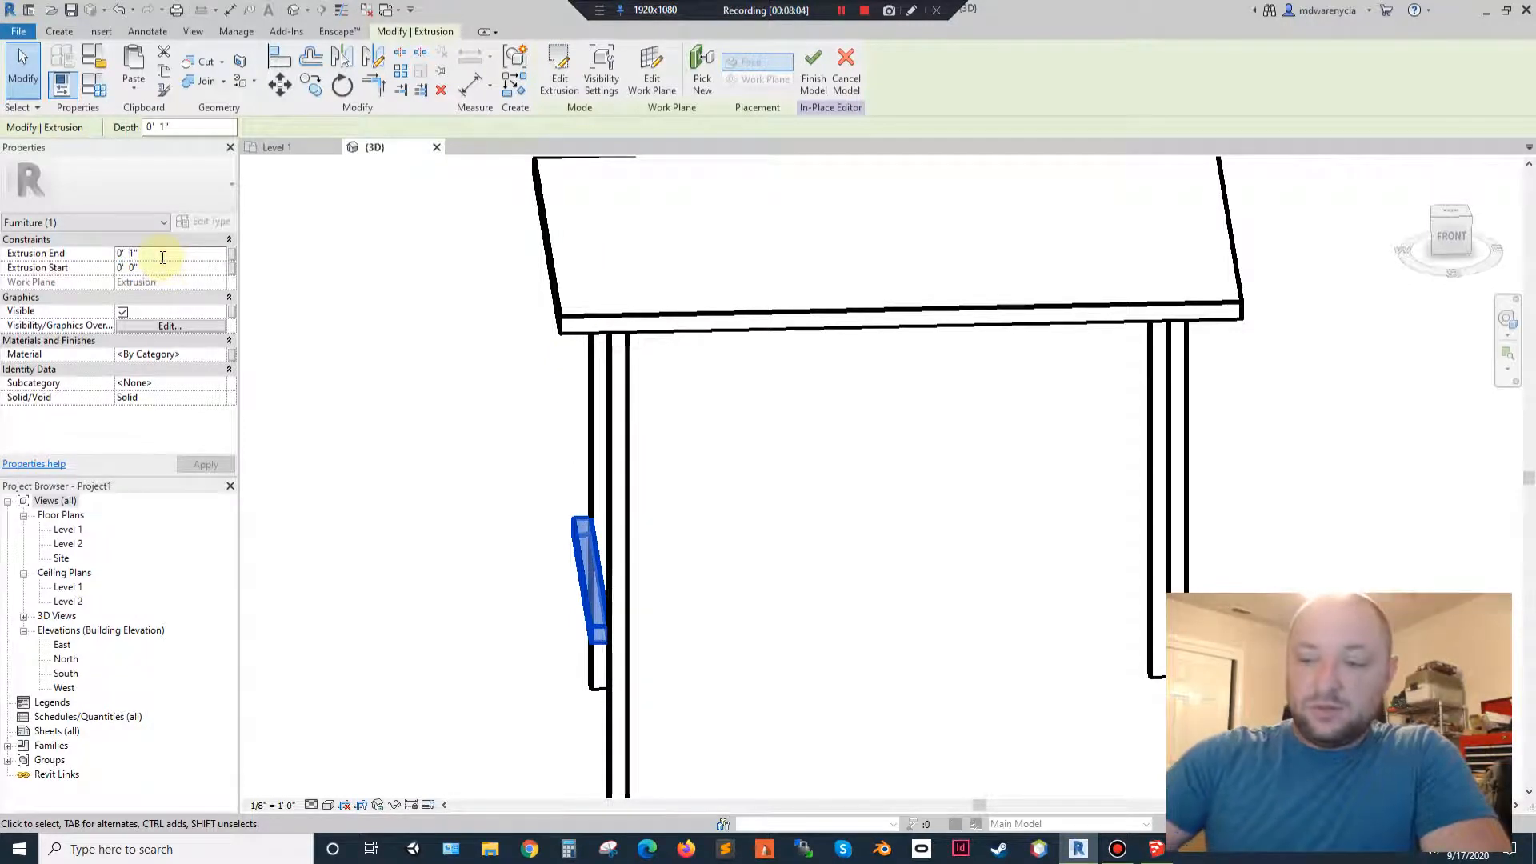
key(Return)
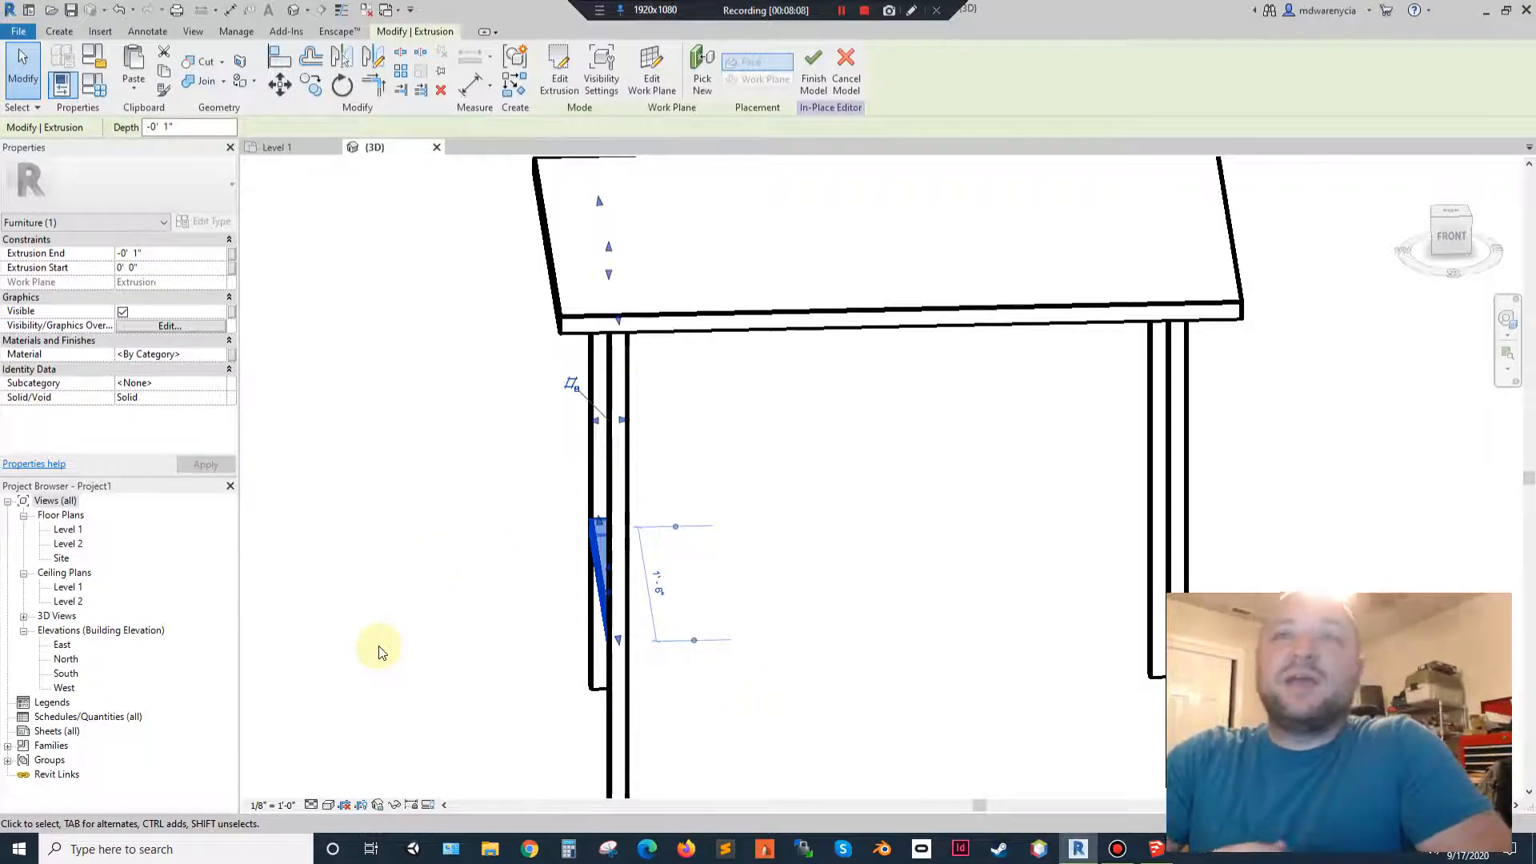
click(153, 268)
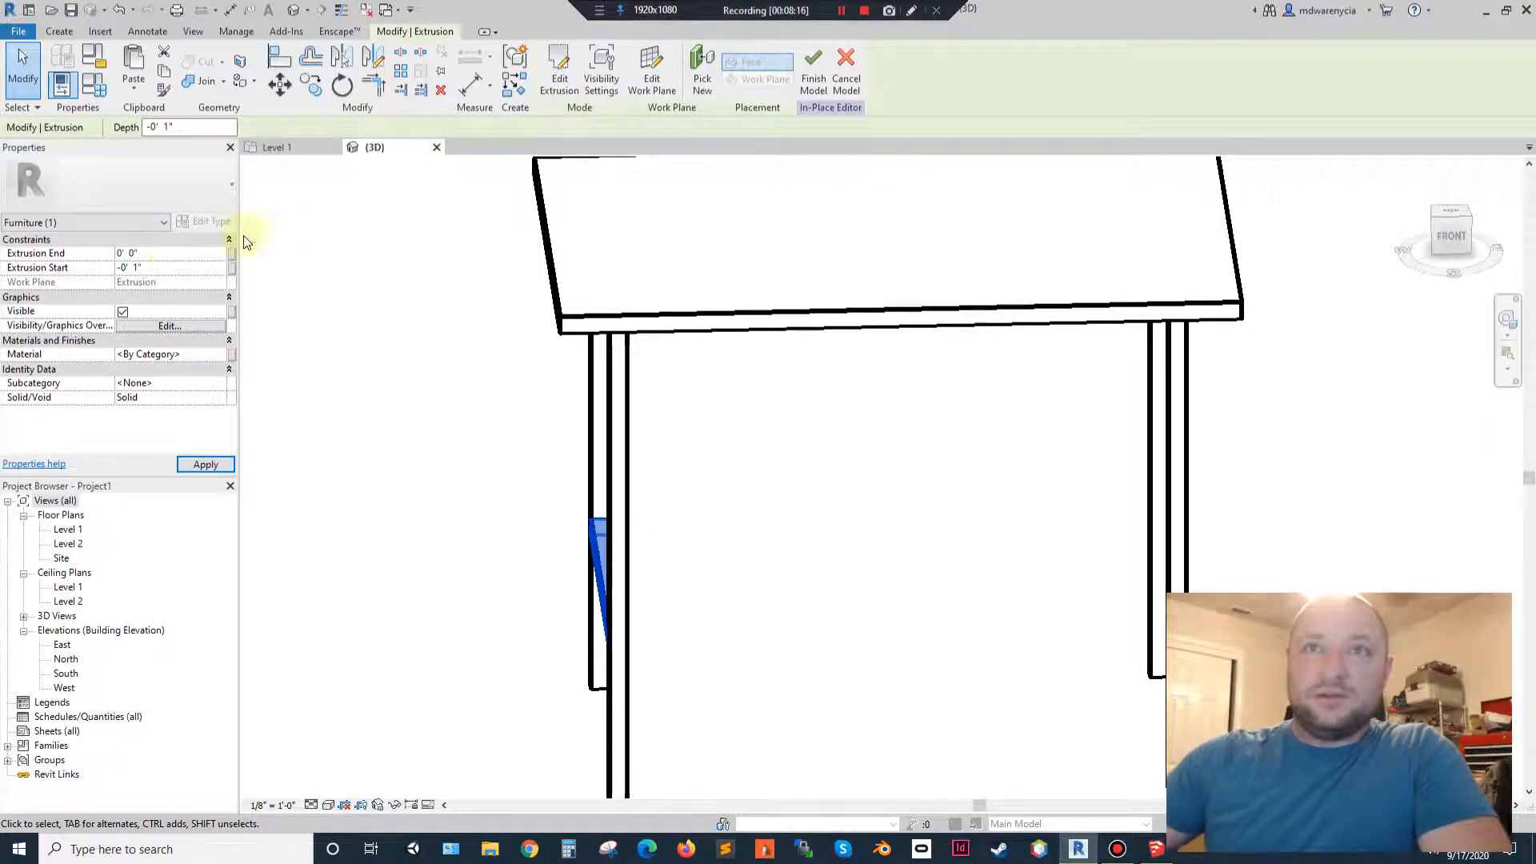
click(952, 699)
Copy the pair of side rails in the front view and place the copy between the legs at the table's opposite end.
shift+middle_drag(541, 657, 670, 592)
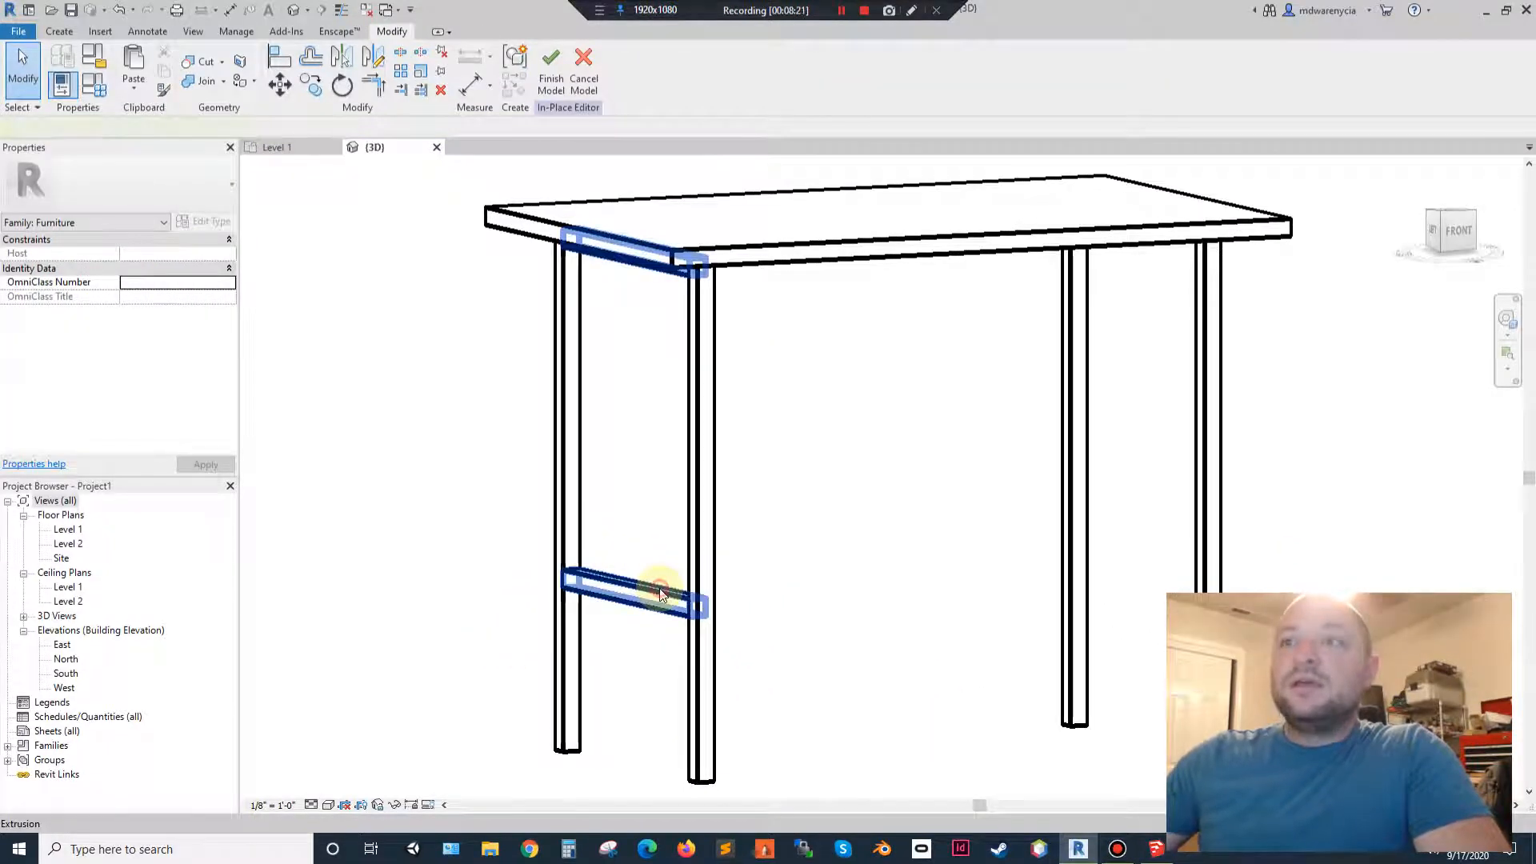
click(660, 594)
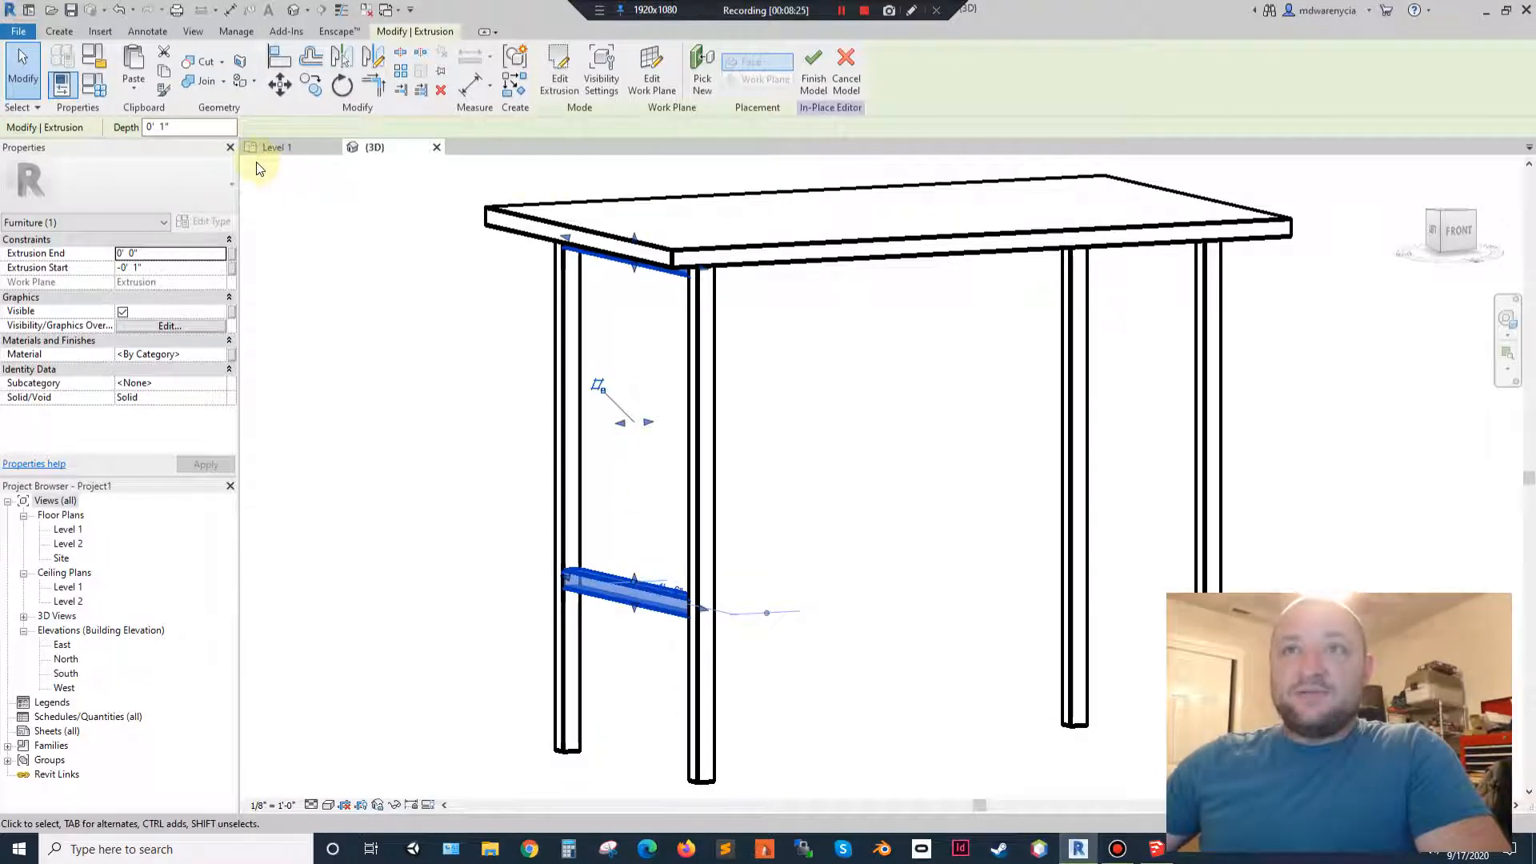
click(272, 147)
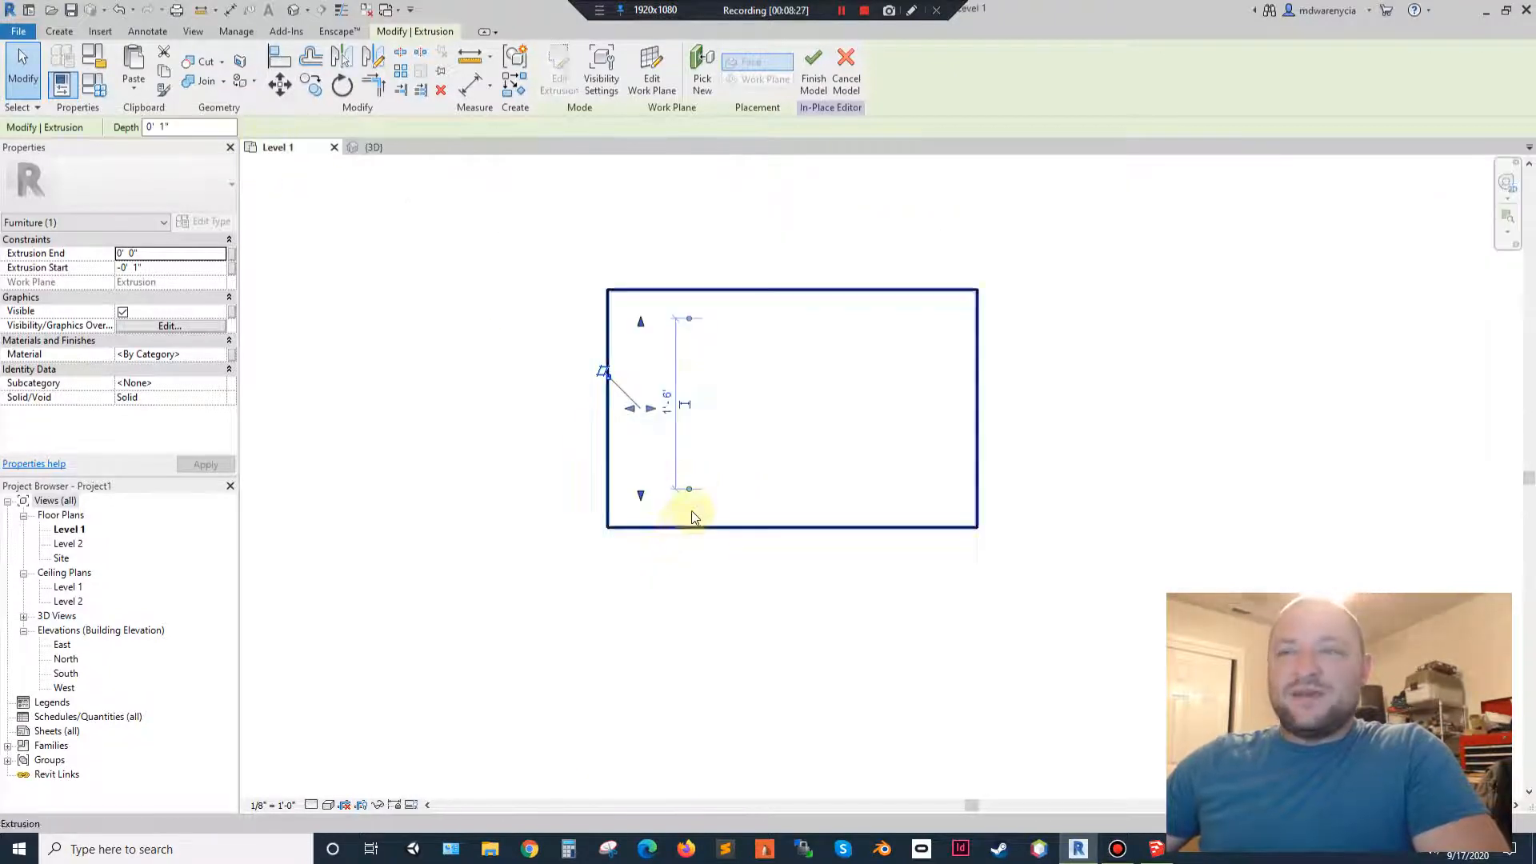
click(403, 147)
click(1457, 232)
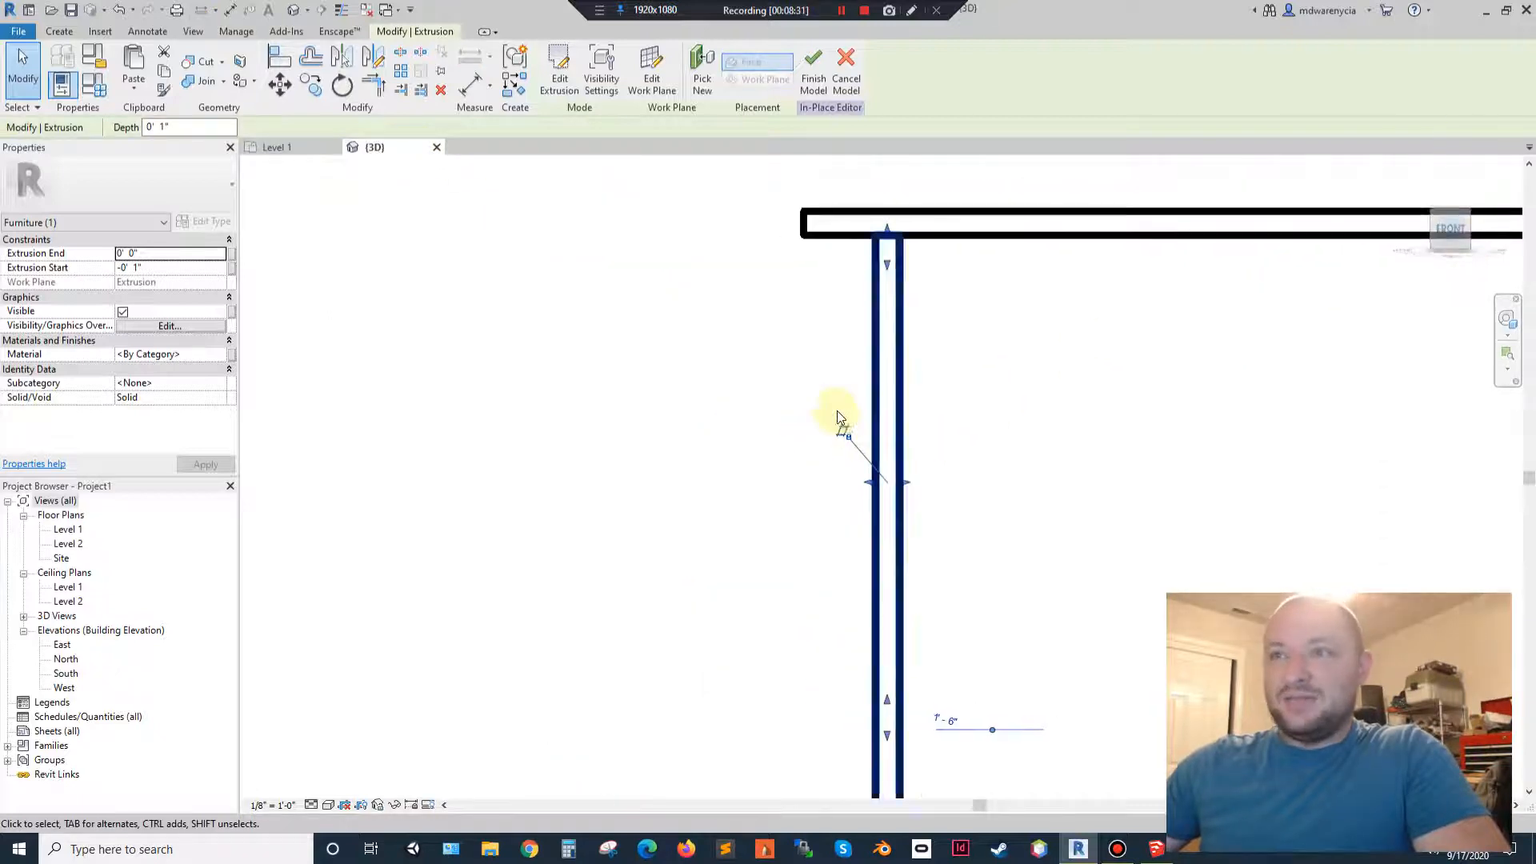
middle_drag(1012, 499, 807, 383)
key(m)
key(v)
click(670, 468)
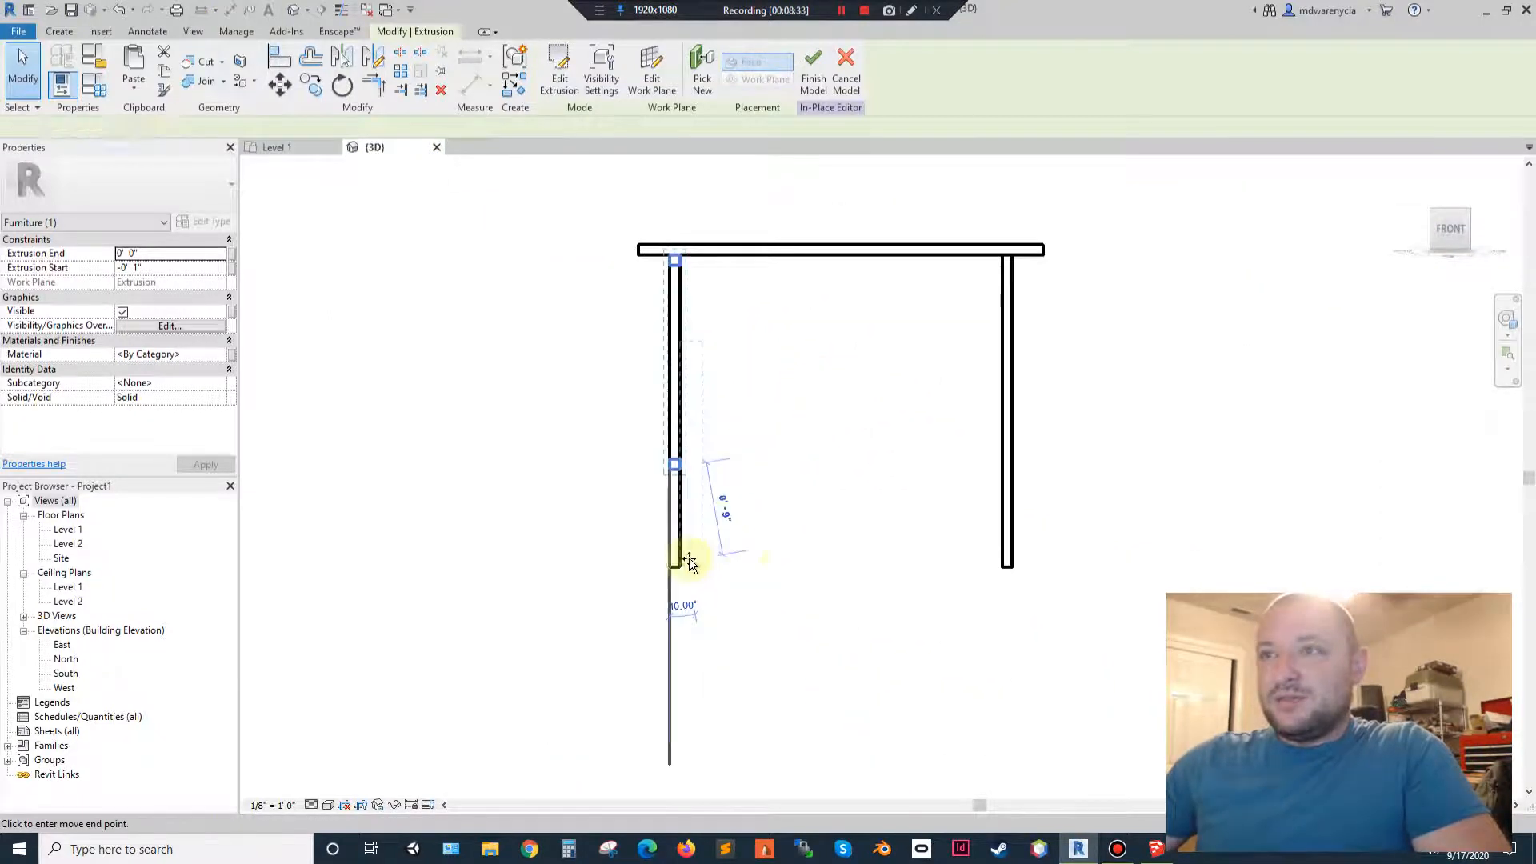
click(992, 469)
key(ctrl+v)
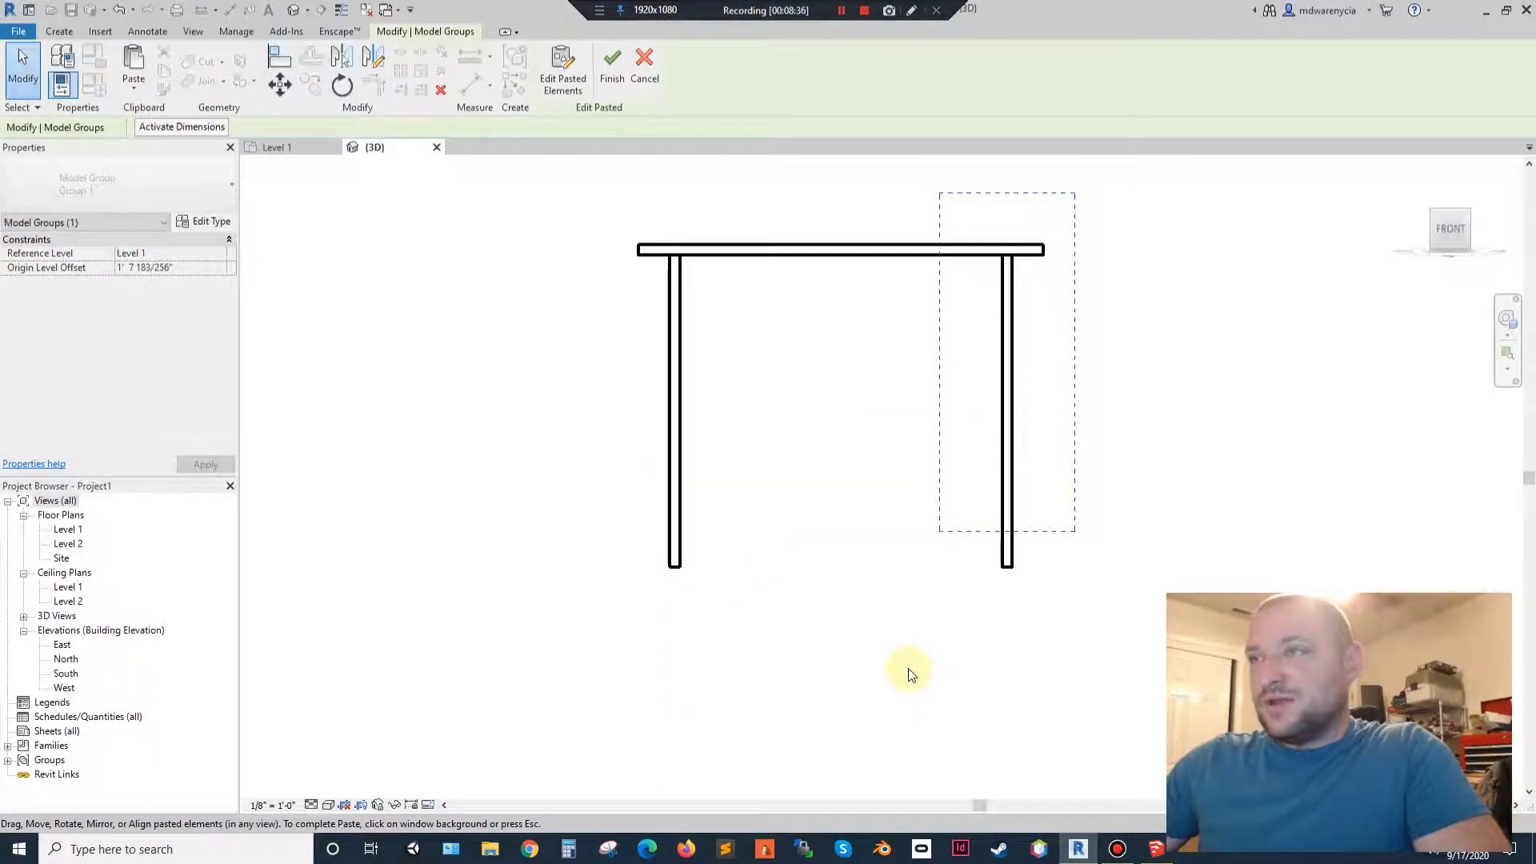
shift+middle_drag(494, 247, 693, 377)
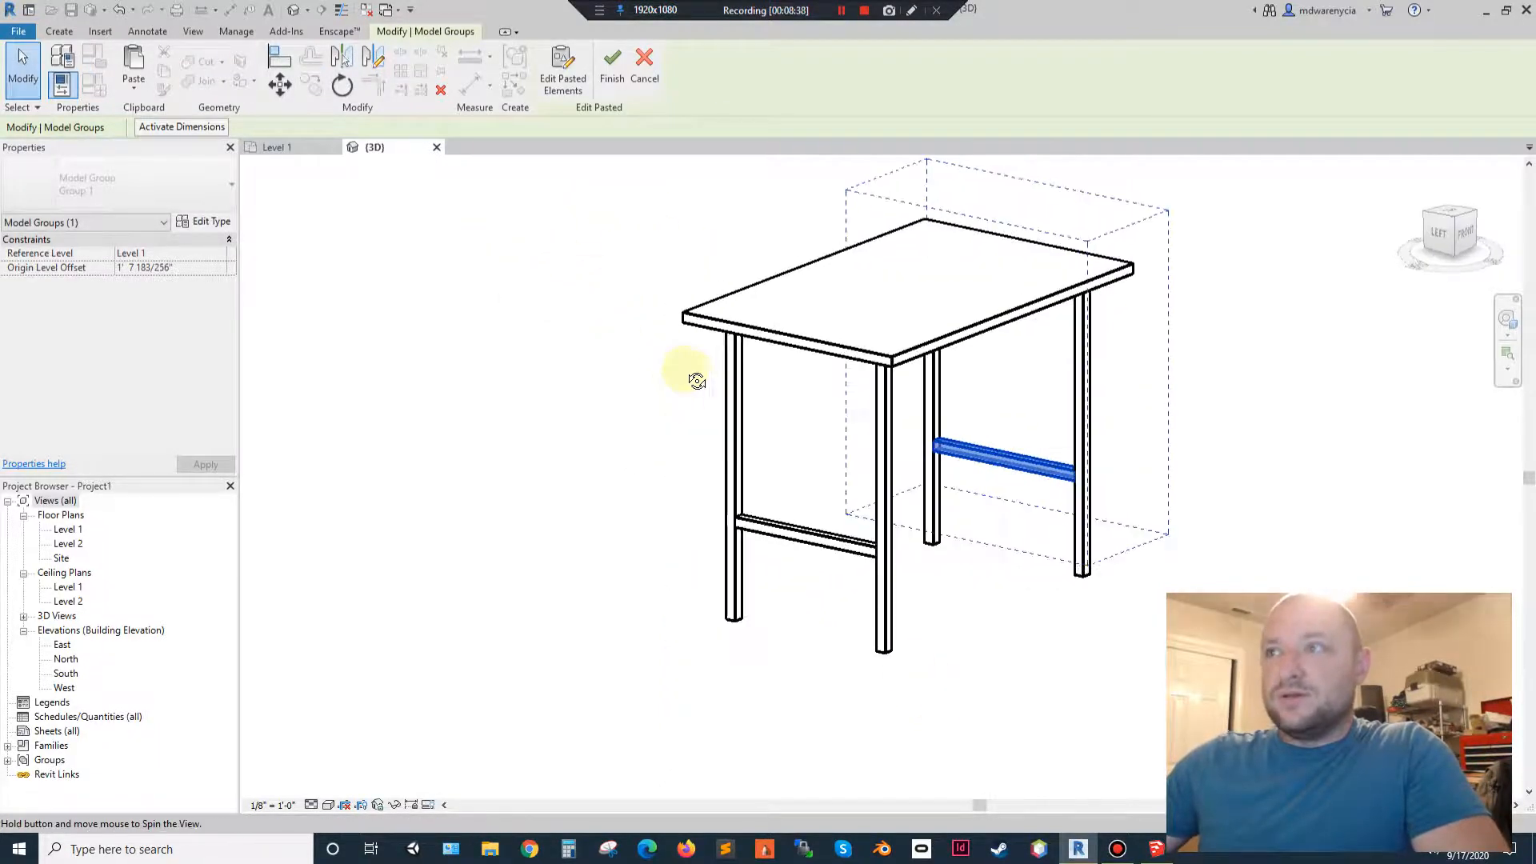
click(655, 677)
shift+middle_drag(675, 676, 654, 561)
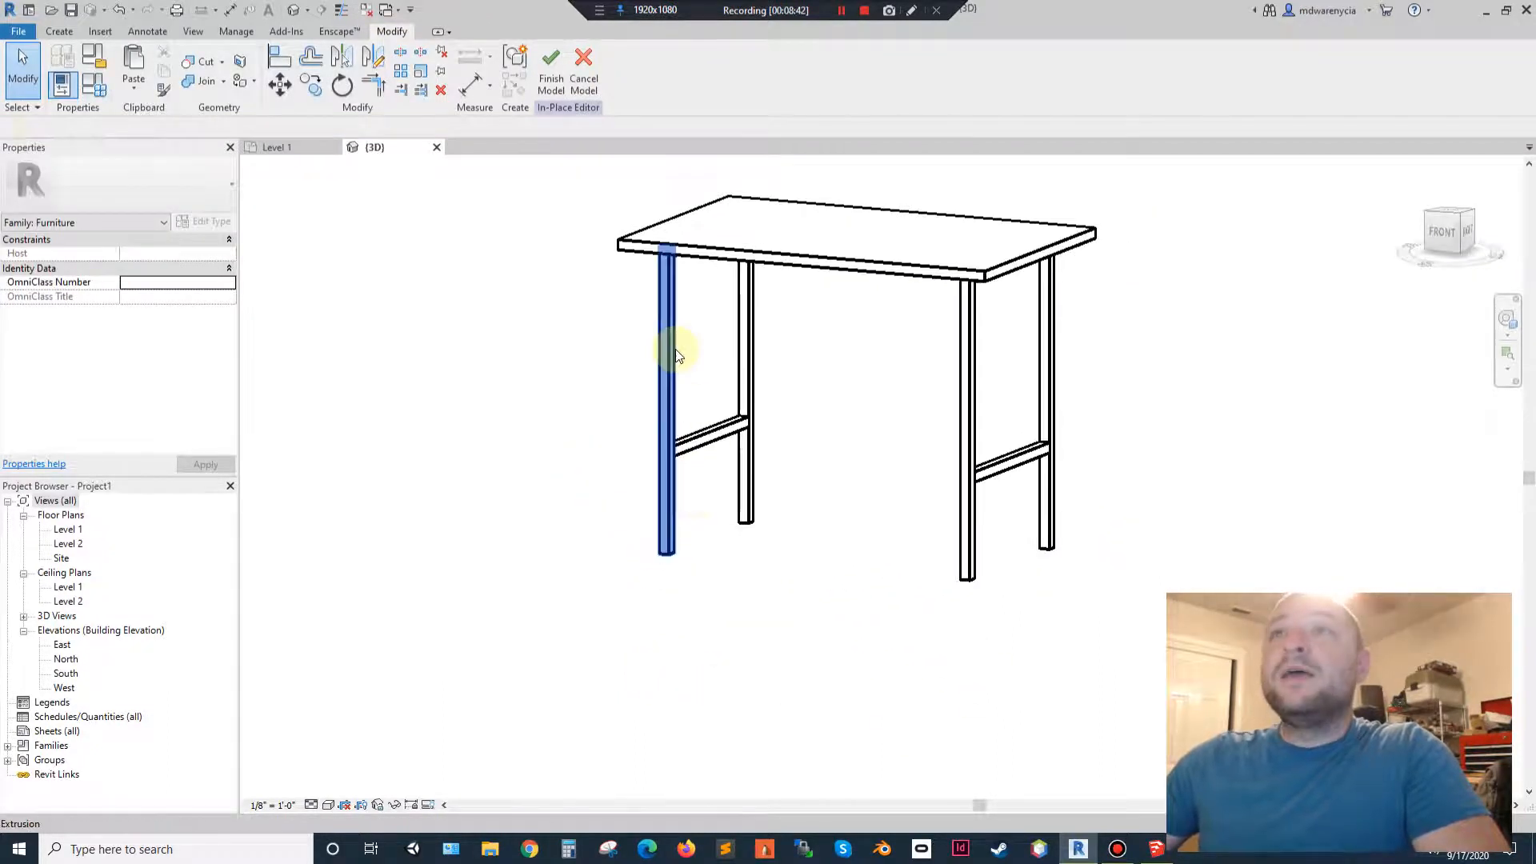
Start a new extrusion and set its work plane by picking the face of a leg on the table's long side.
click(59, 31)
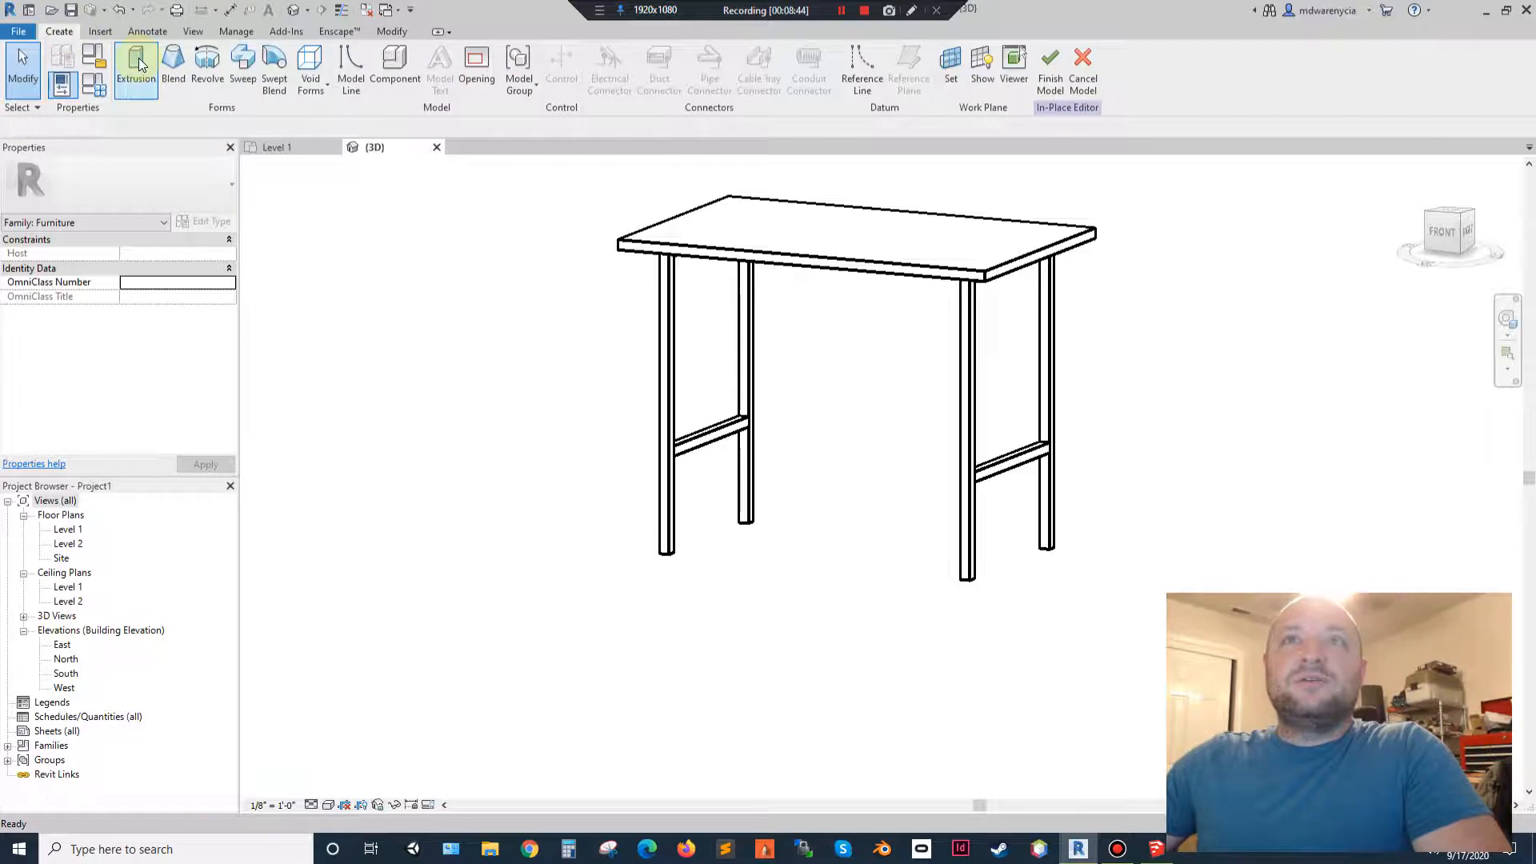
click(136, 64)
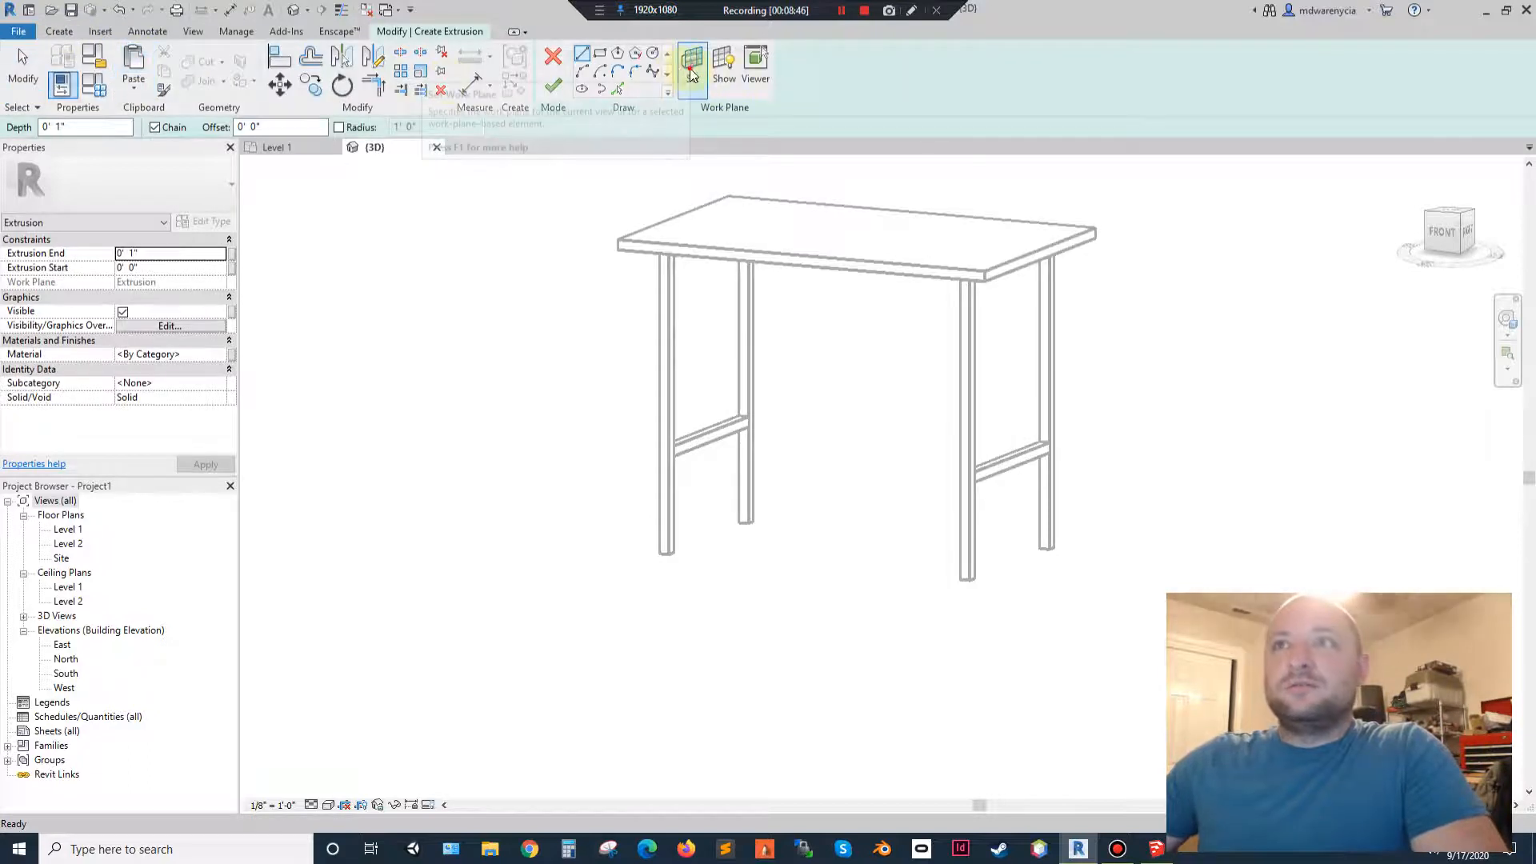
click(691, 70)
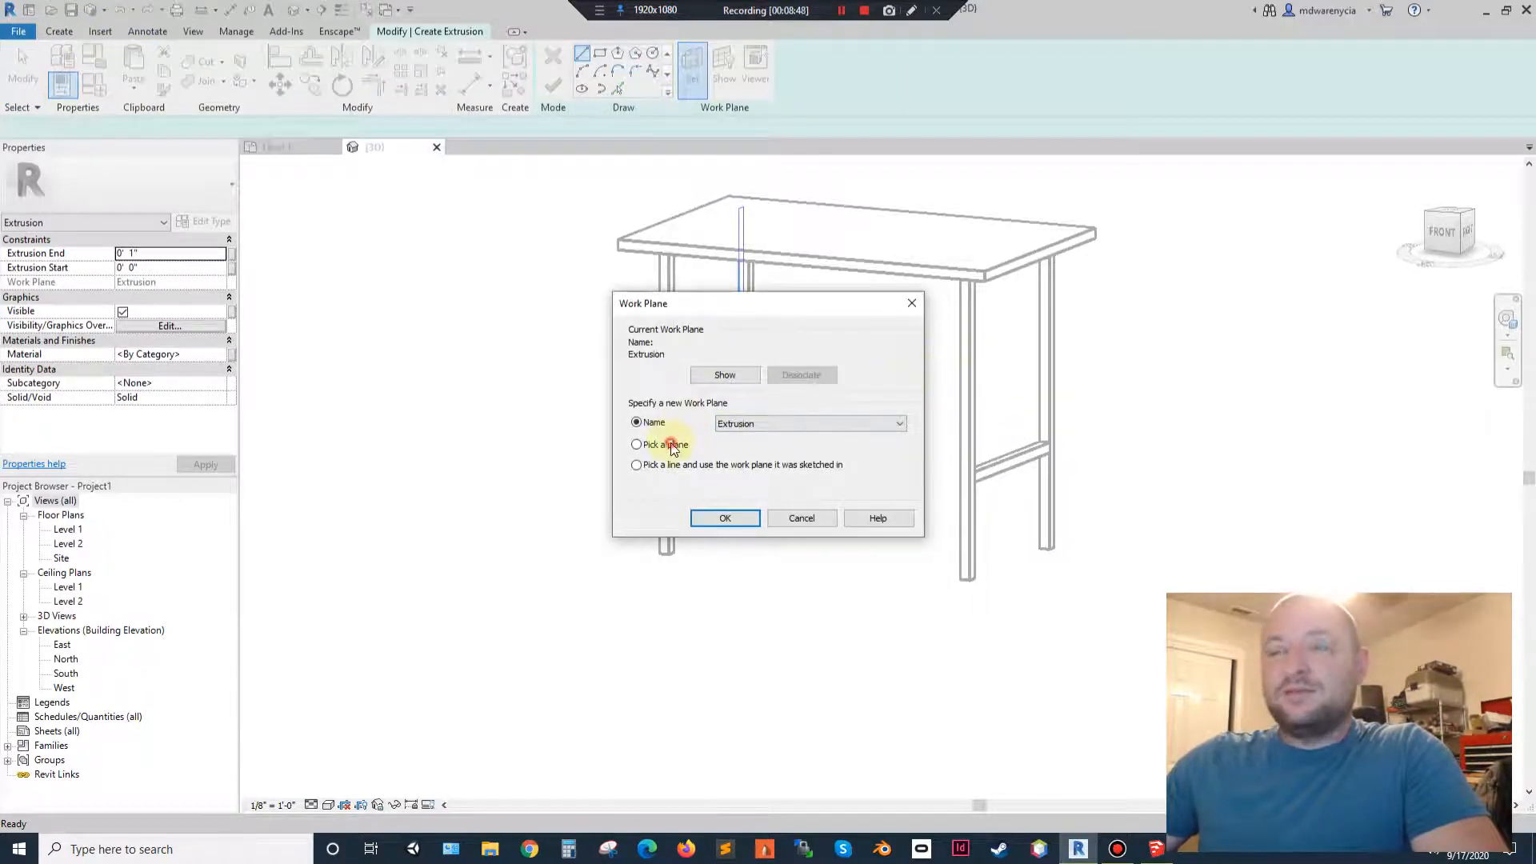
click(726, 518)
middle_drag(953, 432, 740, 491)
scroll(843, 416, up, 2)
click(776, 490)
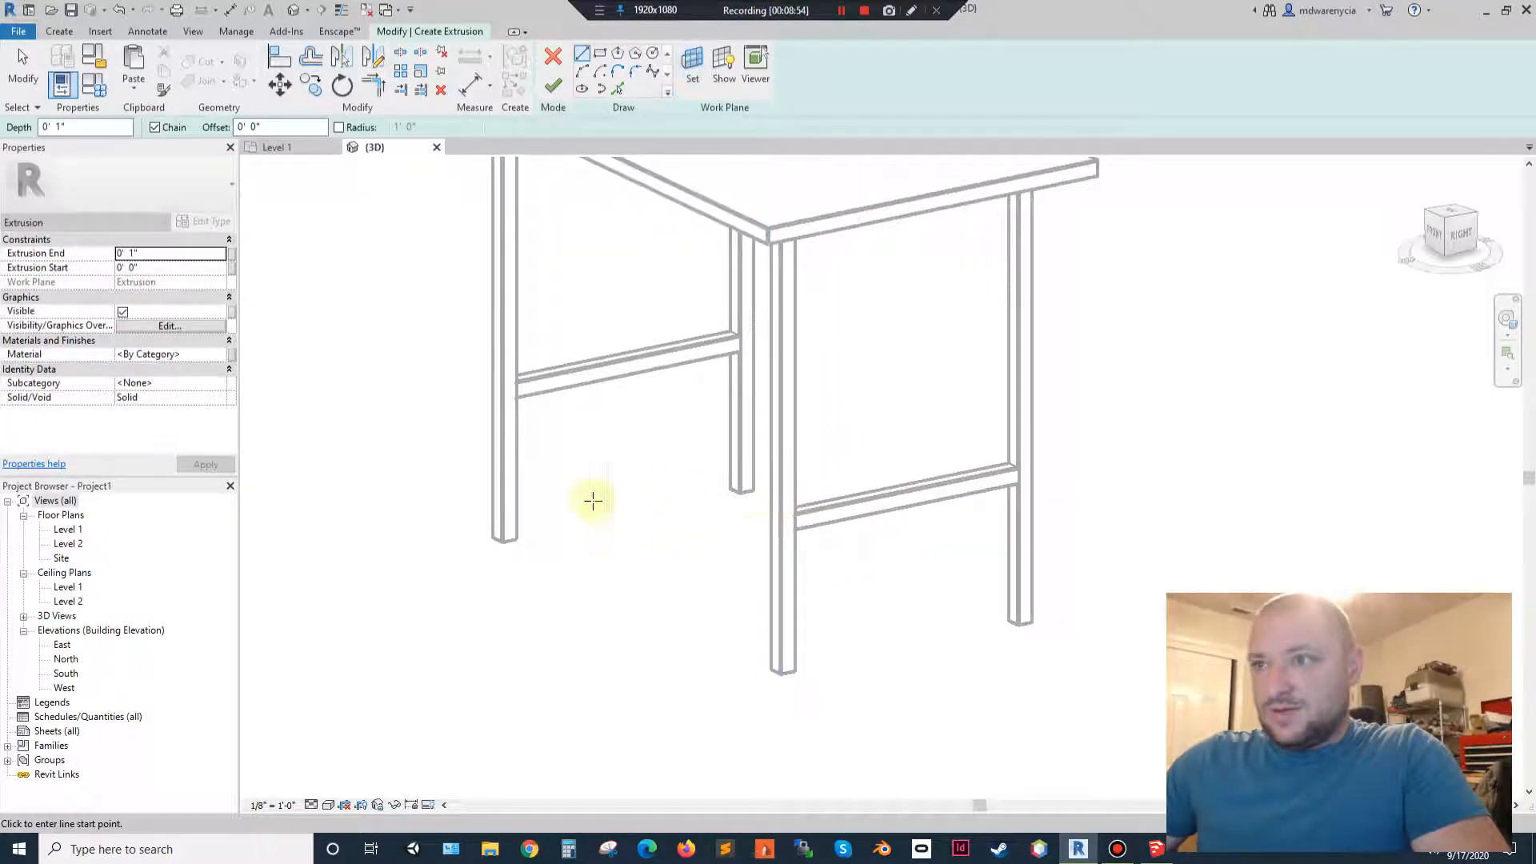
In the front view, sketch a closed rectangular upper rail outline 2'-7" long between the legs, directly beneath the tabletop.
click(1434, 234)
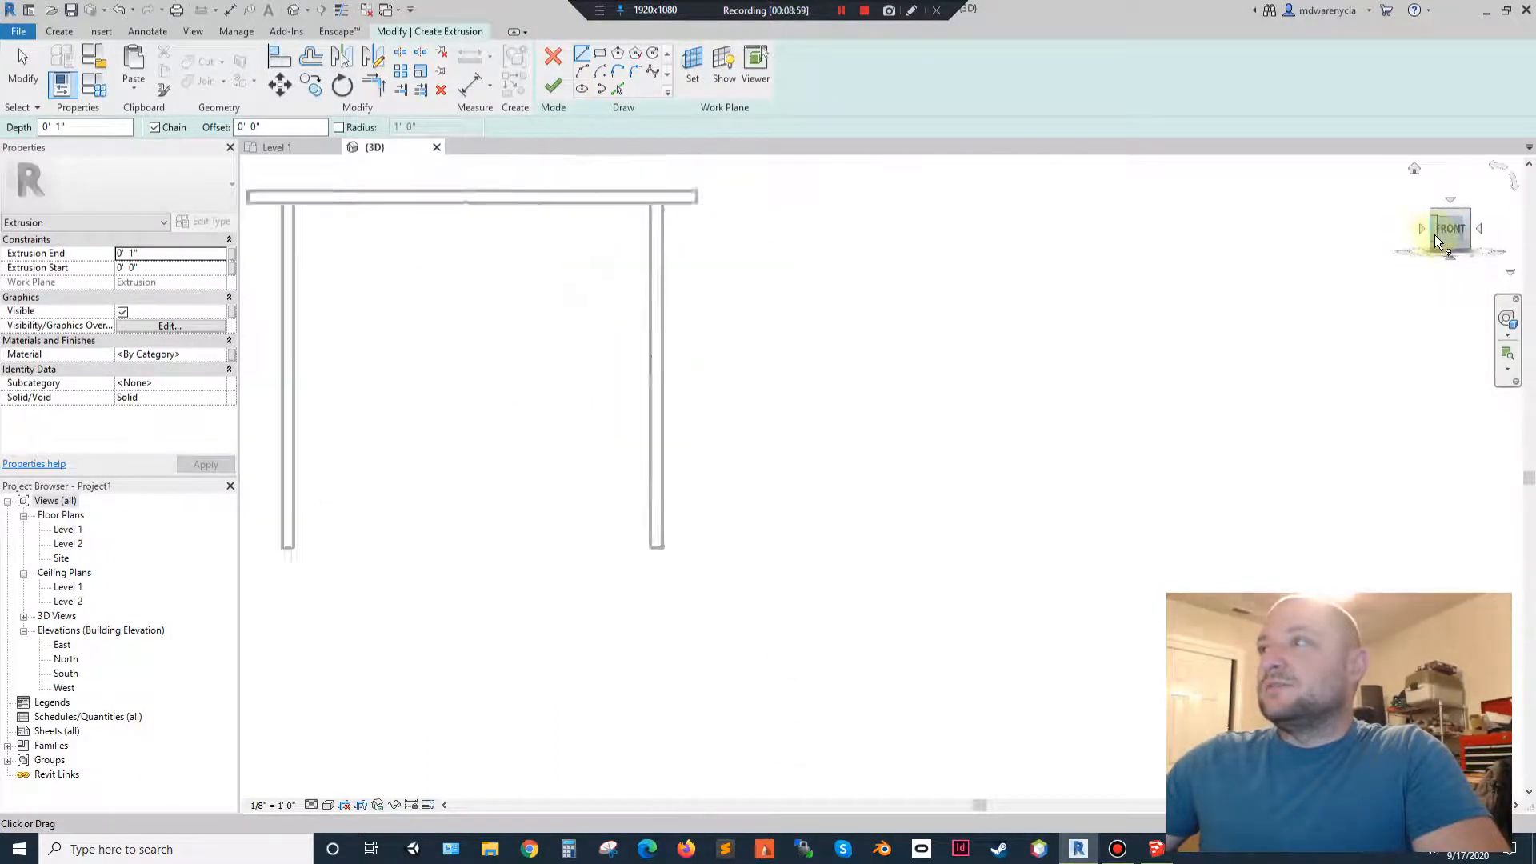
click(600, 53)
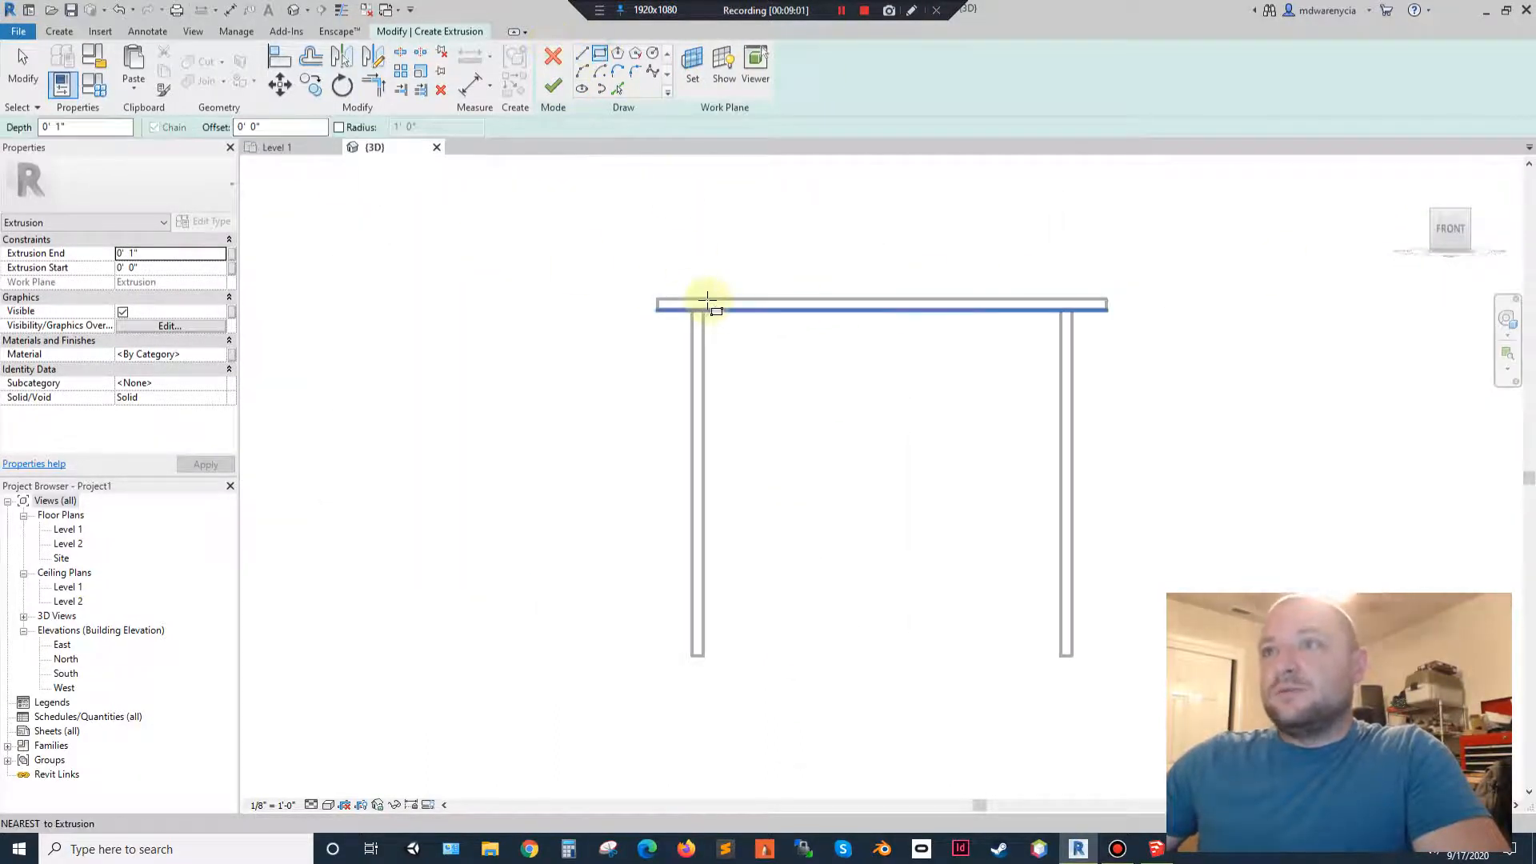
click(582, 55)
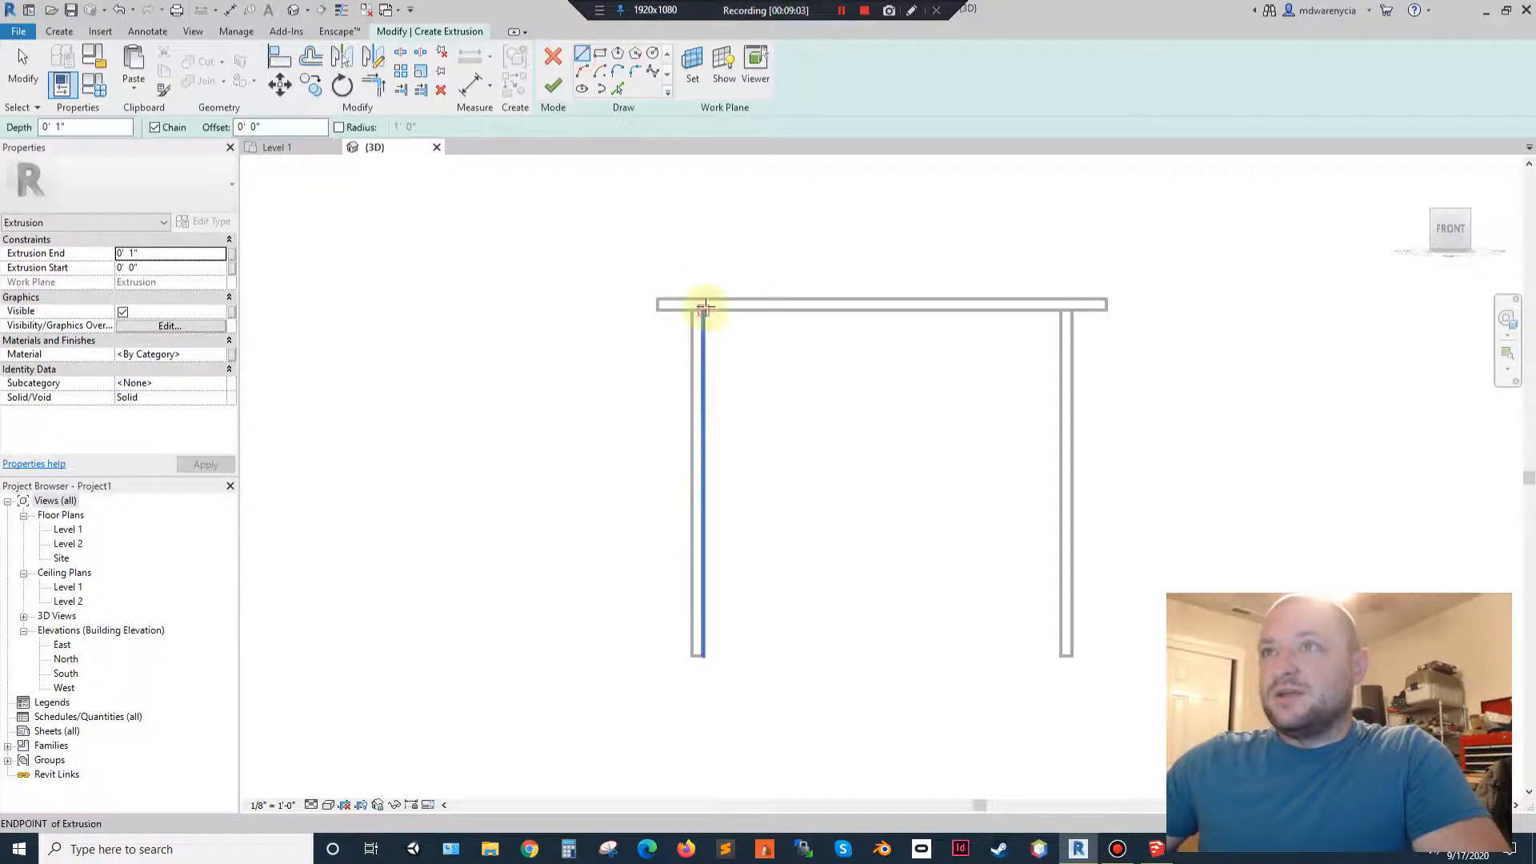
click(702, 310)
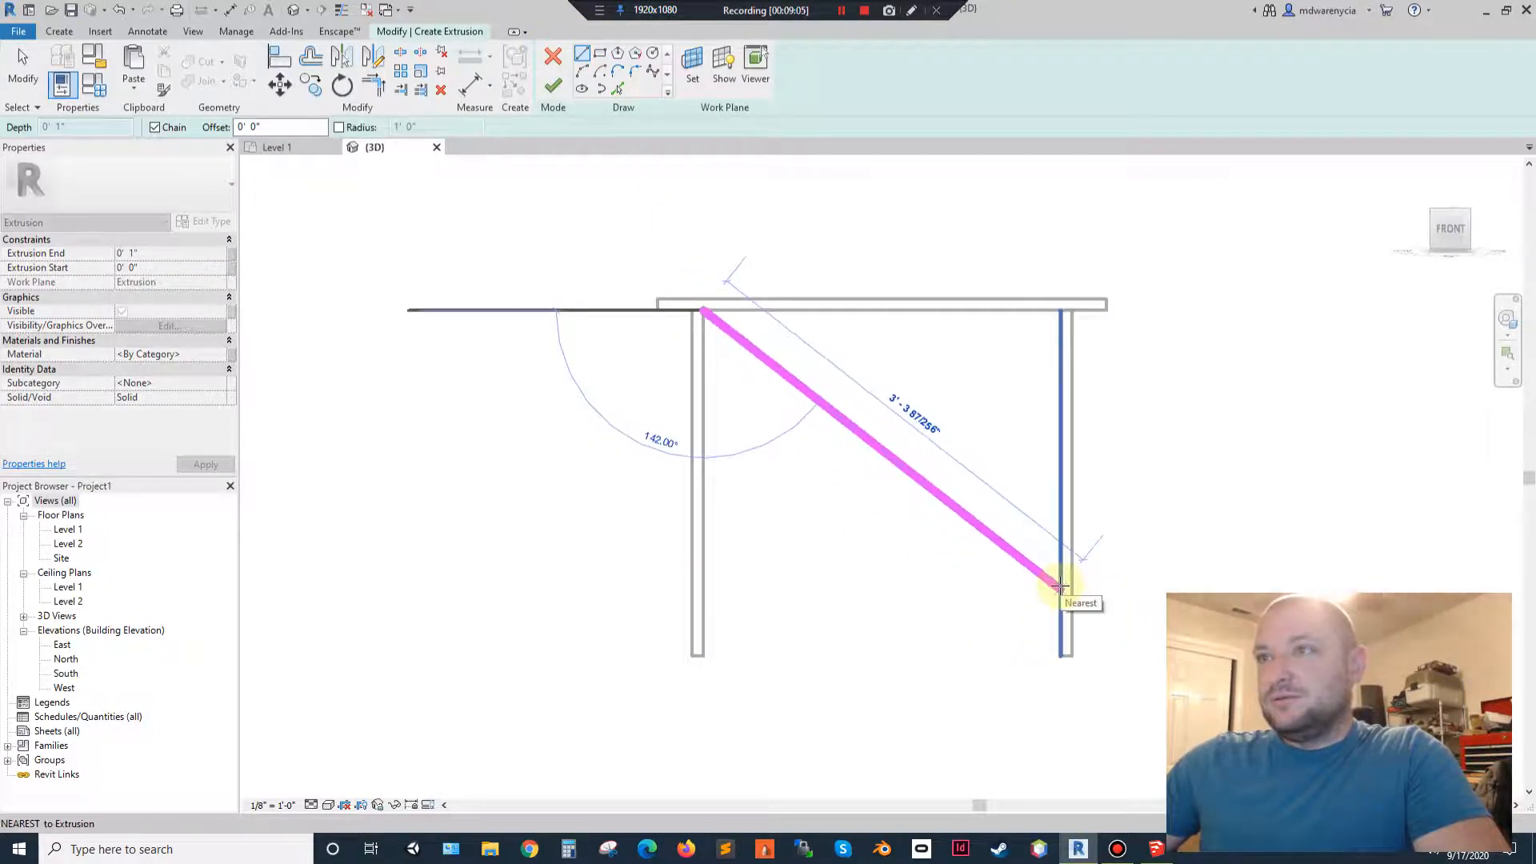
click(1060, 311)
click(703, 319)
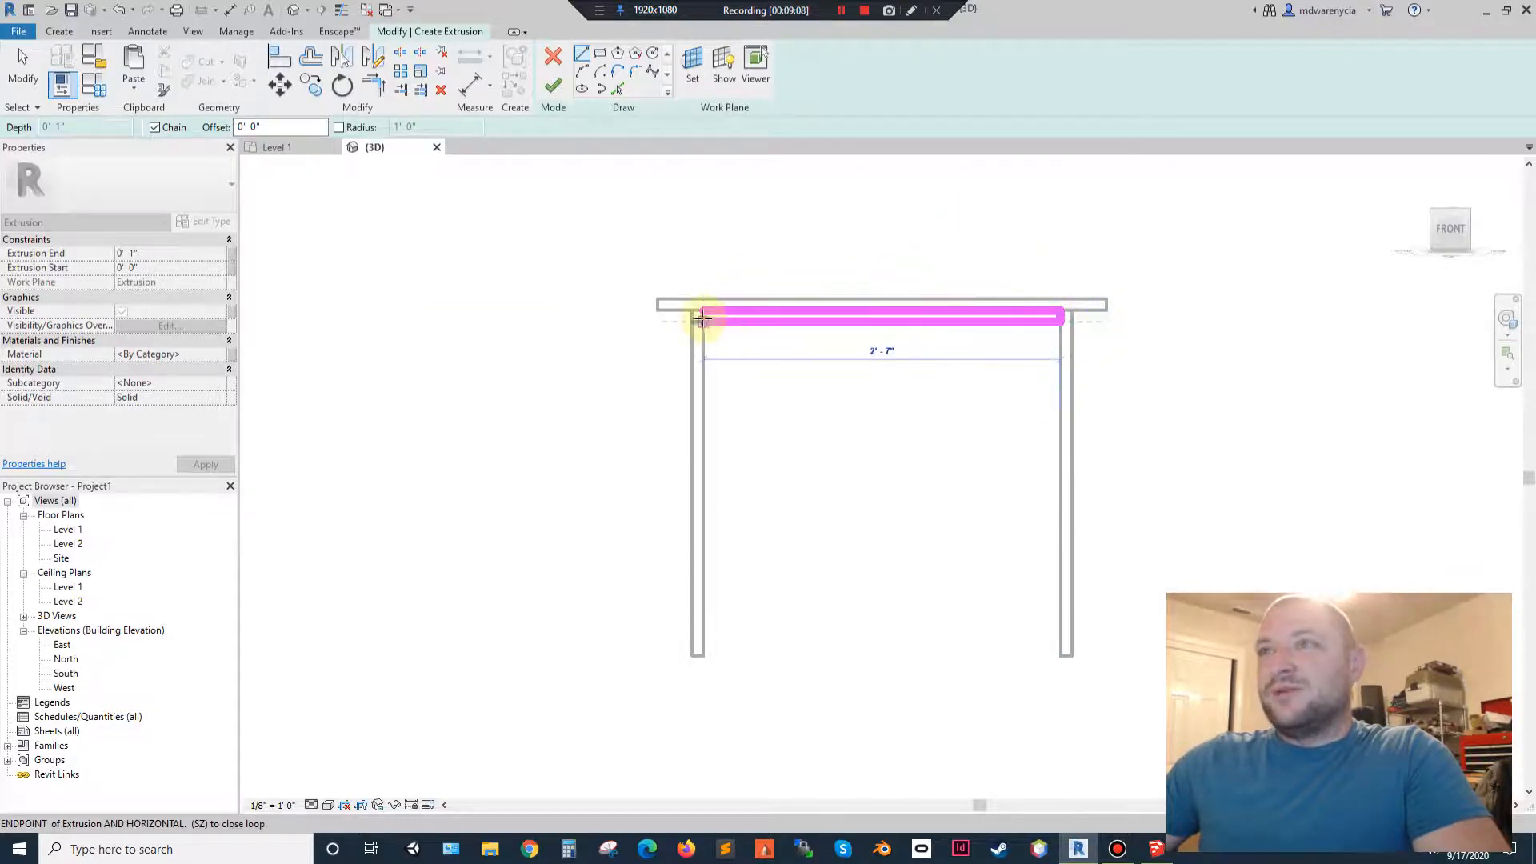
key(Escape)
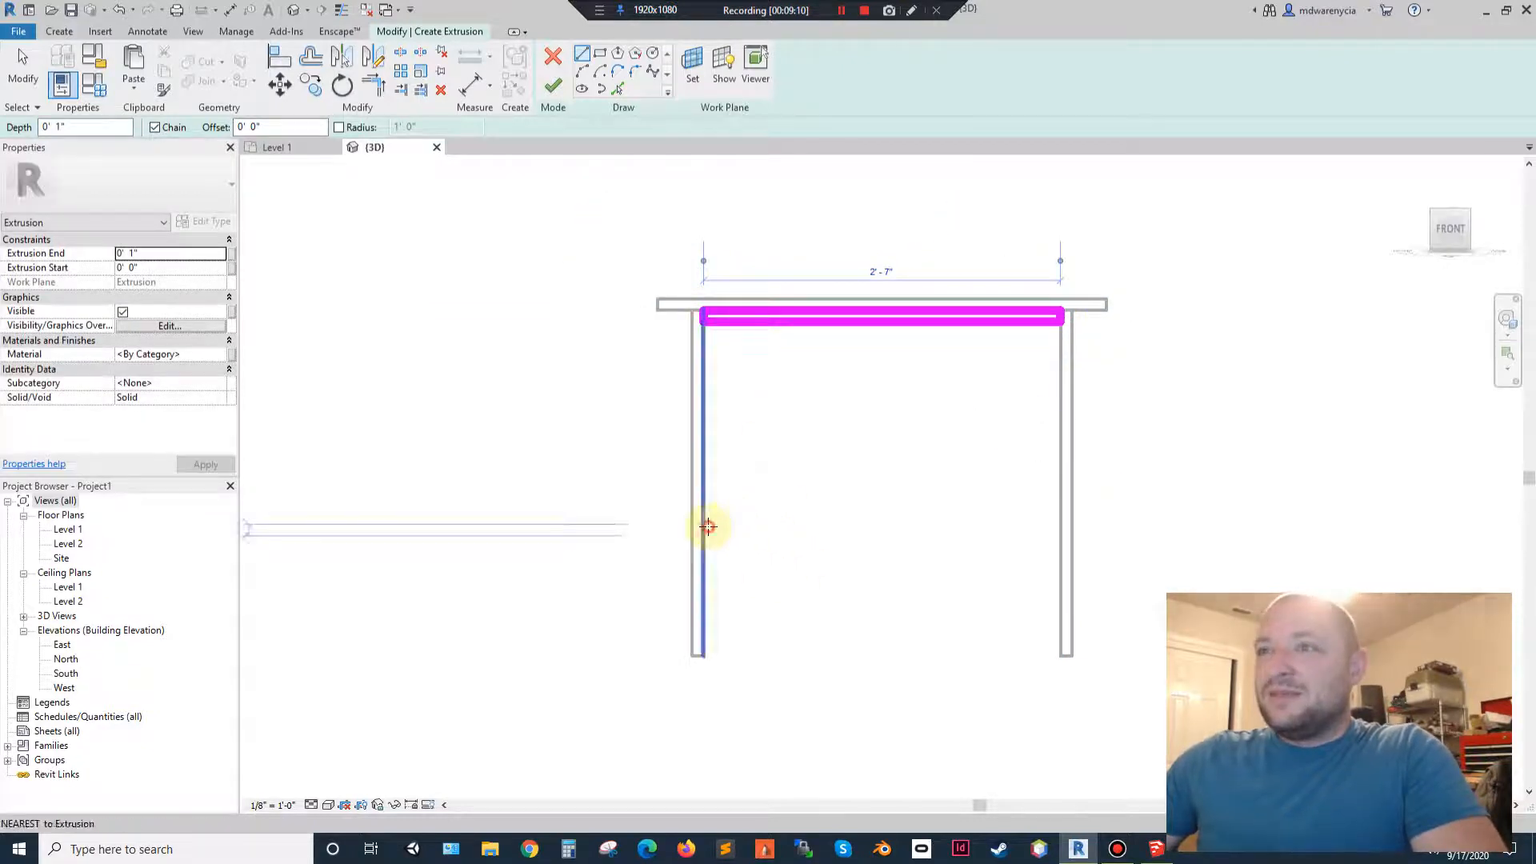
Sketch a lower rail rectangle 2'-7" long and 1" high between the legs and finish the extrusion sketch.
click(704, 524)
click(1061, 524)
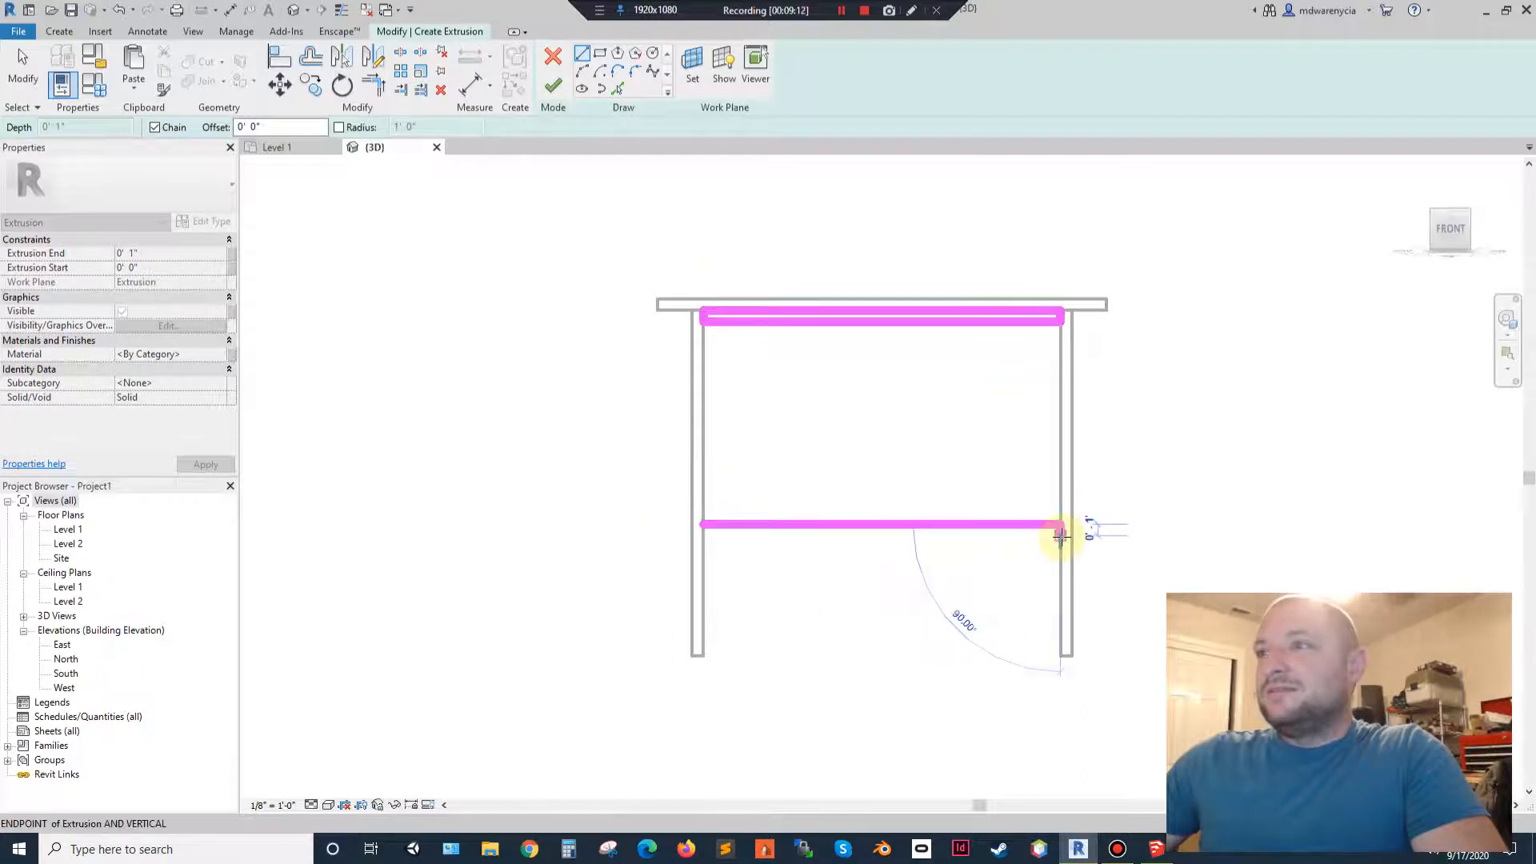
click(703, 526)
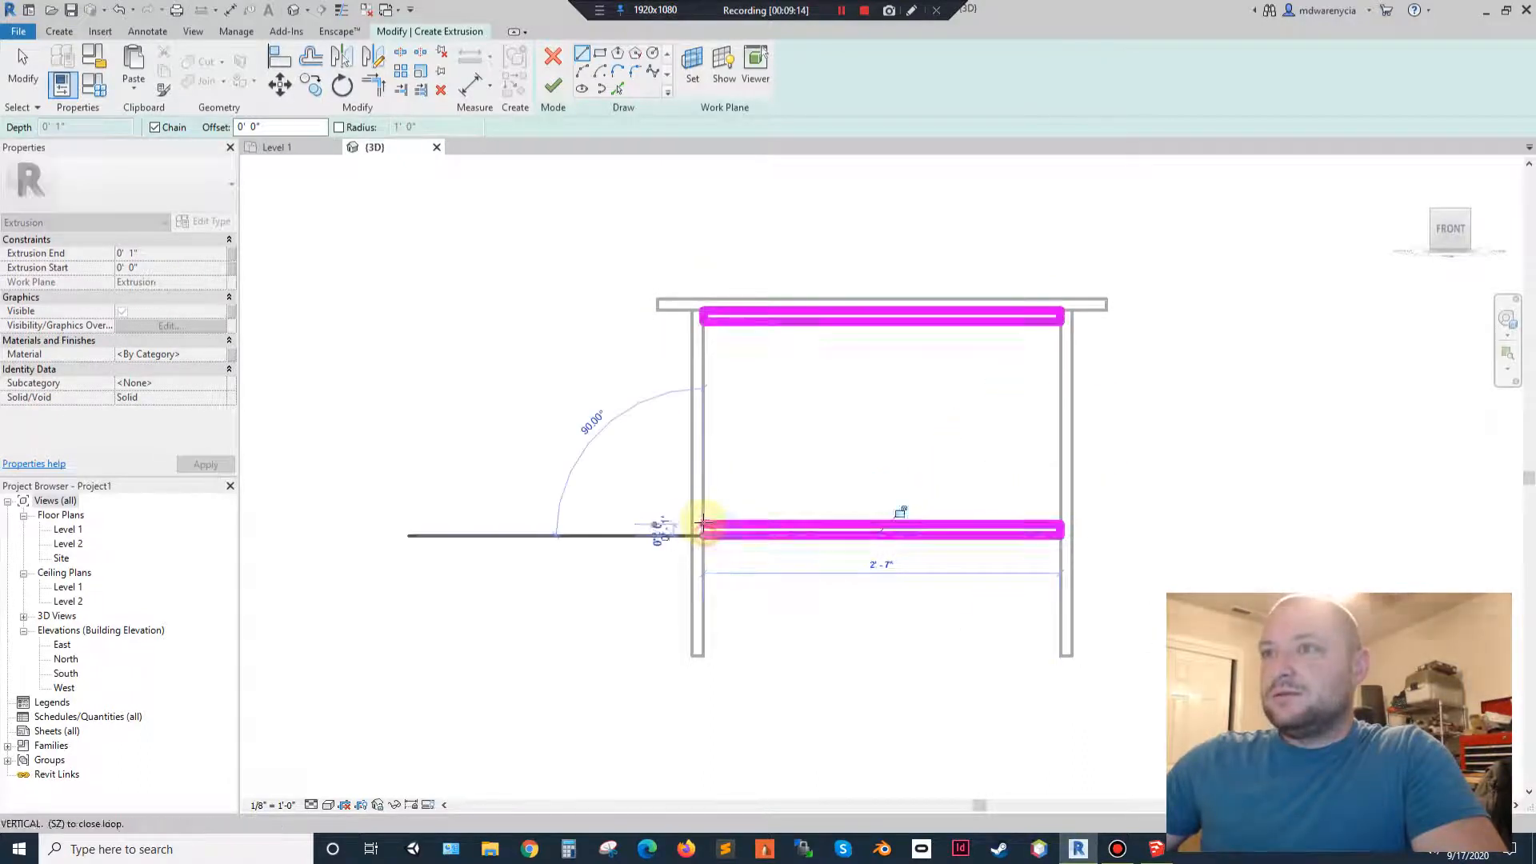
key(Escape)
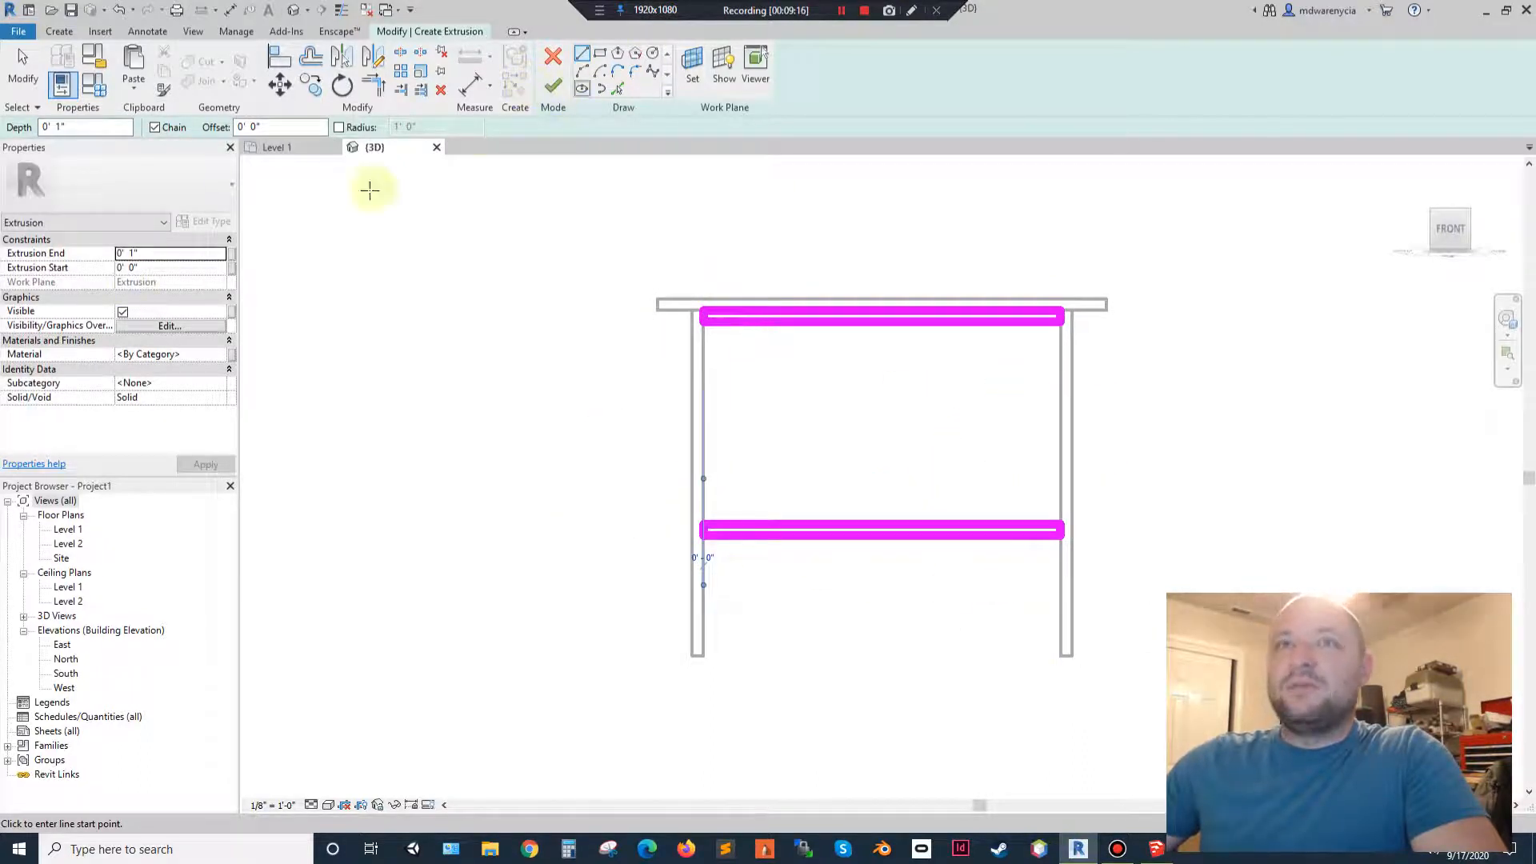
click(154, 254)
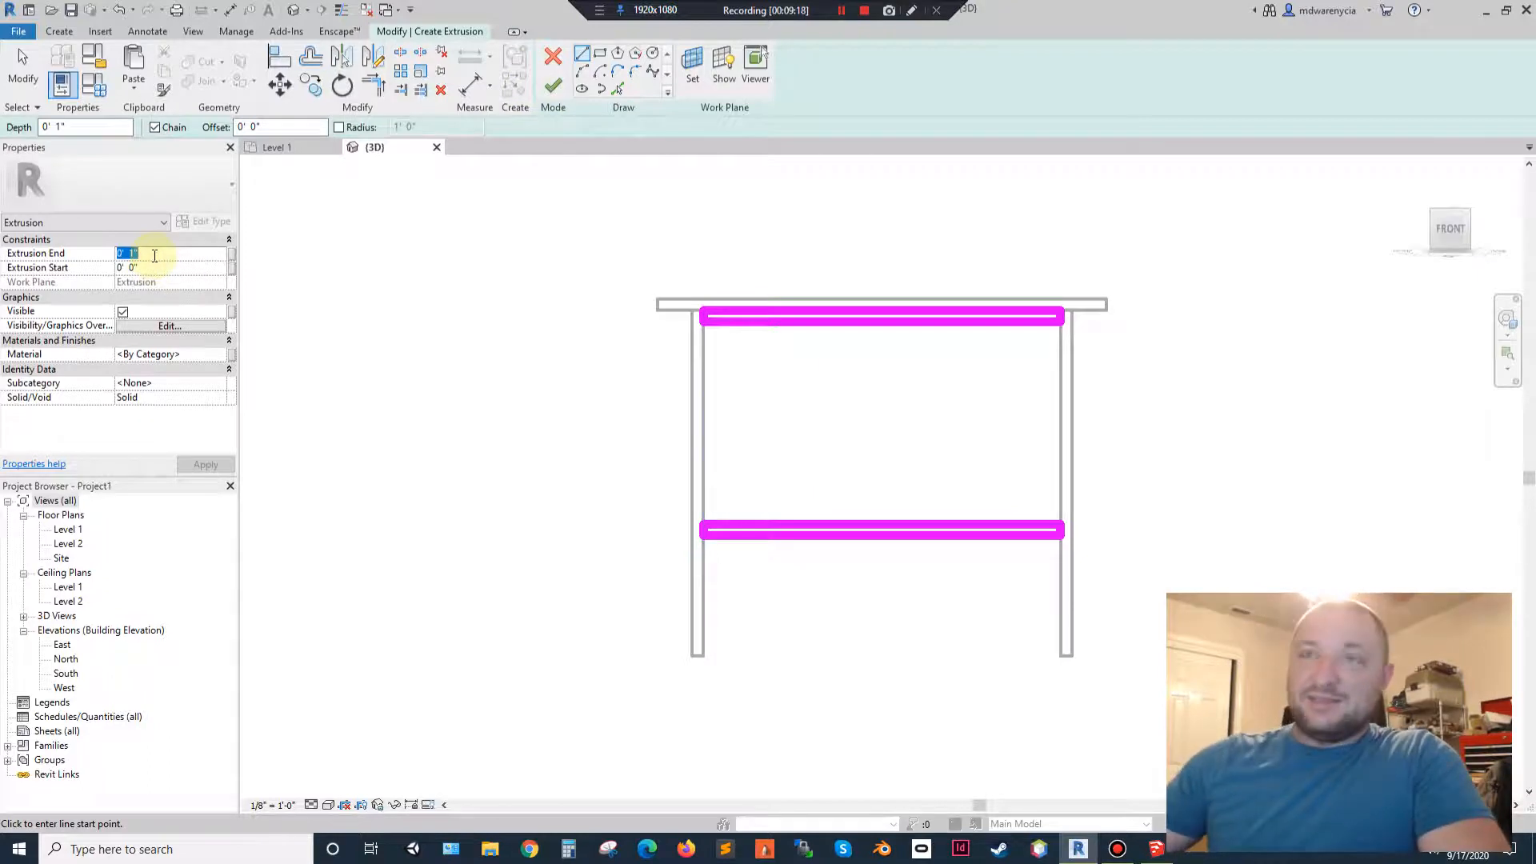
click(553, 86)
Set the long rails' extrusion end to -1" so they sit between the legs.
mouse_move(541, 394)
shift+middle_down()
mouse_move(262, 558)
mouse_move(233, 611)
mouse_move(195, 275)
mouse_move(157, 226)
shift+middle_up()
click(157, 252)
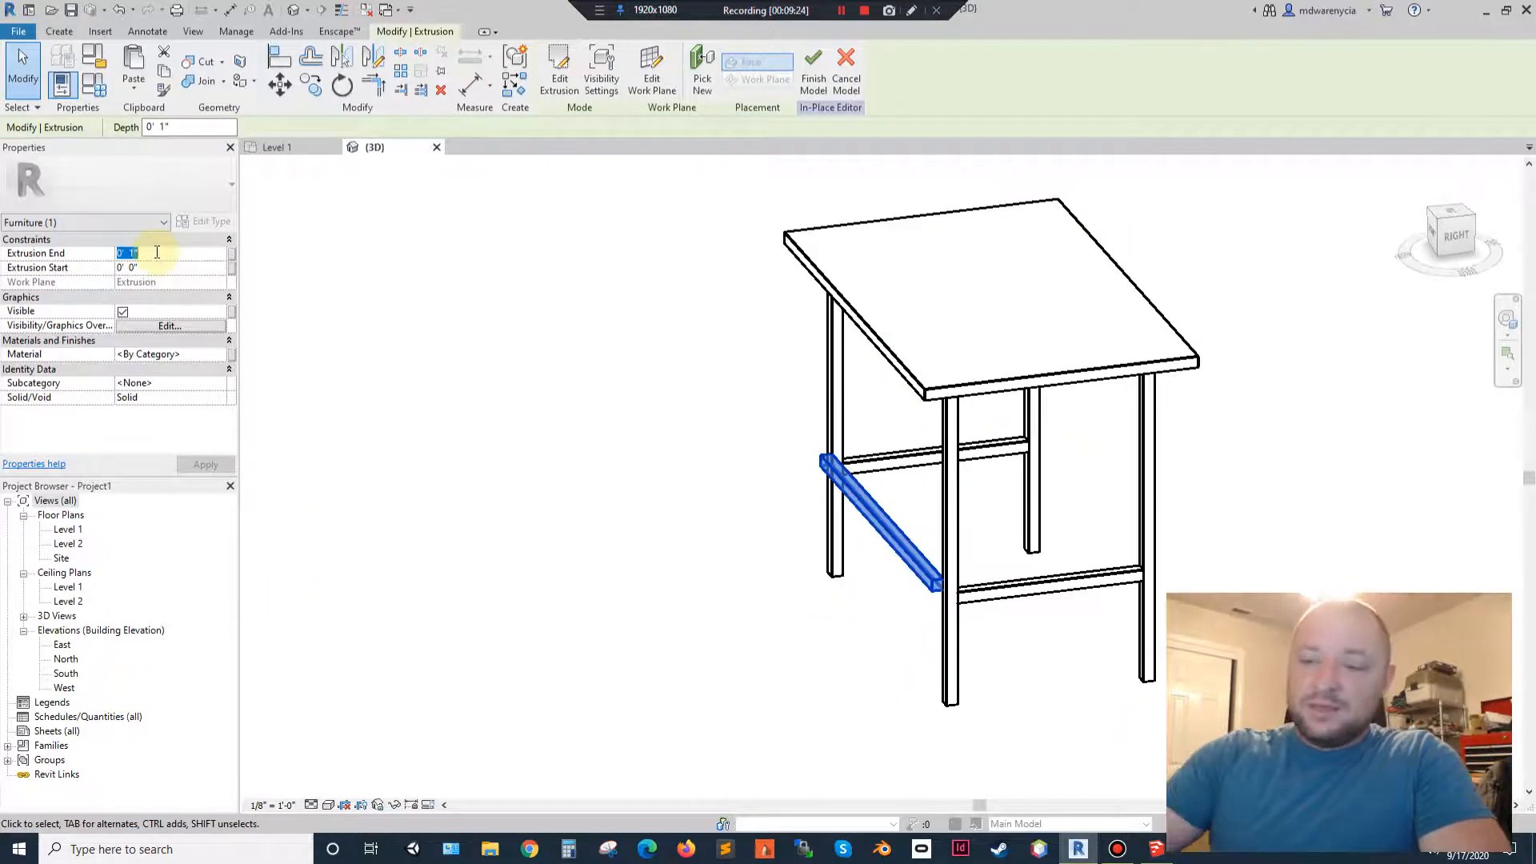
text(-1)
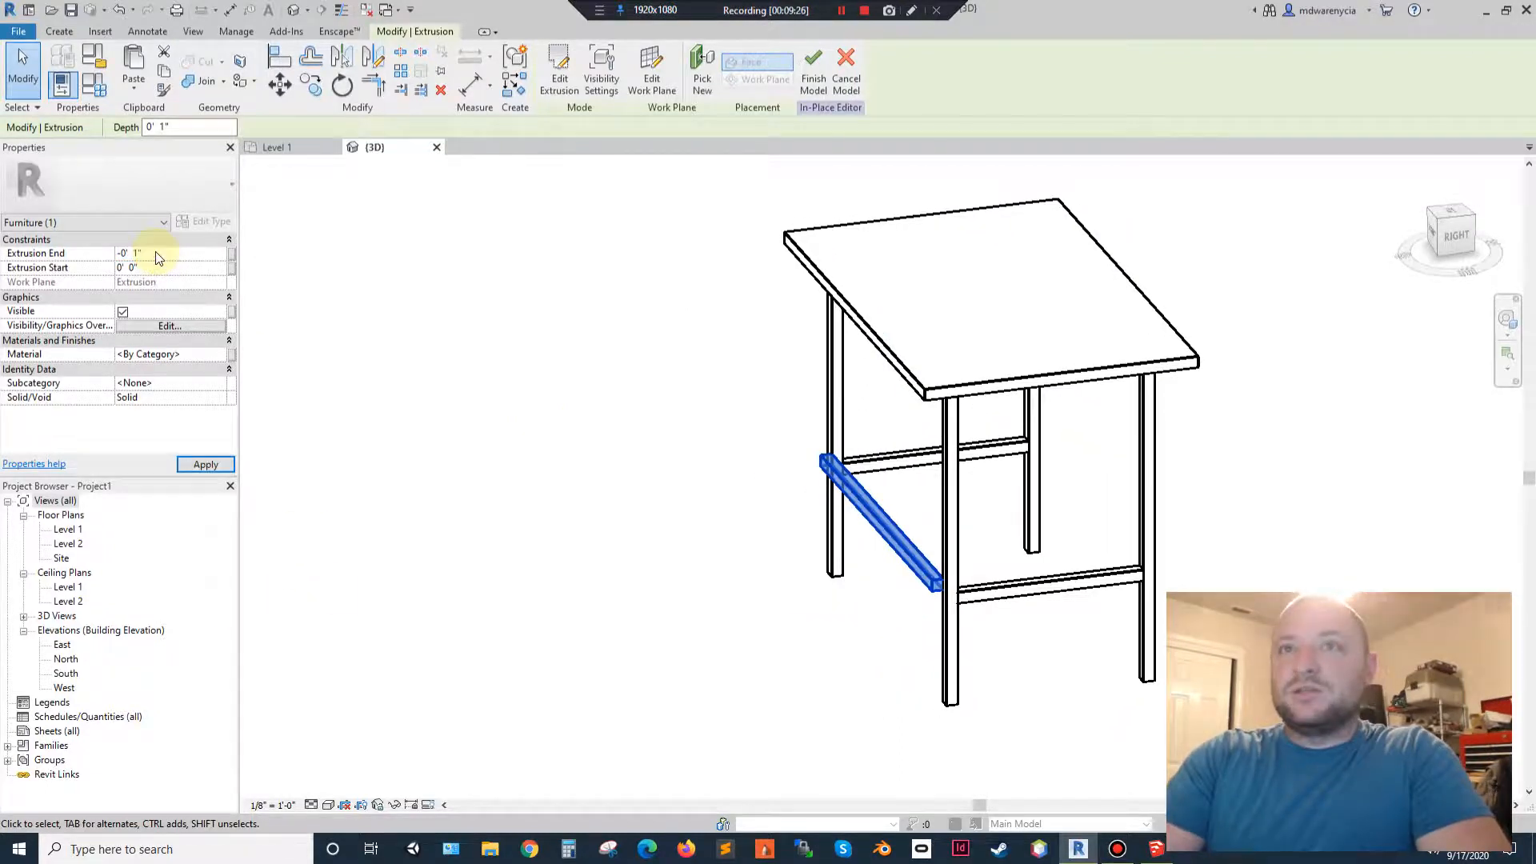
key(Tab)
click(616, 611)
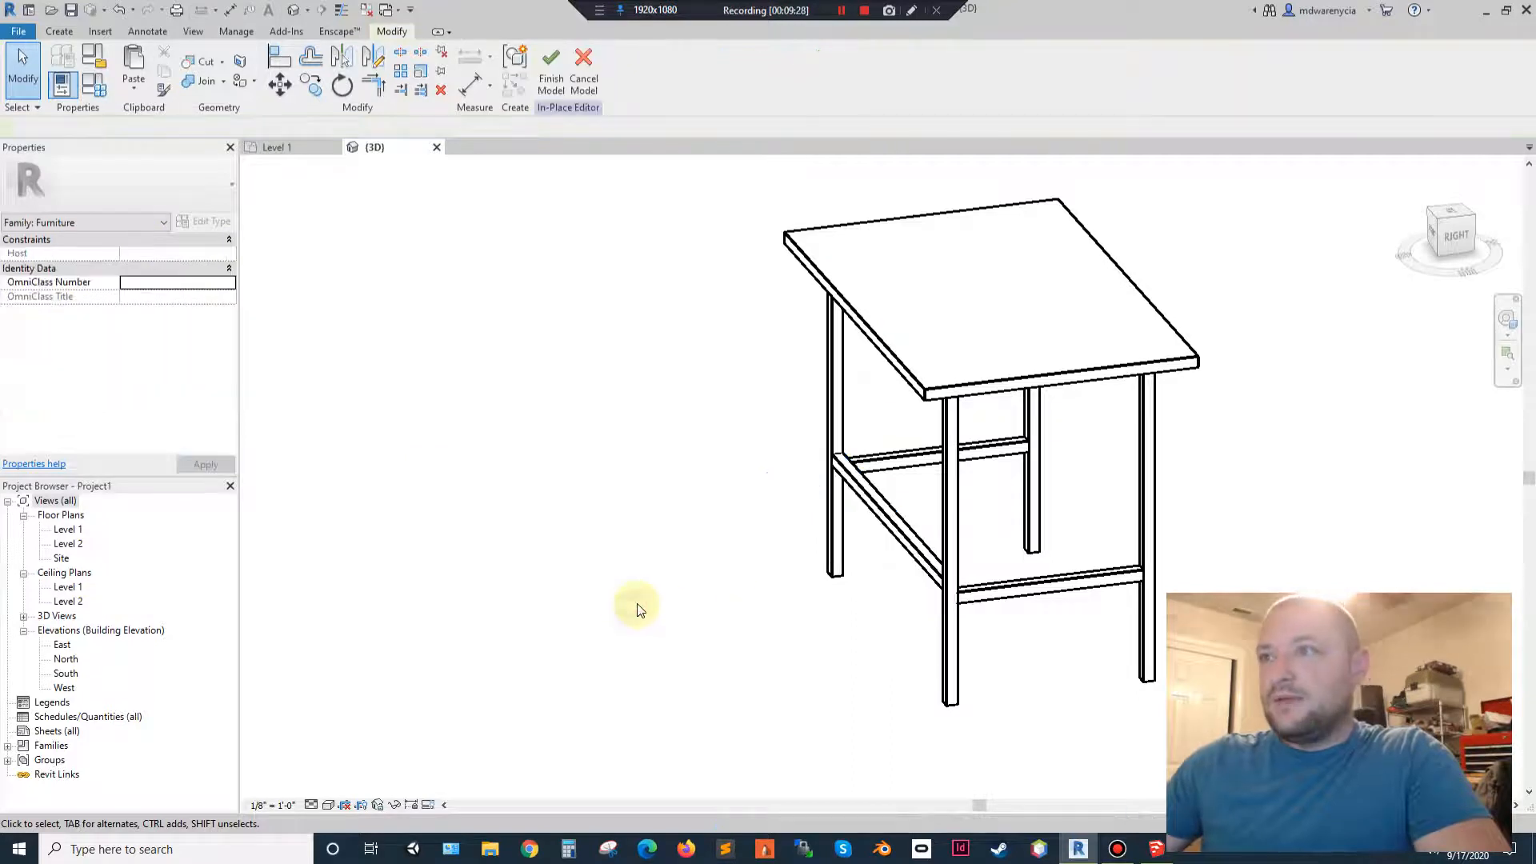
Copy the pair of long rails in the right view and place the copy between the legs on the table's opposite side.
click(912, 552)
click(1467, 234)
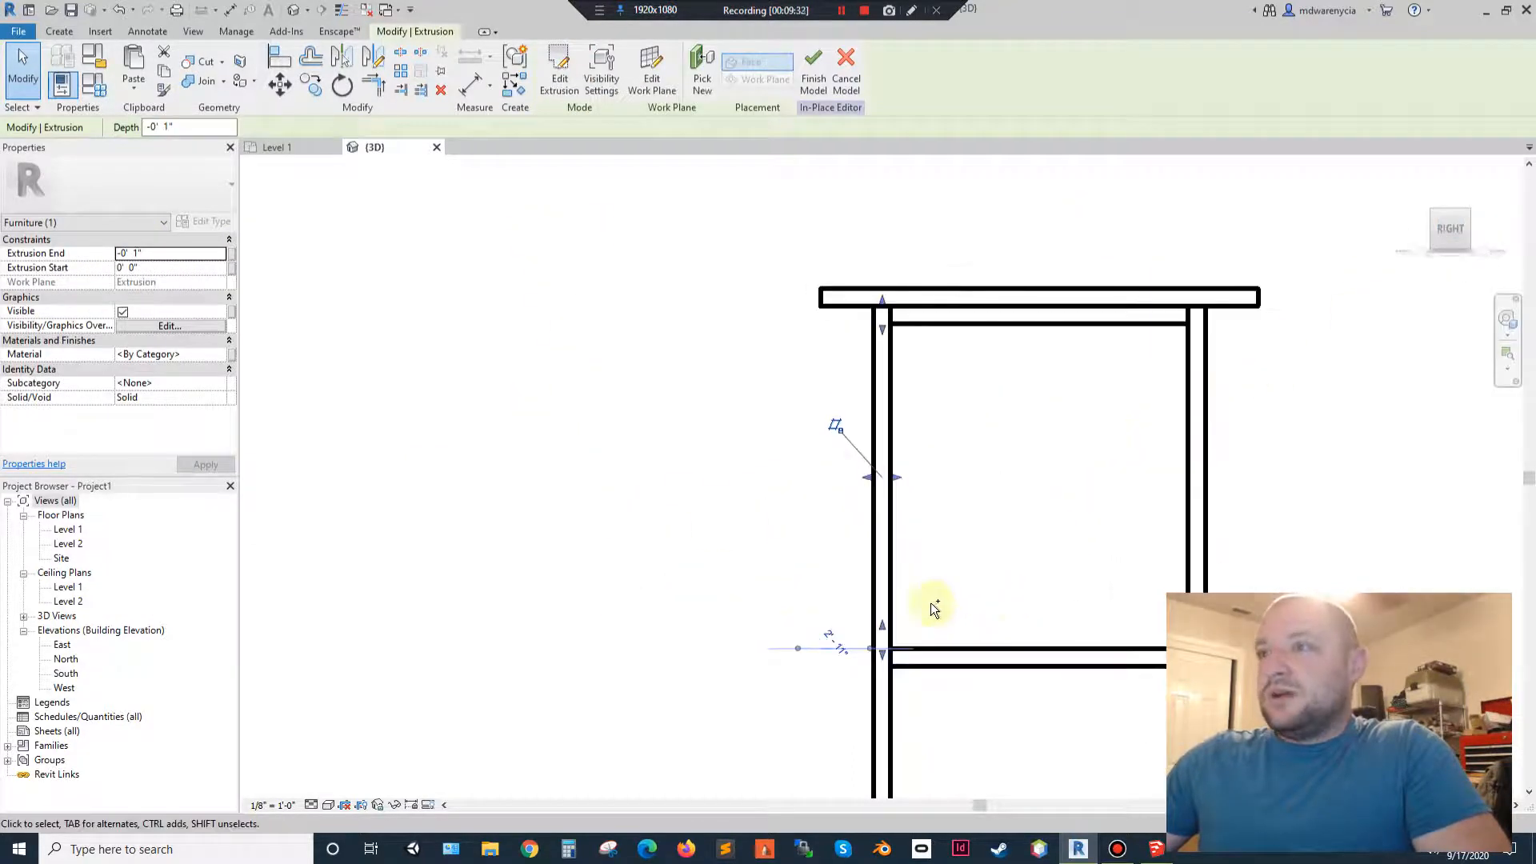
middle_drag(744, 420, 393, 290)
key(c)
key(o)
click(518, 516)
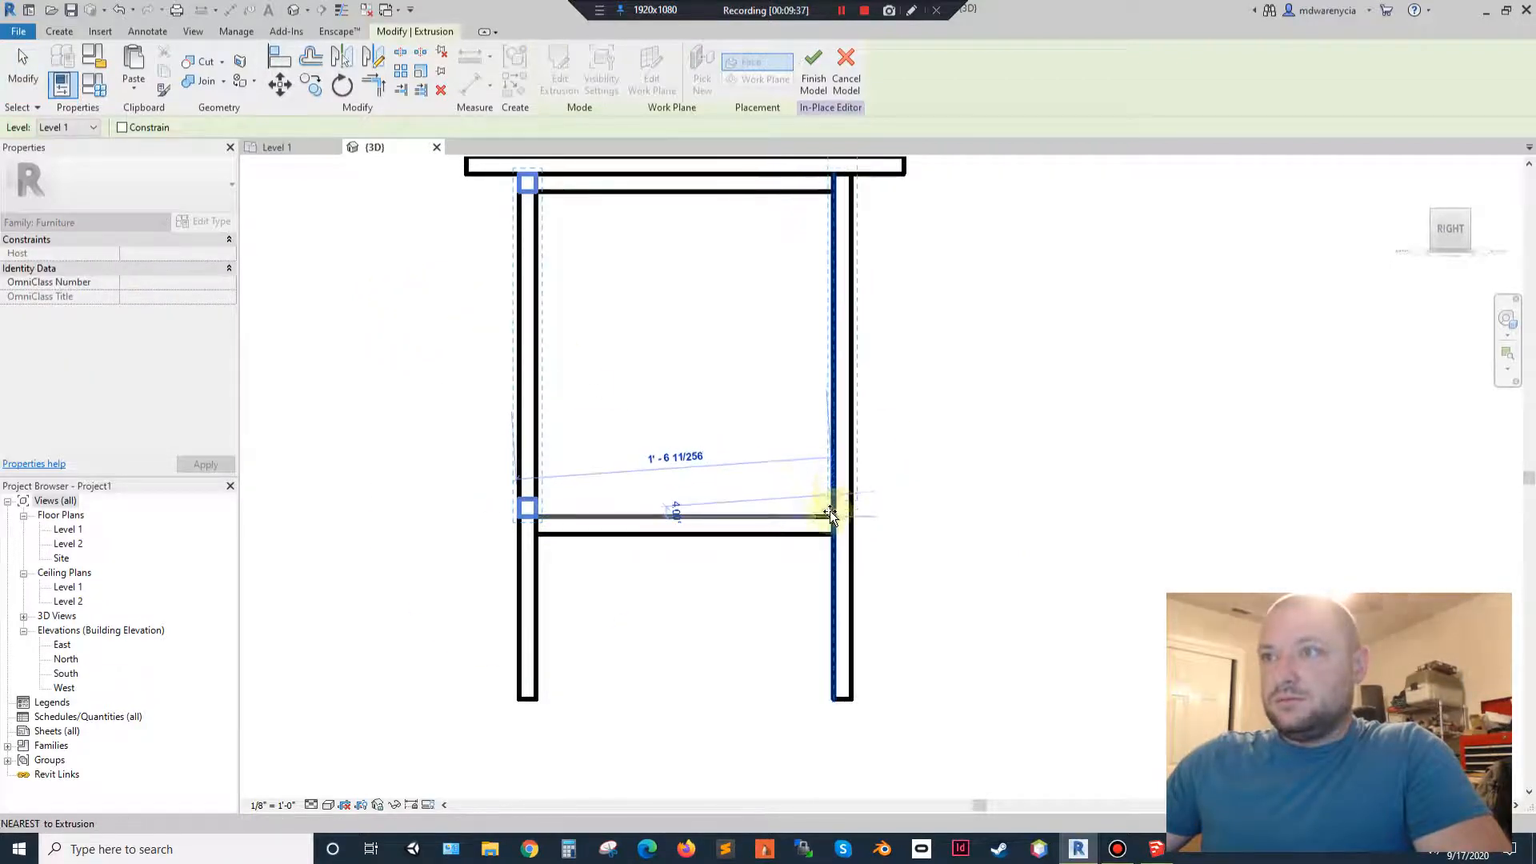
click(833, 518)
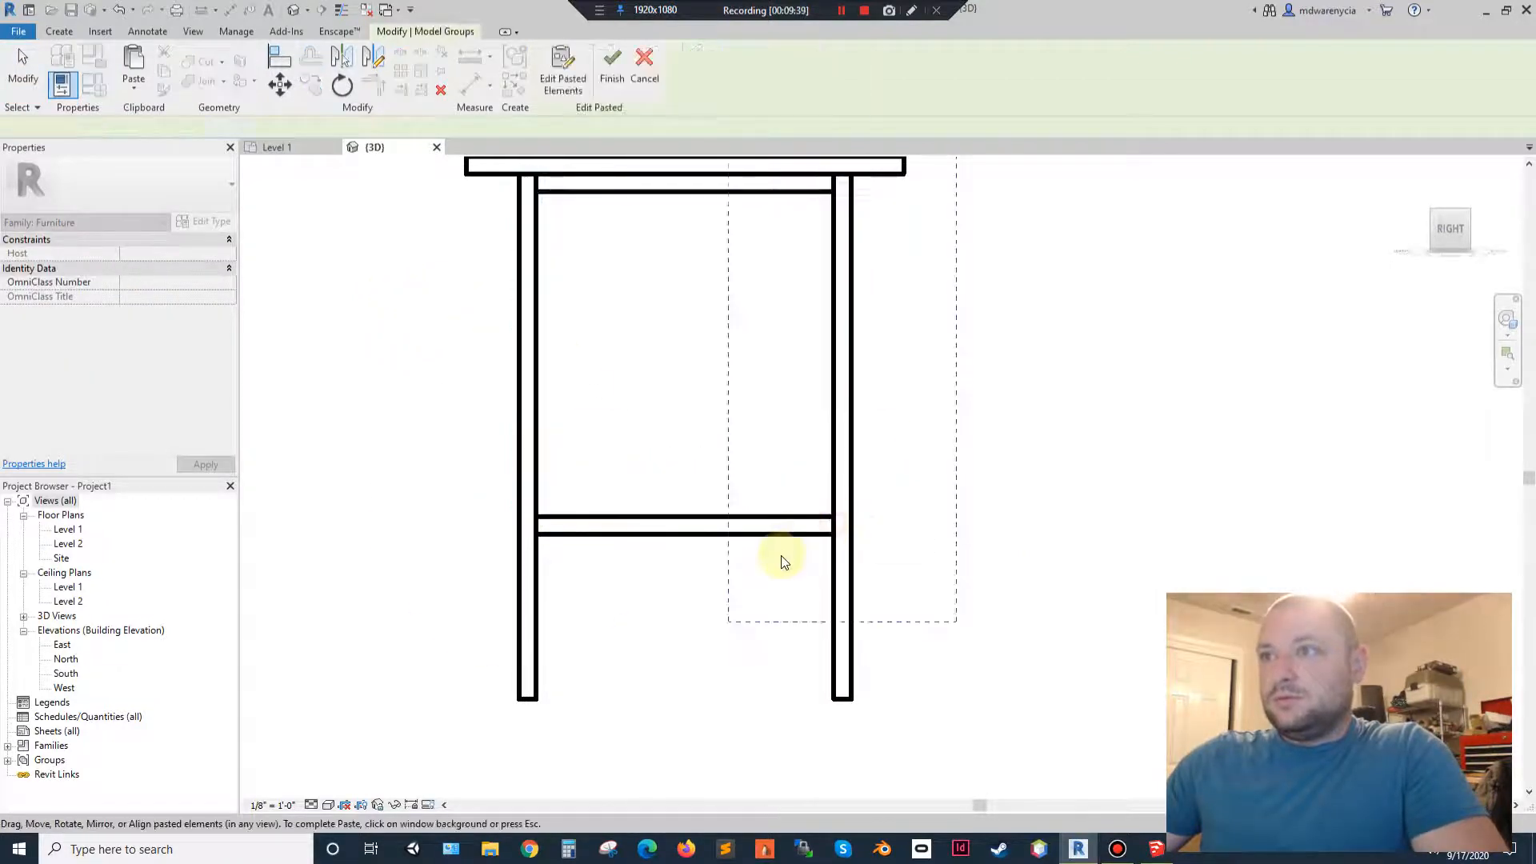
key(Escape)
shift+middle_drag(902, 473, 638, 610)
scroll(810, 470, down, 5)
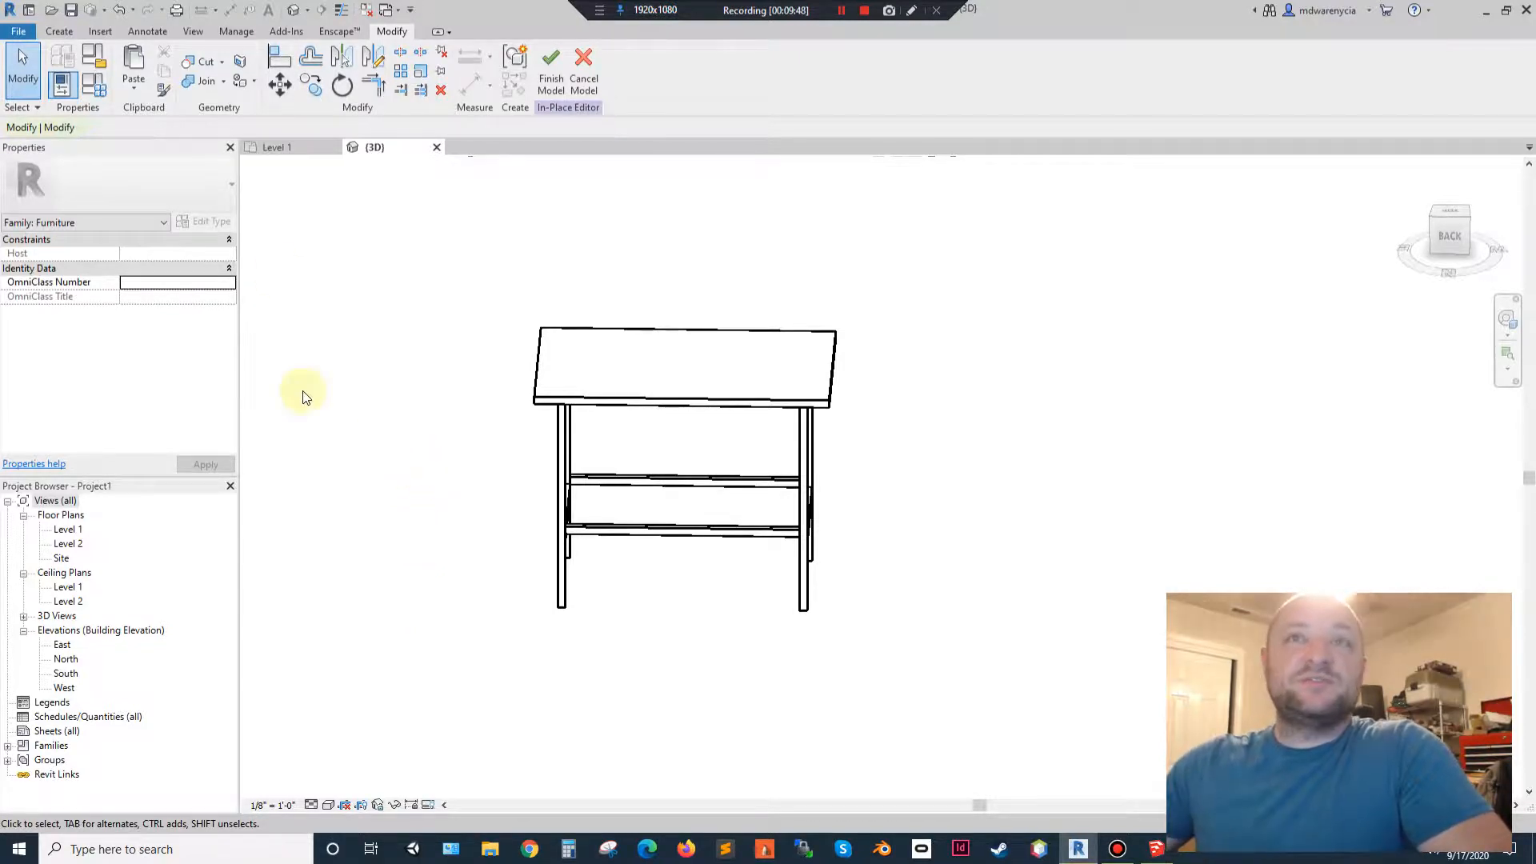
Finish the in-place table model.
click(65, 34)
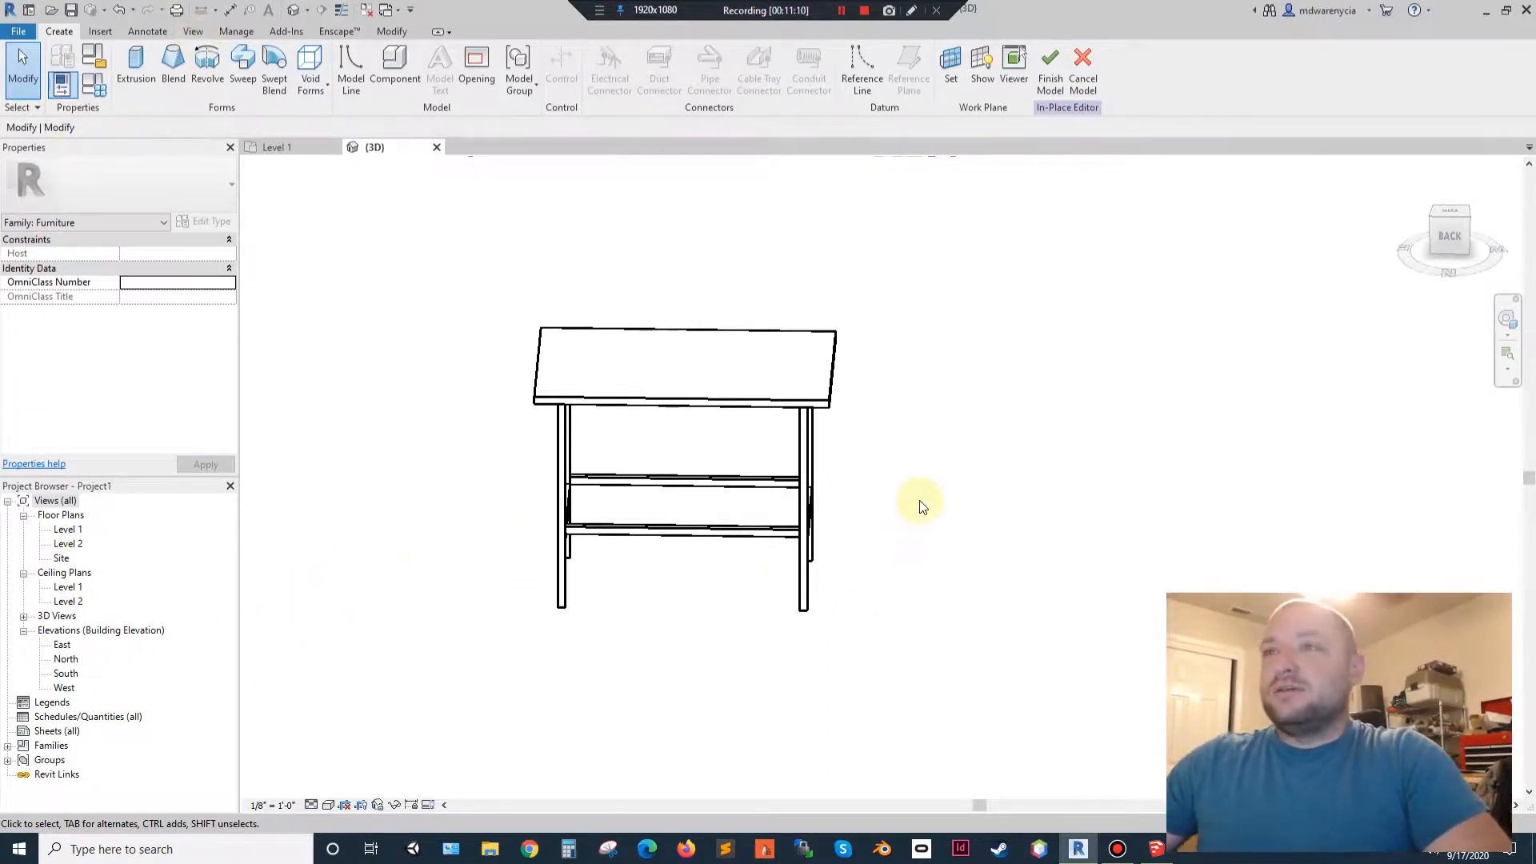
shift+middle_drag(868, 532, 966, 229)
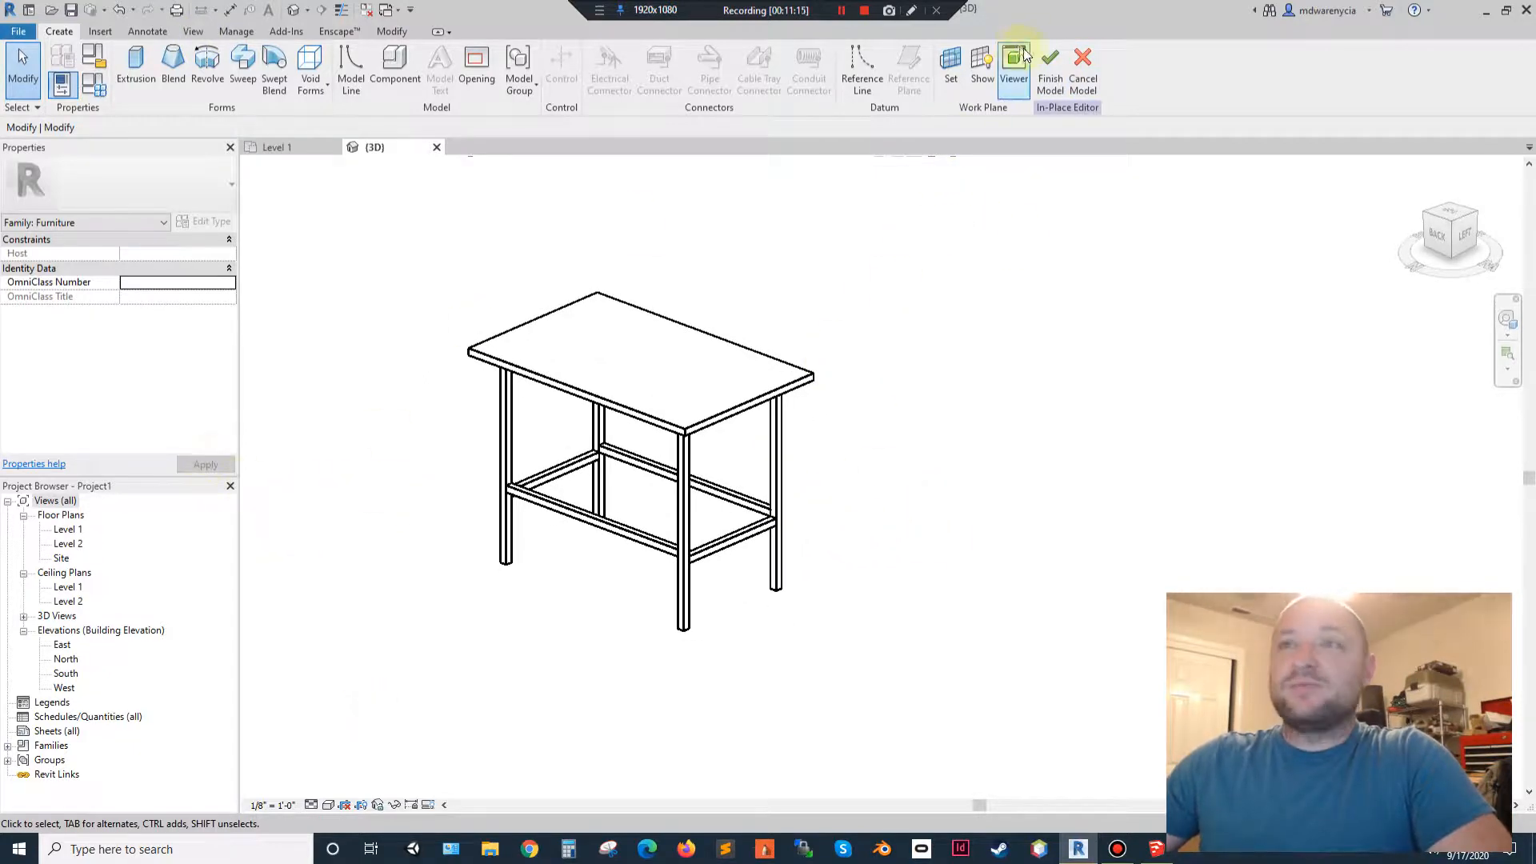
click(1045, 82)
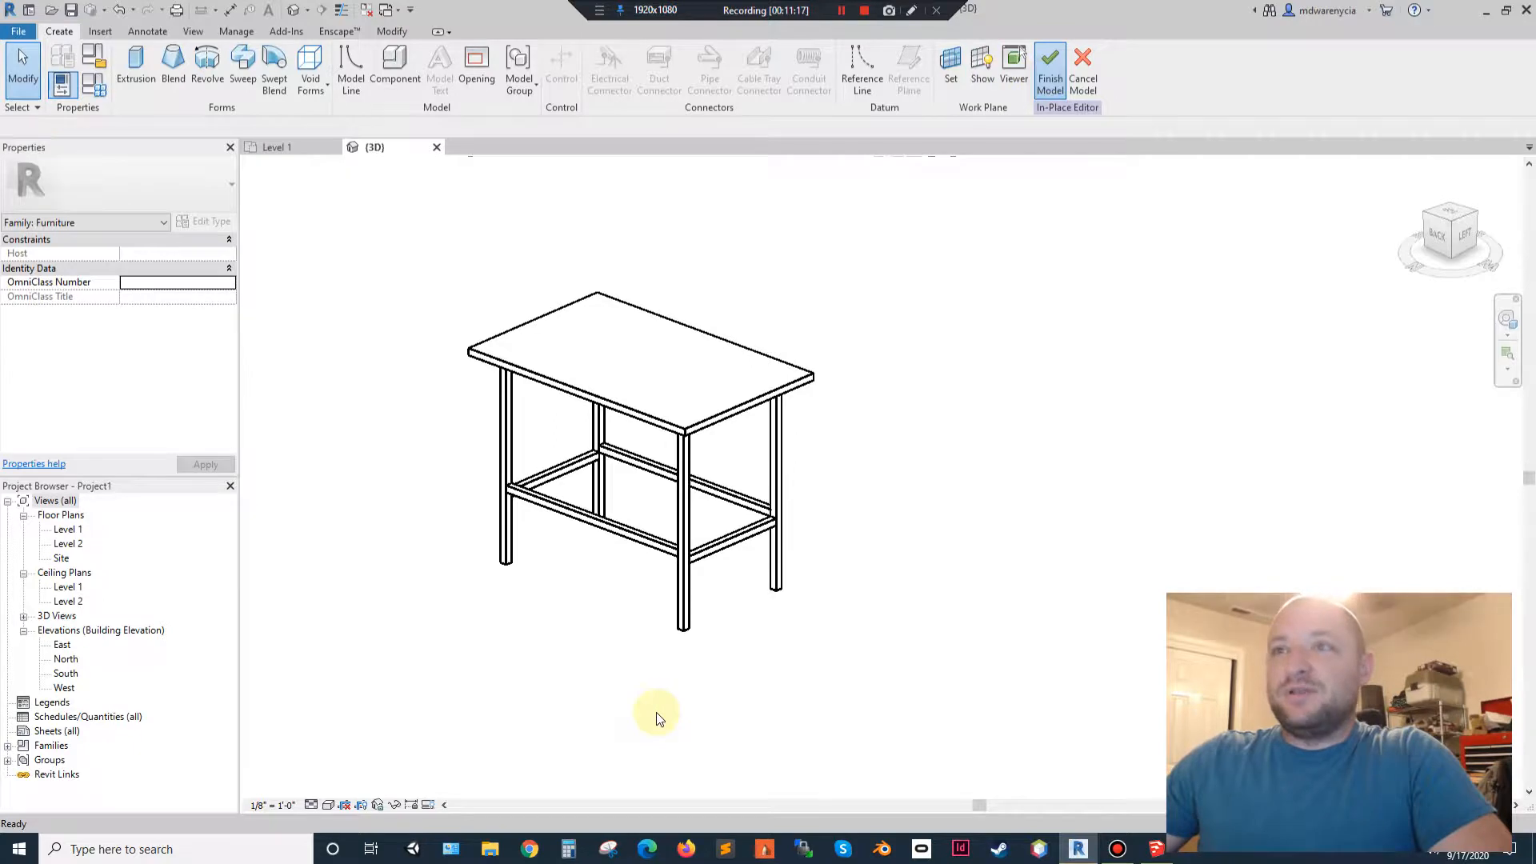
In the Level 1 plan, draw a closed loop of four Generic - 8" walls around the table, starting with one 7'-3" long.
click(280, 150)
scroll(720, 424, down, 3)
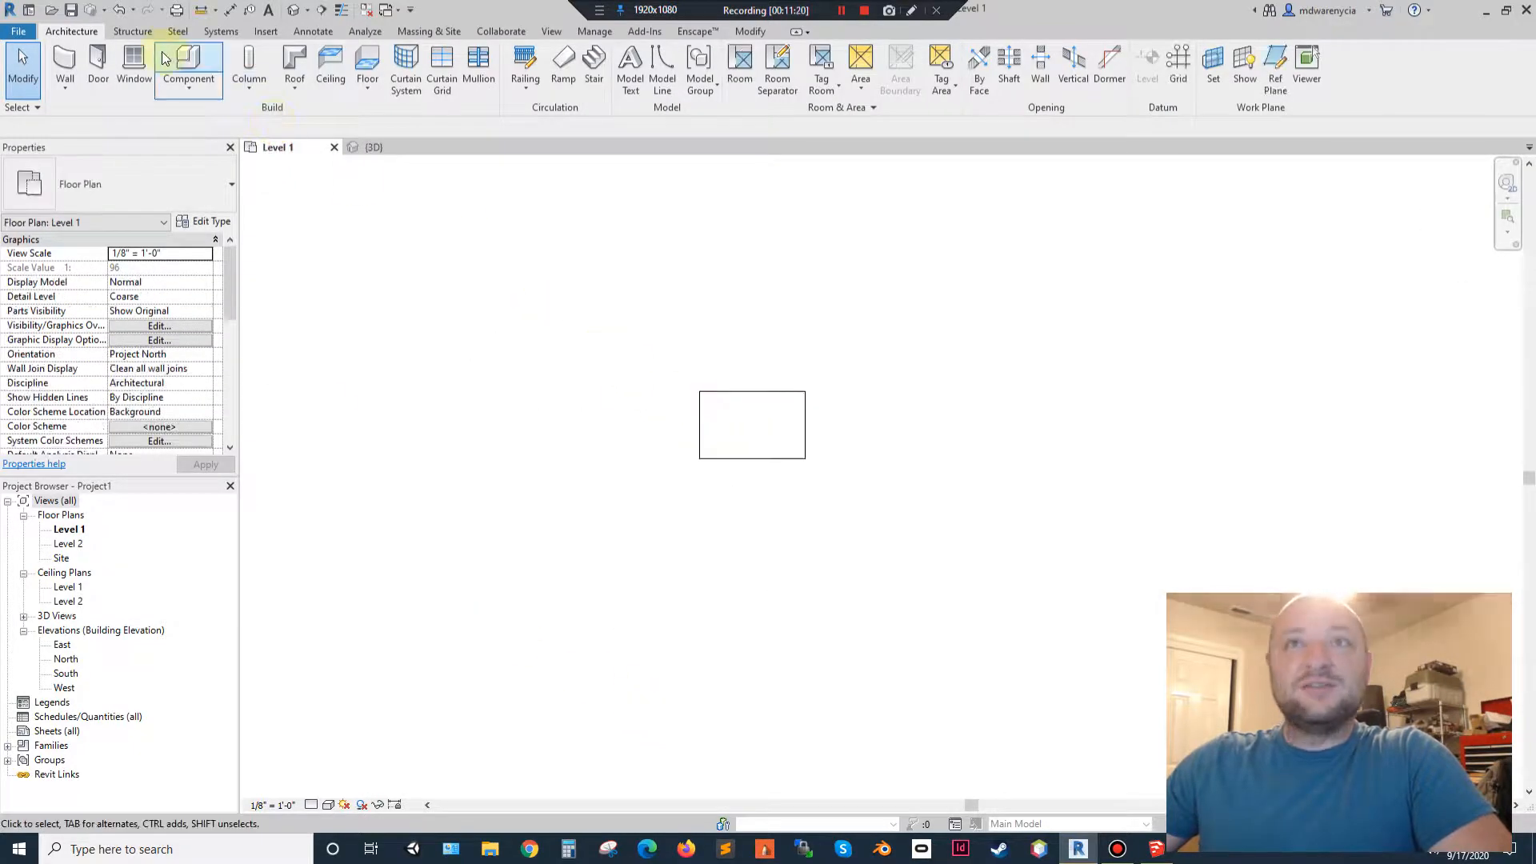
click(65, 64)
click(665, 316)
click(901, 316)
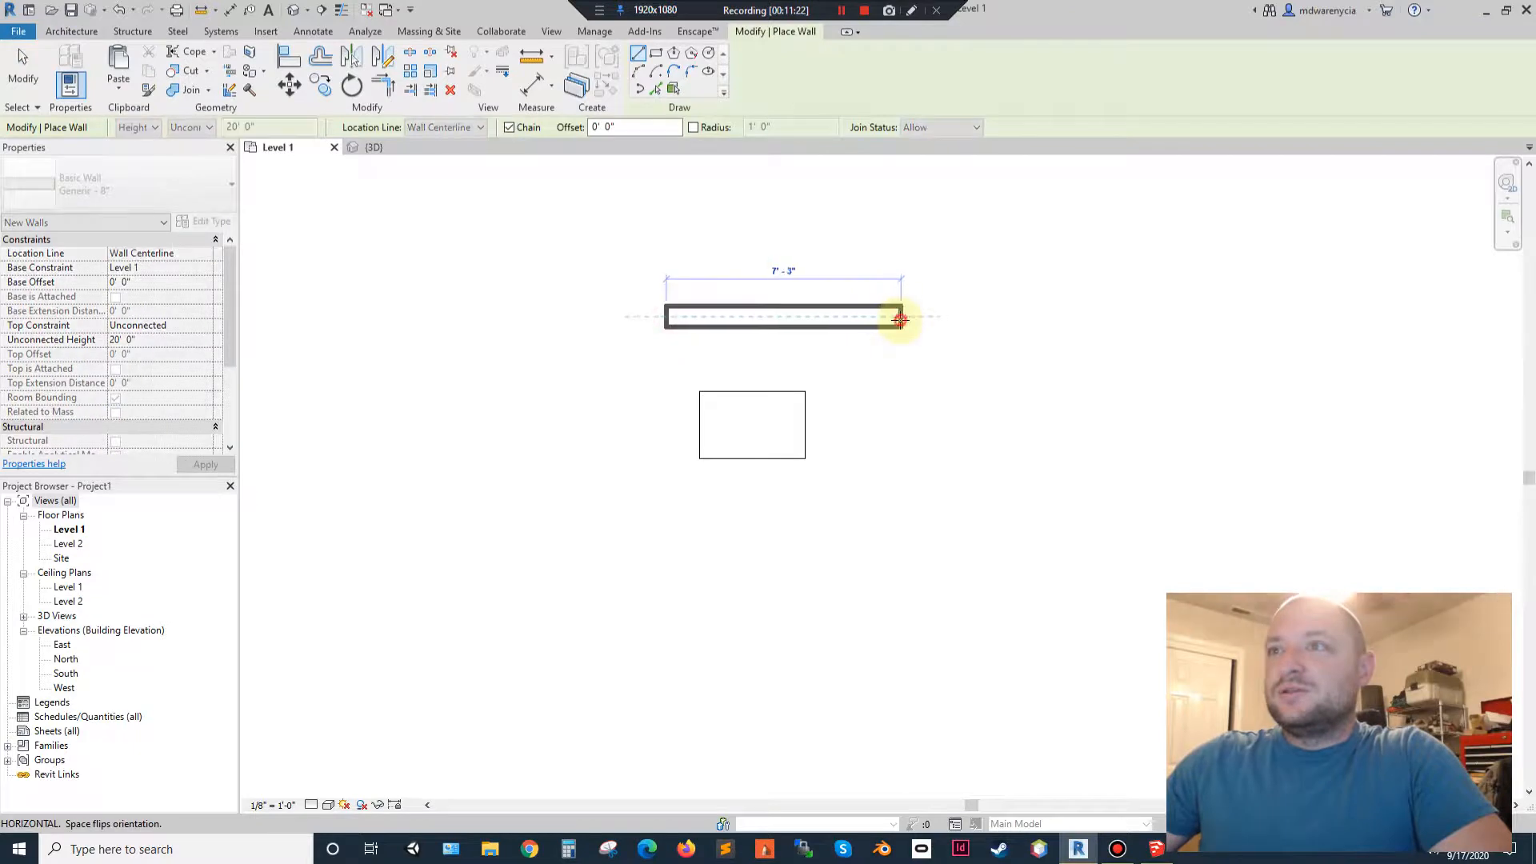
click(904, 595)
click(624, 596)
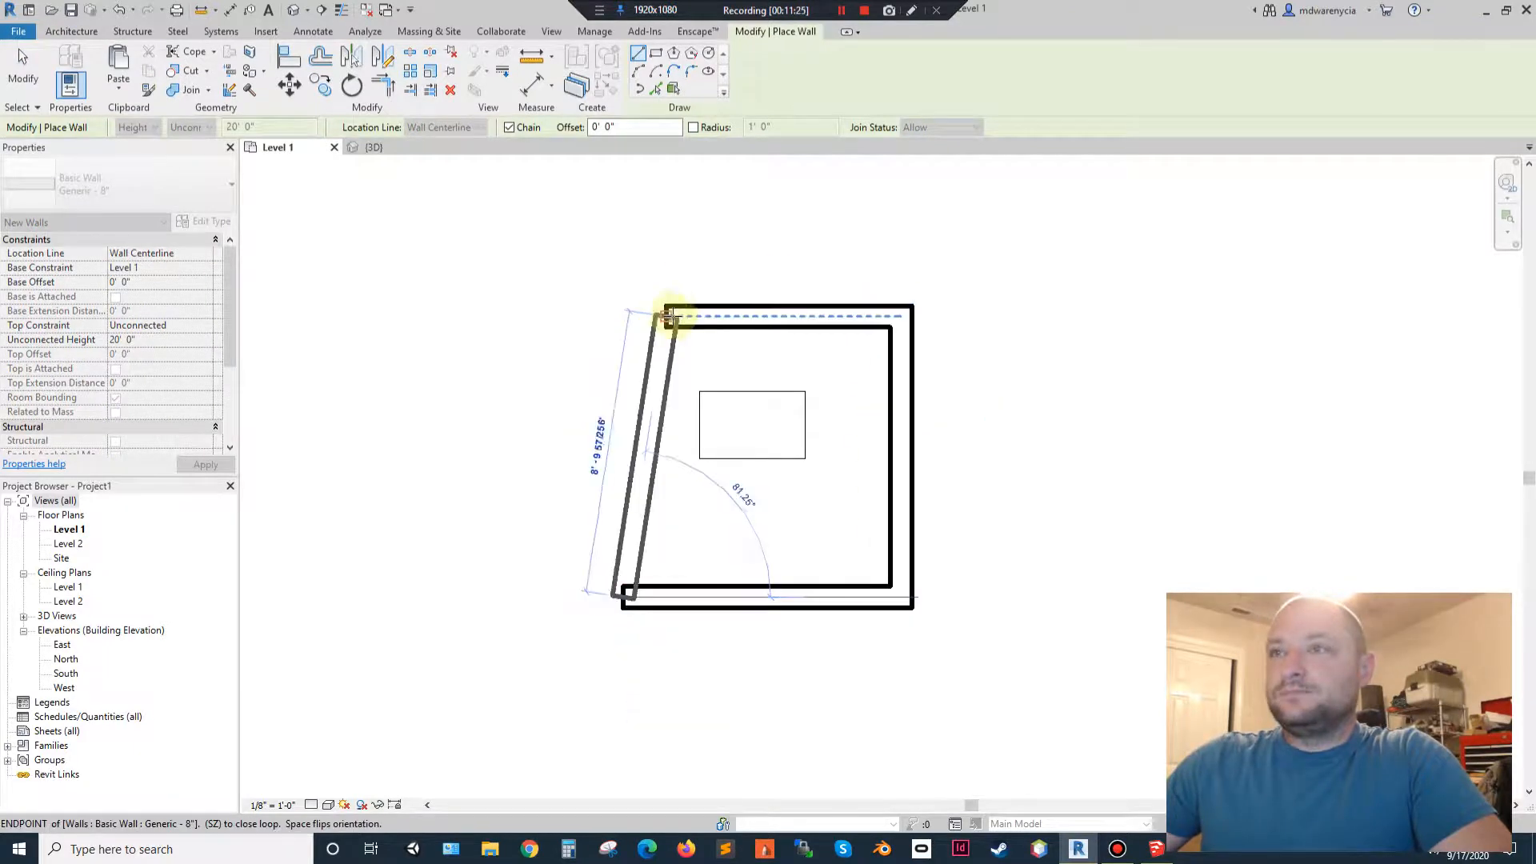
click(672, 316)
click(685, 686)
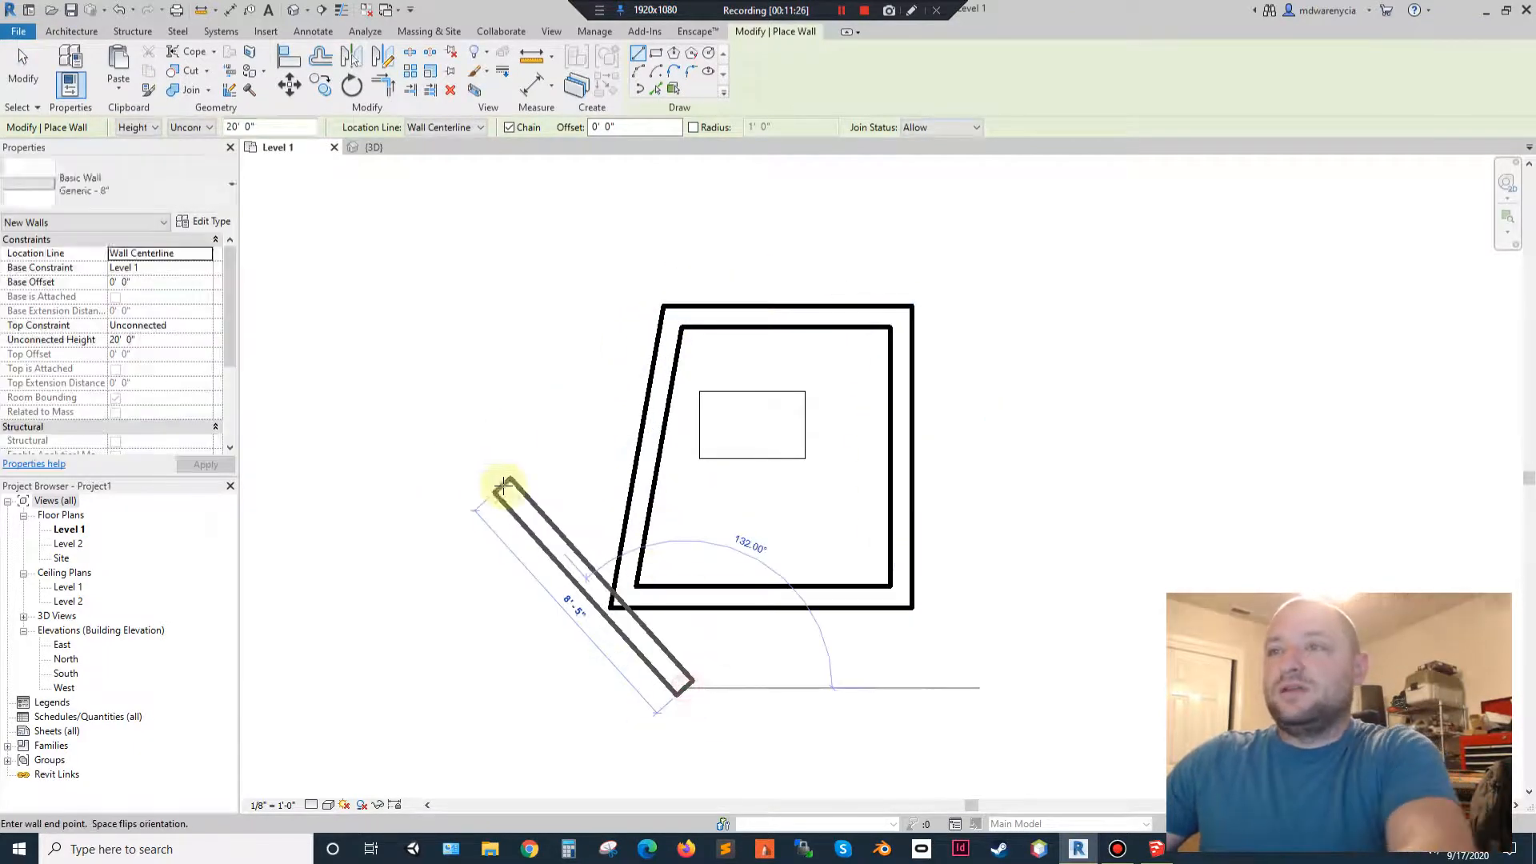
key(Escape)
key(Escape)
Delete the slanted wall and the adjoining horizontal wall, and view the table with the two remaining walls in 3D.
drag(686, 702, 500, 504)
key(Delete)
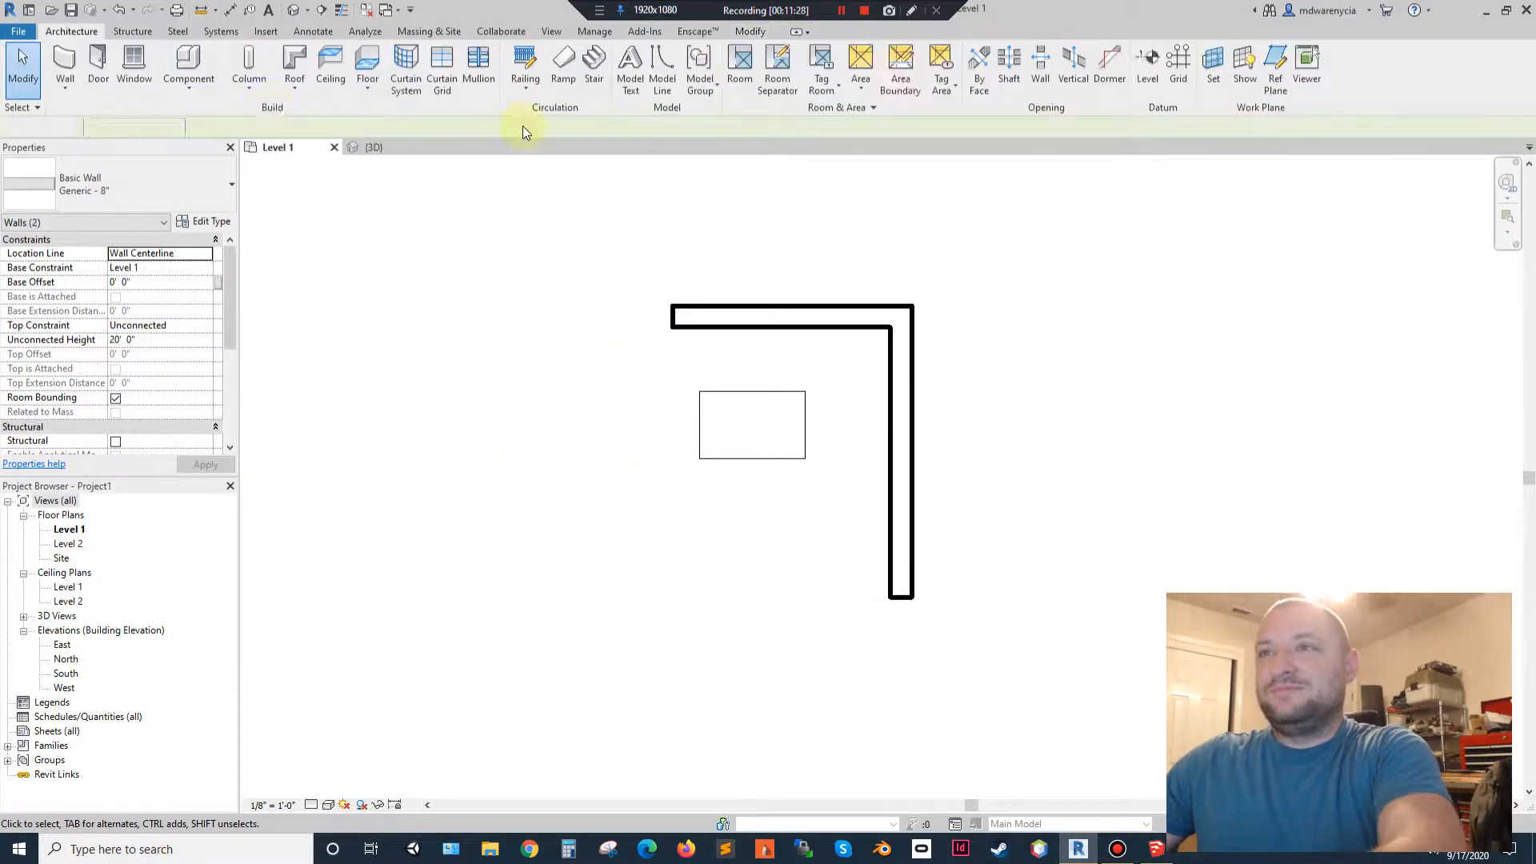
click(352, 149)
shift+middle_drag(915, 610, 662, 656)
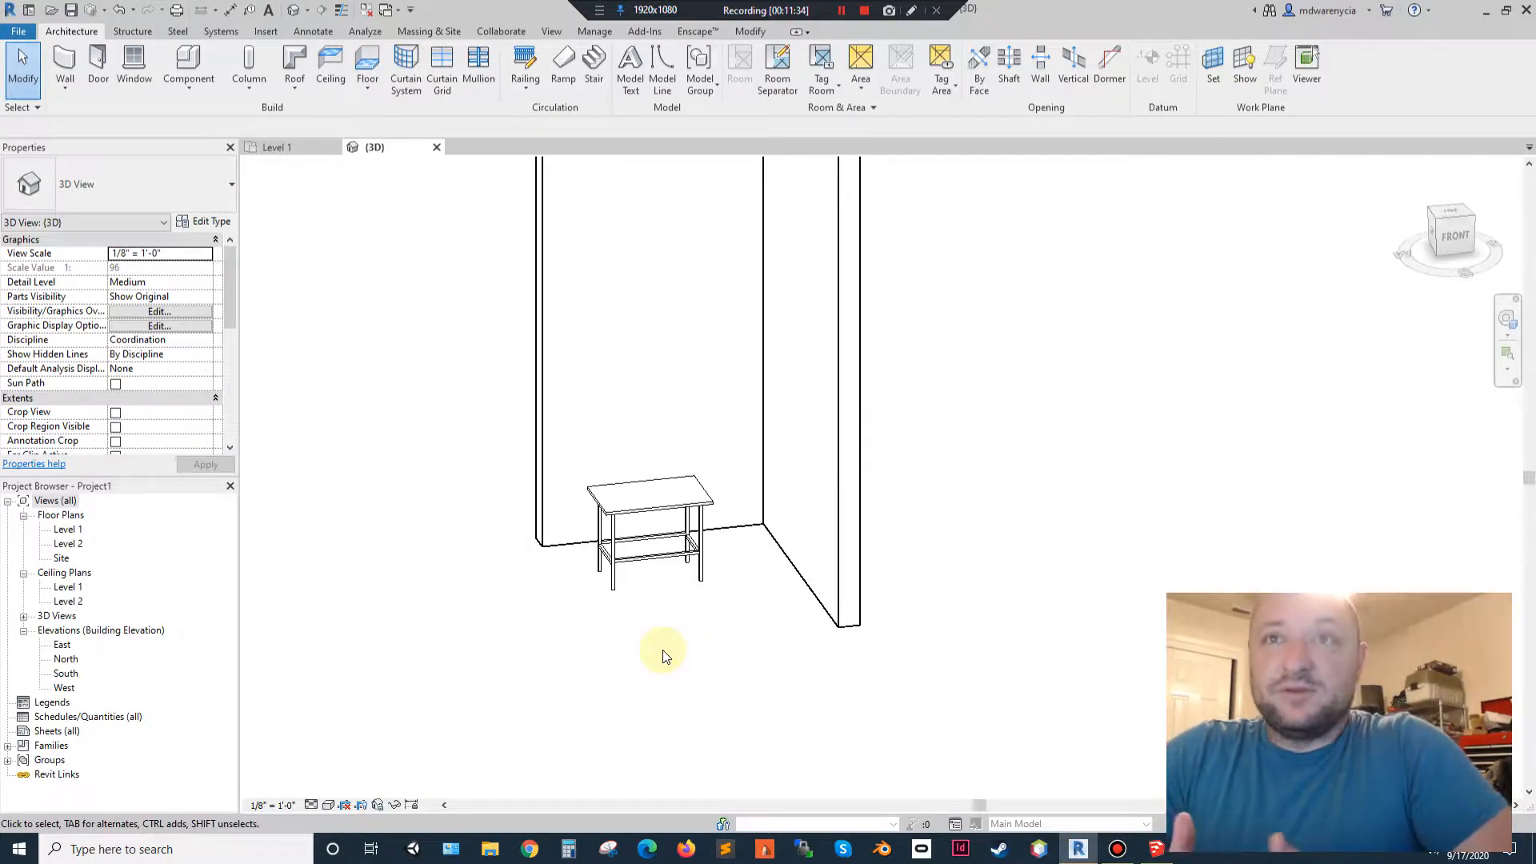
click(189, 87)
click(176, 146)
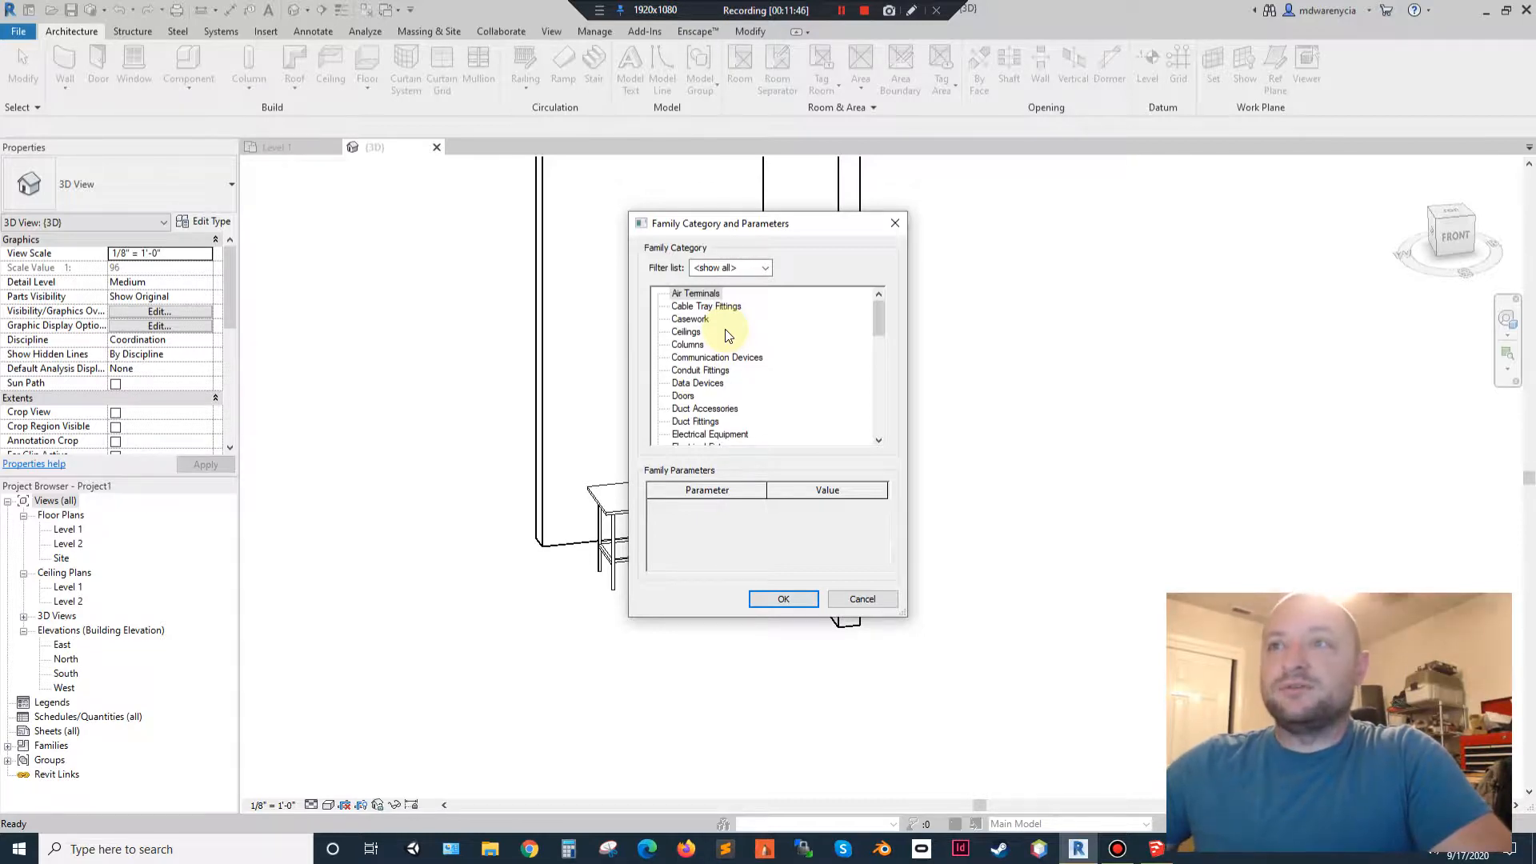
click(861, 599)
Open the small table for in-place editing.
click(648, 520)
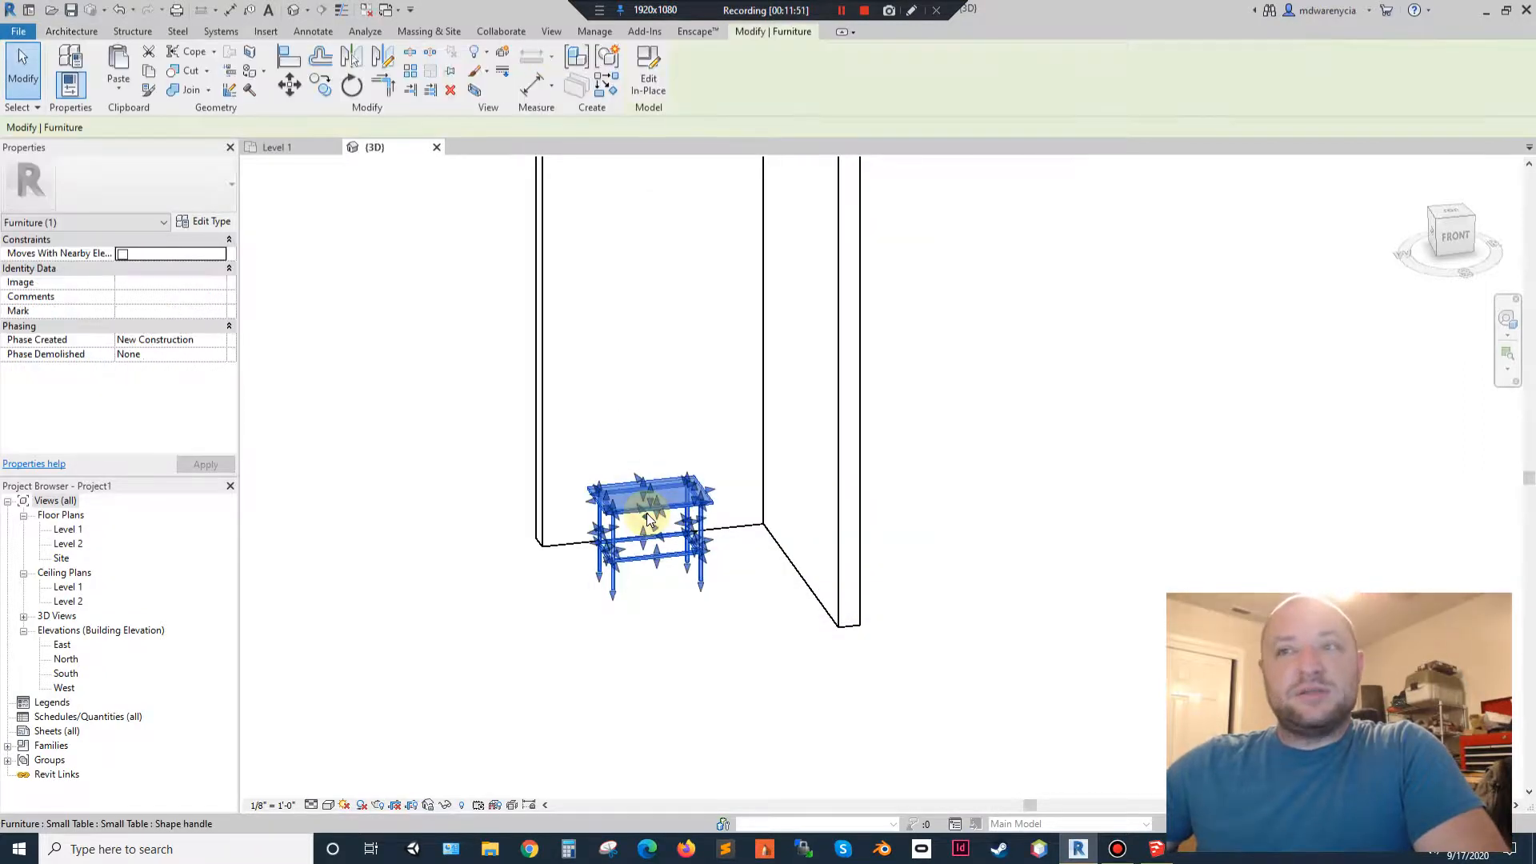
click(650, 68)
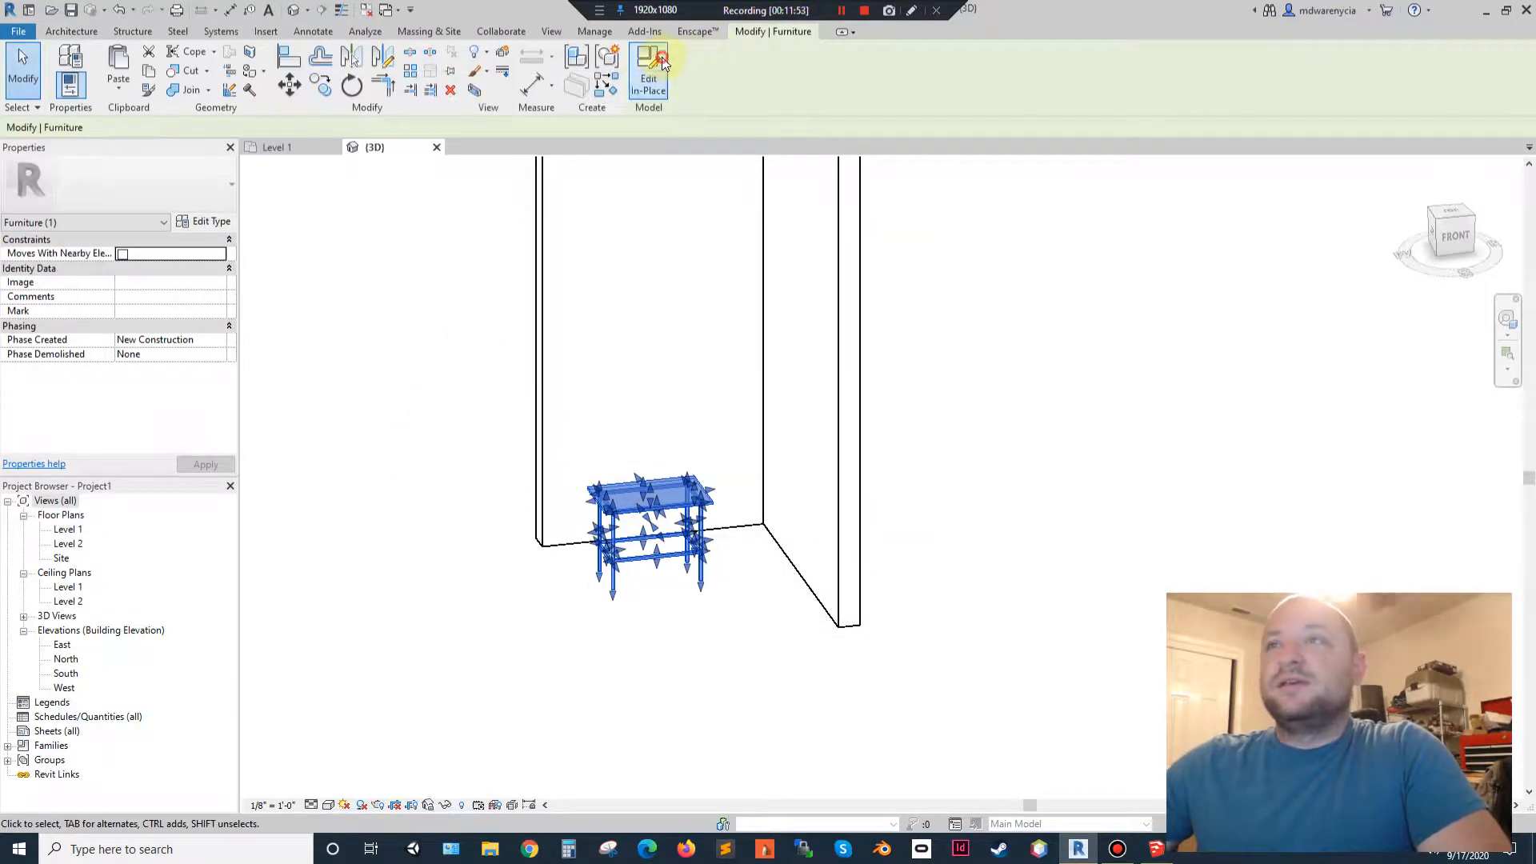